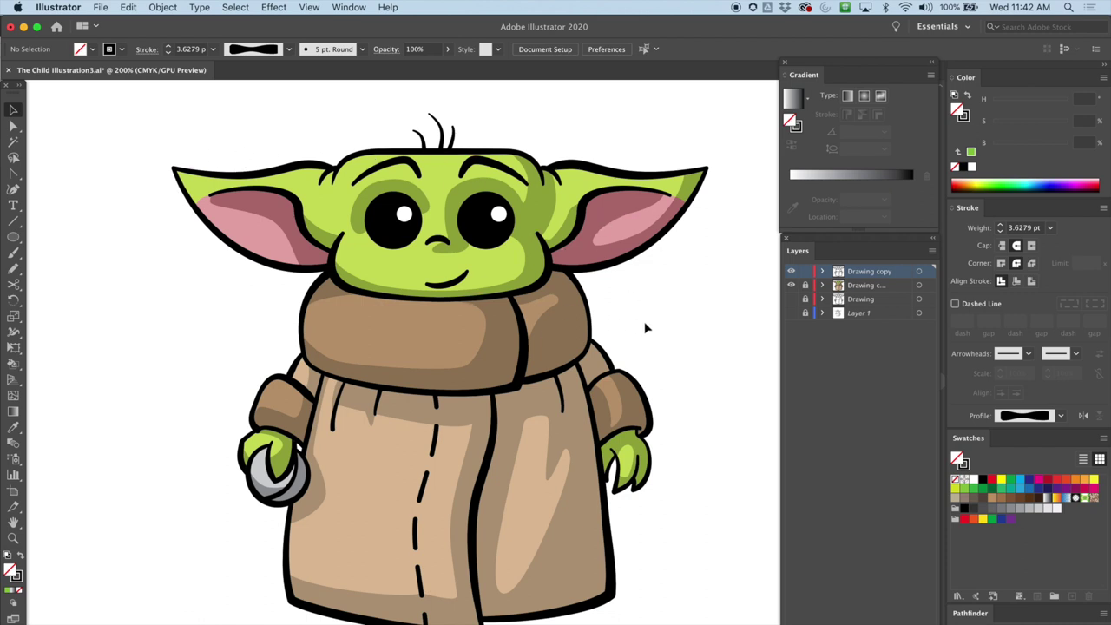
Step: Hide the coloured character's layer directly below the Drawing copy layer, keeping the line-art copy in view
key("space")
left_click_drag(699, 292, 348, 244)
left_click_drag(764, 217, 530, 209)
scroll(660, 278, "right", 4)
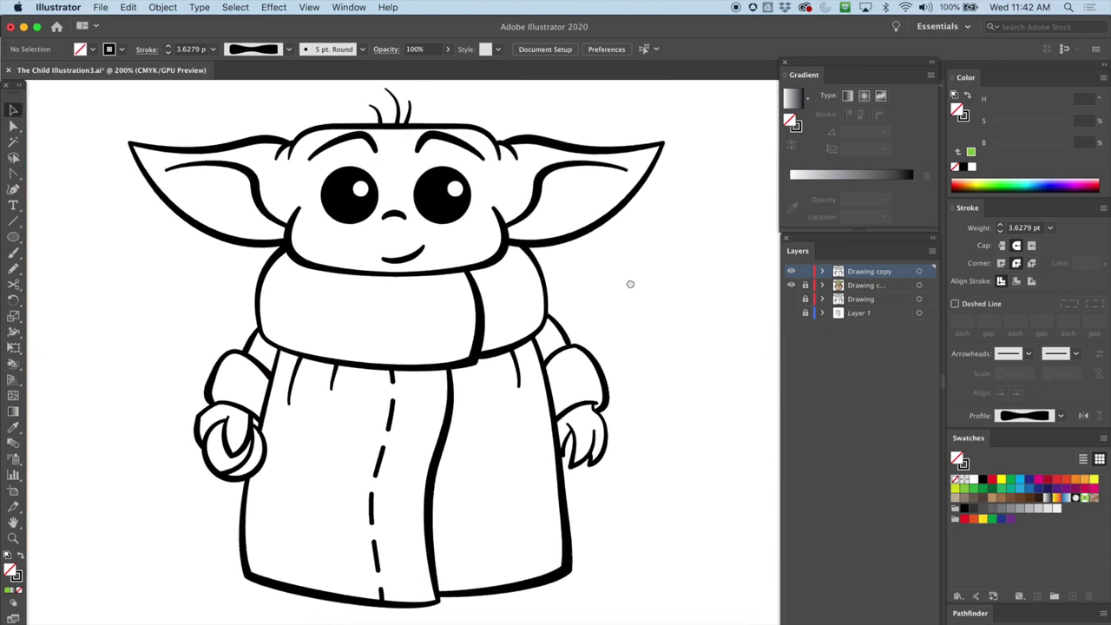
scroll(687, 278, "up", 1)
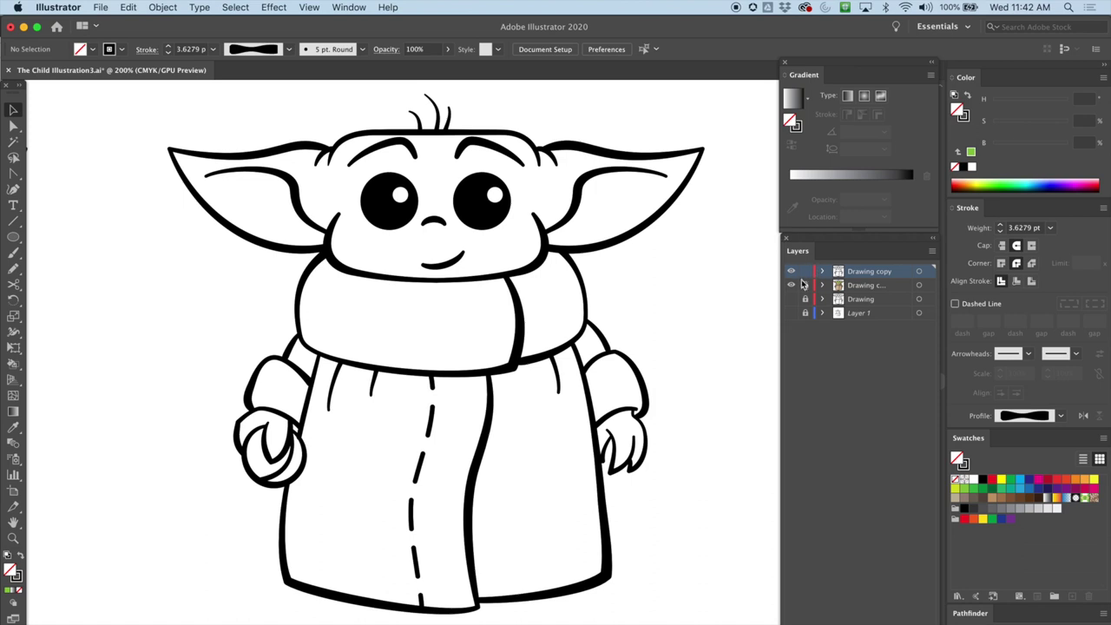
scroll(395, 237, "left", 8)
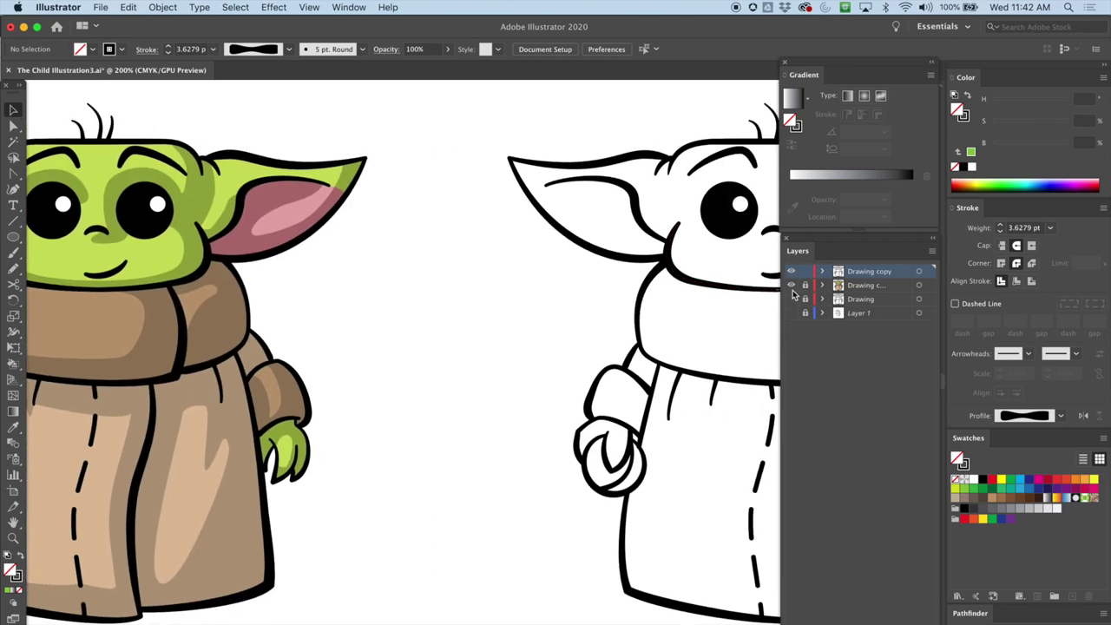
left_click(791, 286)
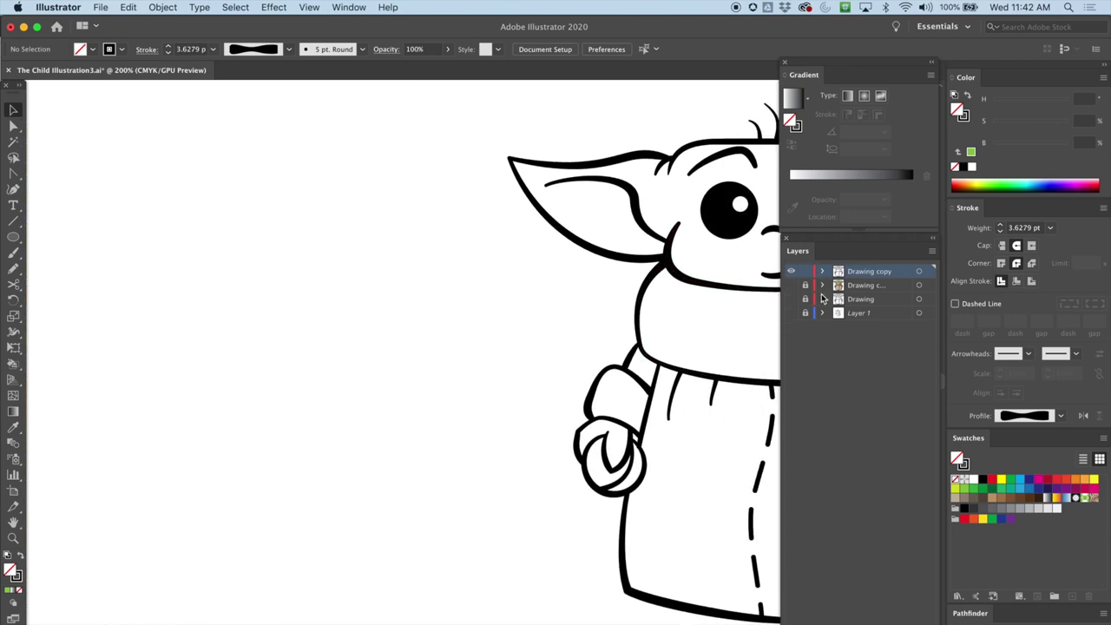
scroll(674, 274, "right", 10)
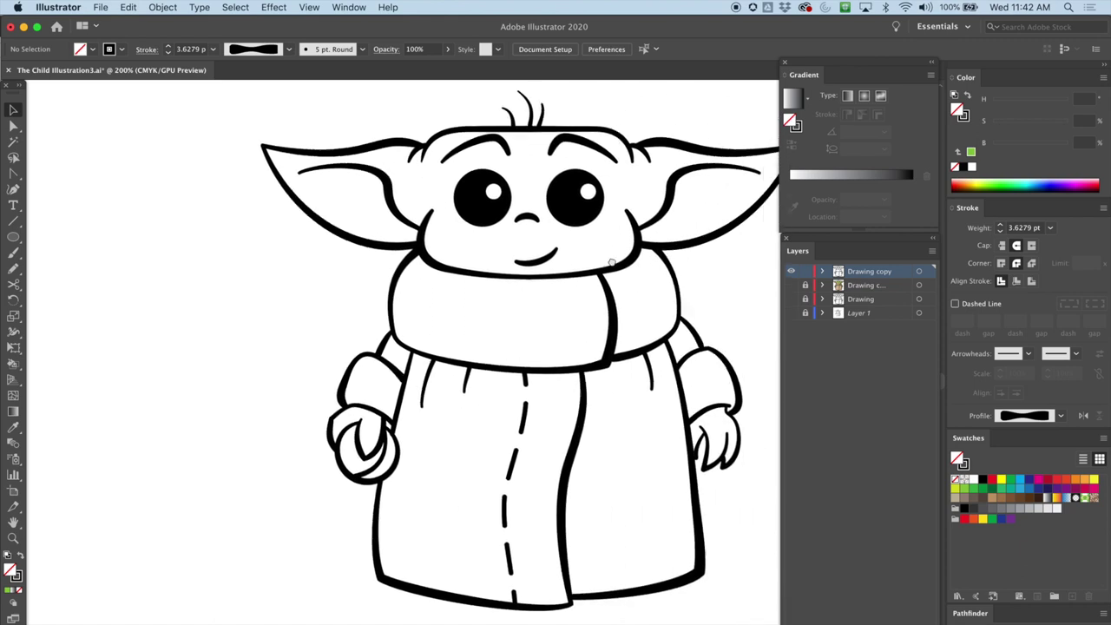
left_click_drag(76, 107, 569, 325)
left_click(654, 277)
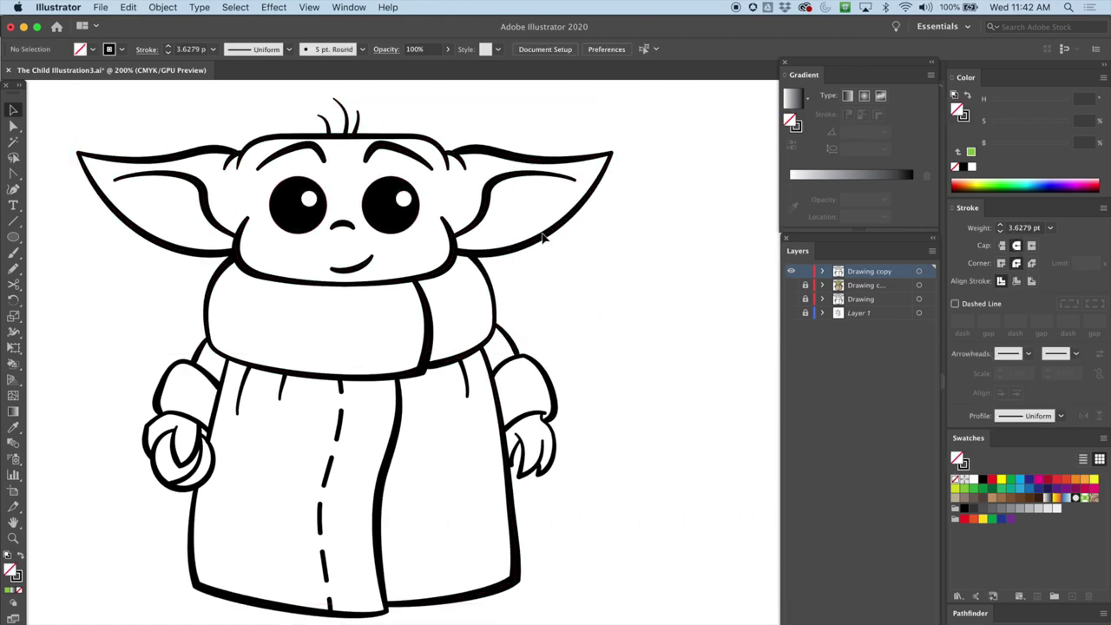
Step: Try filling the outer outline path of the ear on the canvas's left side with a yellow-green swatch
key("super+=")
left_click_drag(164, 202, 301, 295)
left_click(13, 126)
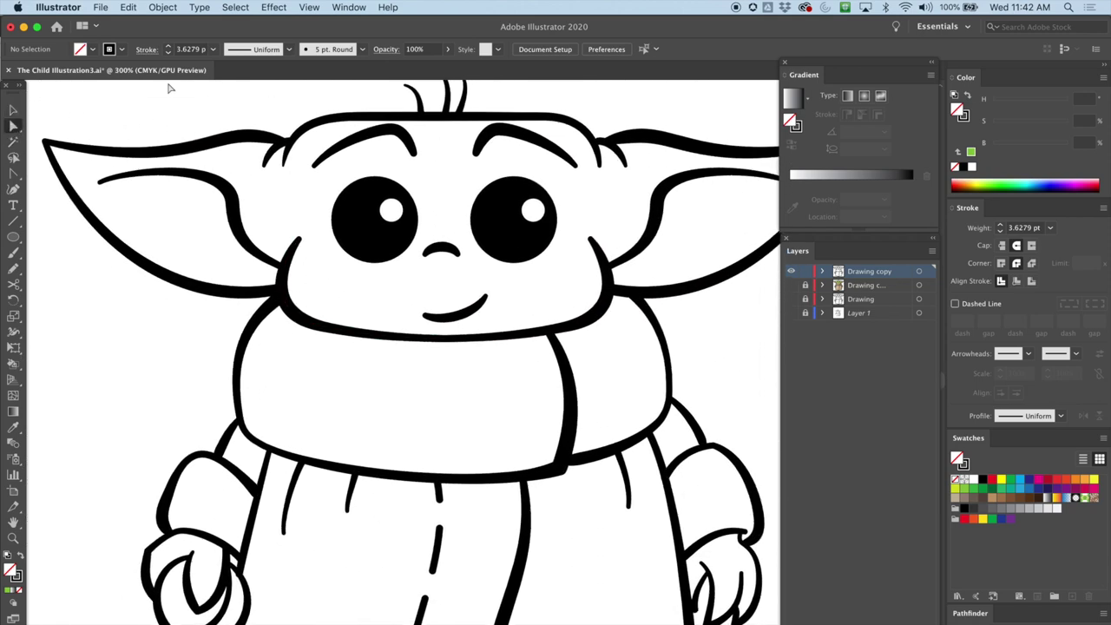
left_click(14, 110)
left_click(121, 153)
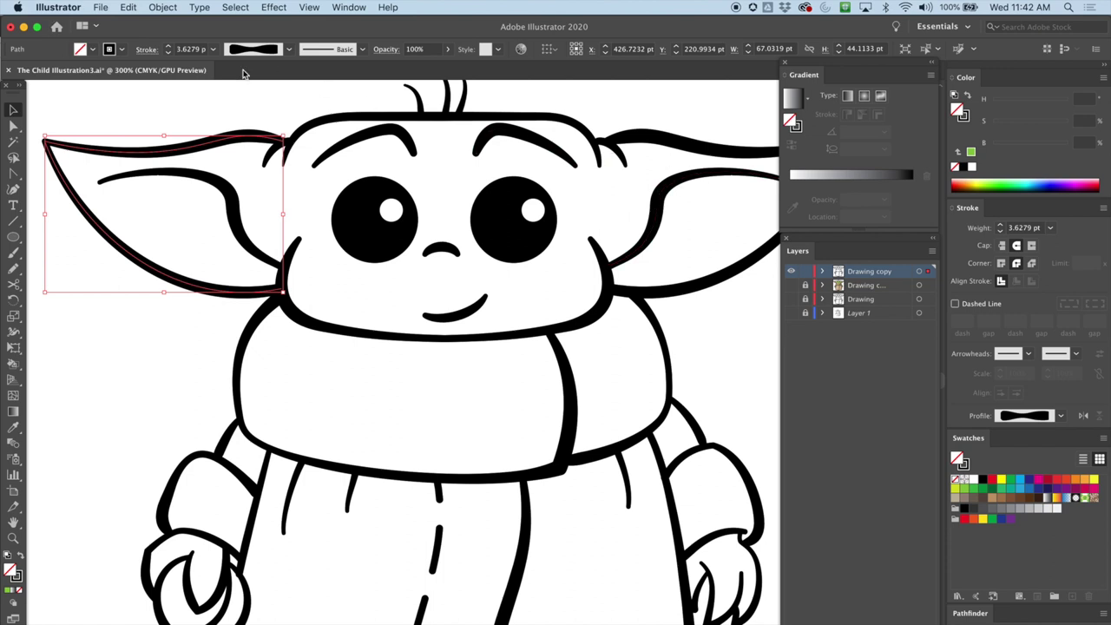
left_click(93, 49)
left_click(74, 81)
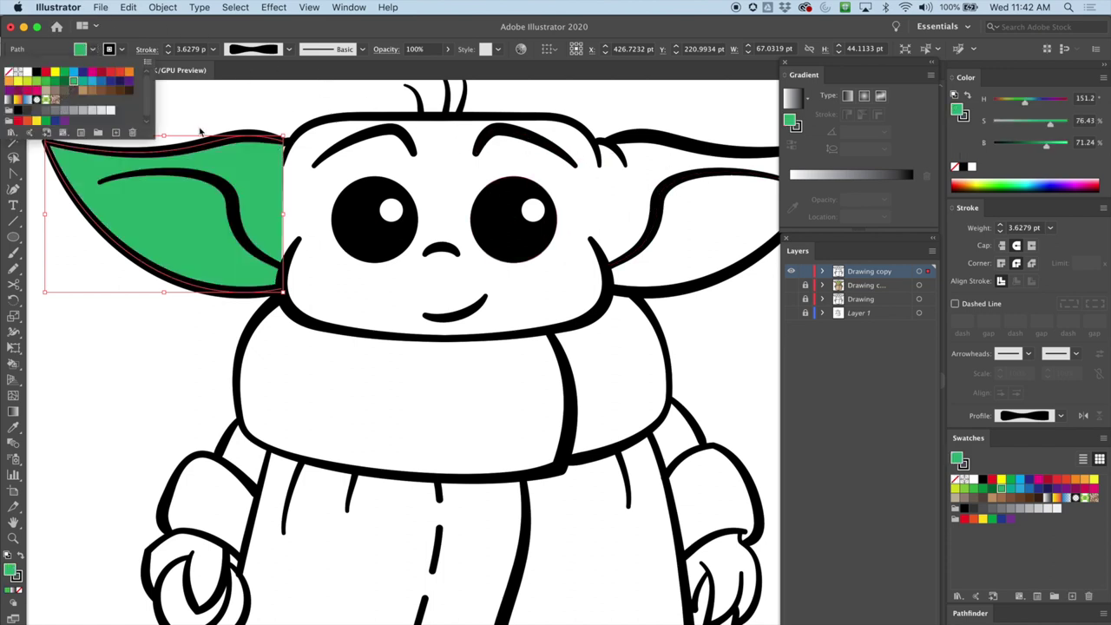
left_click(36, 80)
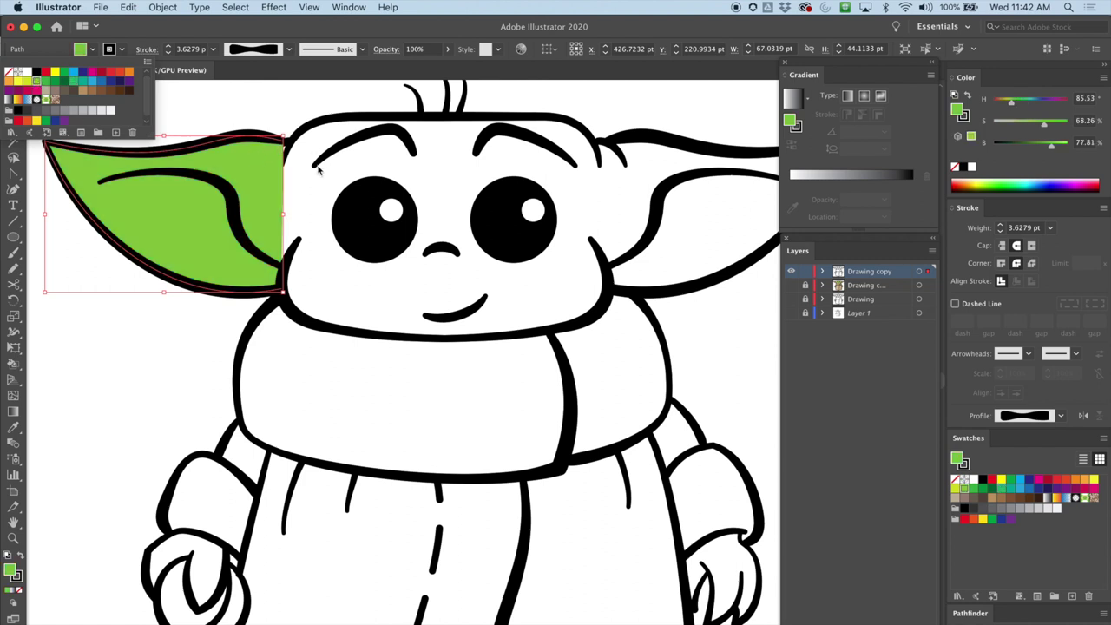
Step: Try filling the path along the top of the head with the same yellow-green swatch
left_click(328, 128)
left_click(333, 117)
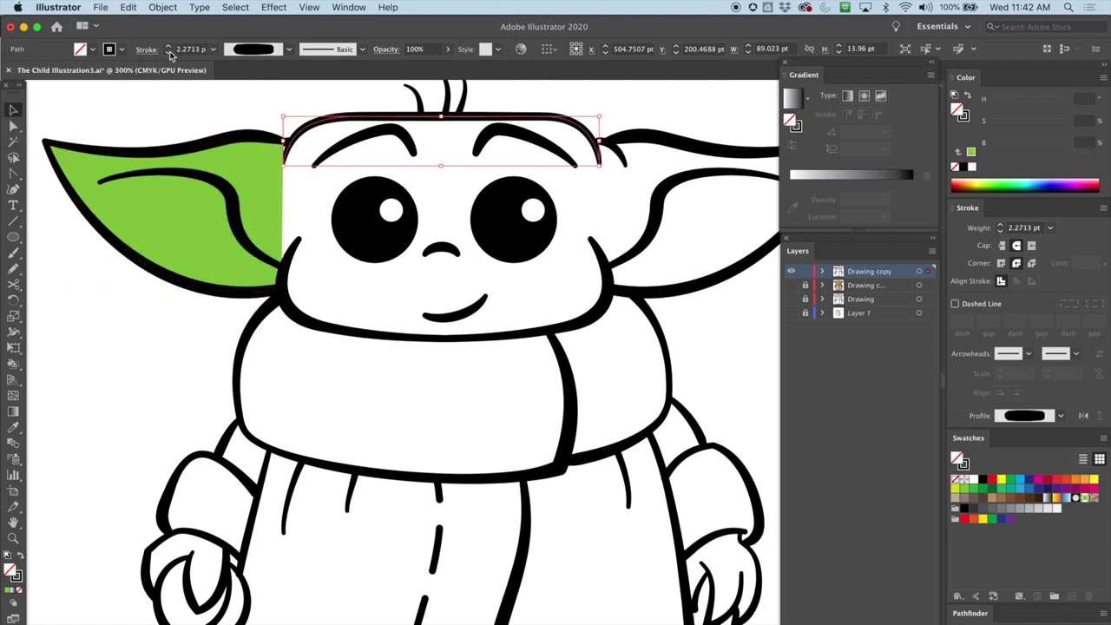
left_click(92, 51)
left_click(74, 82)
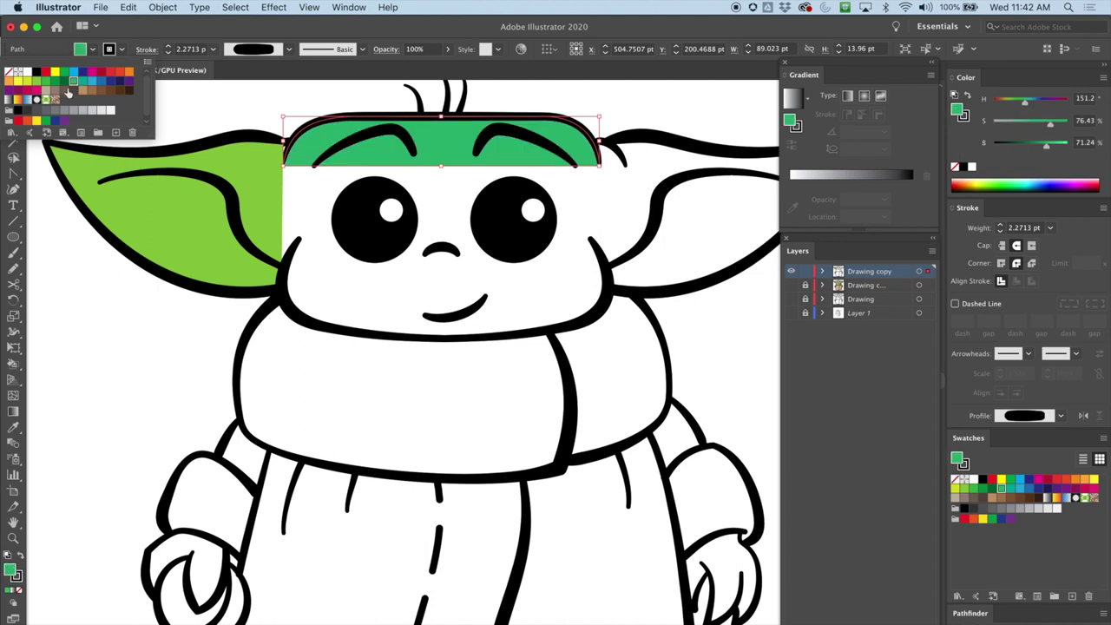
left_click(40, 87)
Step: Try filling the open jaw path beside the green ear with the same yellow-green swatch
left_click(292, 262)
left_click(293, 262)
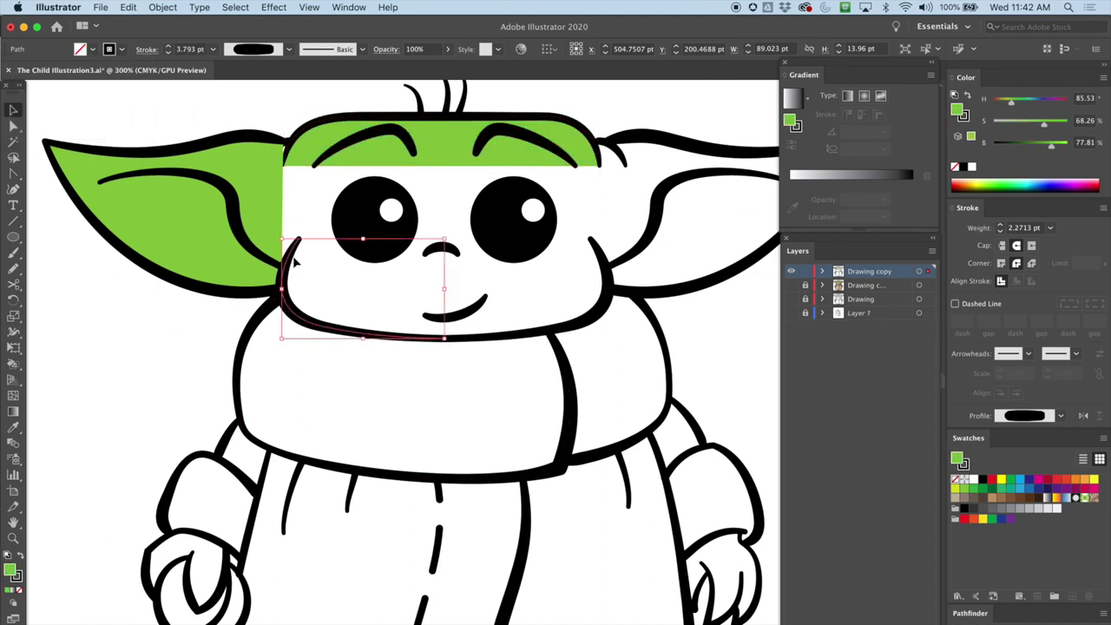
left_click(92, 51)
left_click(41, 85)
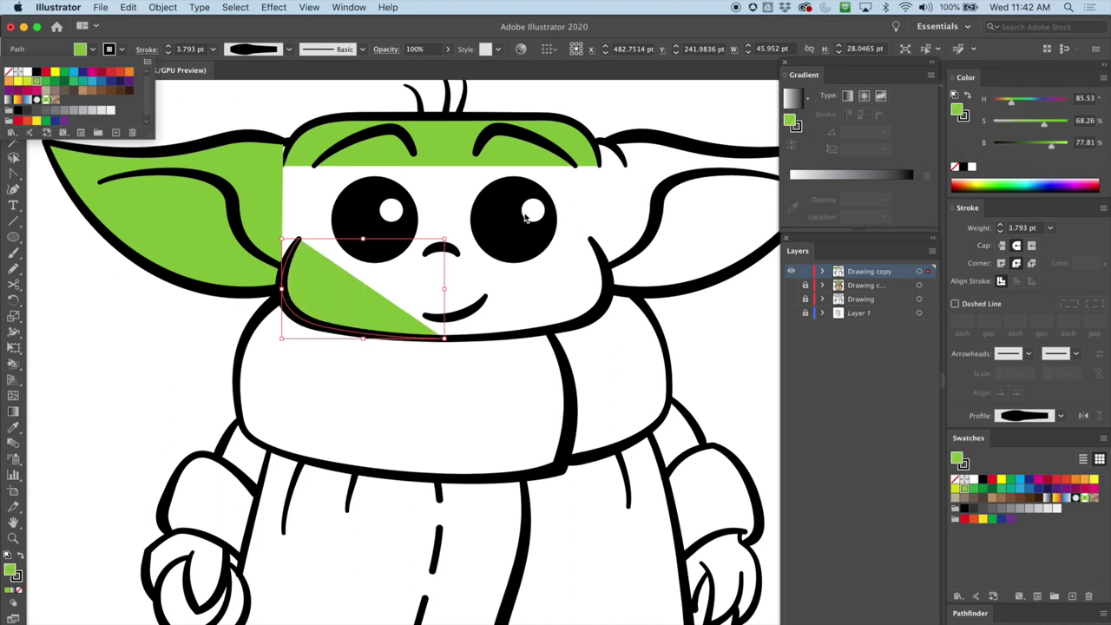
Step: Undo the green fills on the jaw, head and ear paths
key("Escape")
key("super+z")
key("super+z")
key("super+z")
key("super+z")
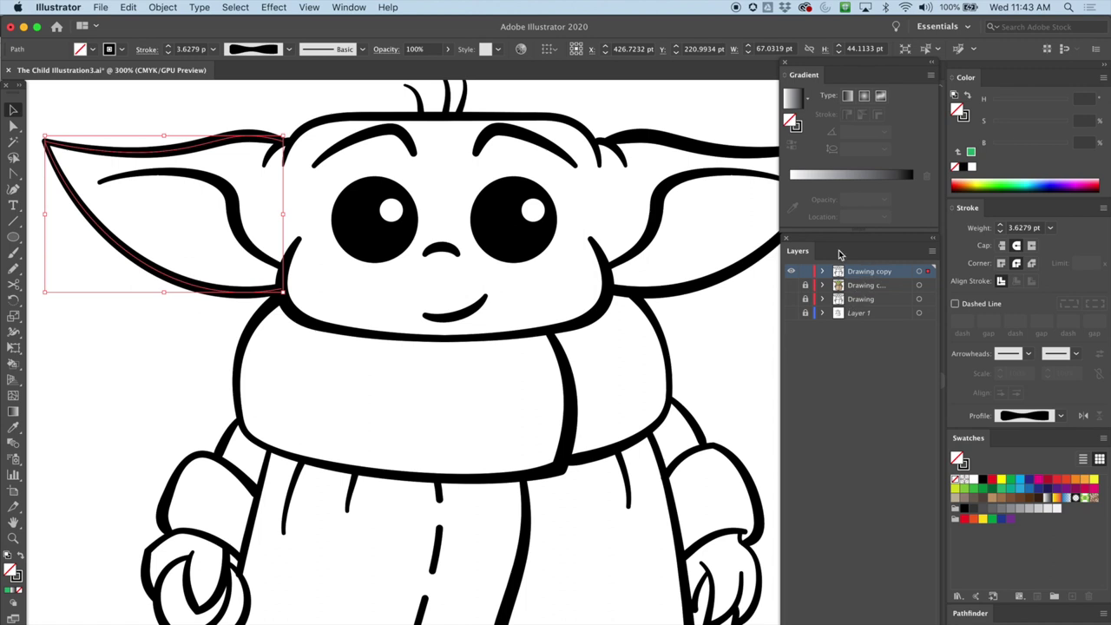
Step: Create a new layer named Color
left_click(790, 272)
left_click(932, 252)
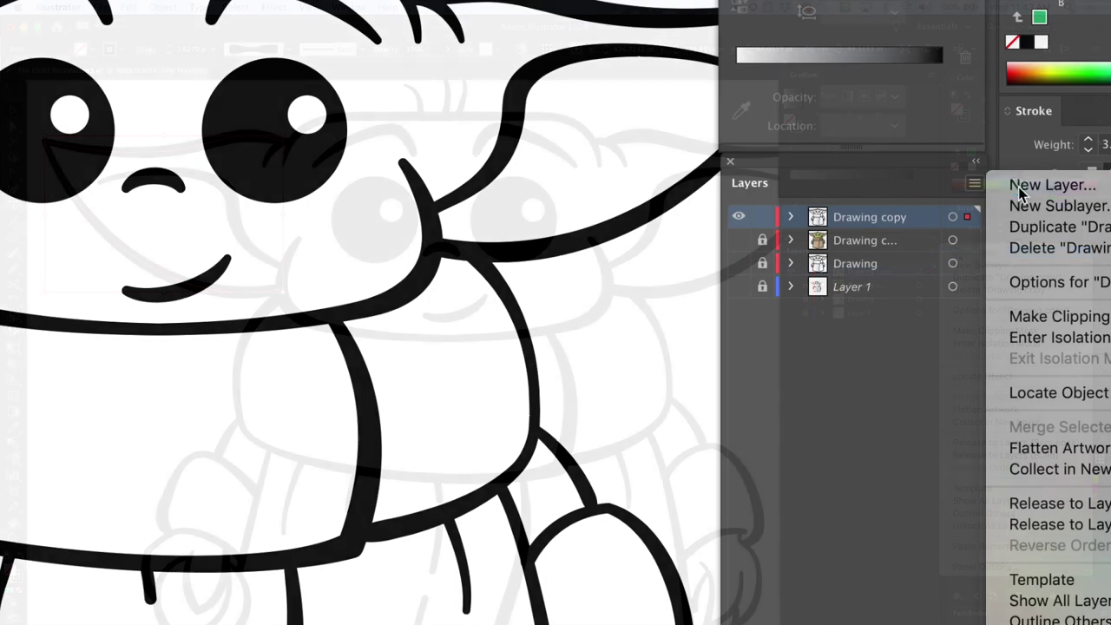
left_click(955, 248)
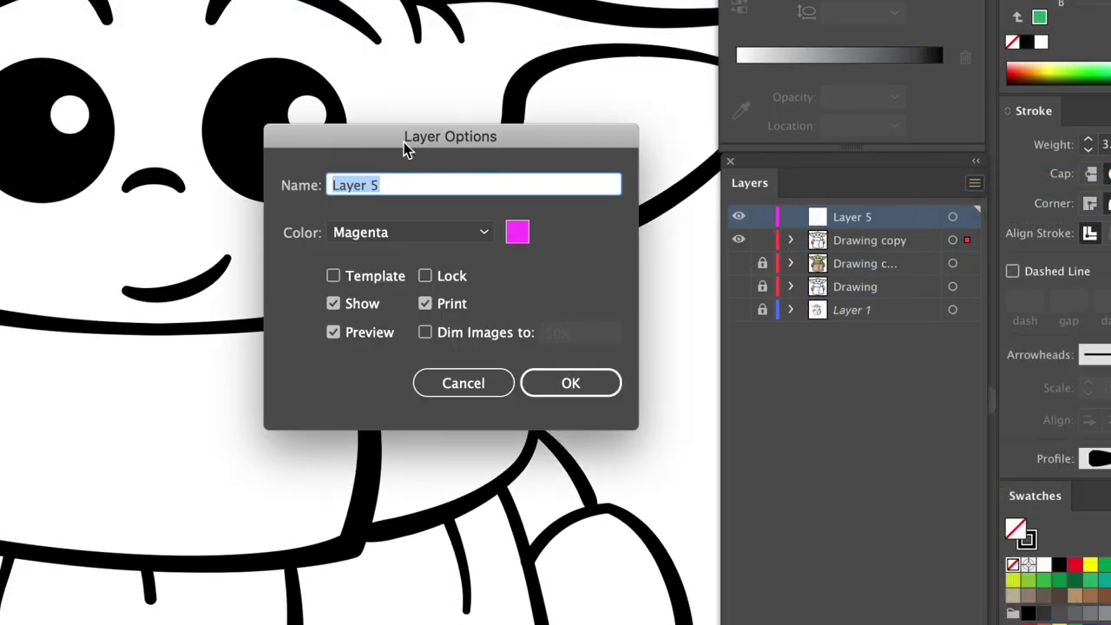
type("Color")
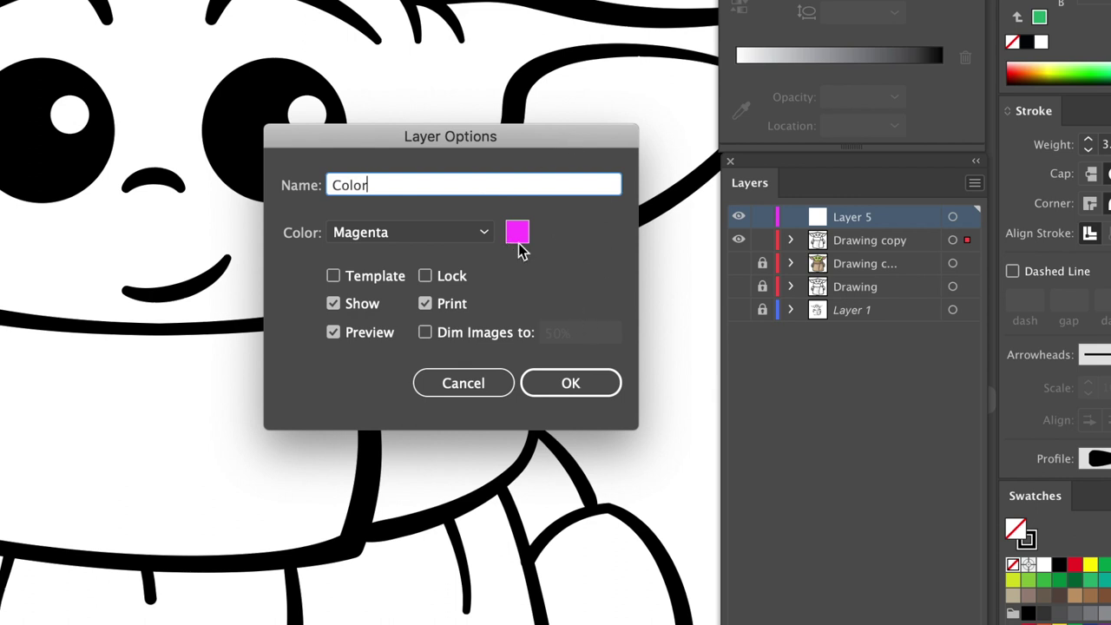
left_click(563, 388)
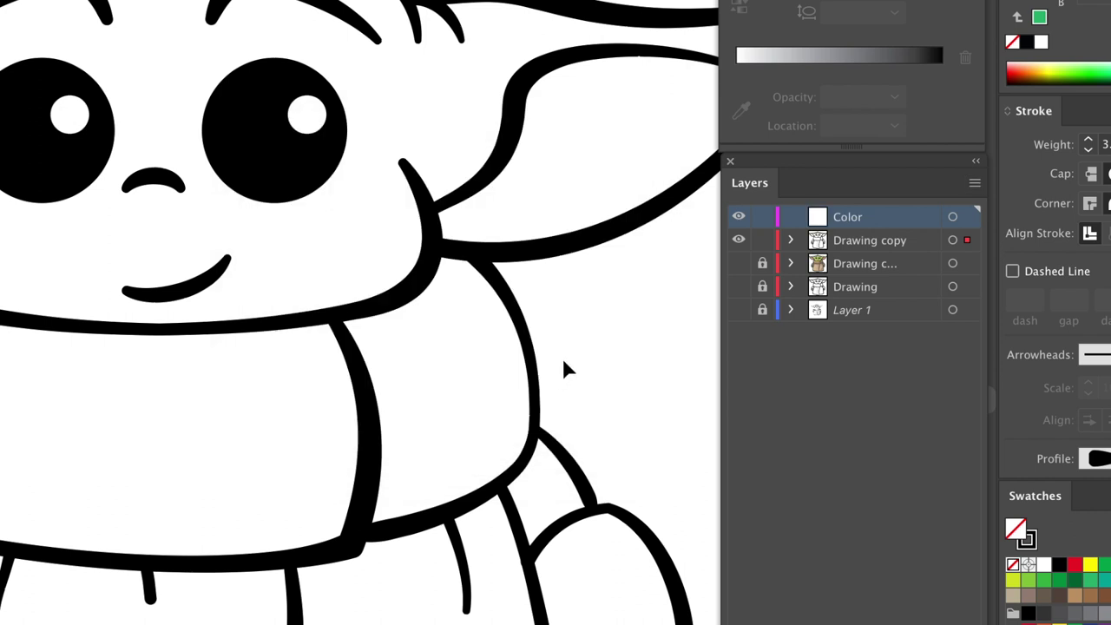
Step: Move the Drawing copy layer above the Color layer and lock it
mouse_move(868, 241)
left_mouse_down()
mouse_move(860, 251)
mouse_move(860, 212)
left_mouse_up()
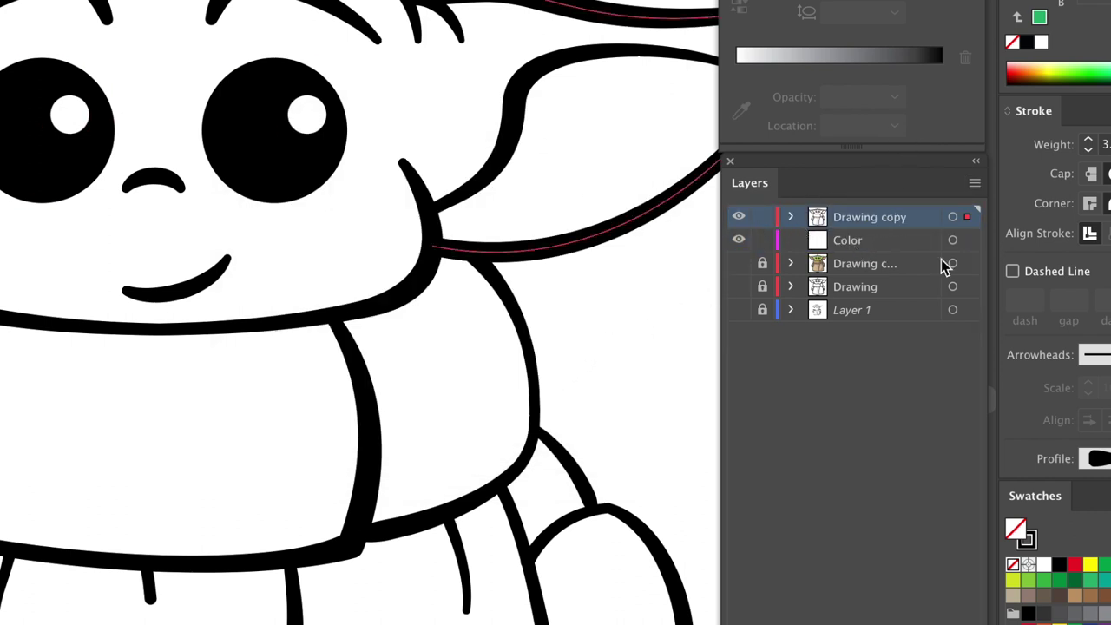
left_click(761, 218)
left_click(738, 217)
left_click(738, 217)
Step: Make the Color layer active and set up the Pencil tool with a Uniform stroke profile
left_click(847, 247)
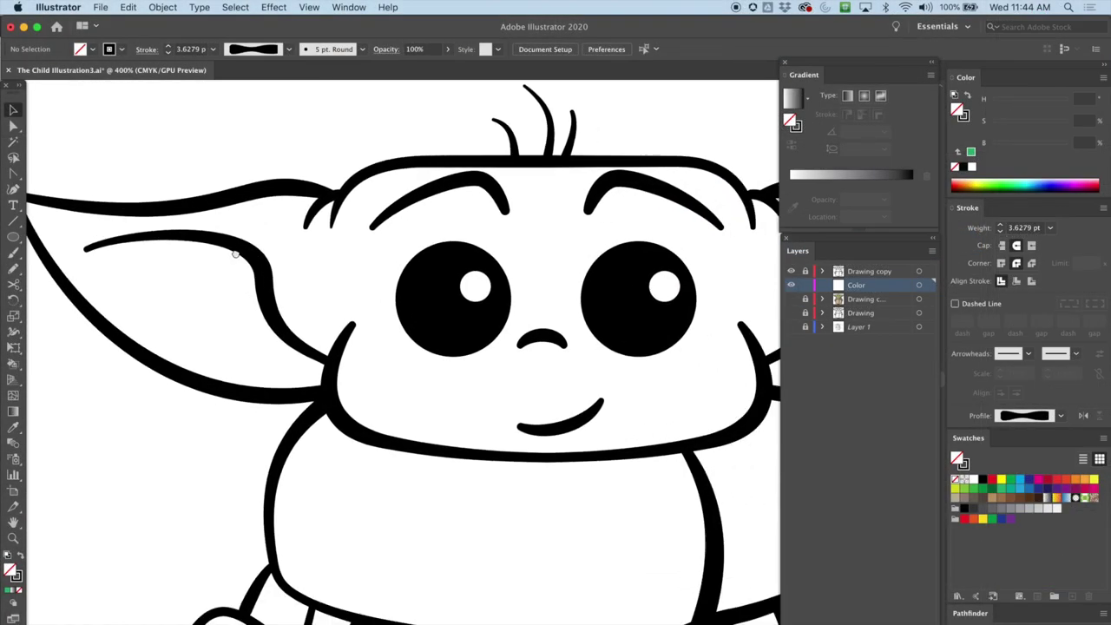
left_click_drag(234, 254, 204, 272)
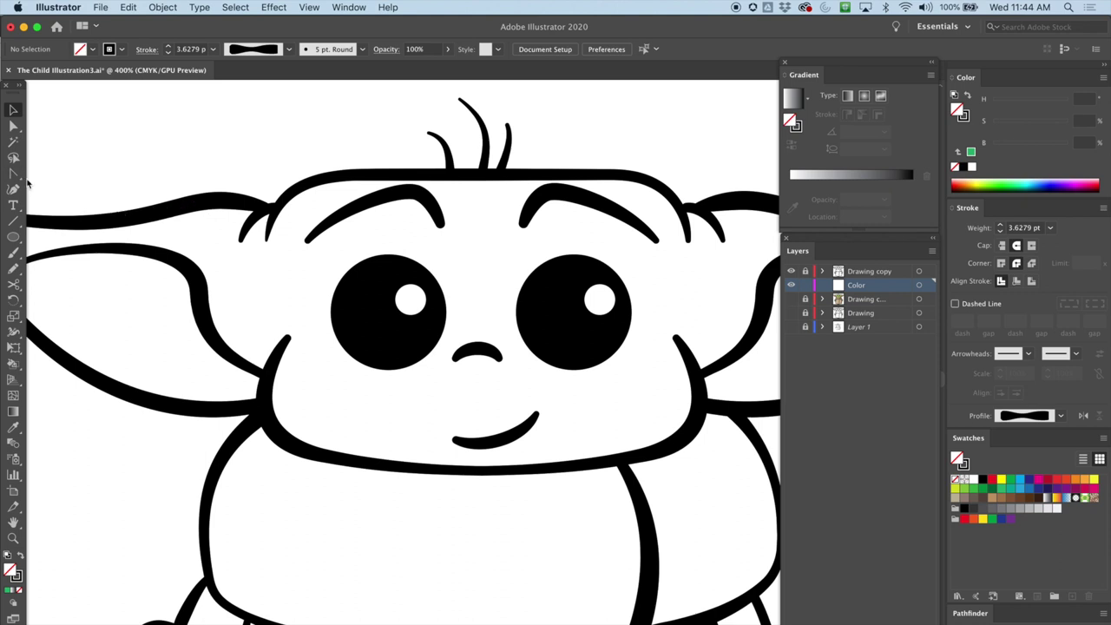
left_click(18, 268)
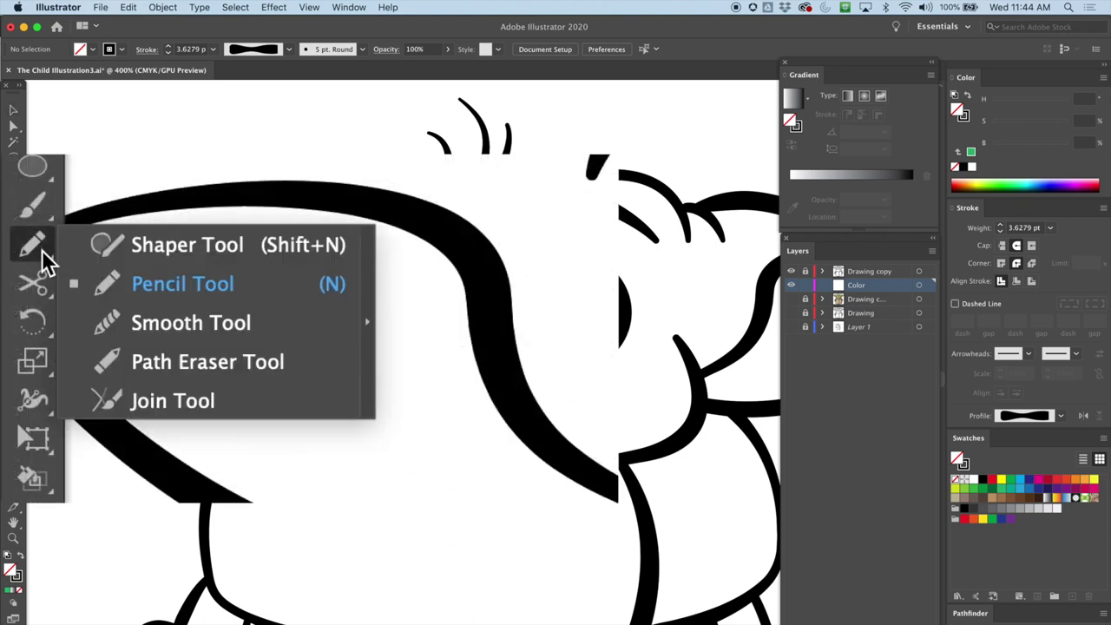
left_click(169, 289)
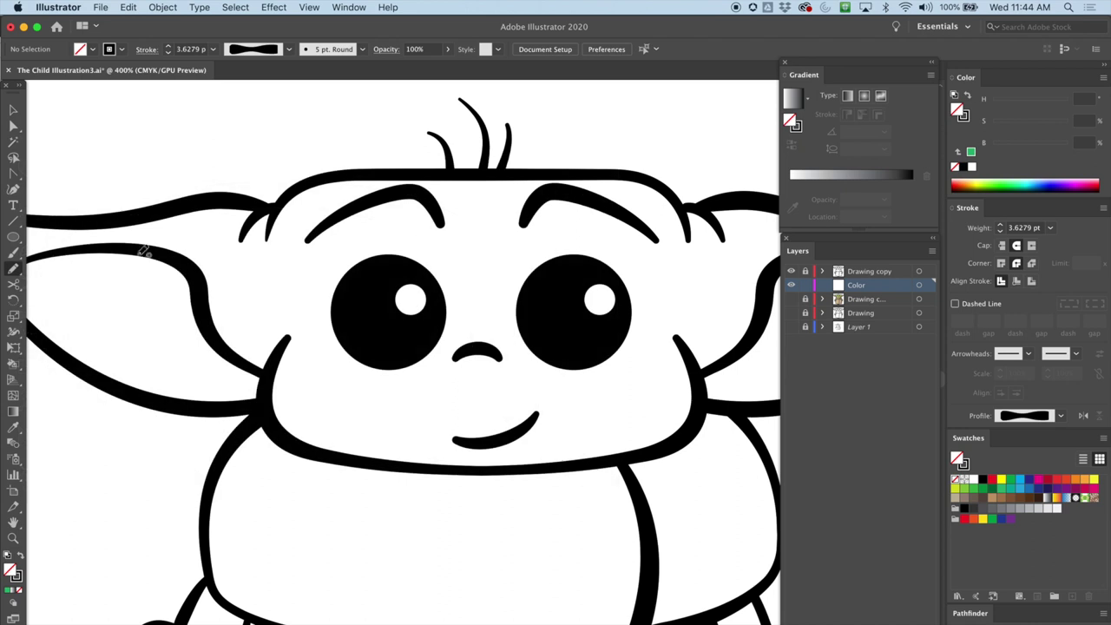
scroll(102, 236, "left", 5)
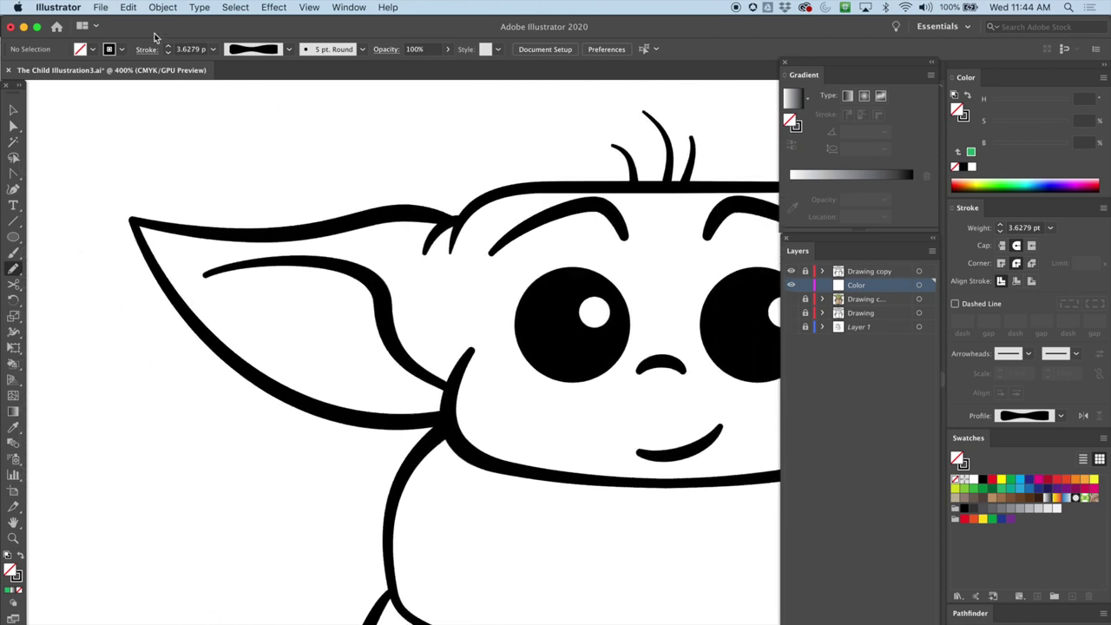
left_click(124, 50)
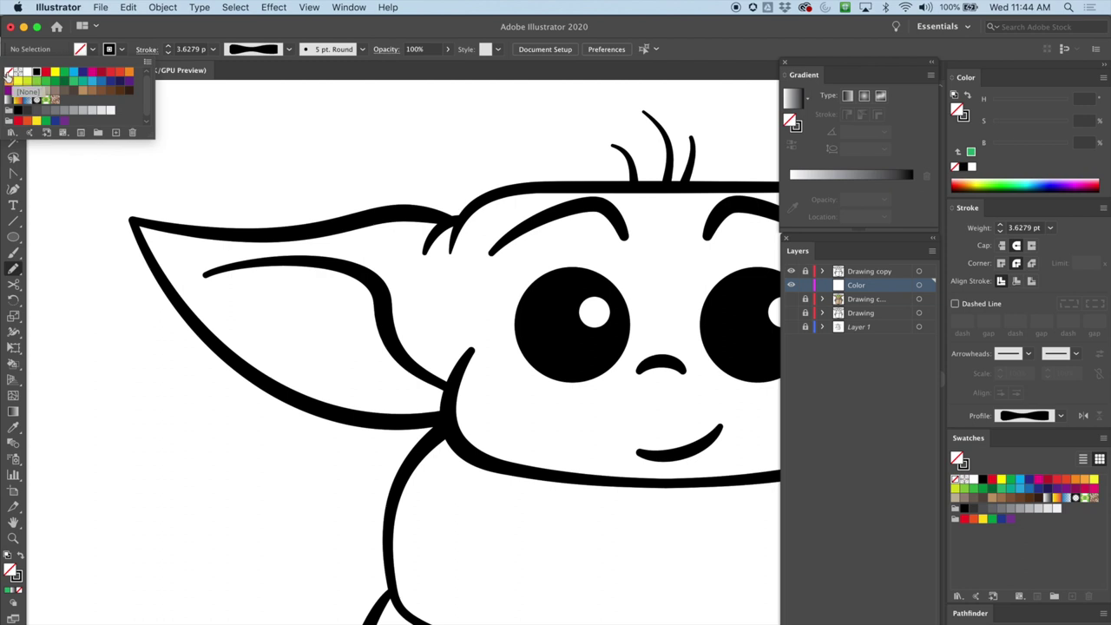
left_click(289, 49)
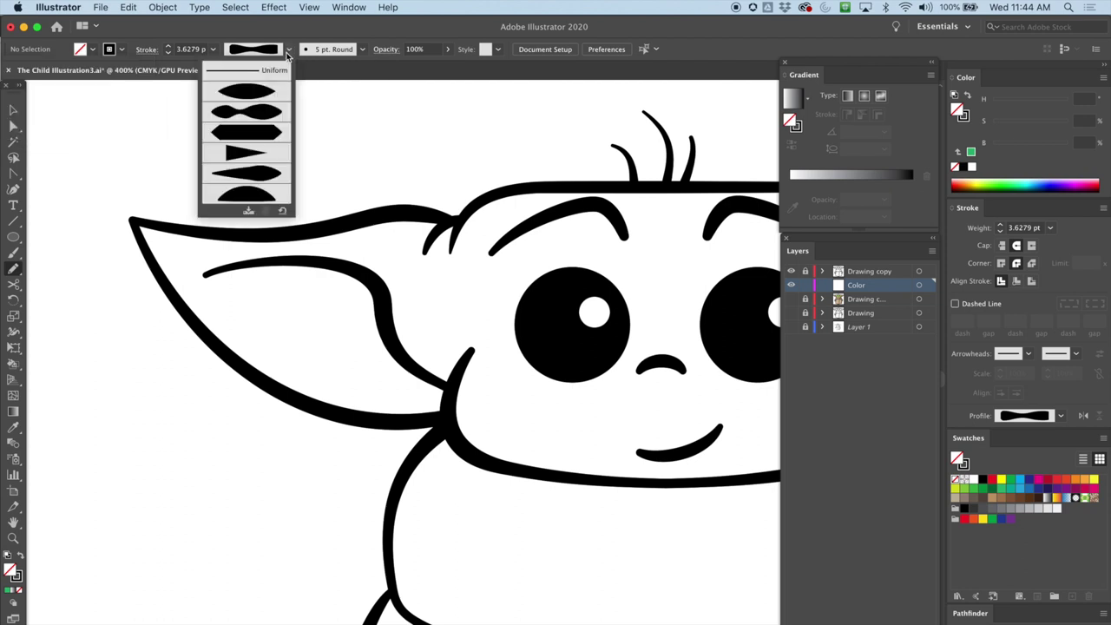
left_click(257, 77)
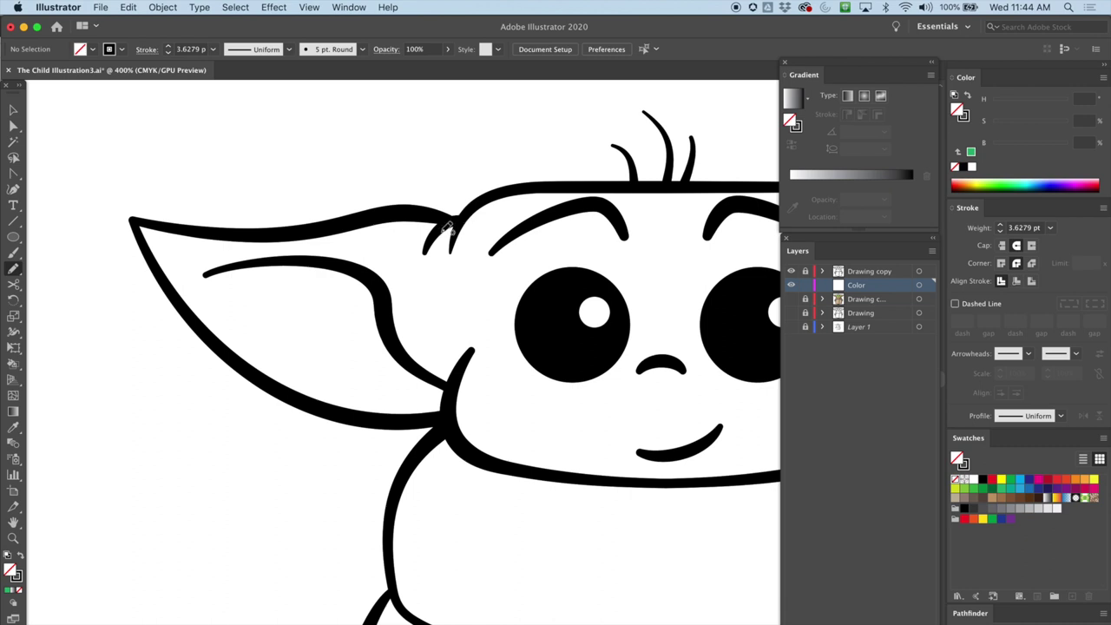
Step: Trace around the head and both ears with the Pencil tool as one closed outline, about 209 by 64 pt
key("super+minus")
left_click_drag(415, 191, 286, 199)
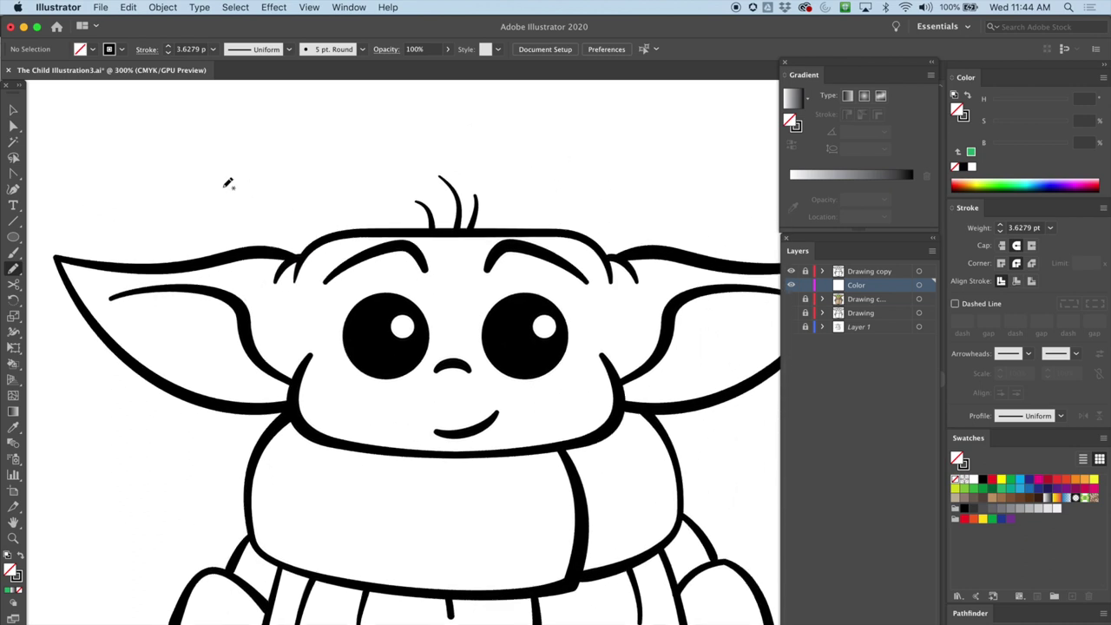
mouse_move(304, 252)
left_mouse_down()
mouse_move(172, 269)
mouse_move(60, 260)
mouse_move(88, 314)
mouse_move(173, 391)
mouse_move(201, 404)
mouse_move(287, 406)
mouse_move(310, 434)
mouse_move(362, 456)
mouse_move(580, 442)
mouse_move(616, 405)
mouse_move(723, 397)
mouse_move(798, 345)
left_mouse_up()
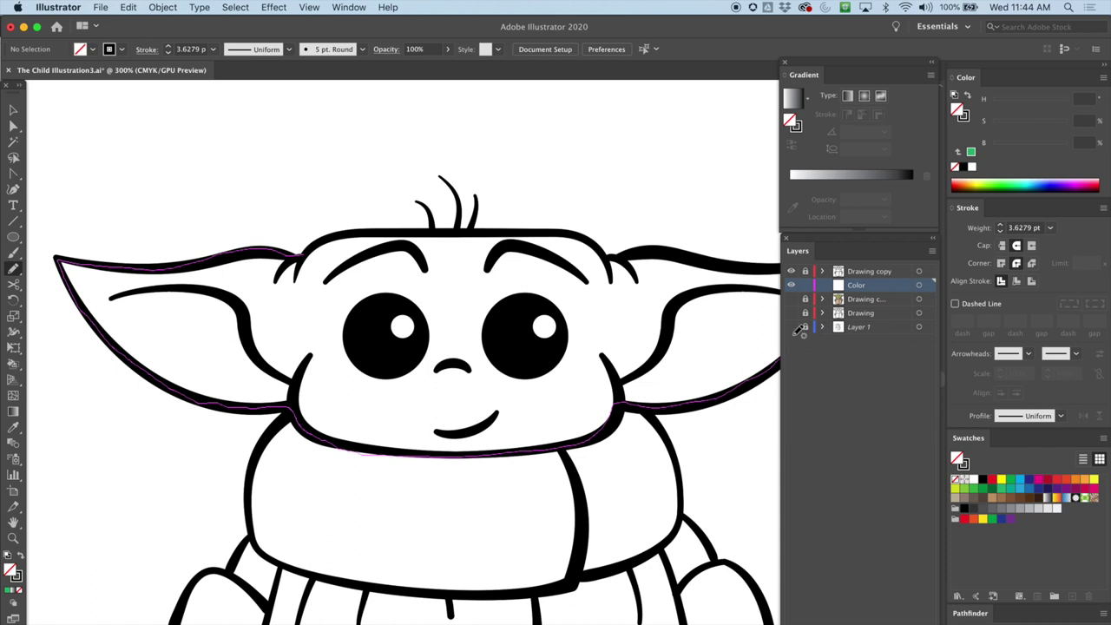
mouse_move(772, 272)
left_mouse_down()
mouse_move(685, 251)
mouse_move(613, 254)
mouse_move(573, 230)
mouse_move(395, 230)
mouse_move(320, 239)
mouse_move(304, 253)
left_mouse_up()
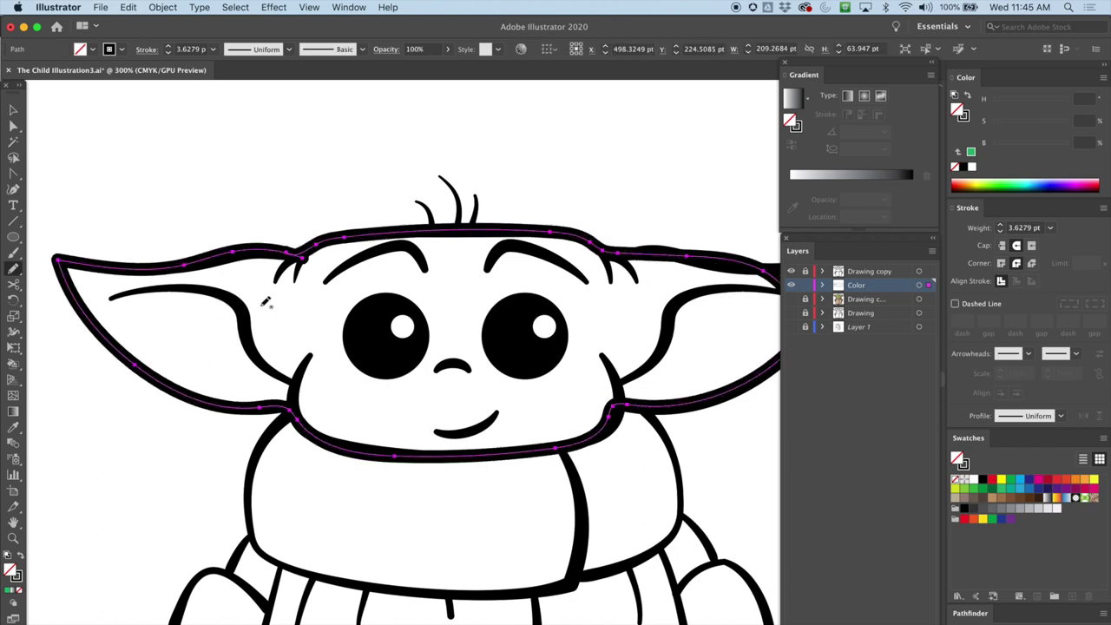
Step: Set the traced head outline's stroke weight to 1 pt and its stroke colour to magenta-red
left_click(169, 52)
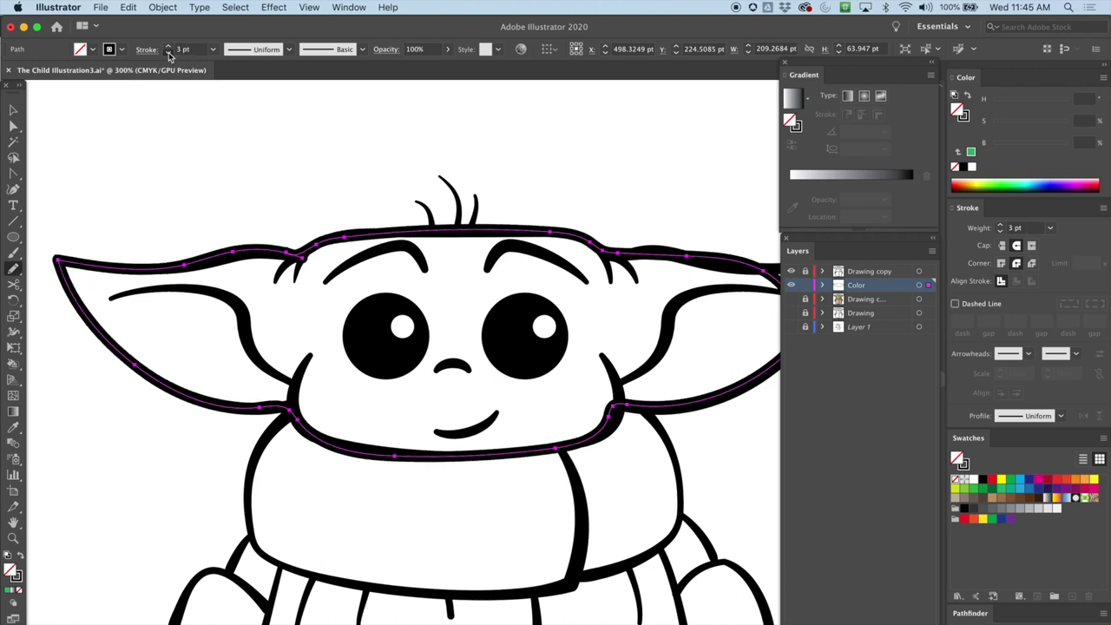
left_click(122, 49)
left_click(100, 74)
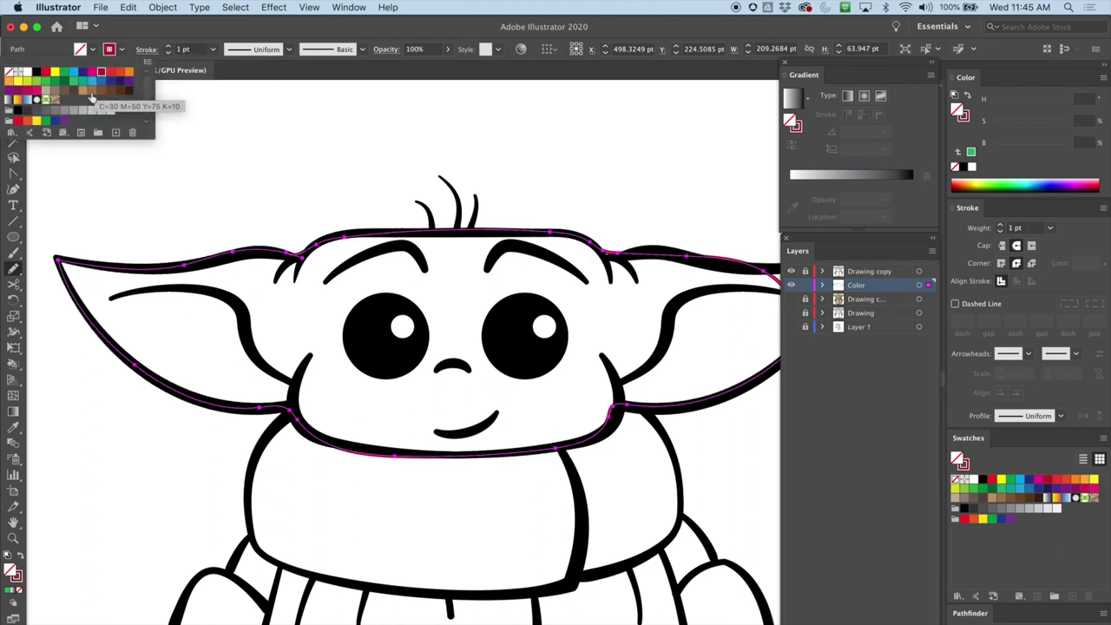
Step: Move the Color layer above Drawing copy and set the traced outline's stroke weight to 0.25 pt
left_click(871, 290)
left_click_drag(861, 291, 860, 272)
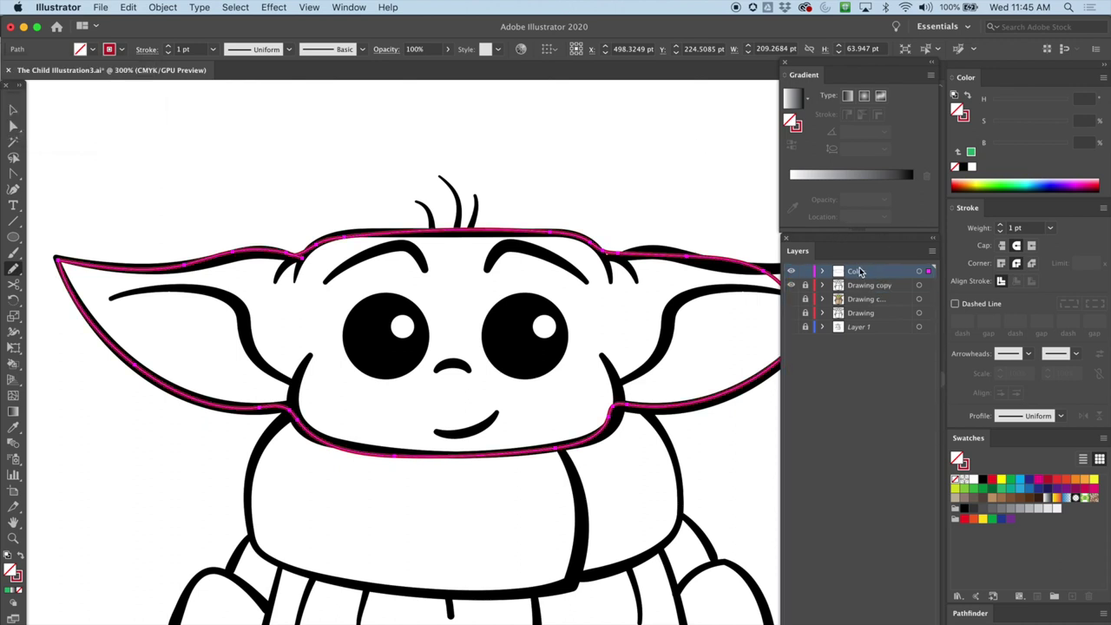
left_click(169, 54)
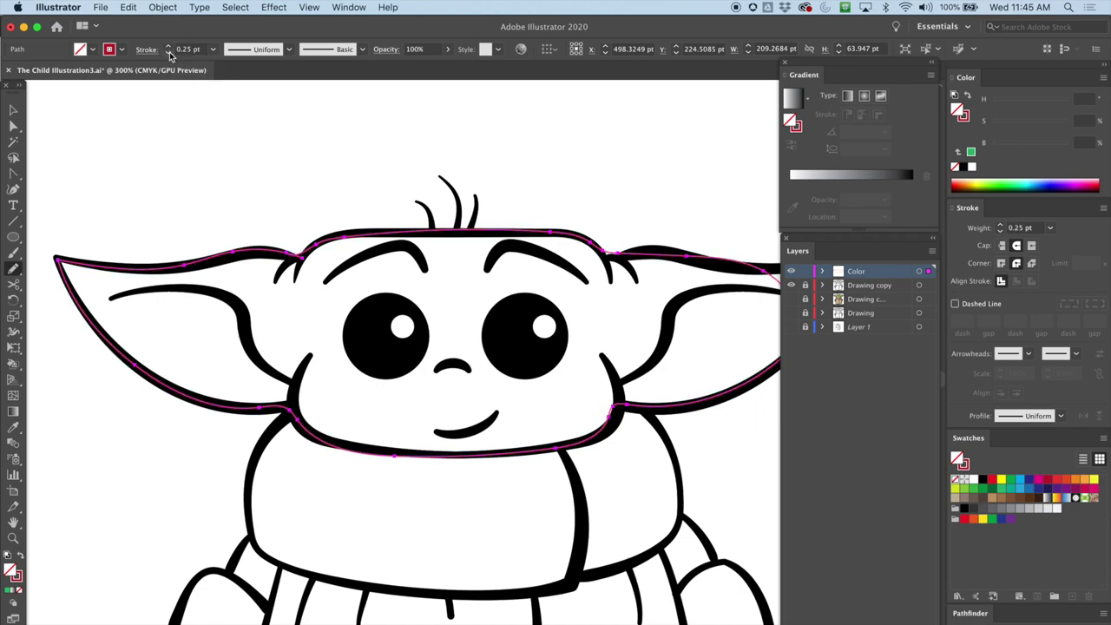
Step: Set the head outline's stroke weight to 0.5 pt and fit its anchor points to the line art where the left ear meets the head
left_click(169, 47)
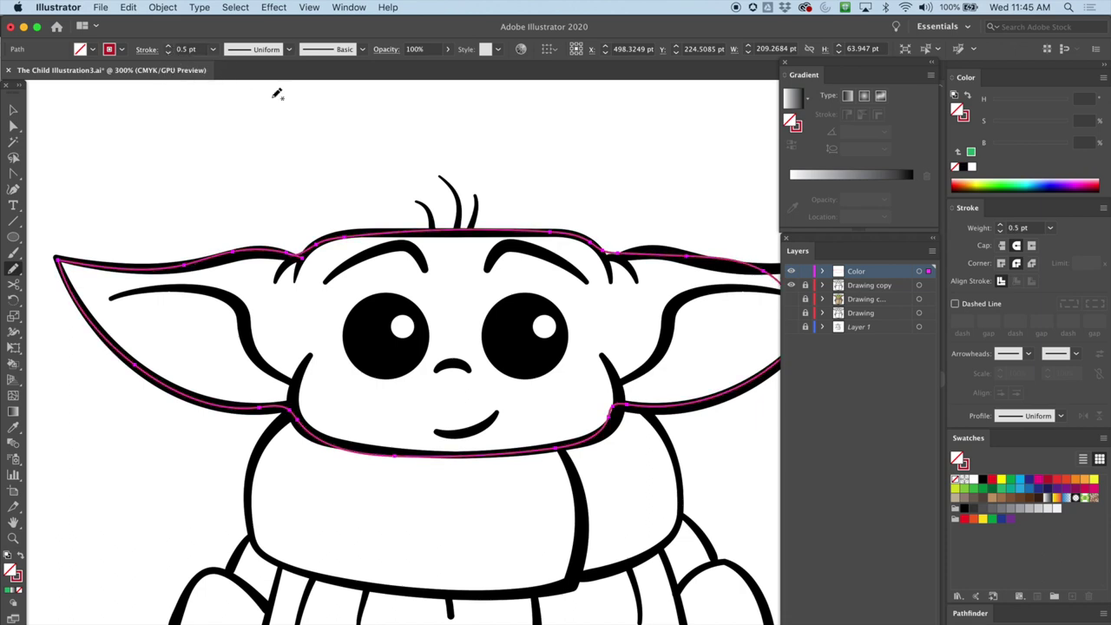
key("super+=")
key("super+=")
left_click_drag(181, 209, 526, 196)
left_click_drag(379, 194, 241, 225)
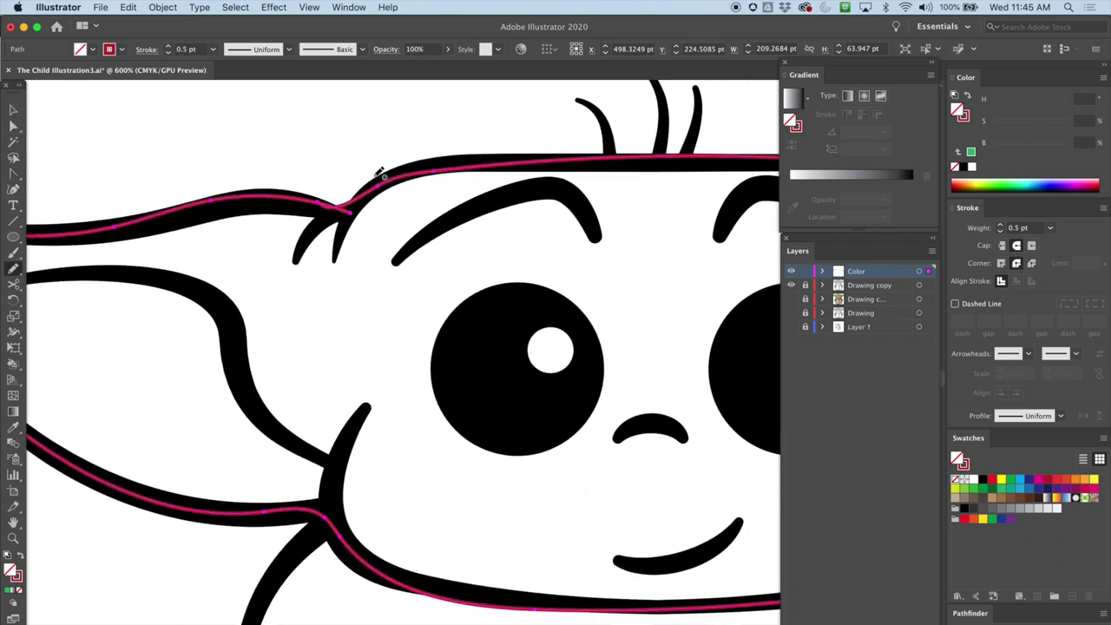
left_click(16, 127)
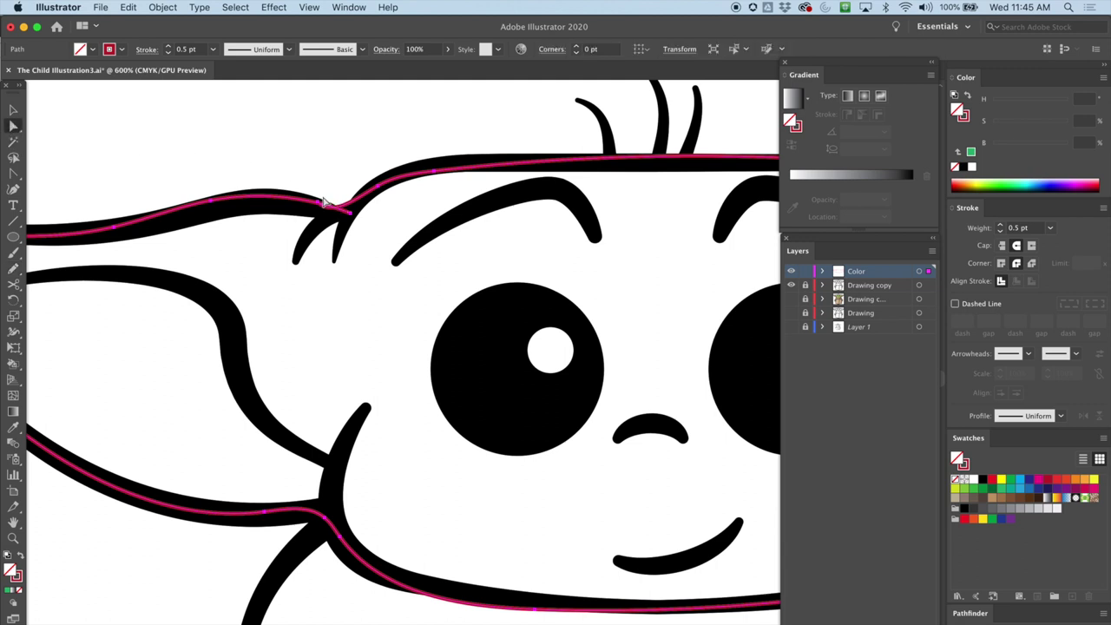
mouse_move(350, 214)
left_mouse_down()
mouse_move(360, 224)
mouse_move(344, 216)
mouse_move(354, 208)
left_mouse_up()
left_click(360, 204)
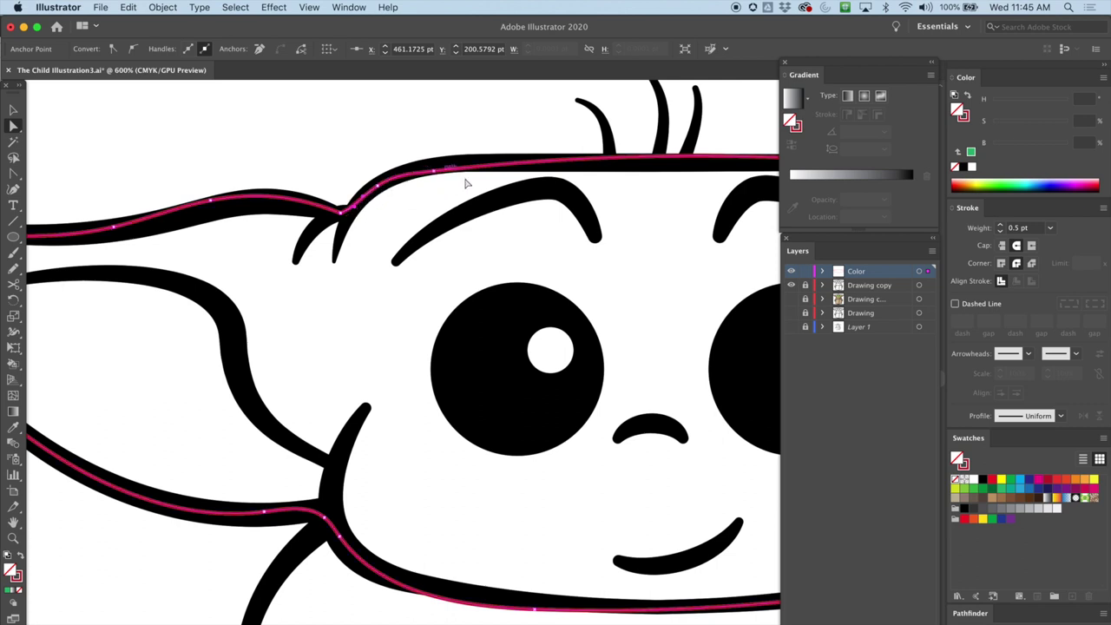
Step: Reposition the anchor point and curve handles along the top of the head to centre the outline on the black line
left_click_drag(437, 172, 575, 167)
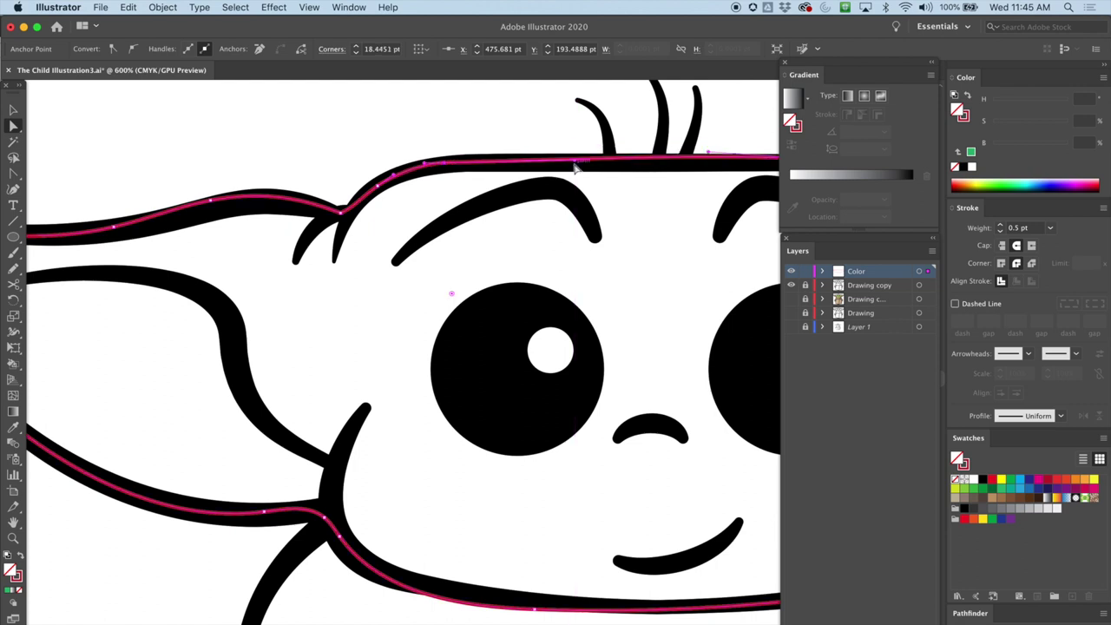
left_click_drag(657, 262, 396, 327)
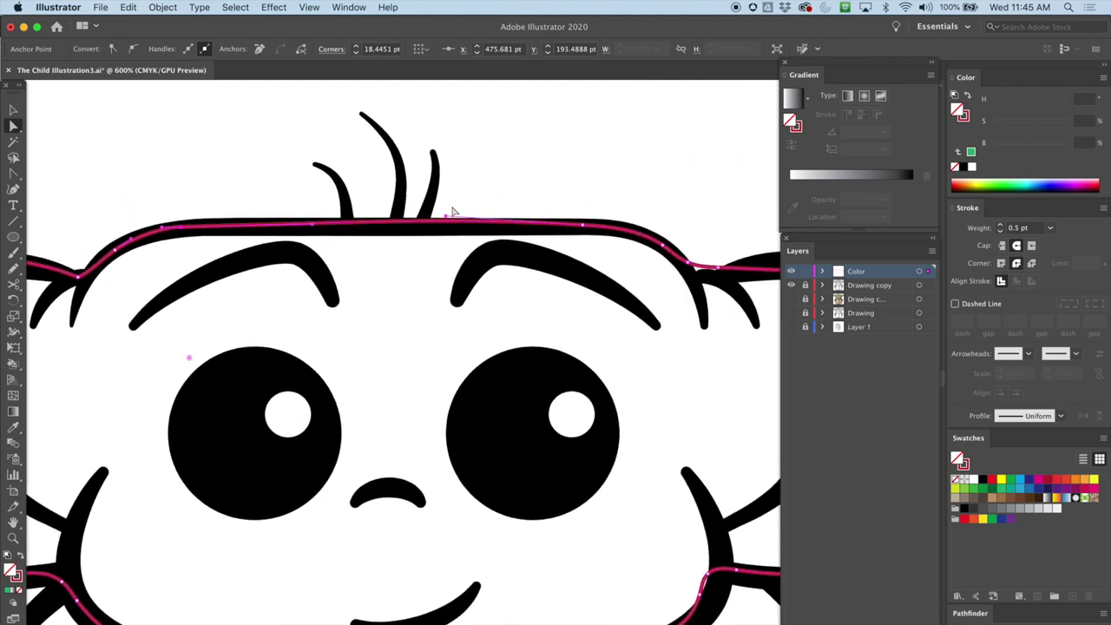
left_click_drag(445, 219, 453, 233)
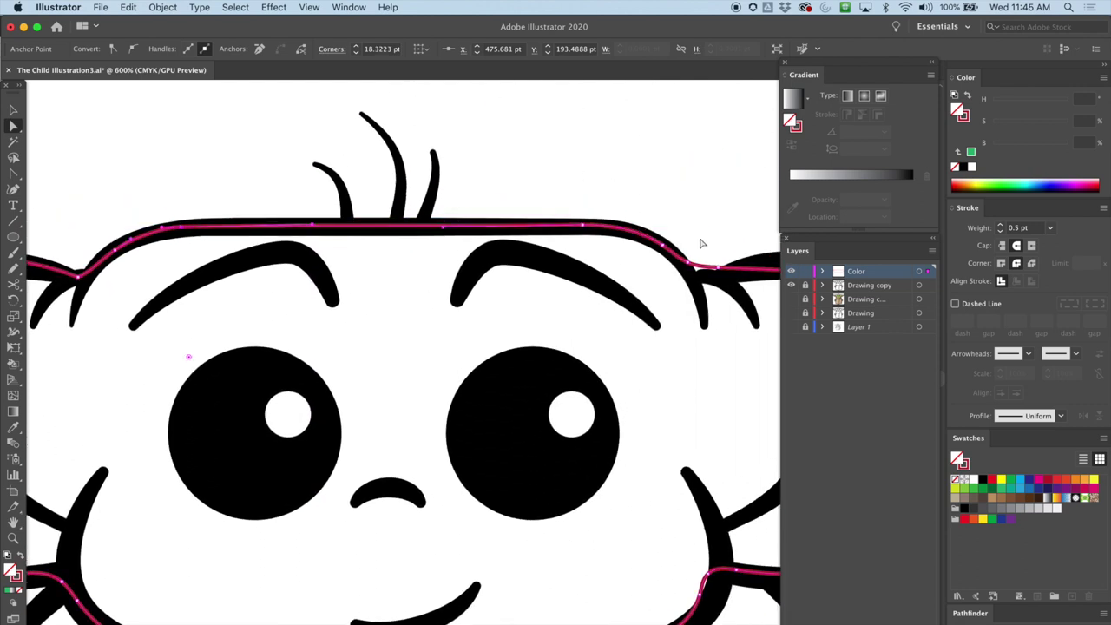
Step: Fit the anchor points and handles to the line art where the right ear meets the head and along the start of its upper edge
left_click(693, 265)
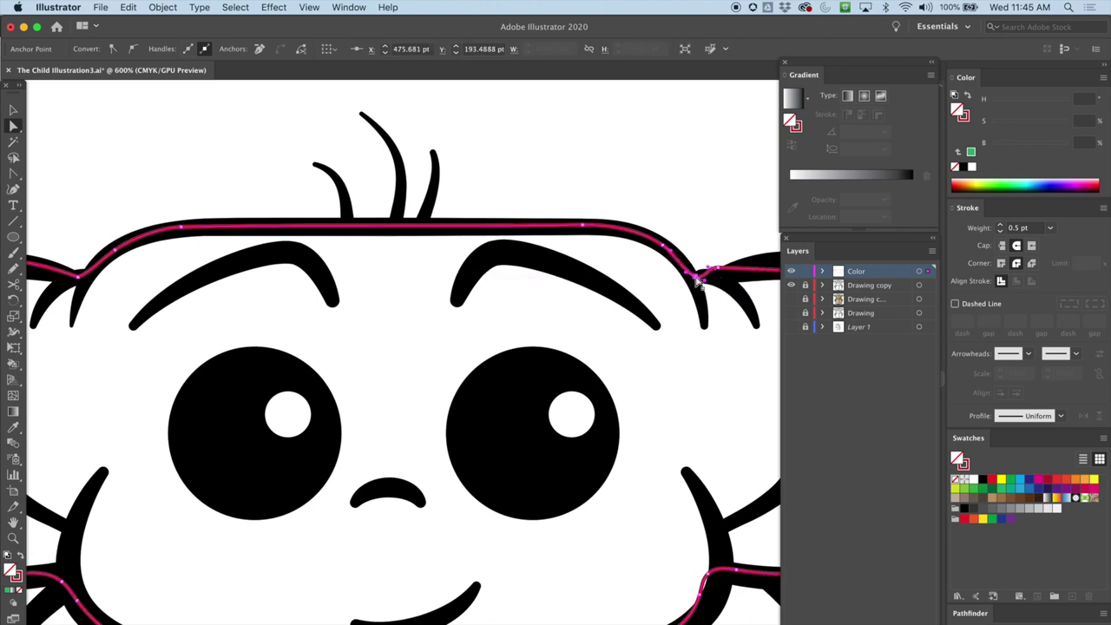
scroll(623, 322, "right", 2)
left_click_drag(623, 321, 507, 337)
left_click_drag(545, 283, 493, 261)
scroll(630, 345, "right", 4)
left_click_drag(425, 269, 420, 258)
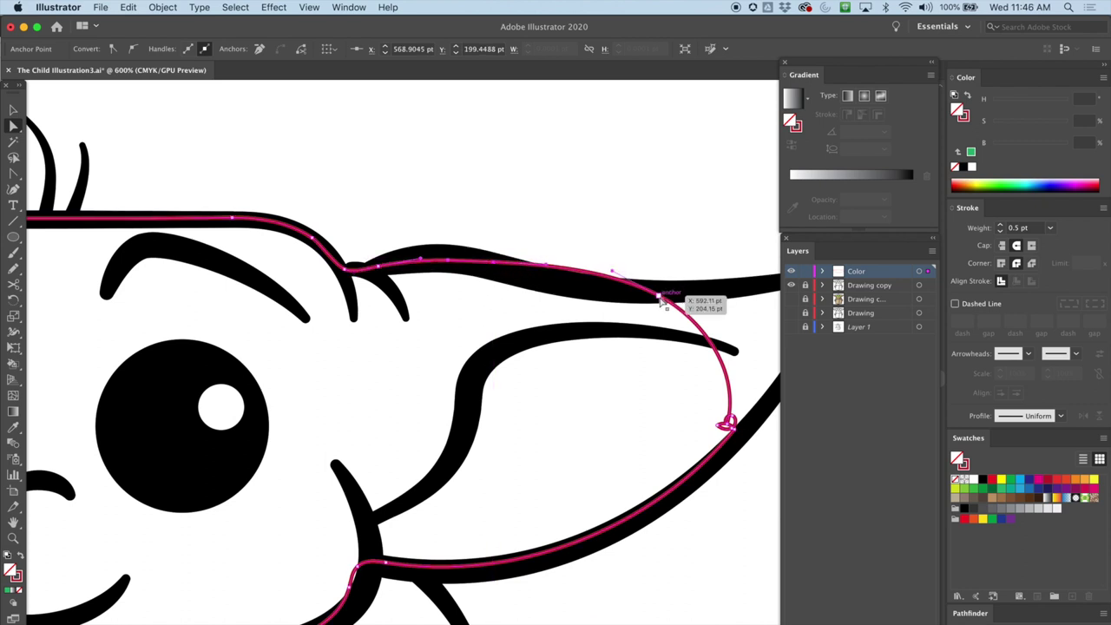
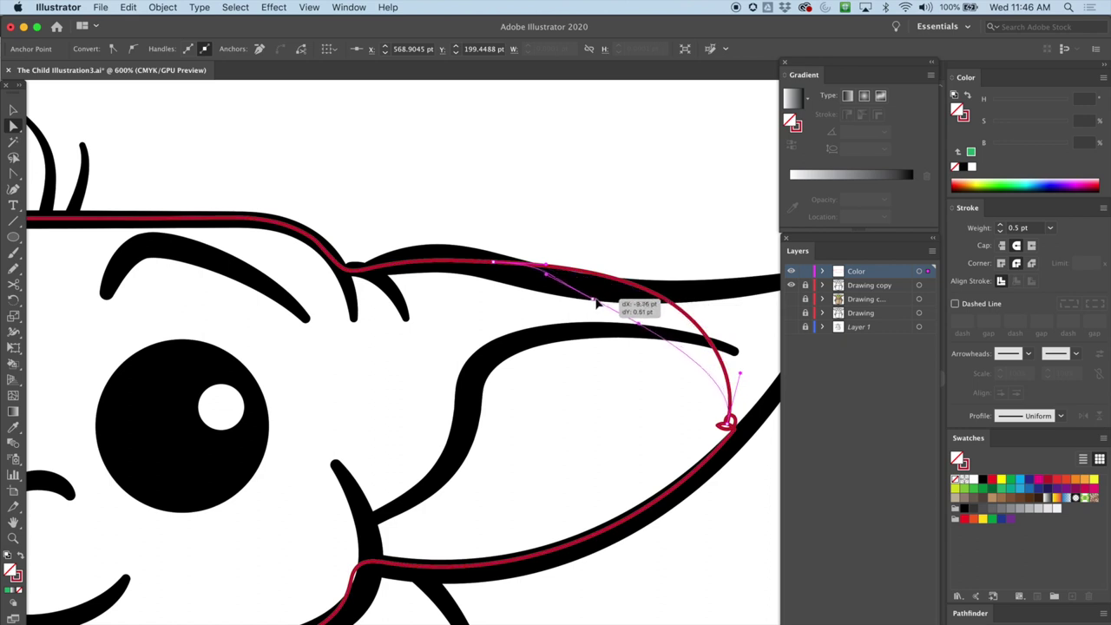
Step: Move the upper-edge anchor point to the right ear's tip and pull apart the tangled anchor points on its lower edge
left_click_drag(610, 379, 287, 420)
left_click_drag(287, 336, 522, 316)
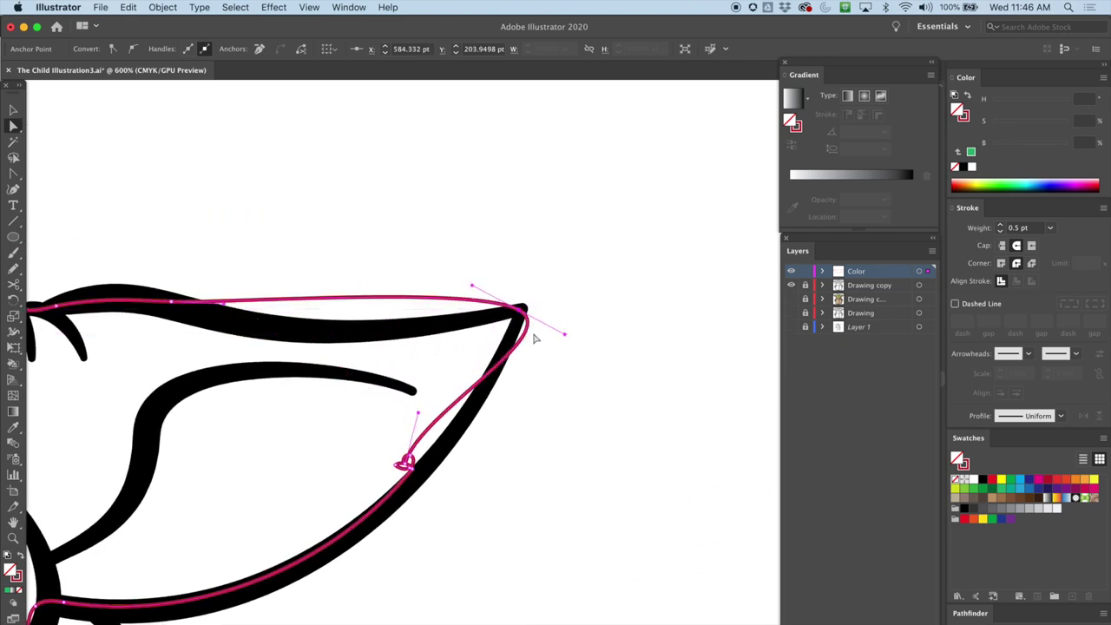
mouse_move(404, 469)
left_mouse_down()
mouse_move(422, 451)
mouse_move(451, 459)
mouse_move(462, 504)
mouse_move(408, 465)
mouse_move(491, 427)
mouse_move(414, 461)
mouse_move(446, 521)
mouse_move(416, 461)
mouse_move(373, 446)
mouse_move(399, 463)
mouse_move(413, 452)
mouse_move(415, 479)
left_mouse_up()
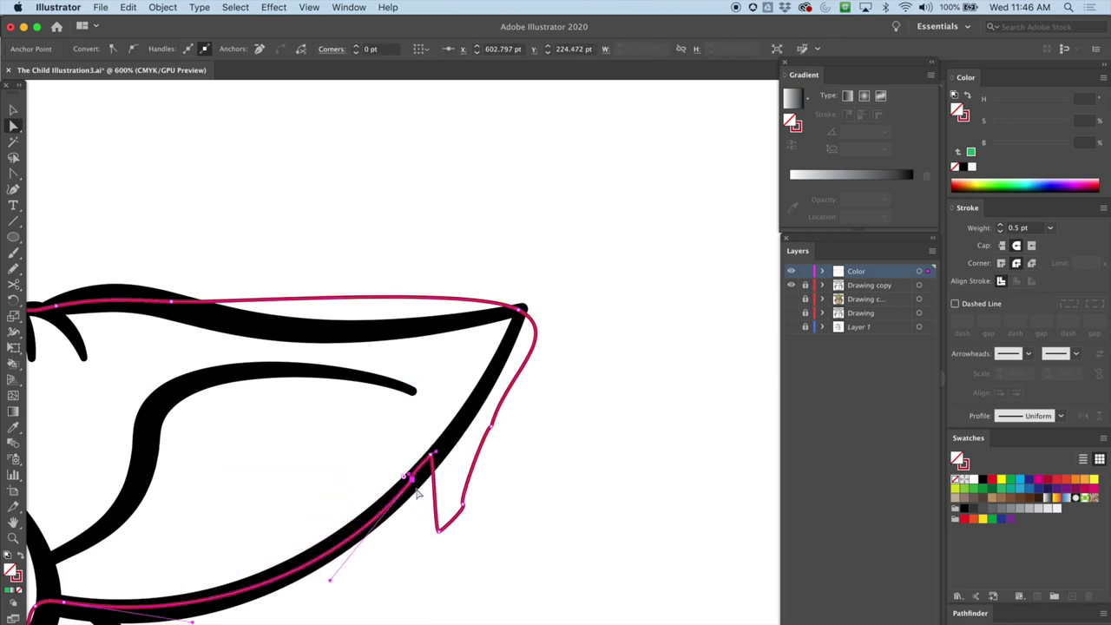
Step: Delete the three stray anchor points beyond the right ear's lower edge with the Pen tool
key("p")
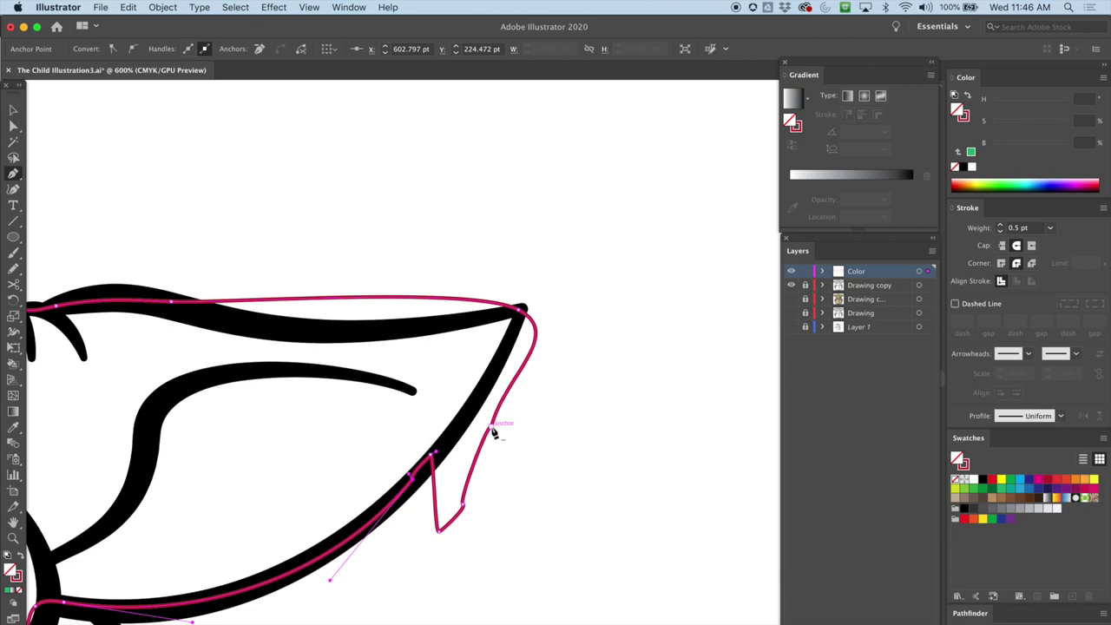
left_click(493, 429)
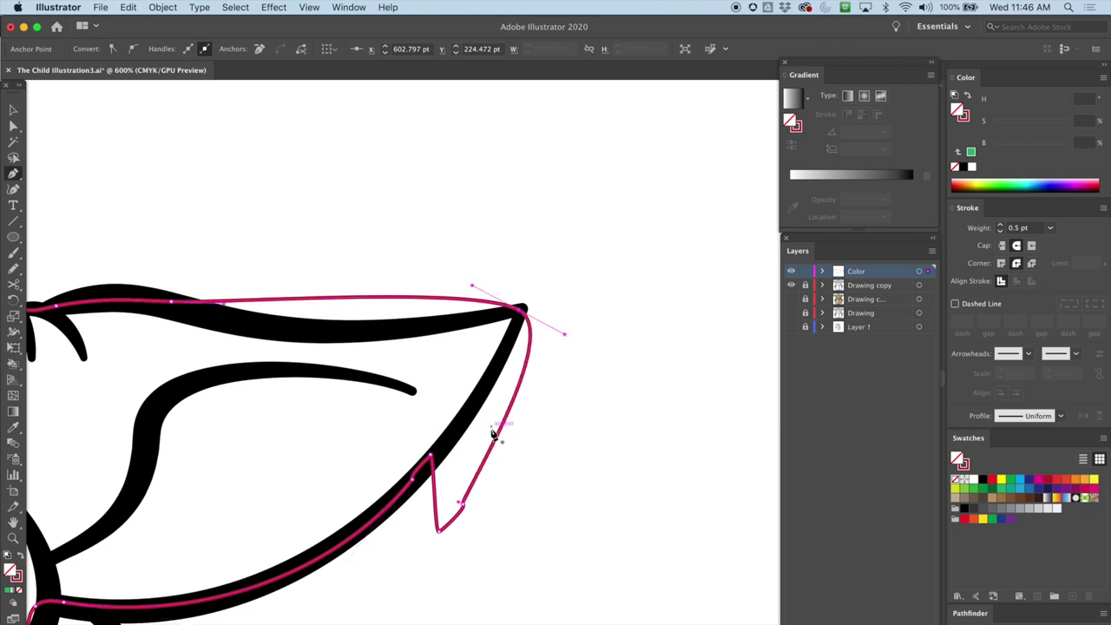
left_click(460, 503)
left_click(441, 532)
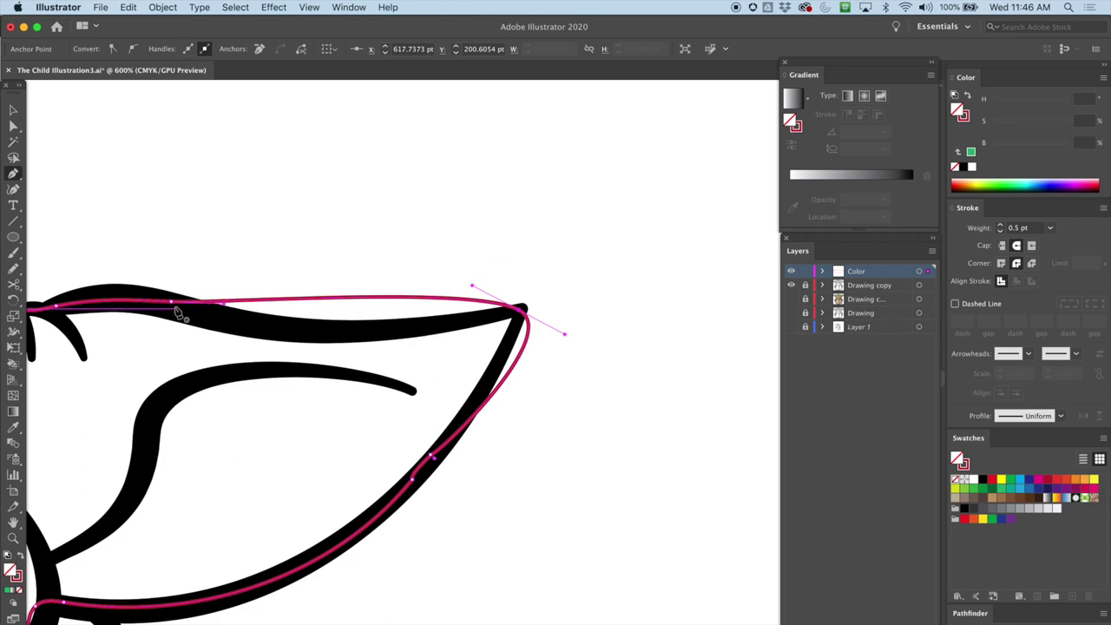
Step: Bend the right ear's upper edge onto the line art, adjusting the tip's handle independently with the Anchor Point tool
key("a")
left_click_drag(224, 303, 228, 315)
left_click(523, 311)
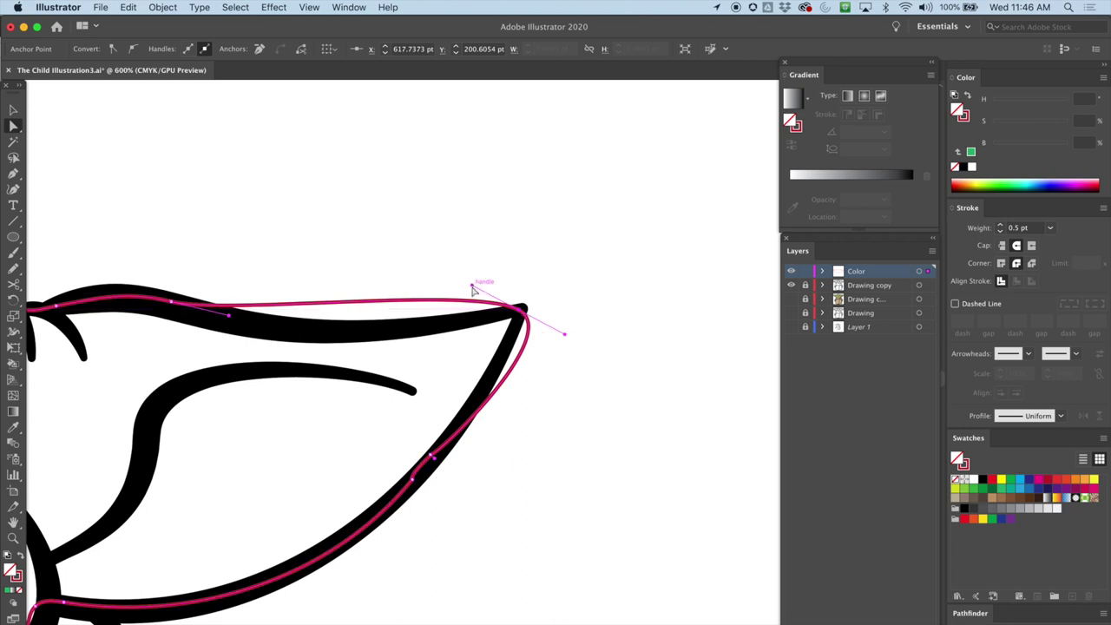
left_click(15, 175)
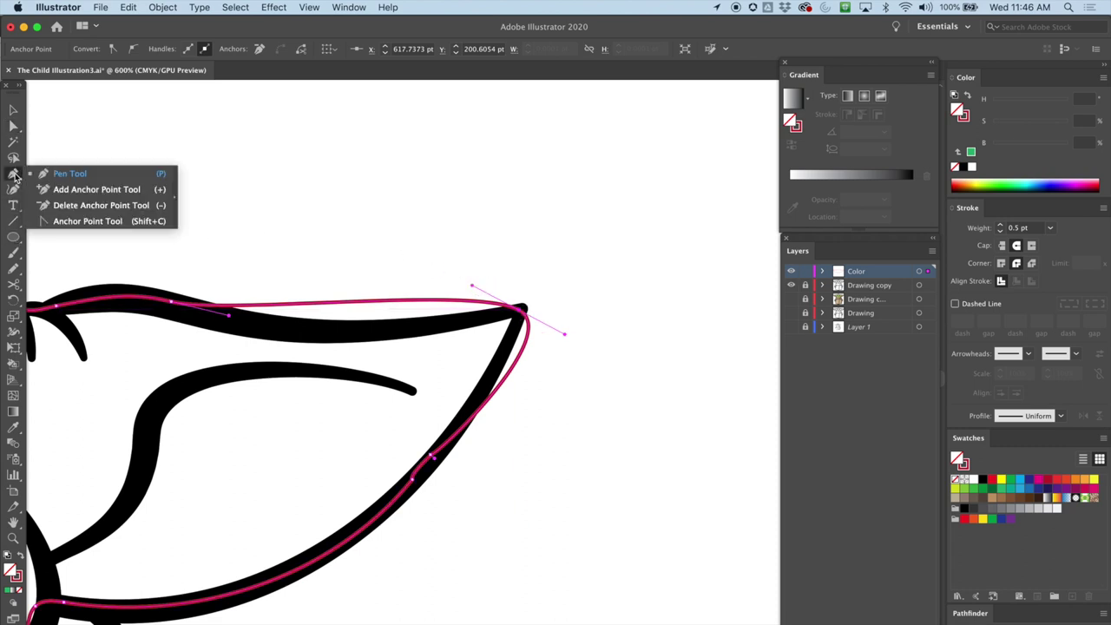
left_click(66, 223)
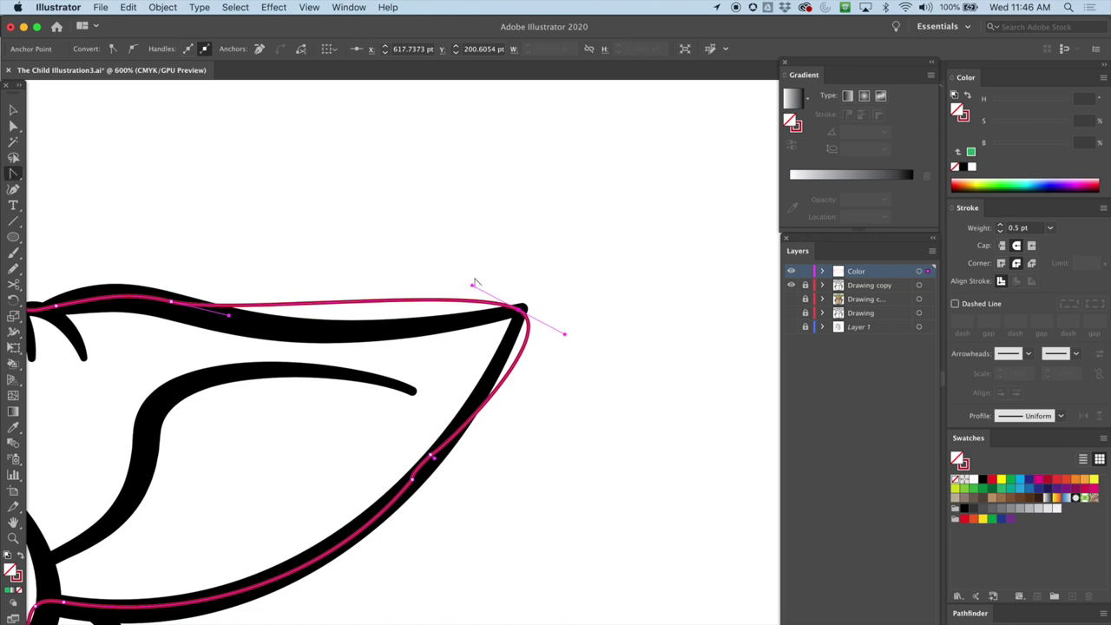
left_click_drag(471, 285, 308, 352)
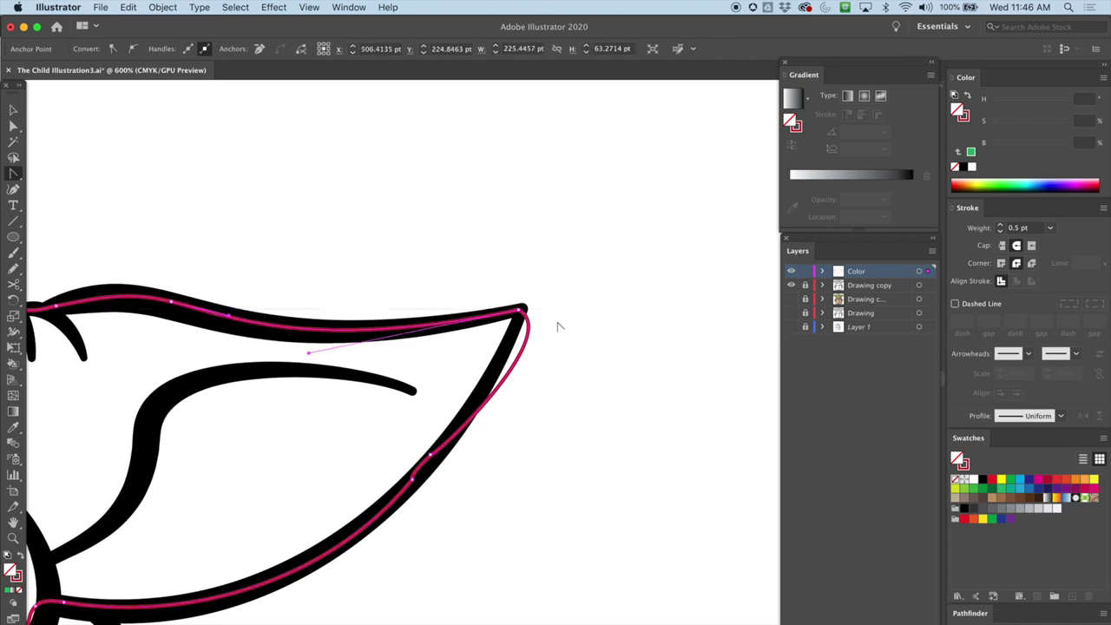
Step: Adjust the ear tip's other handle so the outline just below the tip follows the black line
left_click(521, 310)
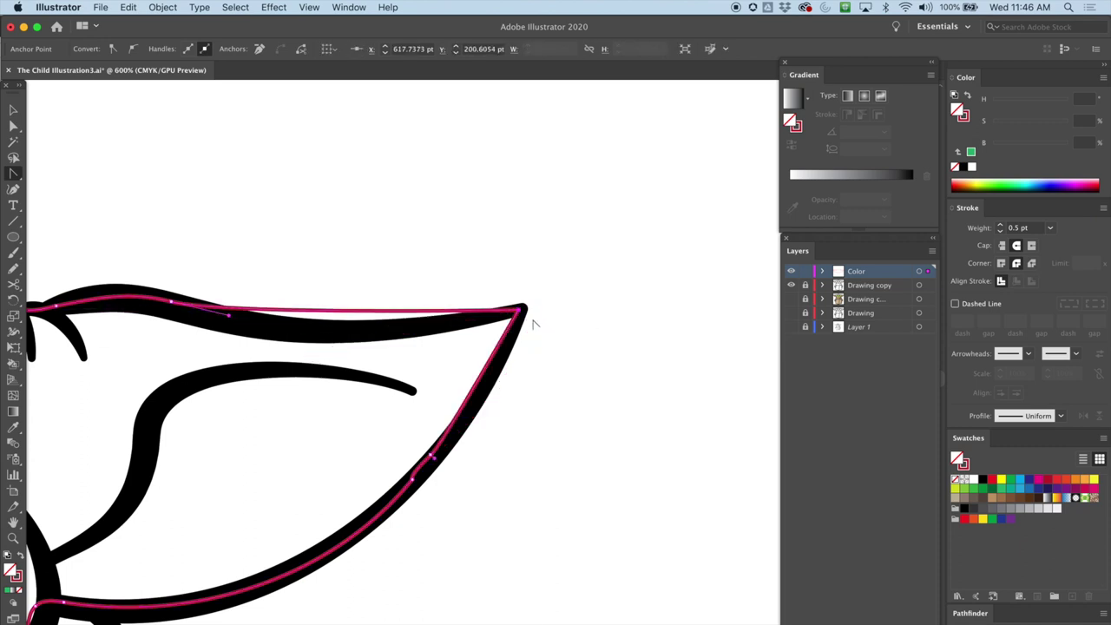
key("super+z")
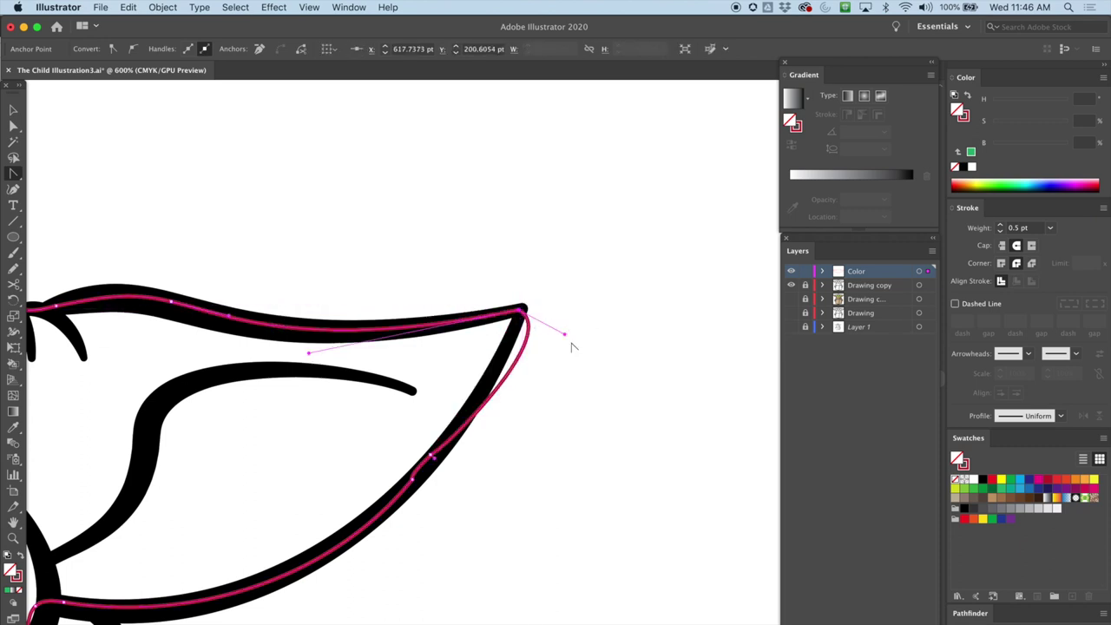
left_click_drag(564, 340, 511, 369)
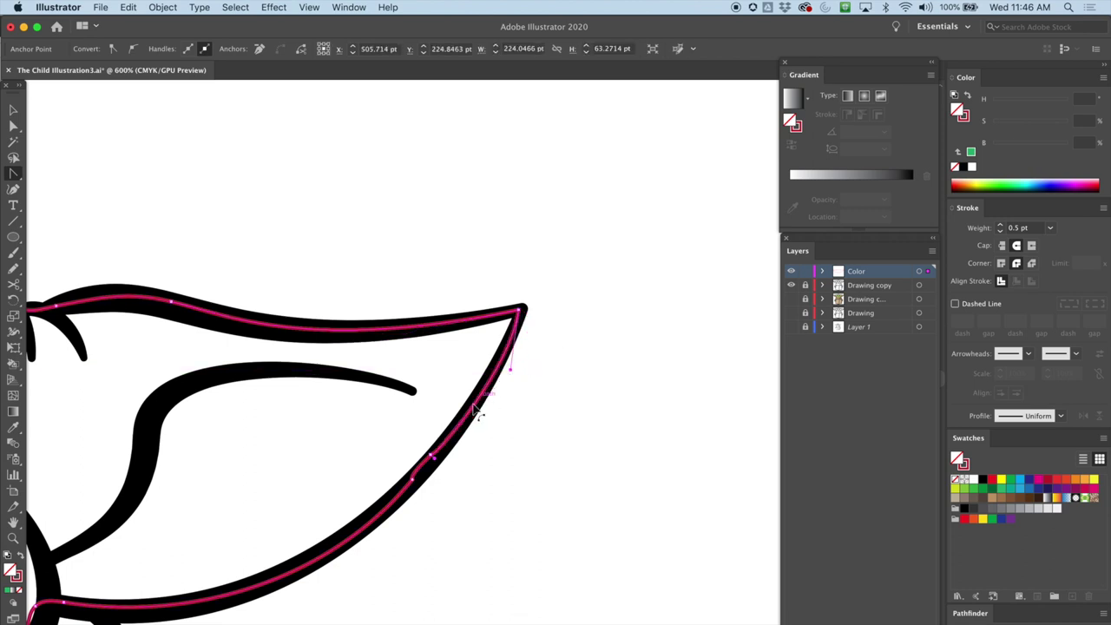
Step: Delete the extra anchor point on the right ear's lower edge and smooth the curve with the neighbouring anchor's handle
key("p")
left_click(430, 455)
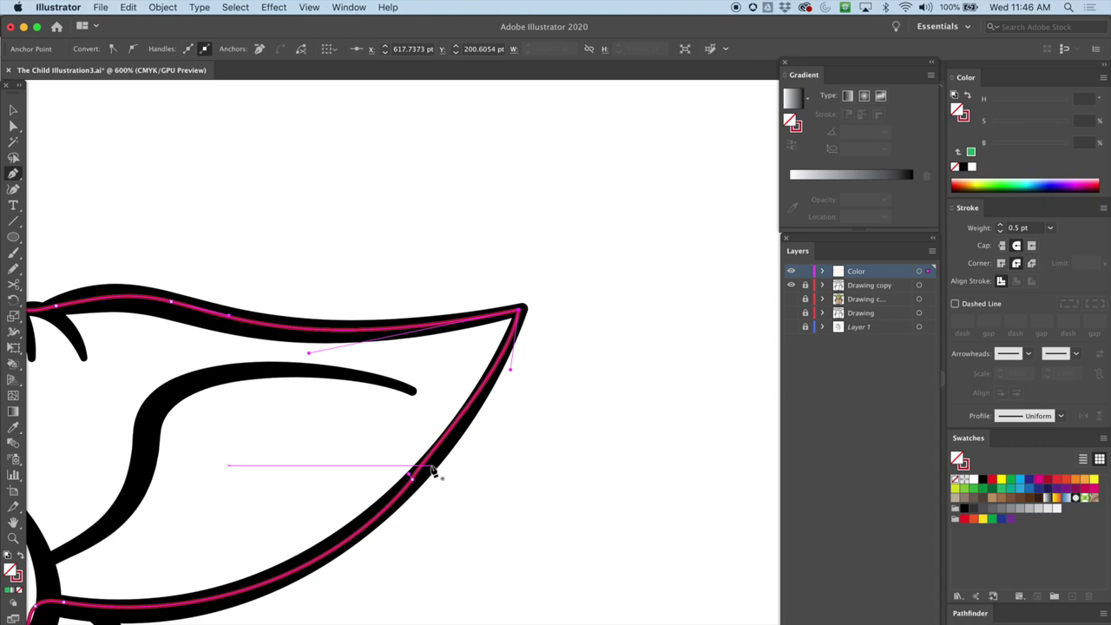
key("a")
left_click(413, 479)
left_click_drag(409, 474, 448, 448)
Step: Move the anchor point where the right ear's lower edge meets the cheek onto the middle of the black line
left_click_drag(165, 492, 502, 347)
left_click_drag(367, 450, 415, 399)
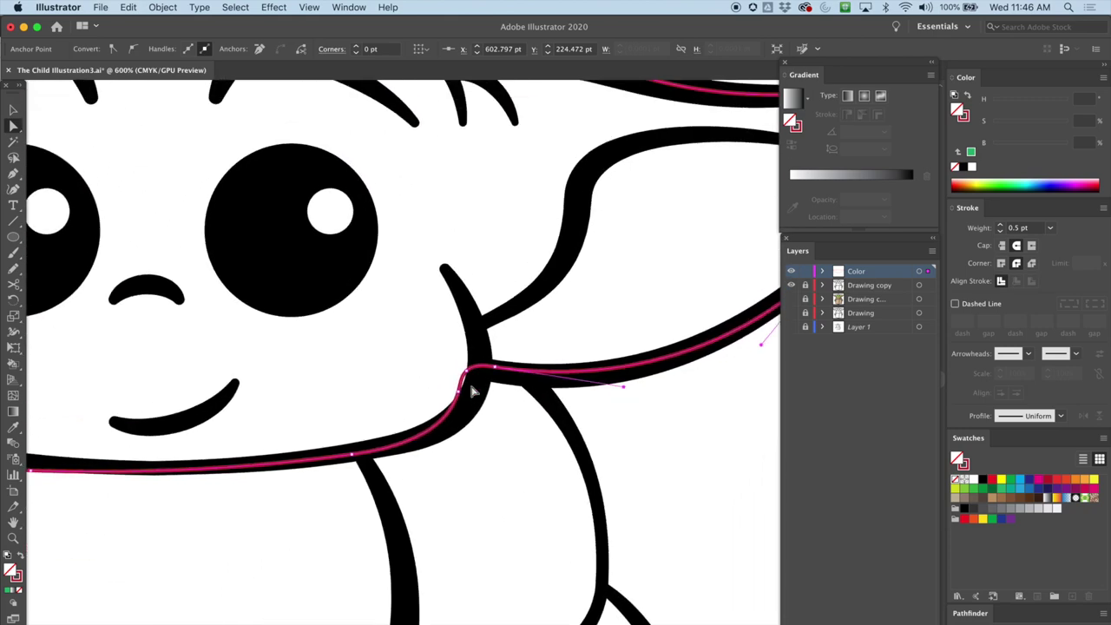
mouse_move(467, 372)
left_mouse_down()
mouse_move(480, 383)
mouse_move(466, 398)
mouse_move(487, 376)
left_mouse_up()
Step: Shift the anchor point on the left ear's upper edge closer to the head along the black line
key("super+minus")
left_click_drag(372, 409, 651, 339)
mouse_move(381, 447)
left_mouse_down()
mouse_move(537, 470)
mouse_move(491, 508)
left_mouse_up()
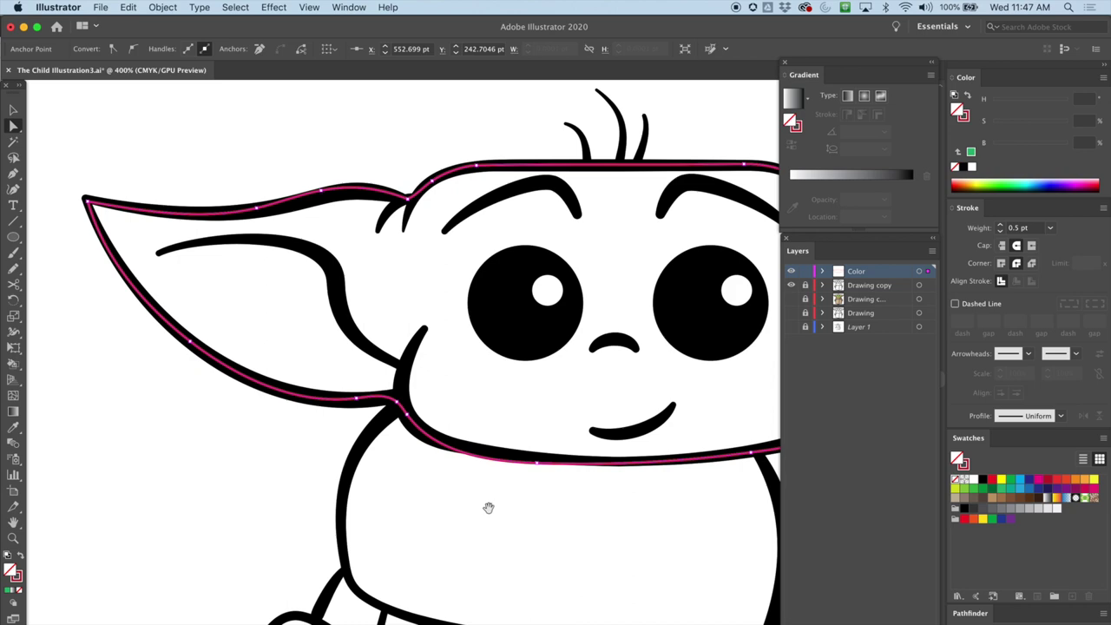
left_click_drag(320, 190, 354, 186)
Step: Adjust the chin's anchor point and handles with the Direct Selection tool so the outline follows the lower face line
left_click_drag(478, 461, 275, 288)
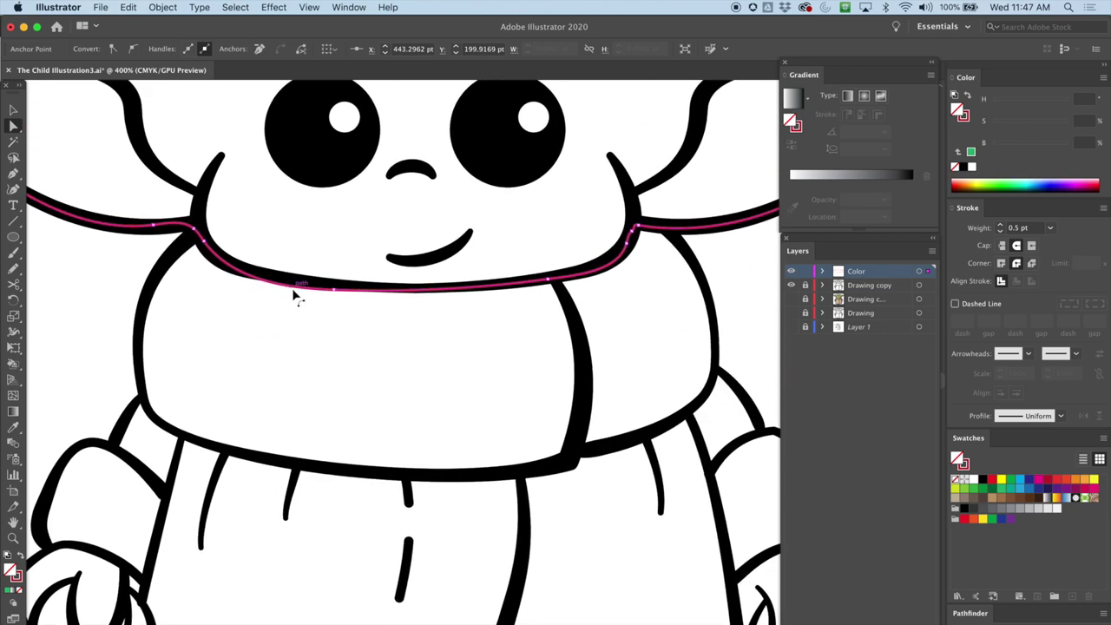
left_click(16, 272)
key("a")
left_click(337, 290)
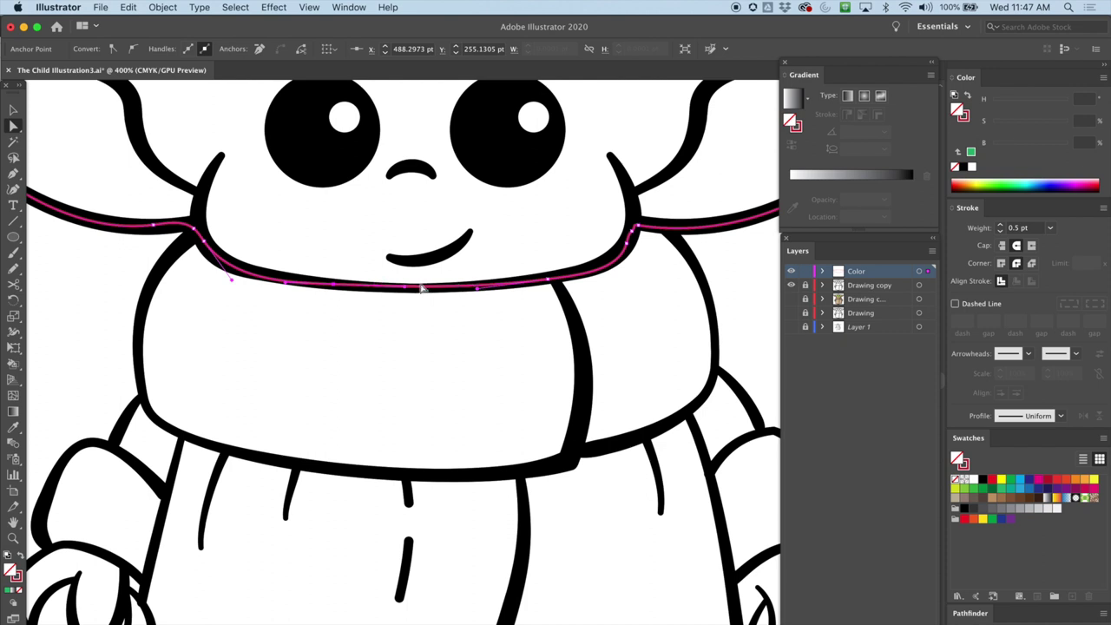
Step: Expand the Color layer and lock the head outline path inside it
left_click(822, 271)
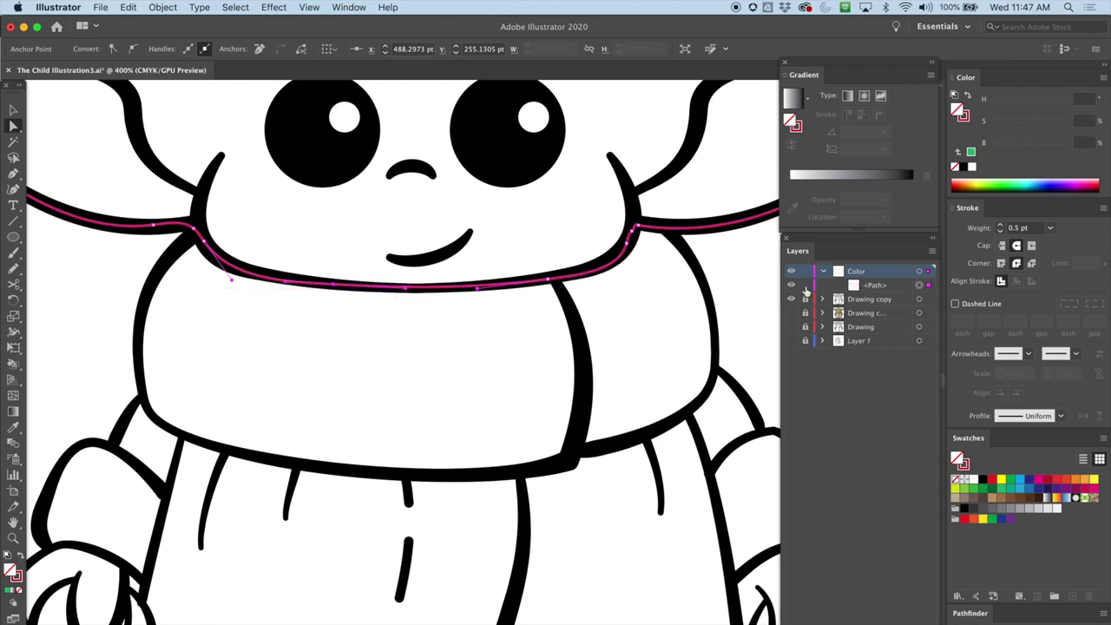
left_click(806, 287)
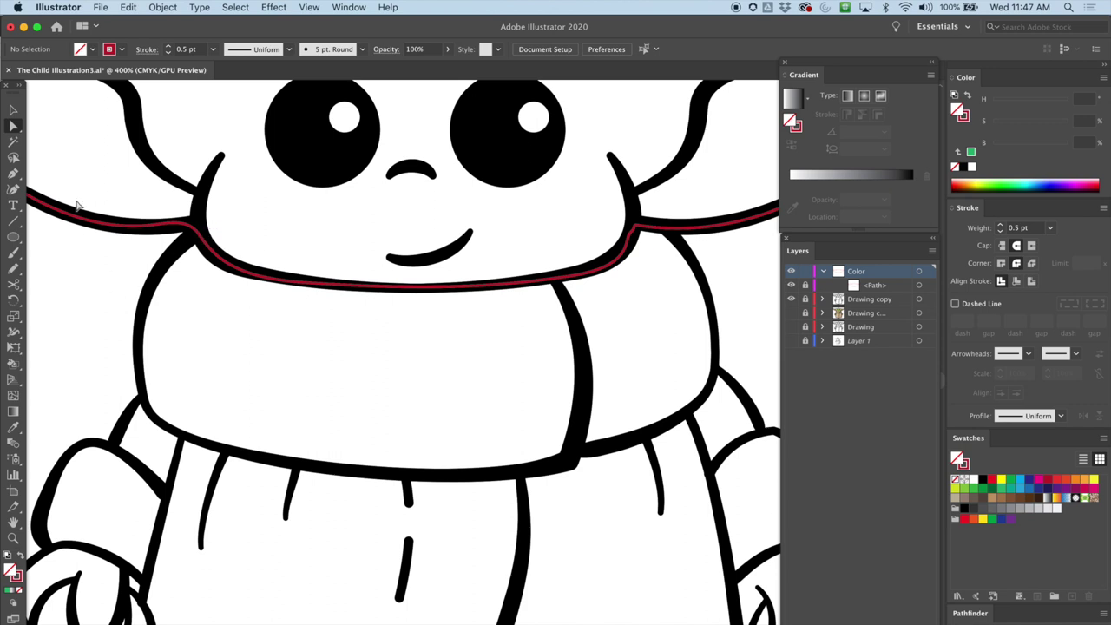
Step: Trace the large front section of the collar below the chin with the Pencil tool as a closed outline, about 94 by 49 pt
left_click(13, 273)
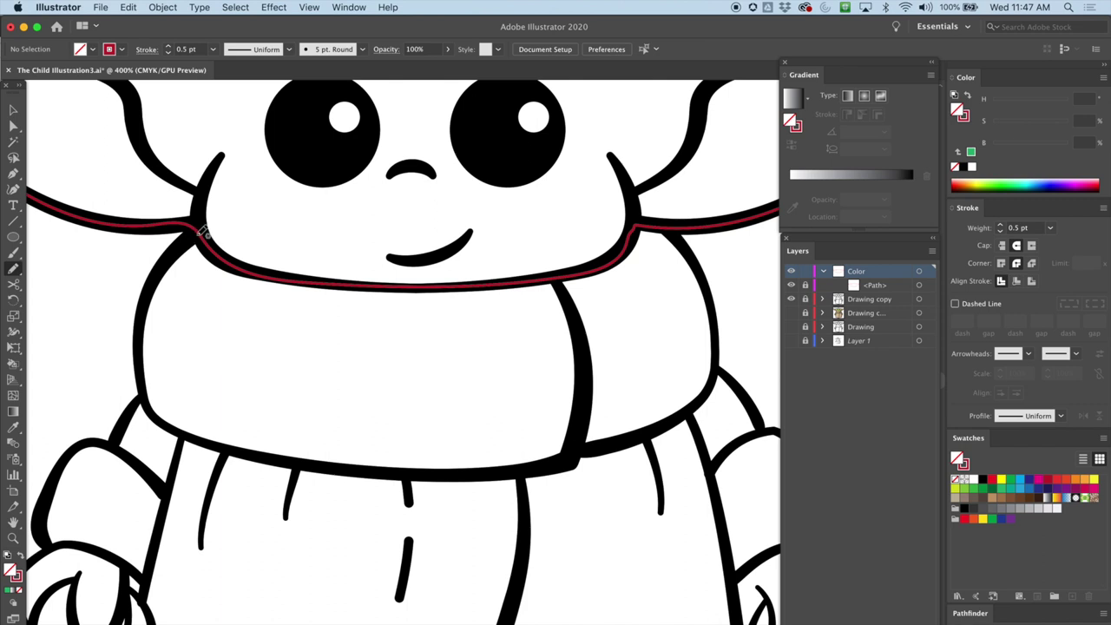
left_click_drag(204, 233, 176, 246)
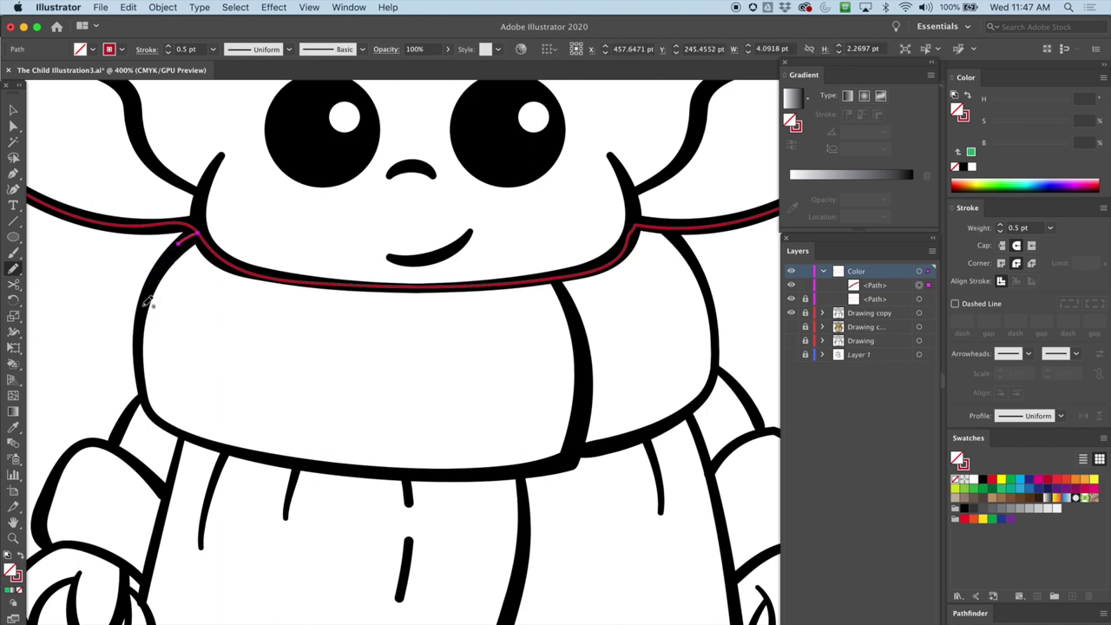
key("cmd+z")
left_click_drag(189, 240, 151, 283)
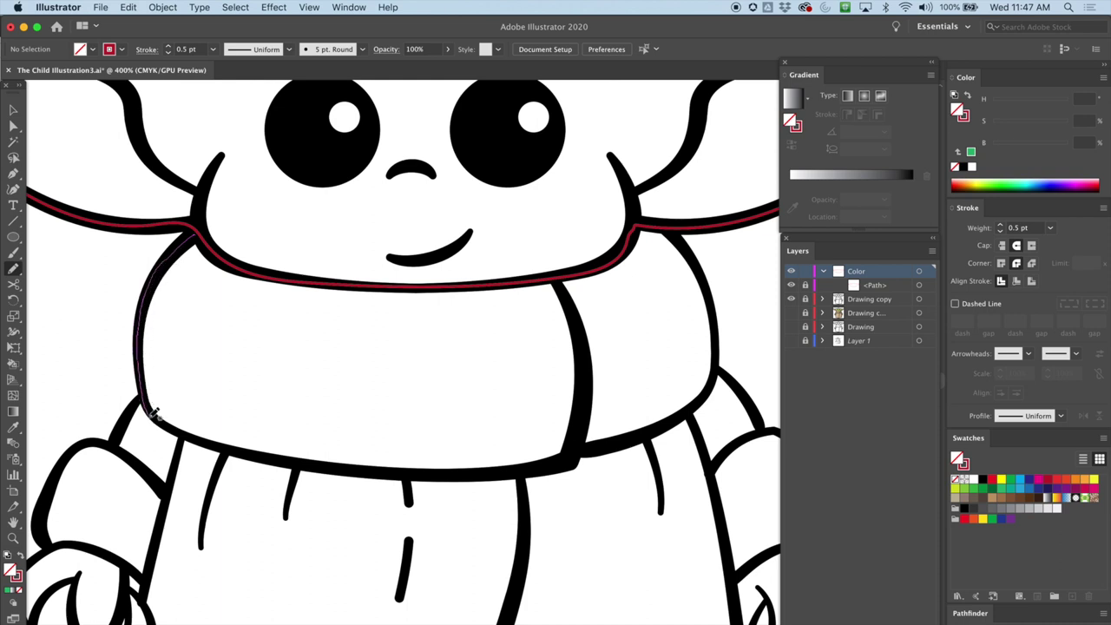
left_click_drag(174, 425, 225, 448)
mouse_move(365, 462)
left_mouse_down()
mouse_move(433, 472)
mouse_move(567, 454)
mouse_move(585, 372)
mouse_move(538, 275)
left_mouse_up()
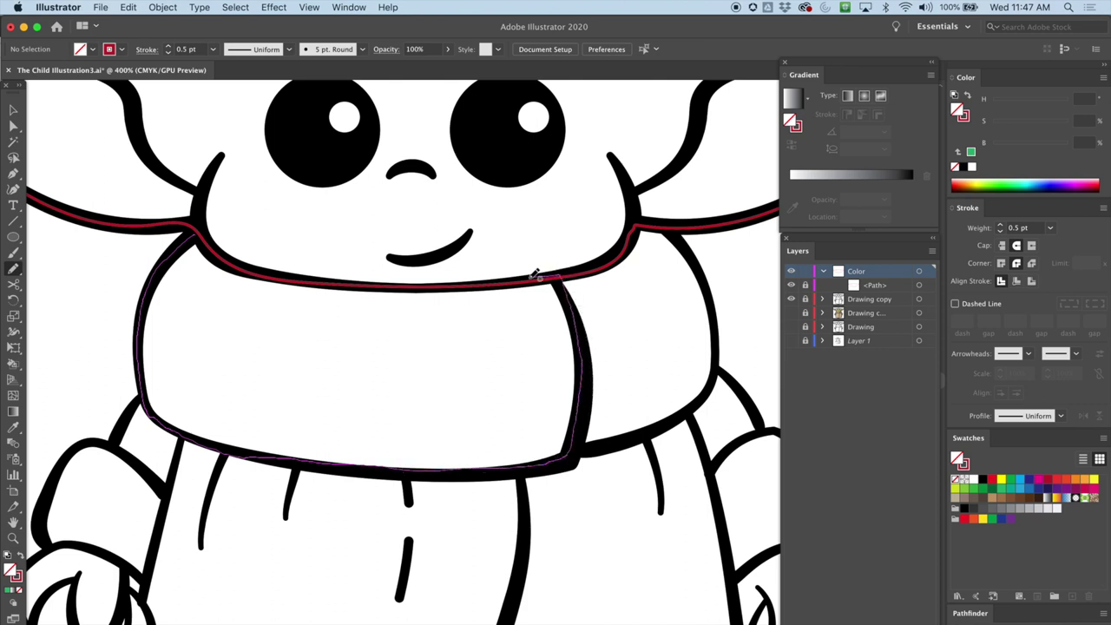
mouse_move(465, 285)
left_mouse_down()
mouse_move(306, 277)
mouse_move(196, 229)
mouse_move(139, 297)
left_mouse_up()
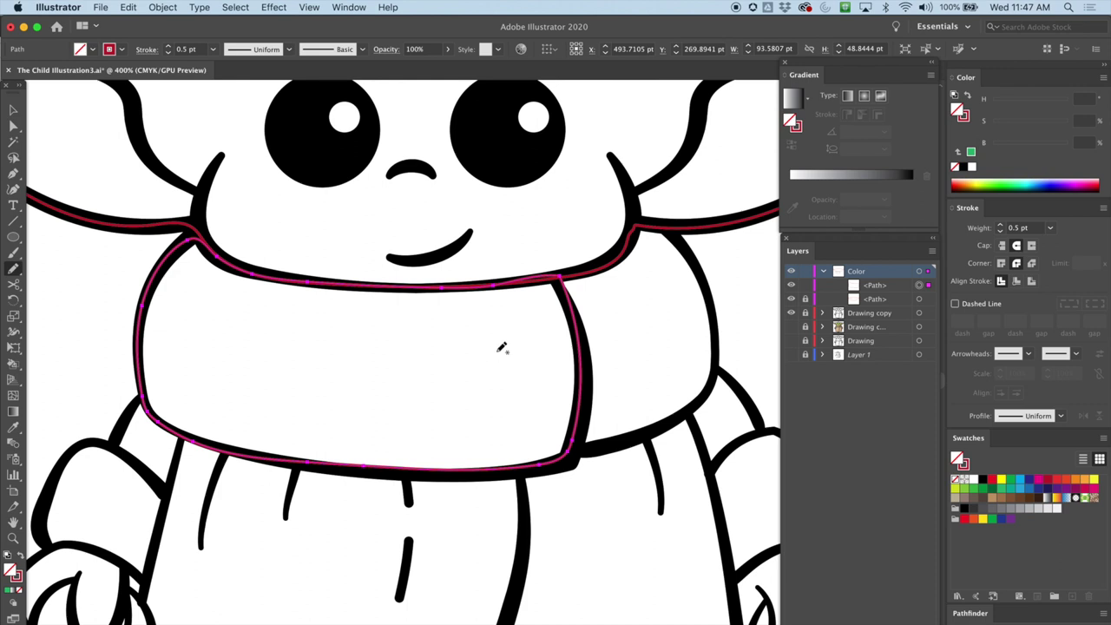
Step: Reposition anchor points on the front collar outline's left side and lower edge with the Direct Selection tool to follow the black line
key("super+equal")
mouse_move(372, 405)
left_mouse_down()
mouse_move(437, 370)
mouse_move(414, 395)
left_mouse_up()
left_click(13, 125)
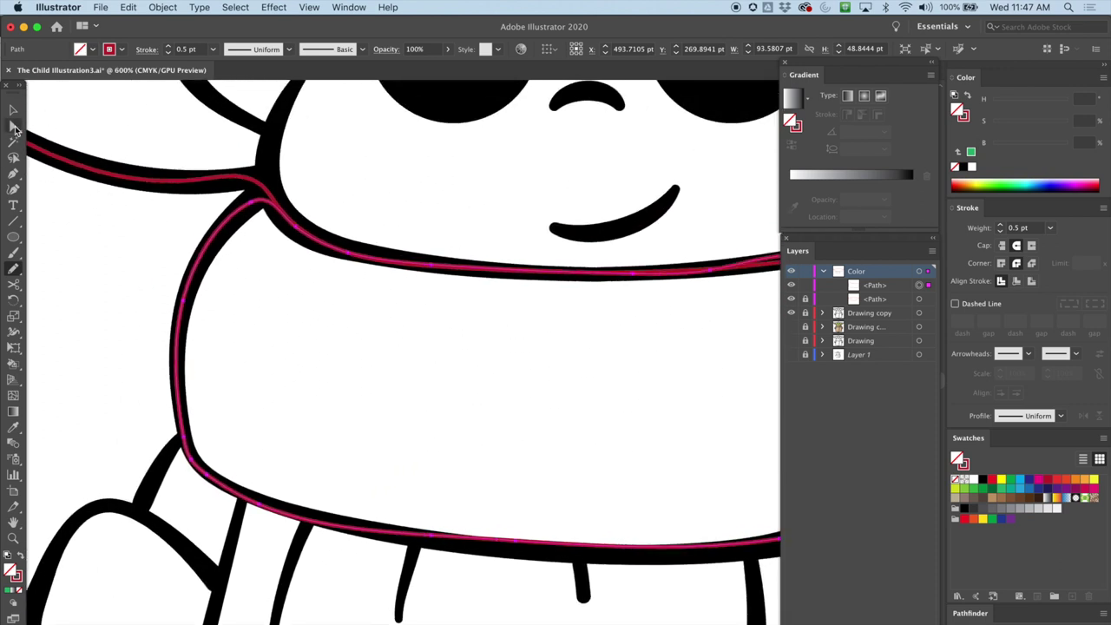
left_click(252, 205)
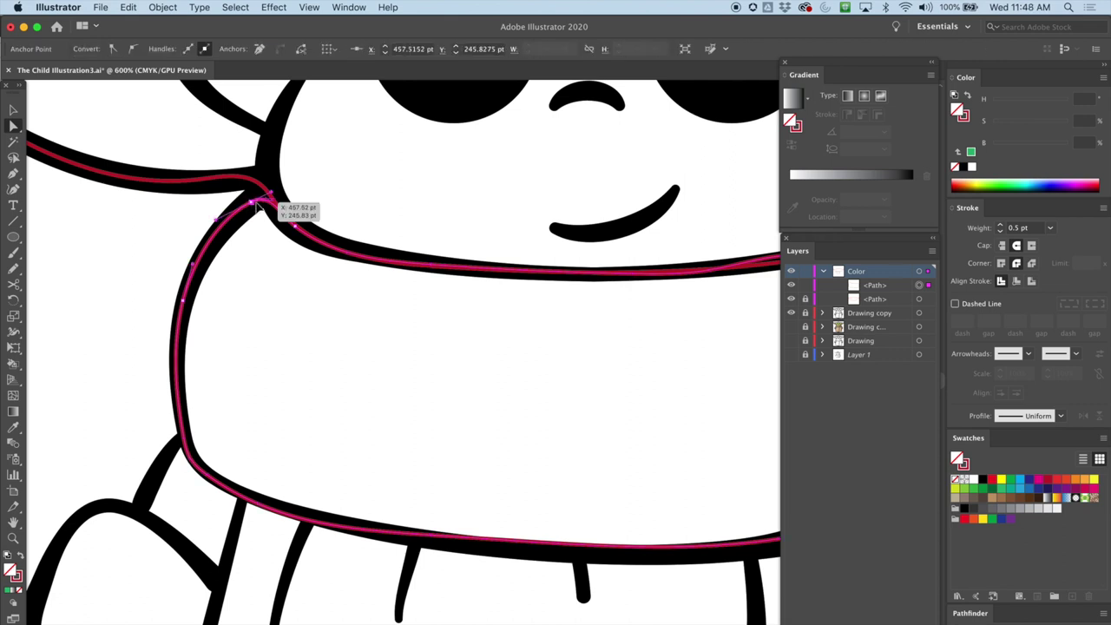
left_click(193, 461)
left_click(263, 510)
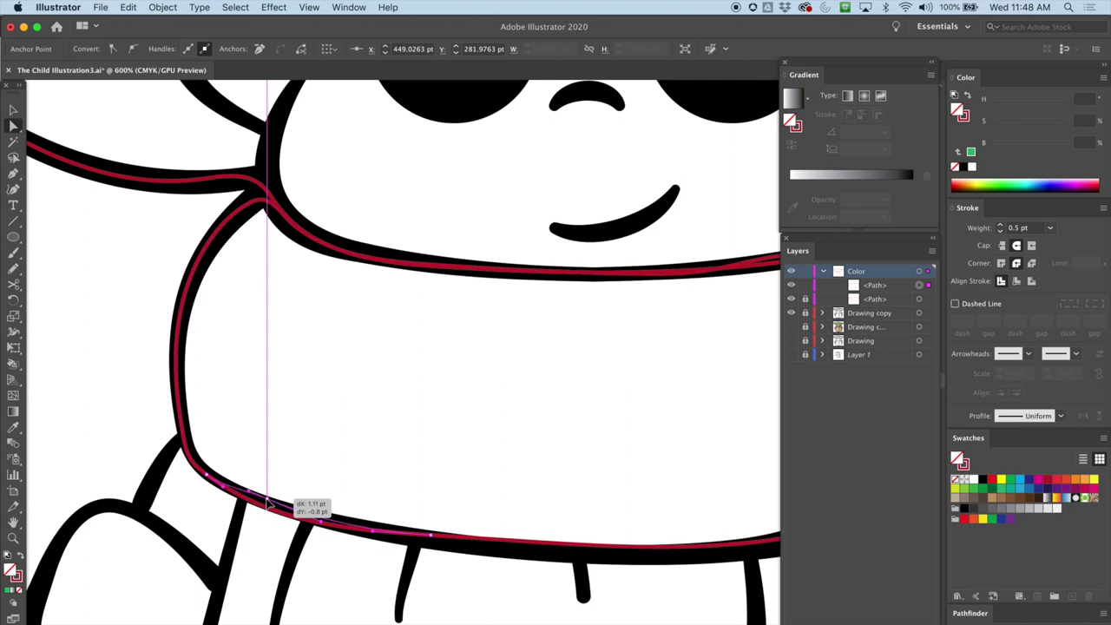
left_click(441, 543)
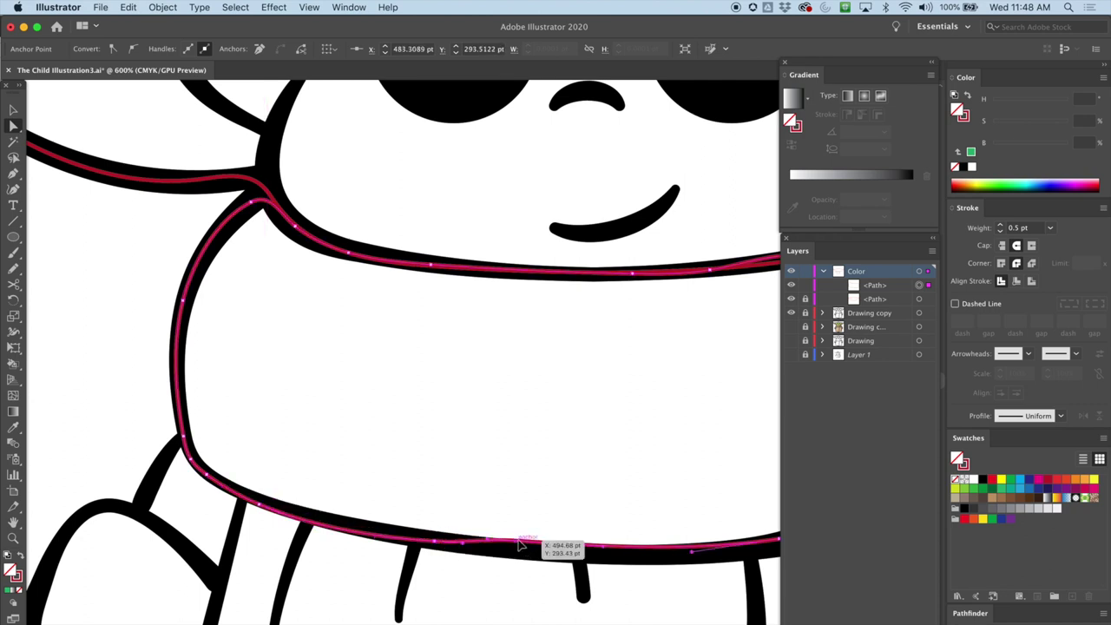
left_click(532, 548)
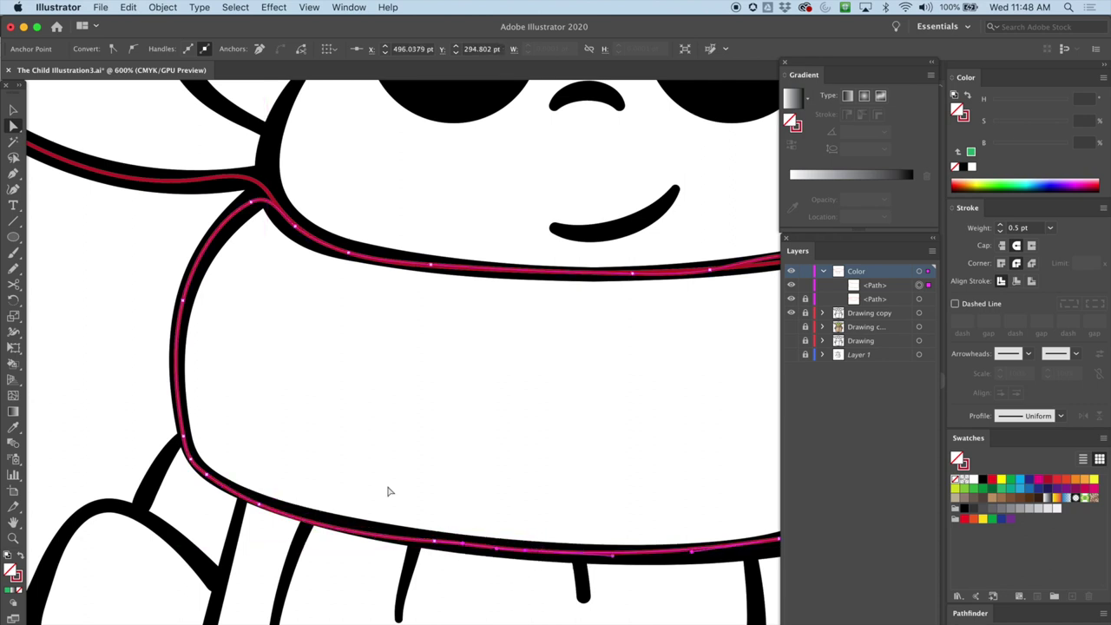
left_click(265, 508)
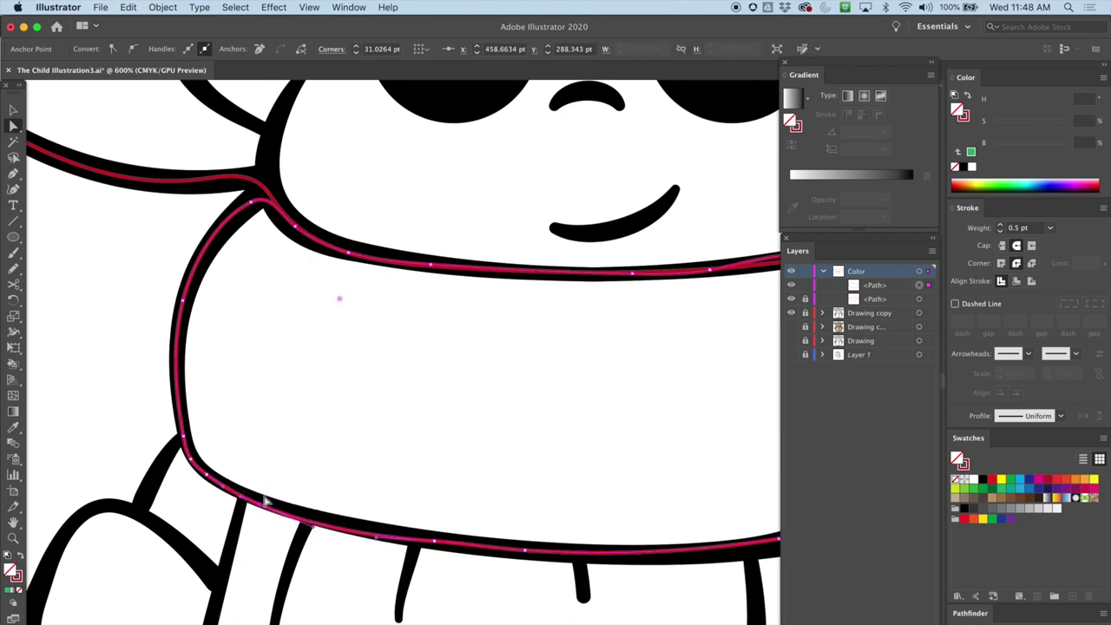
Step: Remove the surplus anchor point on the front collar's lower-left curve with the Pen tool and refine the neighbouring handles and points
key("p")
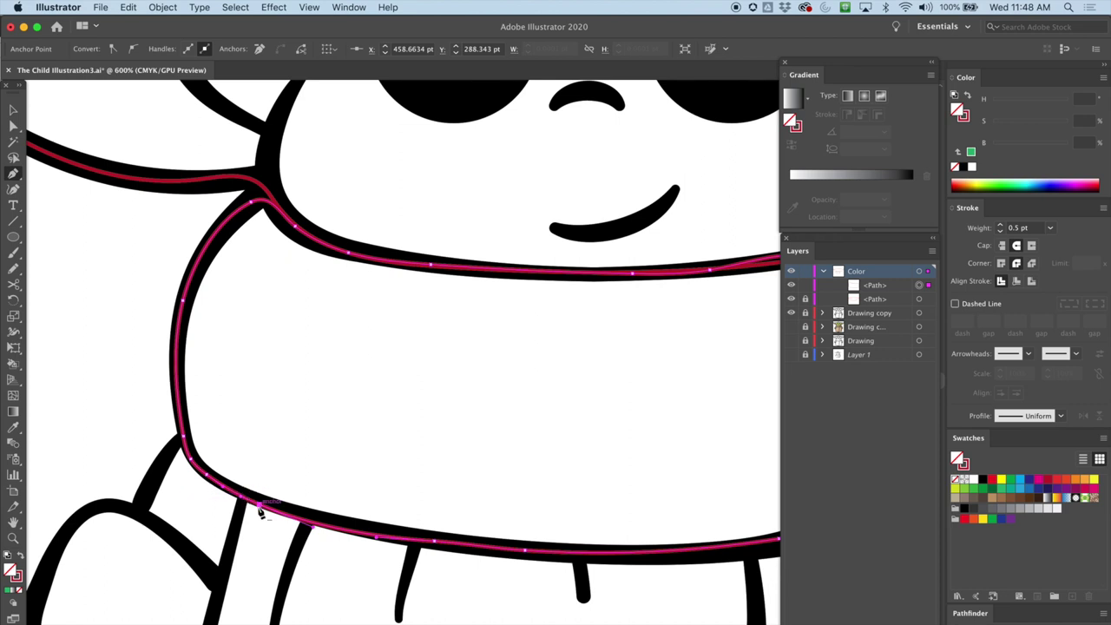
left_click(261, 510)
key("a")
left_click_drag(223, 487, 225, 493)
left_click_drag(565, 501, 452, 345)
left_click_drag(412, 393, 440, 396)
left_click(323, 384)
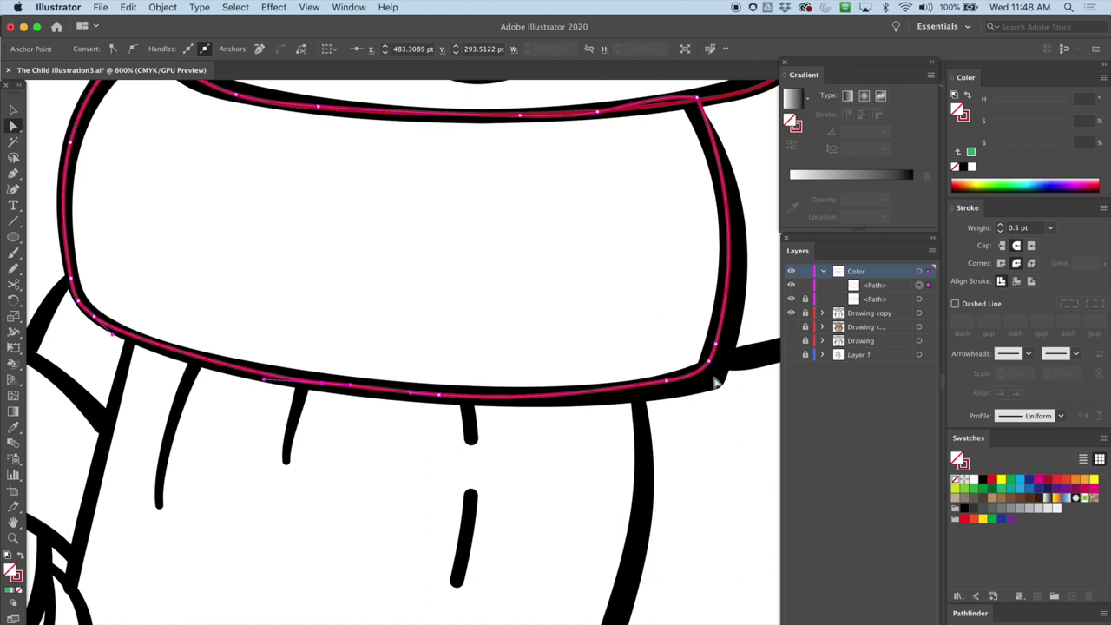
Step: Adjust the front collar outline's right edge, upper-right corner and lower-right points so they sit within the black line
left_click_drag(709, 362, 728, 336)
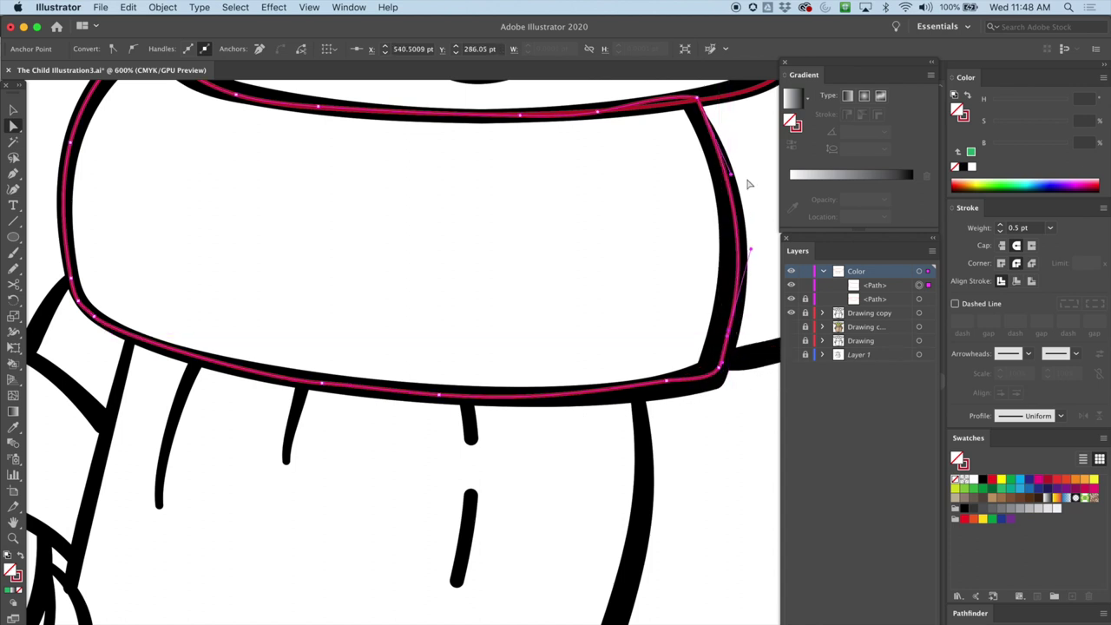
left_click_drag(704, 102, 688, 114)
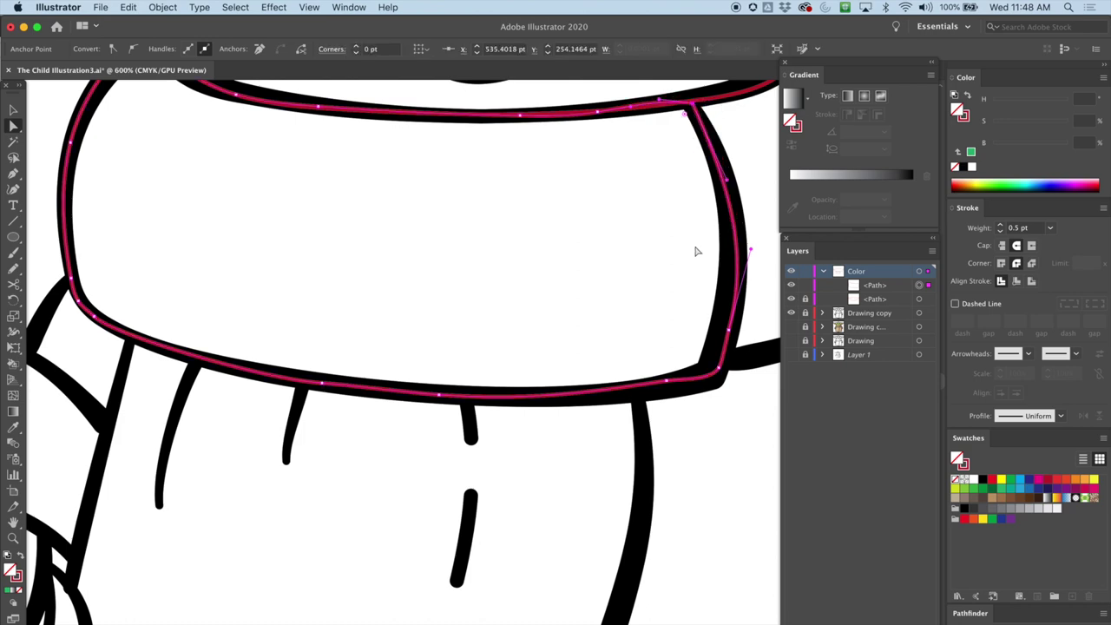
left_click_drag(669, 379, 667, 386)
Step: Lock the front collar outline path in the Color layer
key("space")
left_click_drag(568, 290, 345, 442)
left_click_drag(536, 347, 420, 369)
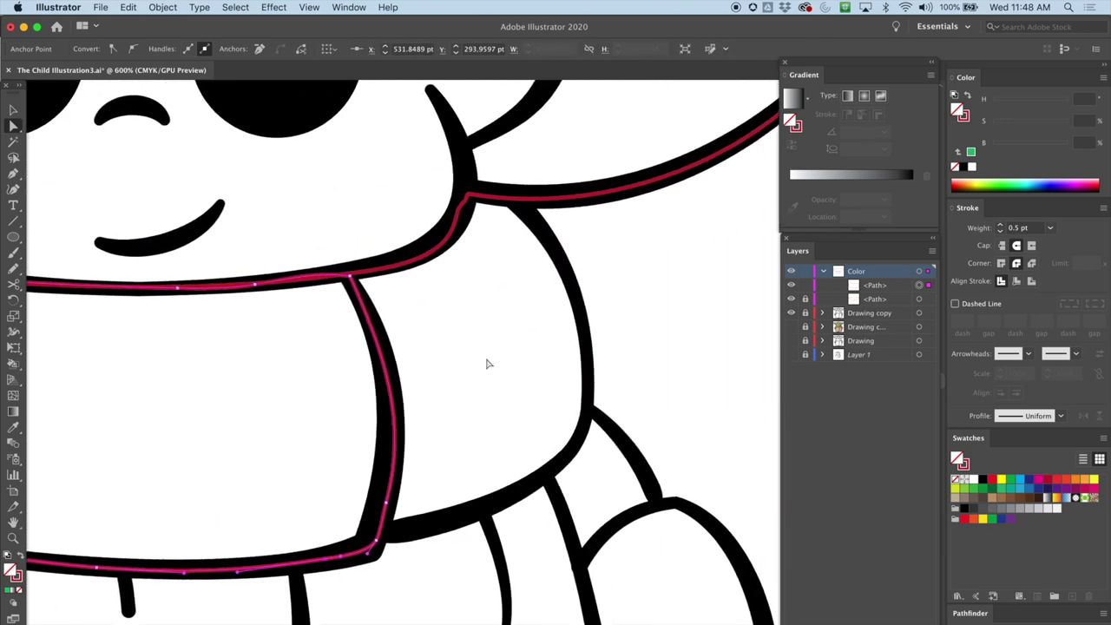
left_click_drag(175, 410, 278, 414)
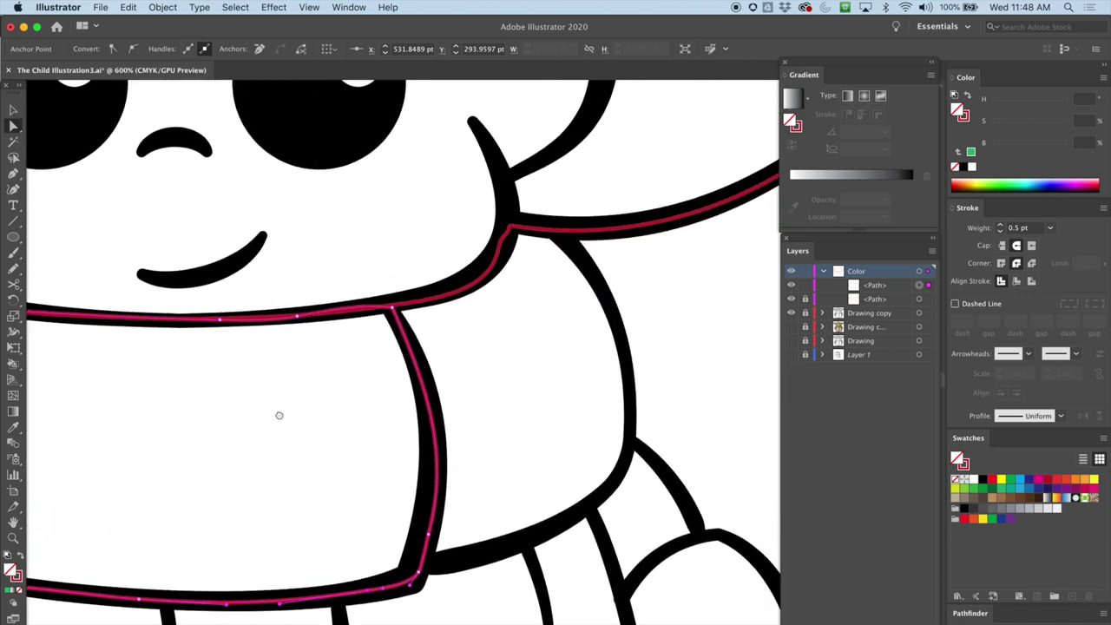
left_click(805, 286)
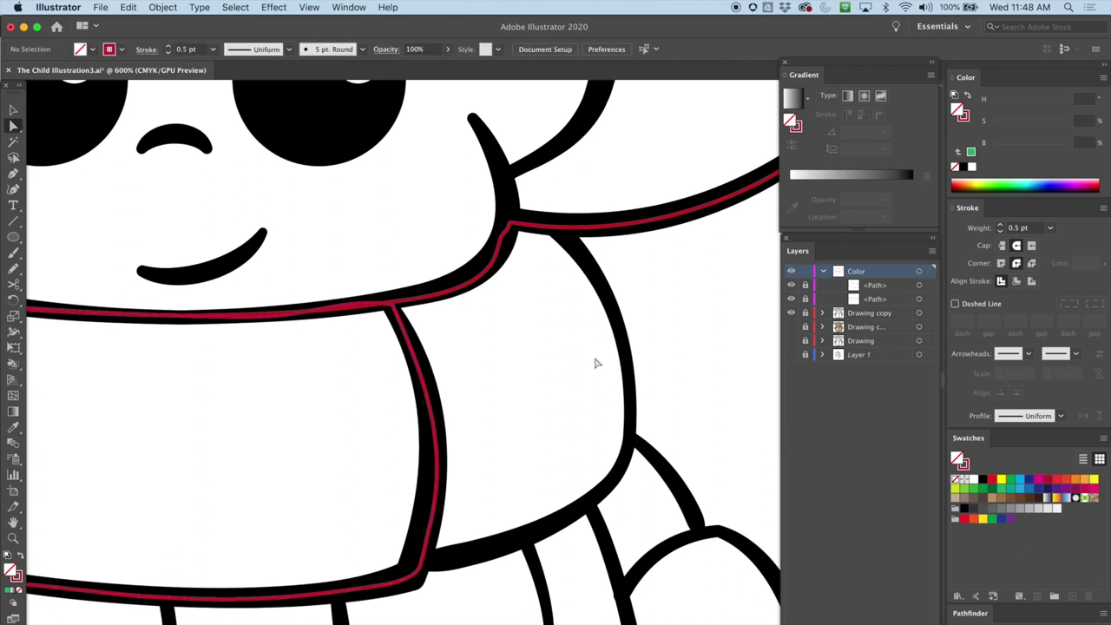
Step: Trace the collar's smaller right-hand section with the Pencil tool as a closed outline, about 34 by 49 pt, undoing the first short stroke
left_click(21, 269)
left_click_drag(601, 272, 600, 270)
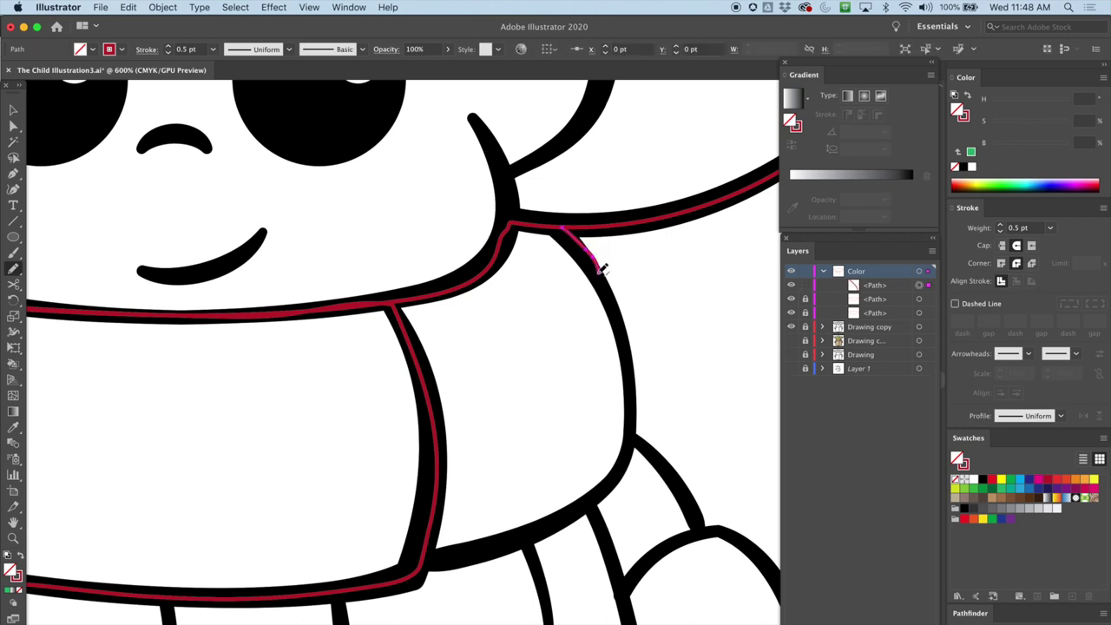
key("super+z")
left_click_drag(558, 226, 597, 262)
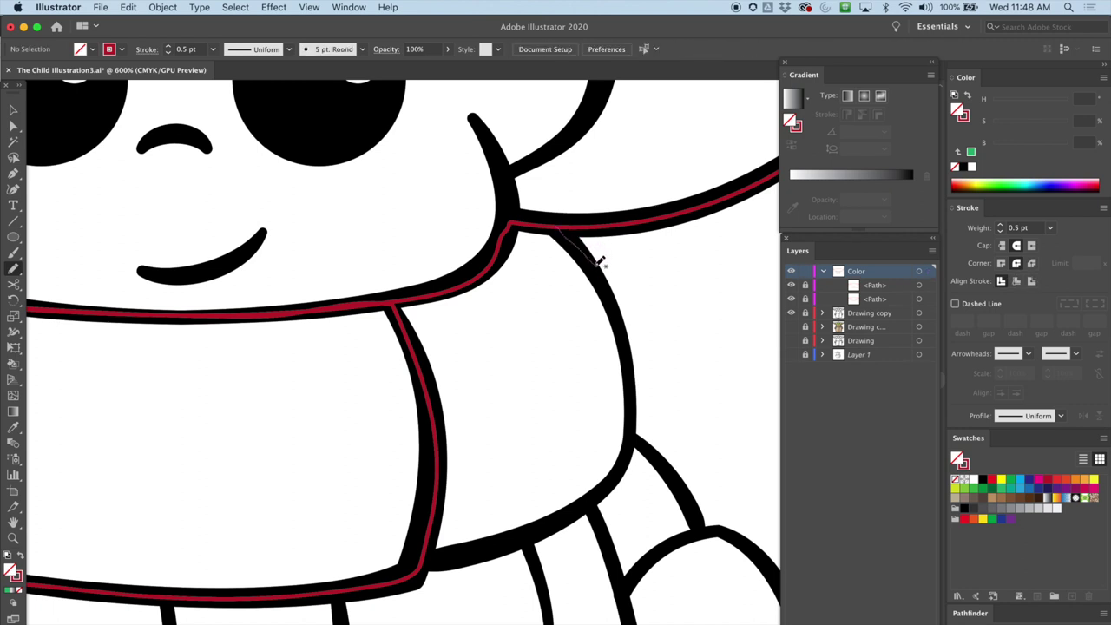
mouse_move(634, 424)
left_mouse_down()
mouse_move(626, 461)
mouse_move(580, 511)
mouse_move(510, 548)
mouse_move(422, 565)
mouse_move(436, 455)
mouse_move(396, 301)
mouse_move(470, 276)
mouse_move(510, 229)
mouse_move(563, 227)
left_mouse_up()
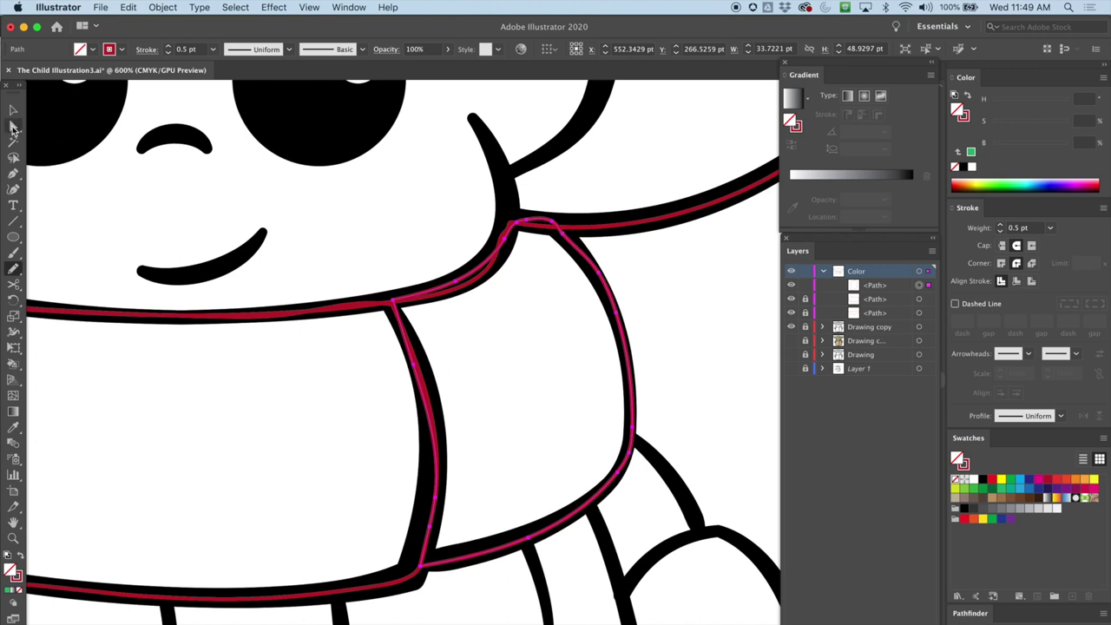
Step: Shift the anchor point and handle on the right collar section's left edge so the path follows the dividing line
left_click(13, 127)
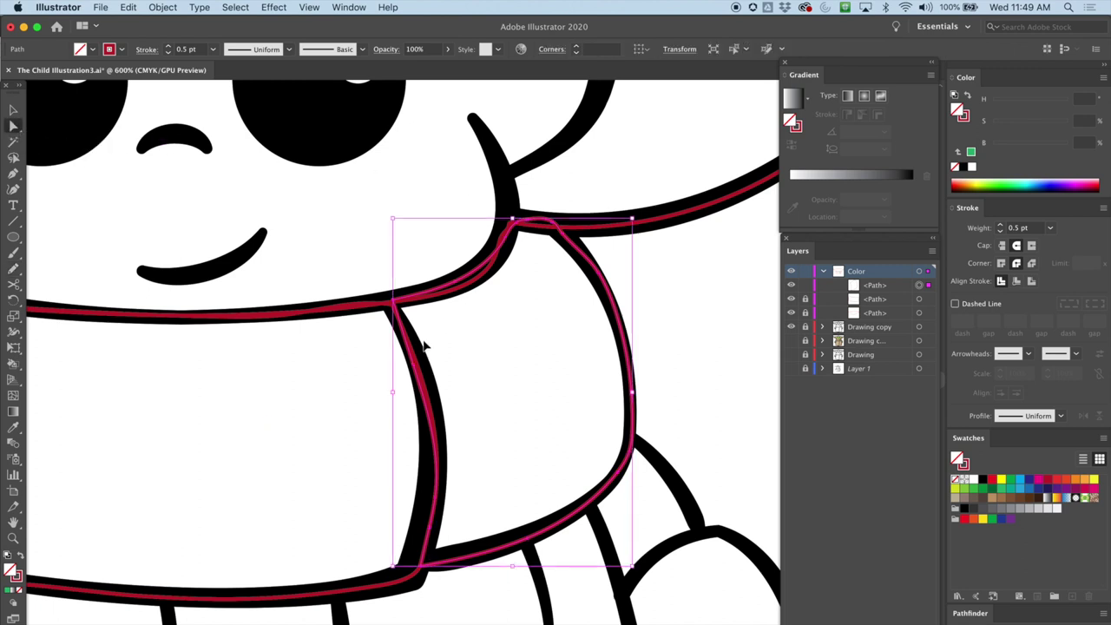
key("super+=")
key("super+=")
left_click_drag(382, 283, 497, 239)
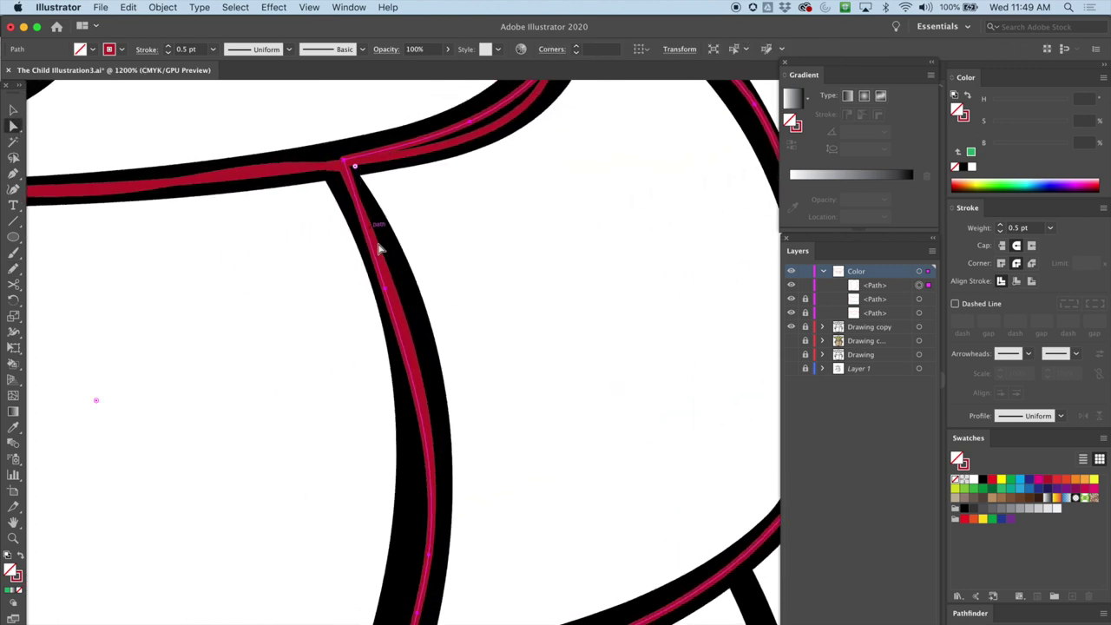
left_click(390, 292)
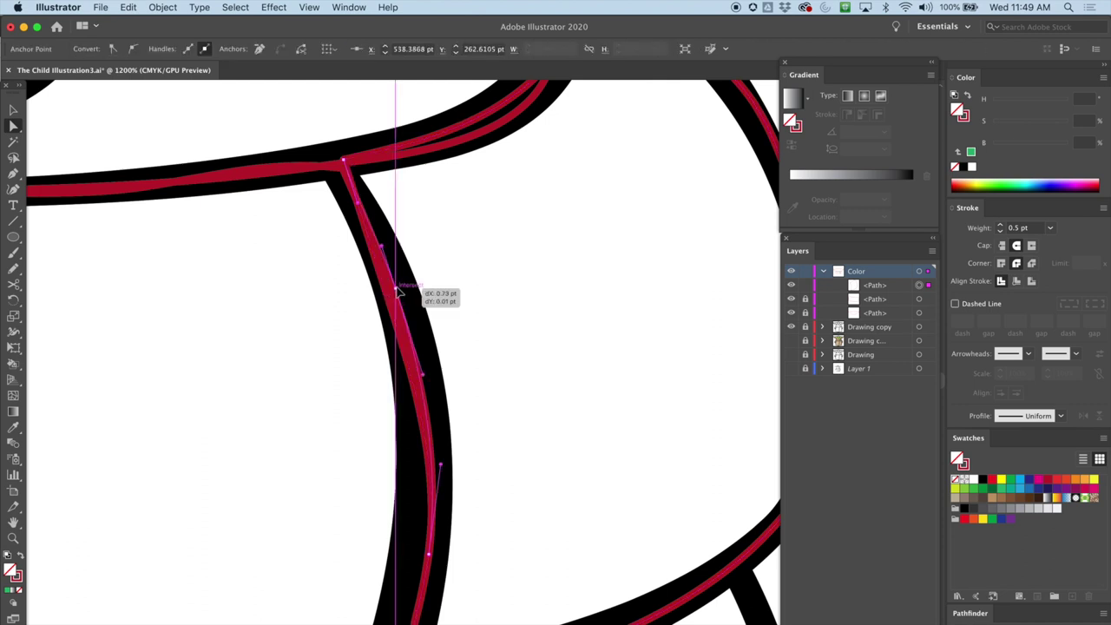
left_click_drag(441, 465, 433, 464)
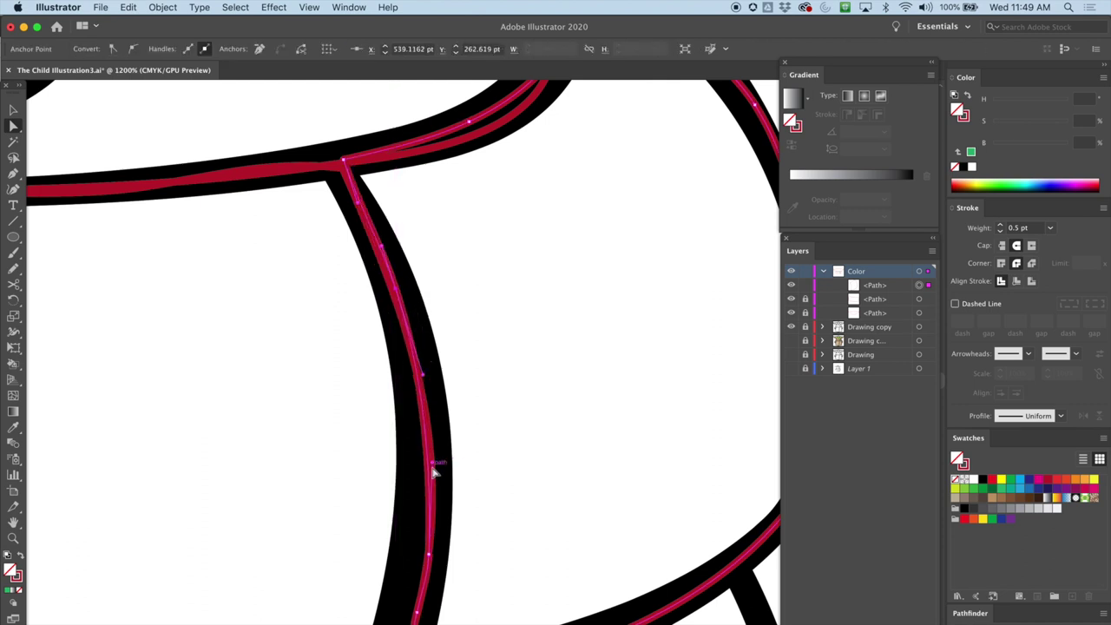
Step: Adjust the anchor points on the right collar section's lower edge and lower-right curve to match the black line
left_click_drag(567, 499, 462, 277)
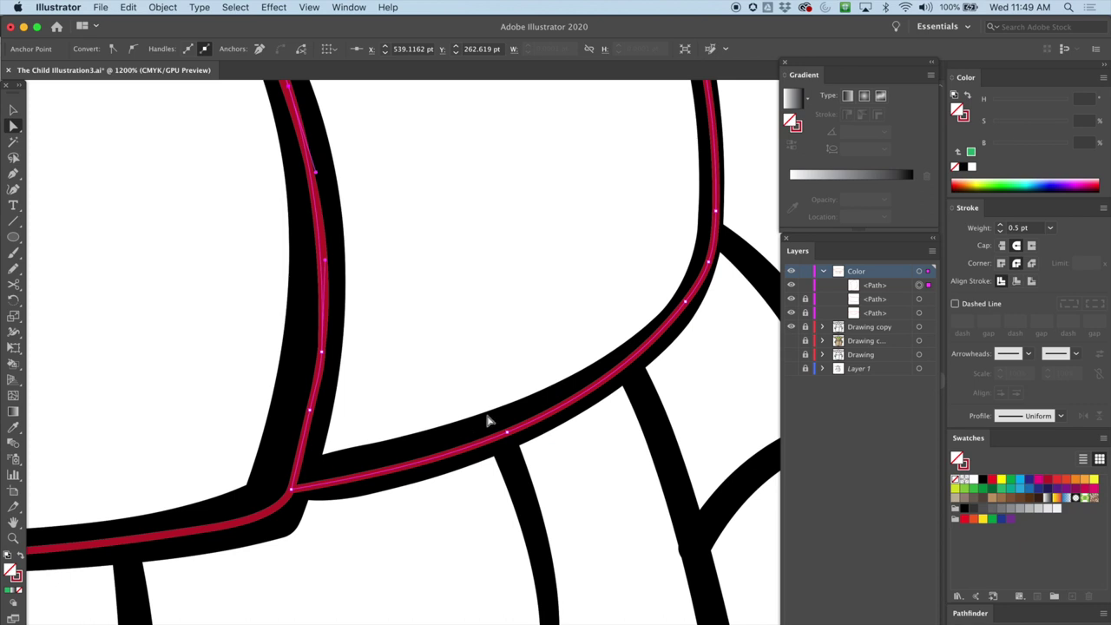
left_click(509, 432)
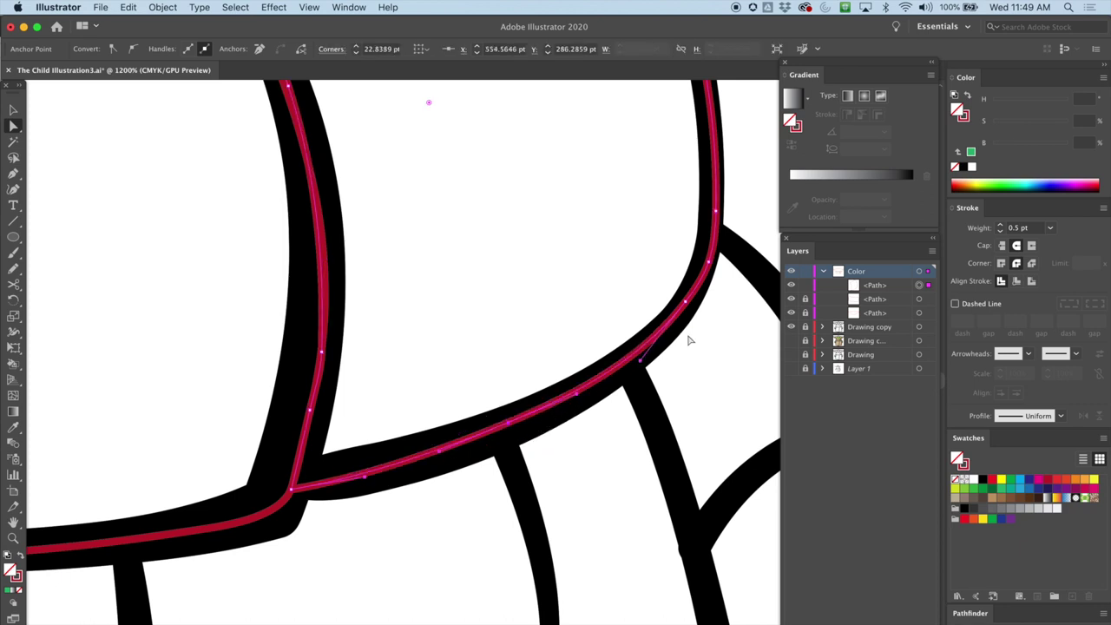
left_click_drag(718, 257, 713, 208)
Step: Move the anchor points on the right collar section's upper-right curve and top edge into the black line
scroll(707, 397, "up", 10)
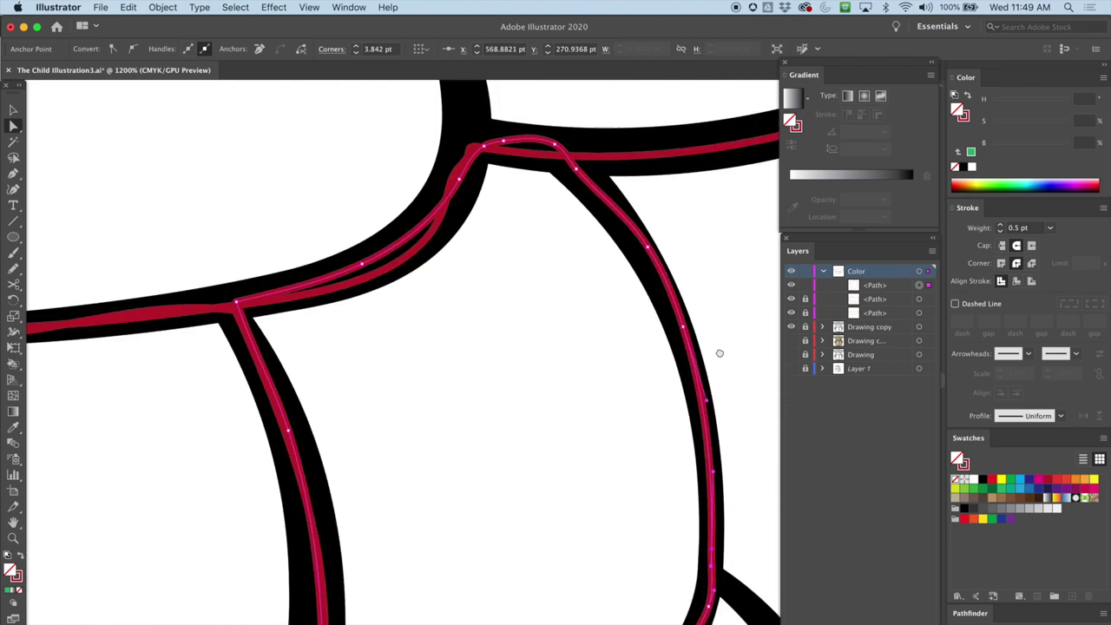
left_click_drag(650, 245, 643, 252)
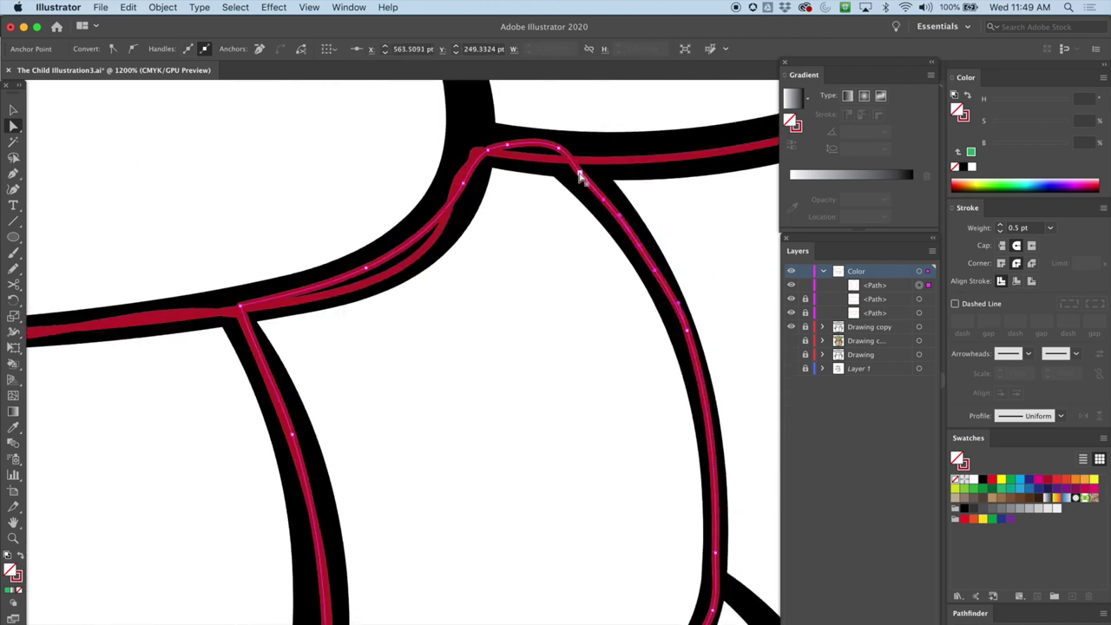
left_click_drag(565, 153, 492, 150)
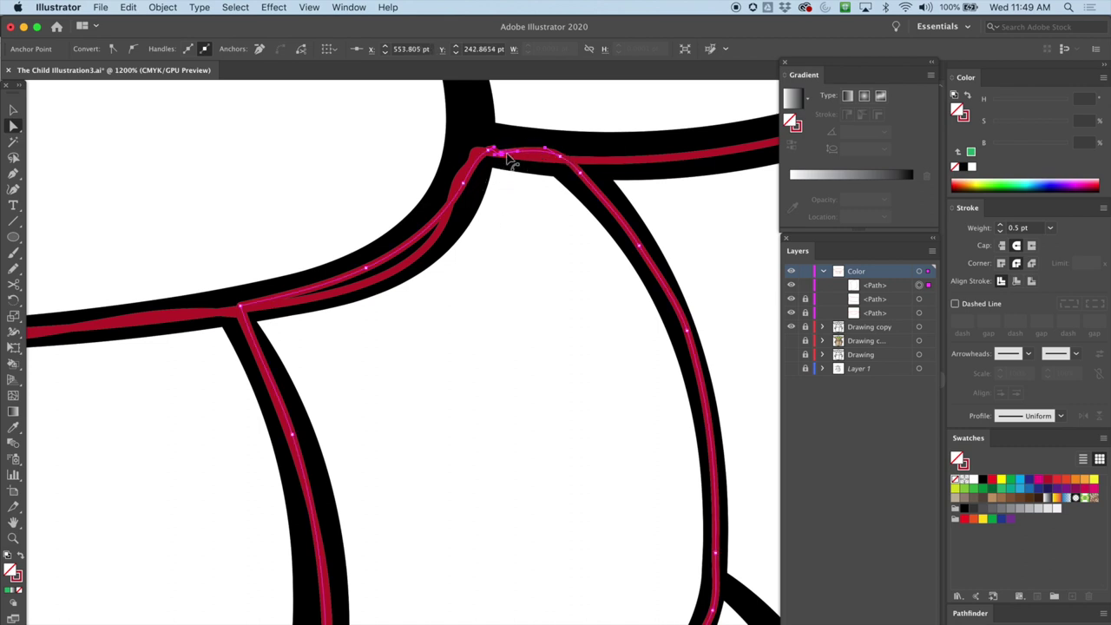
Step: Remove the surplus anchor points around the right collar section's upper-right corner with the Pen tool and adjust the remaining handle
key("p")
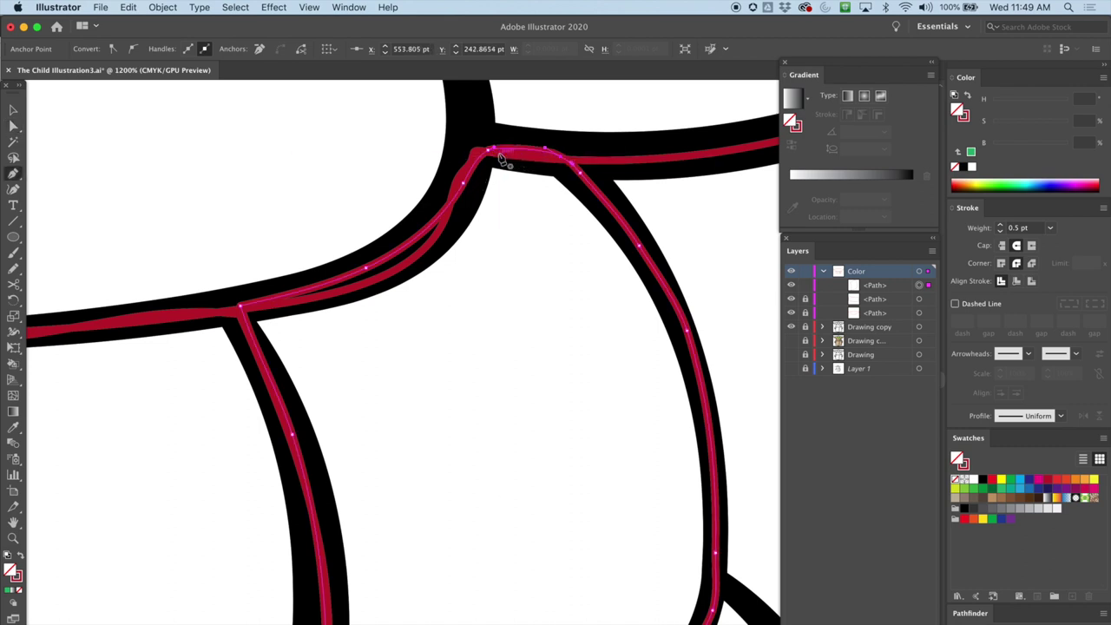
left_click(560, 157)
left_click(561, 156)
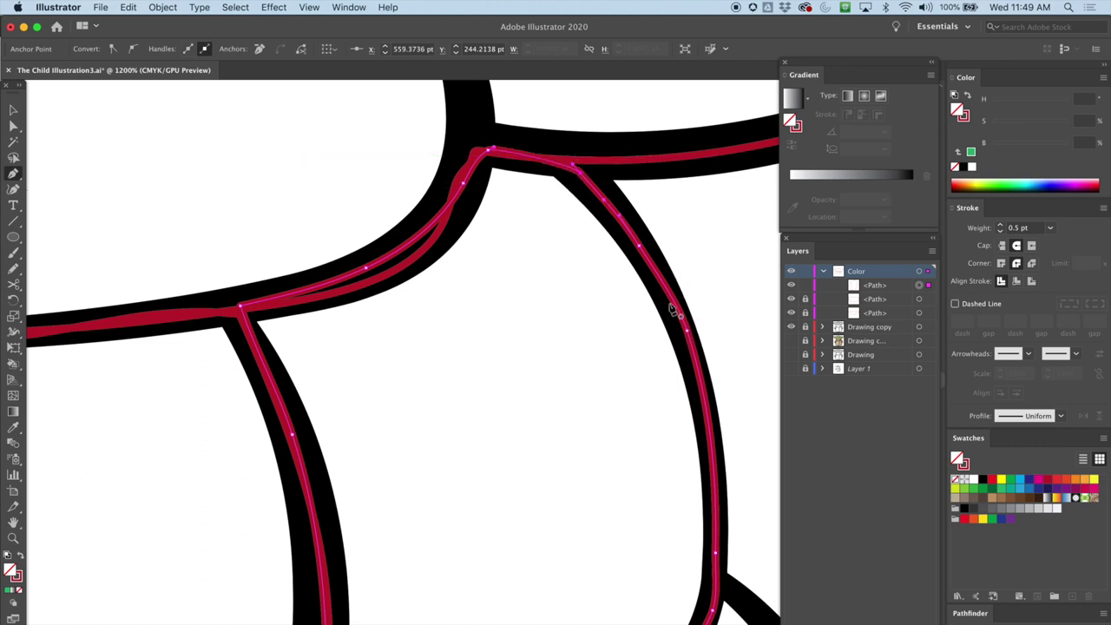
left_click(641, 248)
key("super")
left_click_drag(617, 196, 614, 196)
left_click(580, 172)
left_click(620, 211)
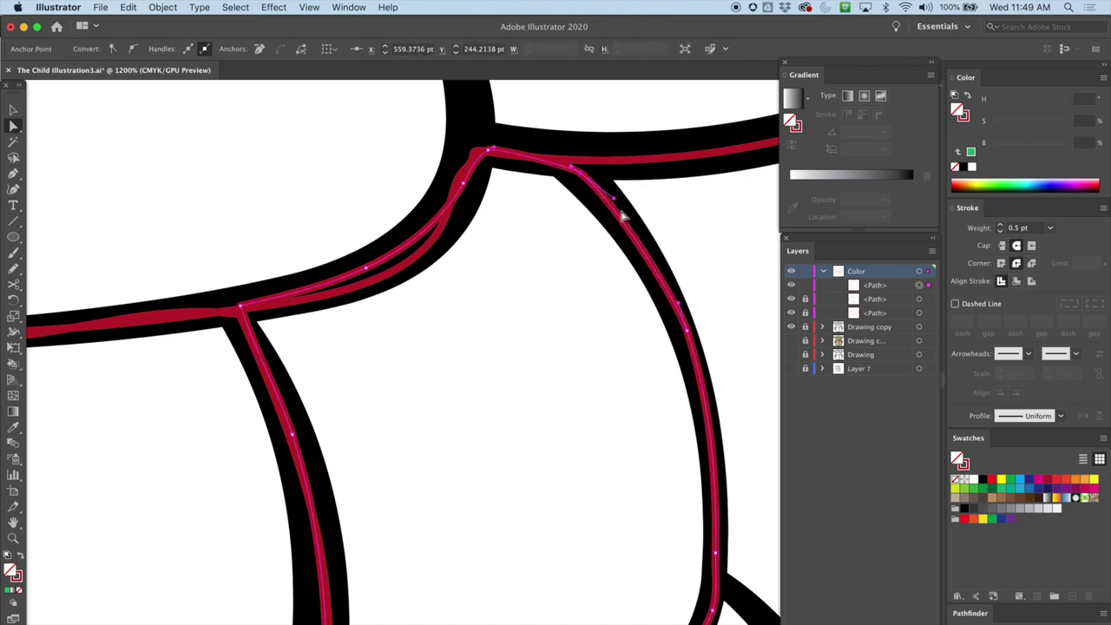
Step: Check the right collar section's outline and lock its path in the Color layer
left_click_drag(548, 513, 512, 278)
left_click_drag(507, 322, 578, 218)
left_click_drag(469, 336, 537, 207)
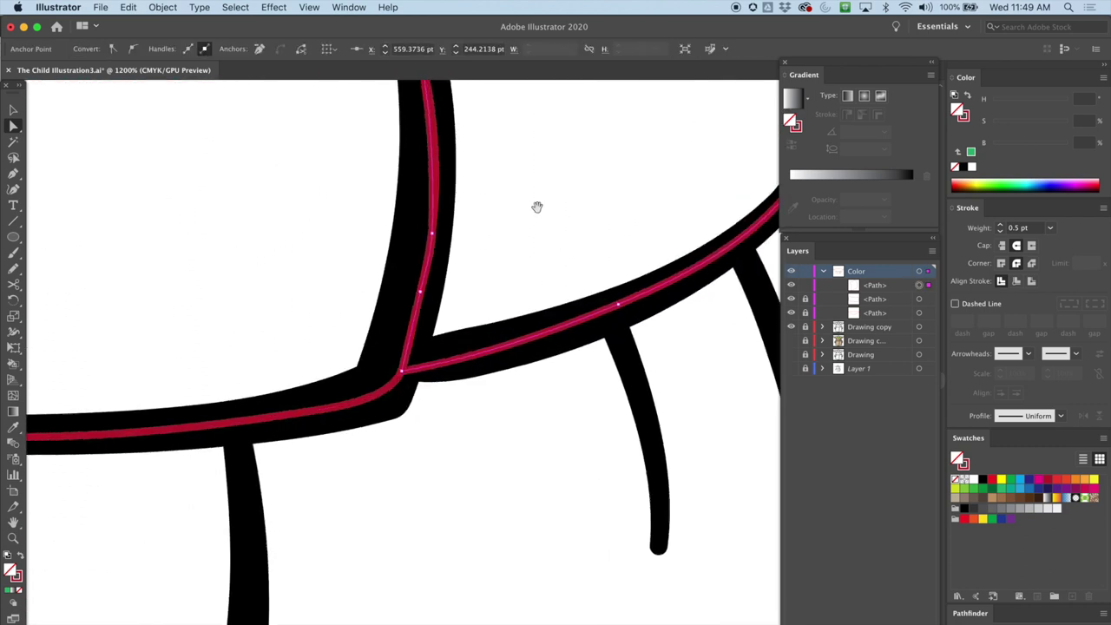
key("super+minus")
key("super+minus")
key("super+minus")
left_click_drag(399, 388, 529, 214)
left_click_drag(379, 290, 553, 194)
left_click_drag(505, 249, 362, 245)
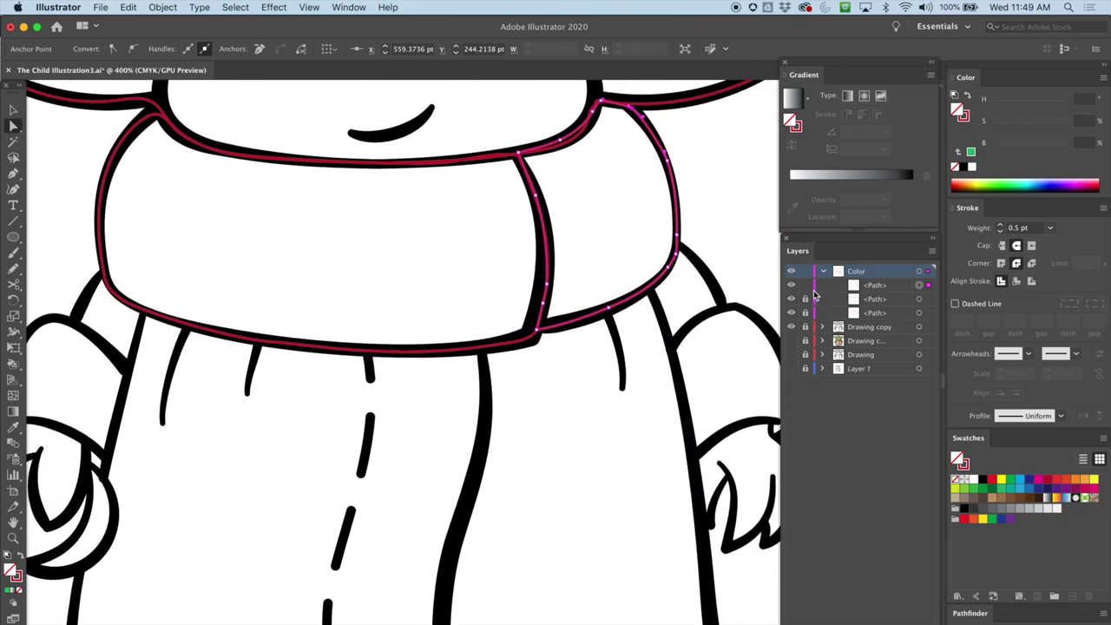
left_click(804, 286)
Step: Trace the small upper sleeve section below the collar's left end with the Pencil tool, about 14 by 19 pt, and lock its path
left_click_drag(221, 278, 484, 335)
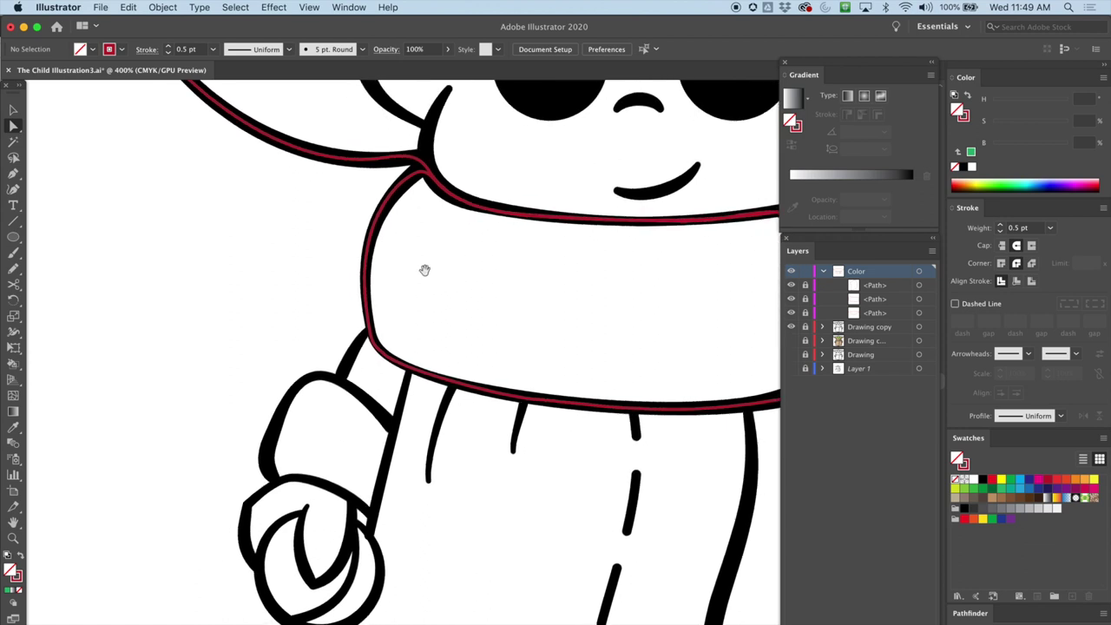
left_click(14, 269)
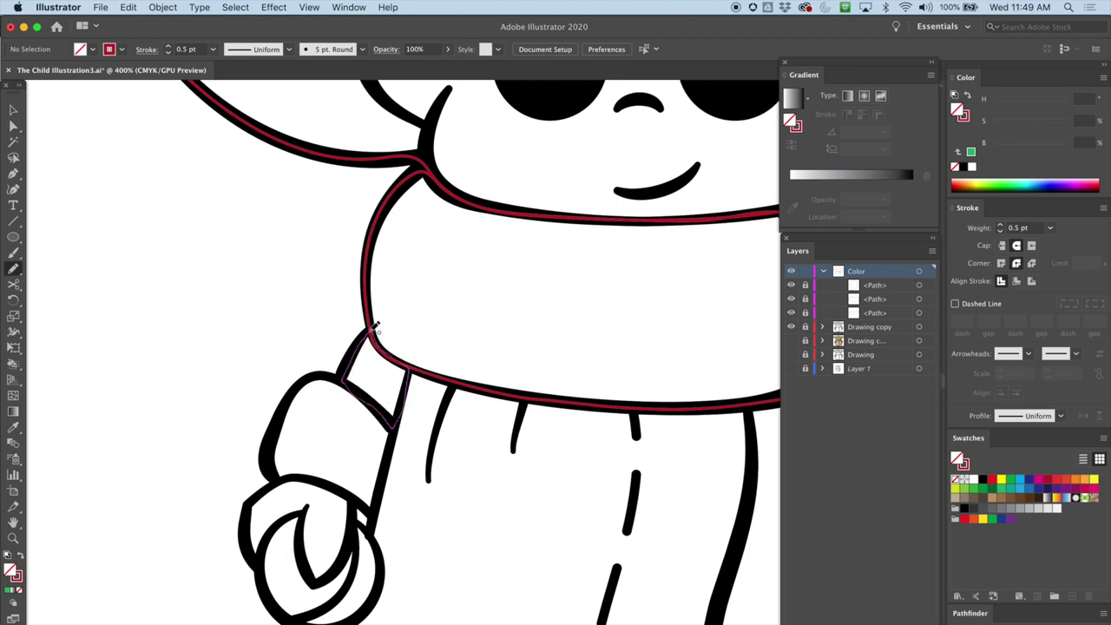
left_click_drag(376, 326, 375, 330)
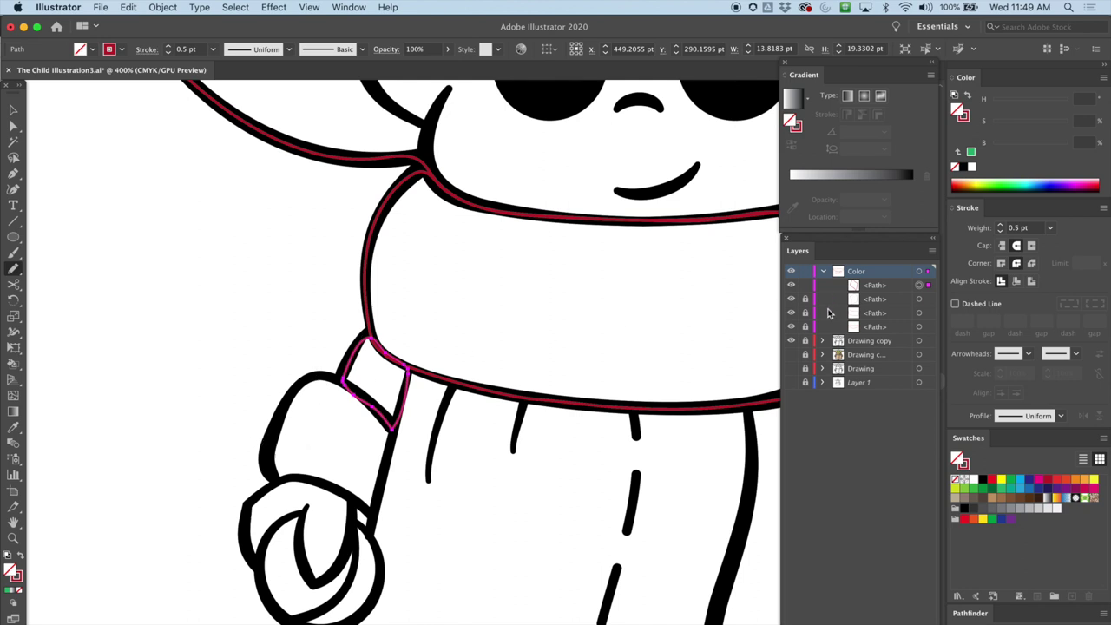
key("super+shift+a")
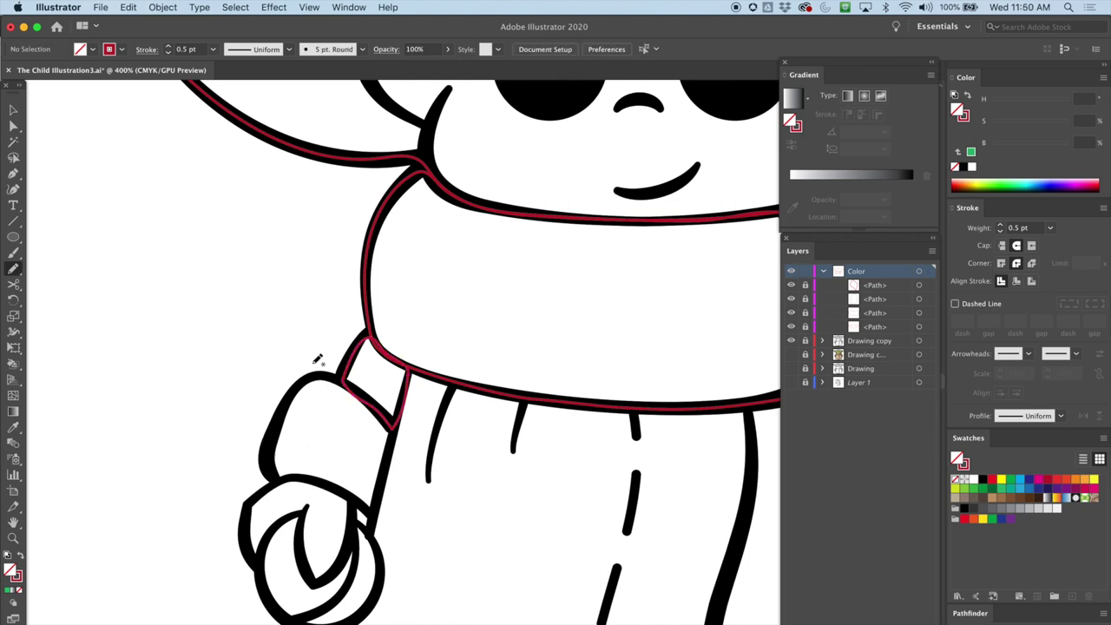
scroll(316, 375, "up", 2)
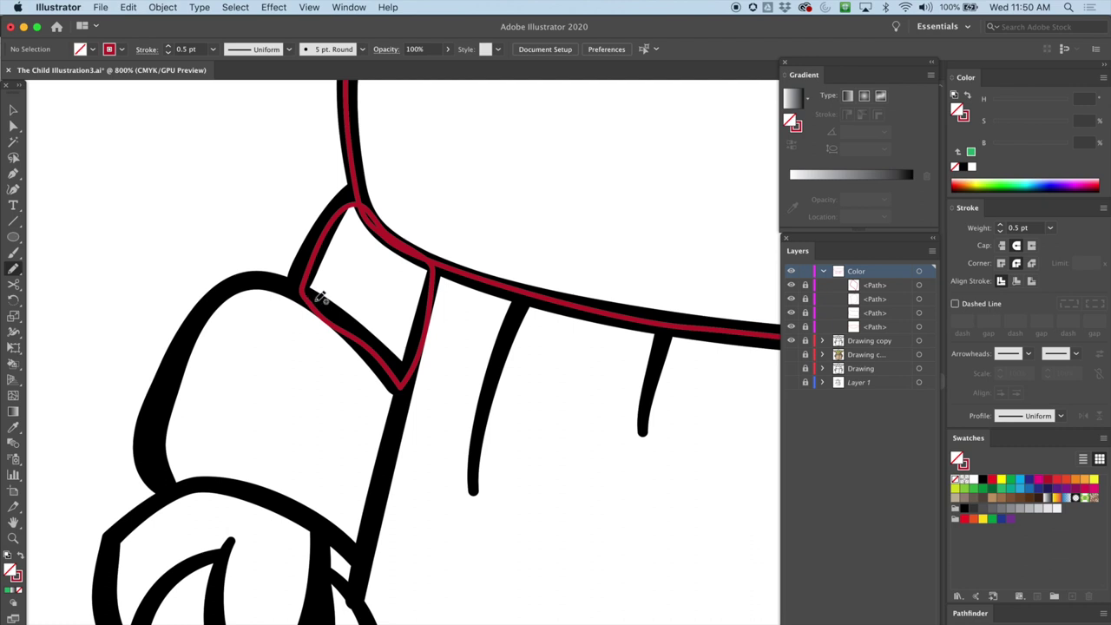
Step: Move the anchor points on the small left upper sleeve section's lower edge and bottom corner into the black line, and lock its path
key("a")
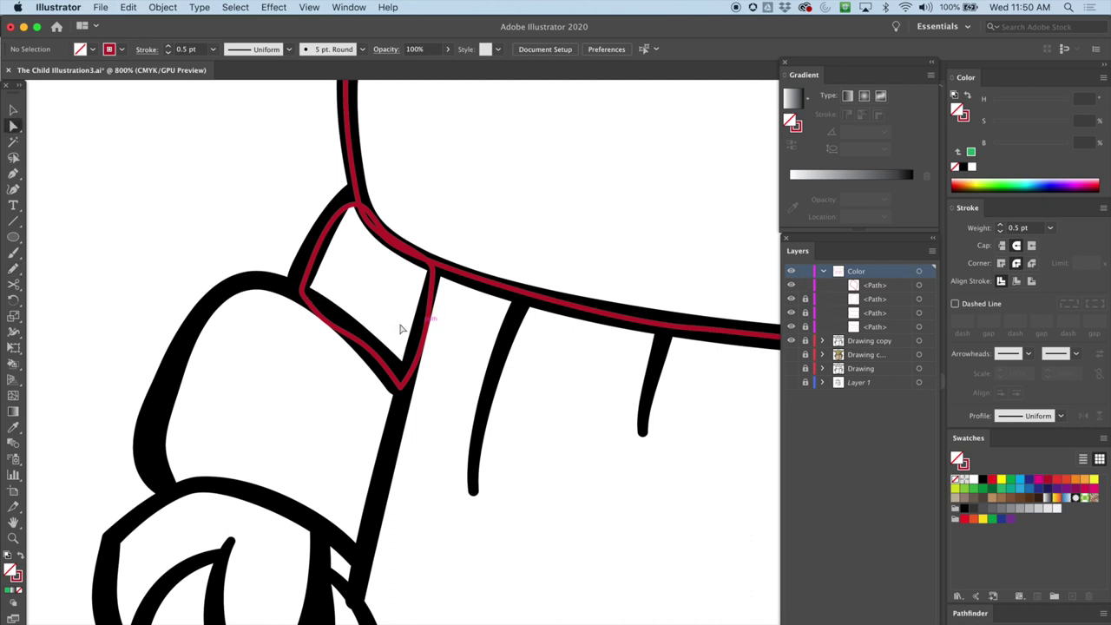
left_click(342, 334)
mouse_move(344, 337)
left_mouse_down()
mouse_move(353, 325)
mouse_move(334, 318)
left_mouse_up()
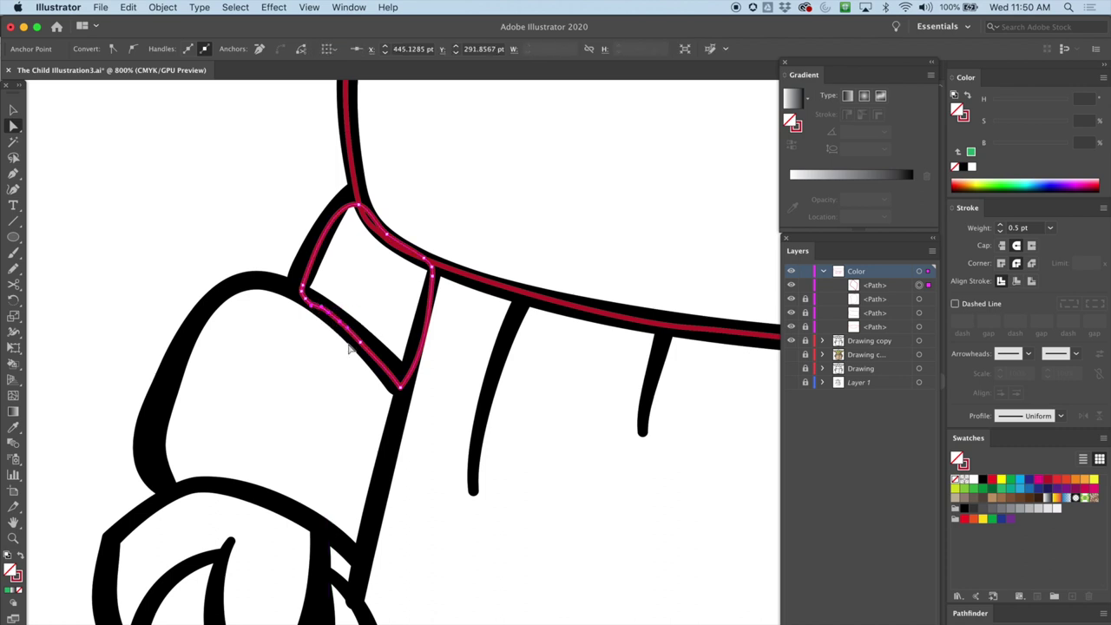
left_click(402, 387)
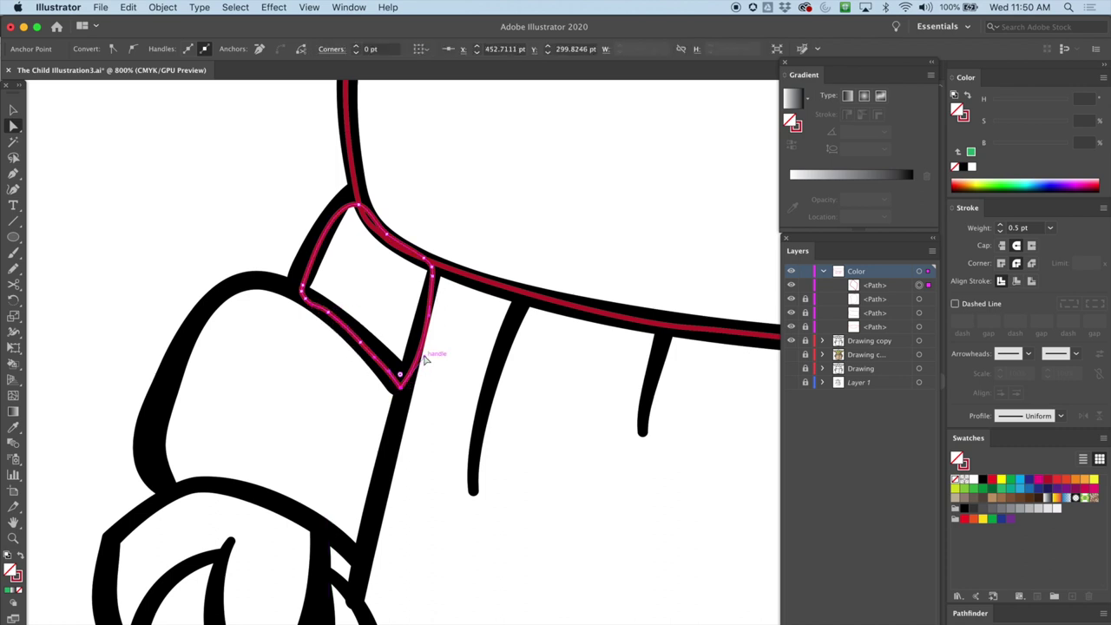
left_click_drag(415, 352, 414, 352)
scroll(380, 258, "down", 5)
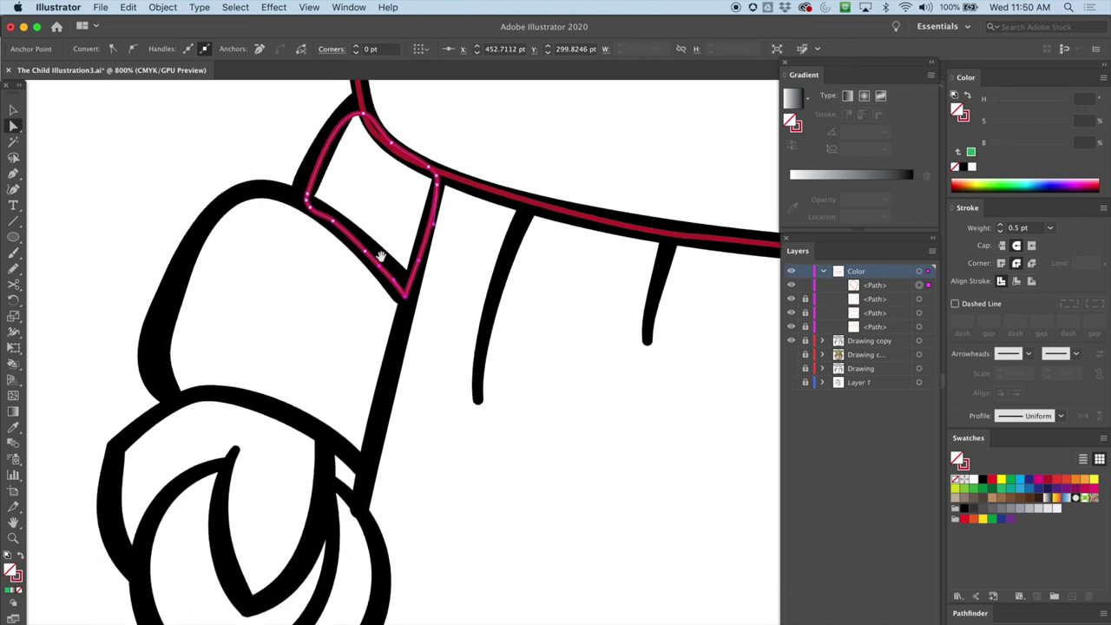
left_click(806, 286)
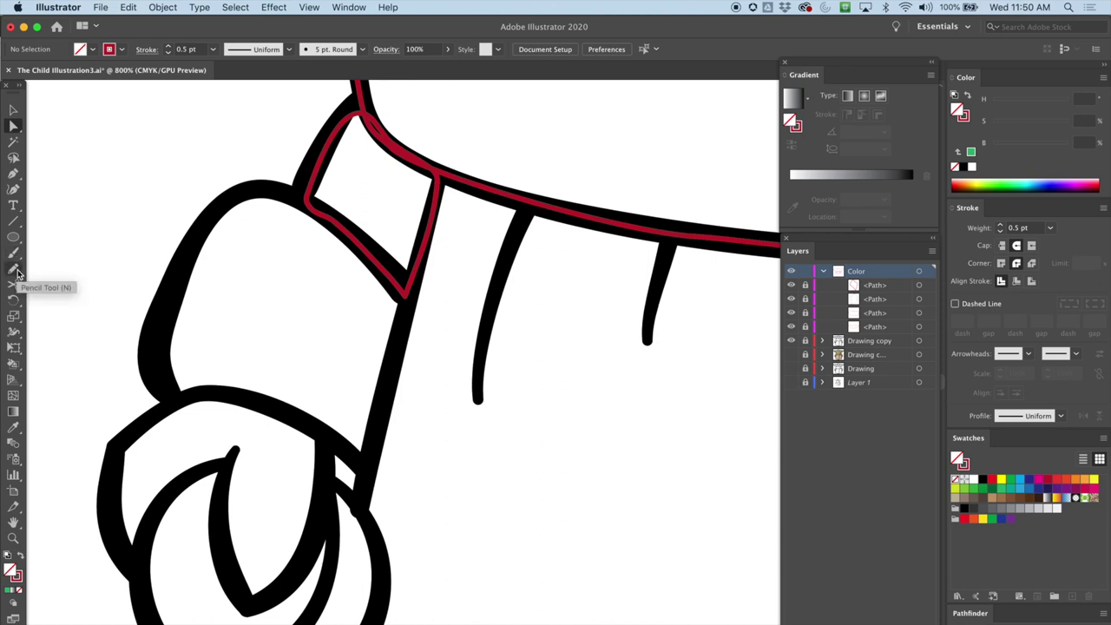
Step: Trace the large puffed left sleeve section below the small one as a closed outline with the Pencil tool
key("n")
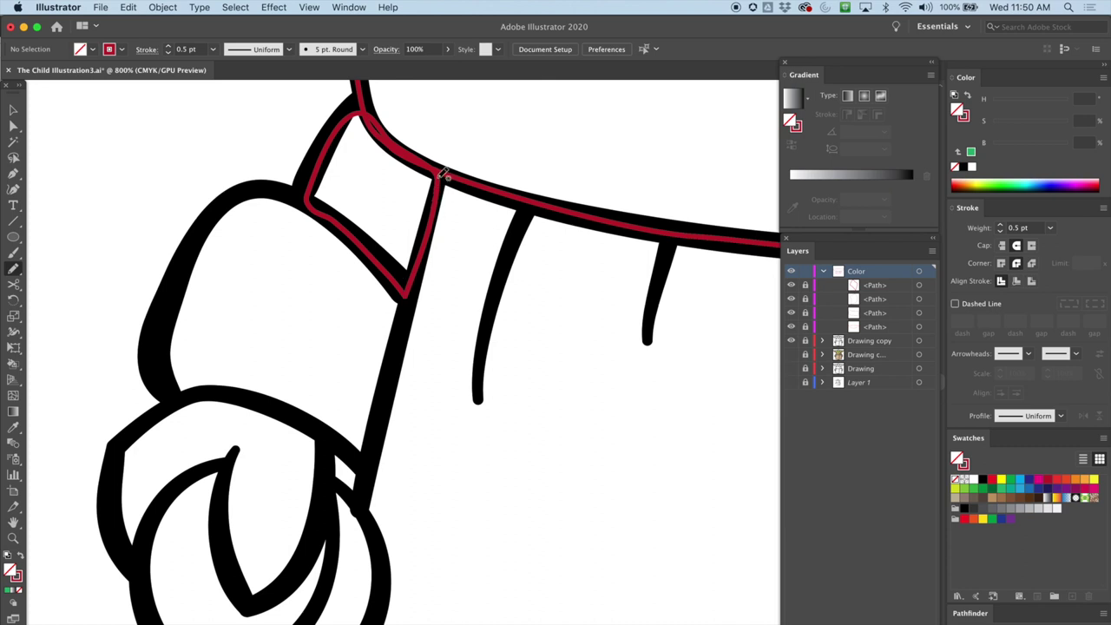
mouse_move(368, 467)
left_mouse_down()
mouse_move(310, 412)
mouse_move(165, 385)
mouse_move(165, 312)
mouse_move(188, 244)
mouse_move(225, 199)
mouse_move(265, 186)
mouse_move(304, 196)
mouse_move(373, 242)
mouse_move(405, 289)
mouse_move(369, 469)
left_mouse_up()
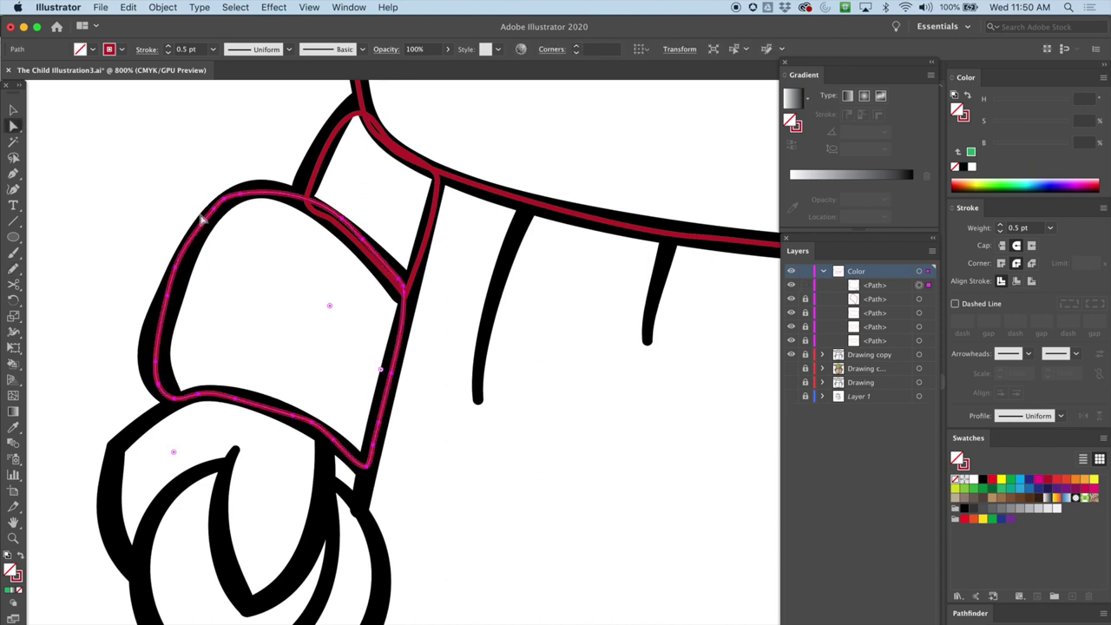
Step: Adjust the anchor points on the large left sleeve section's upper-left curve and left edge, and lock its path
key("a")
left_click_drag(230, 199, 229, 199)
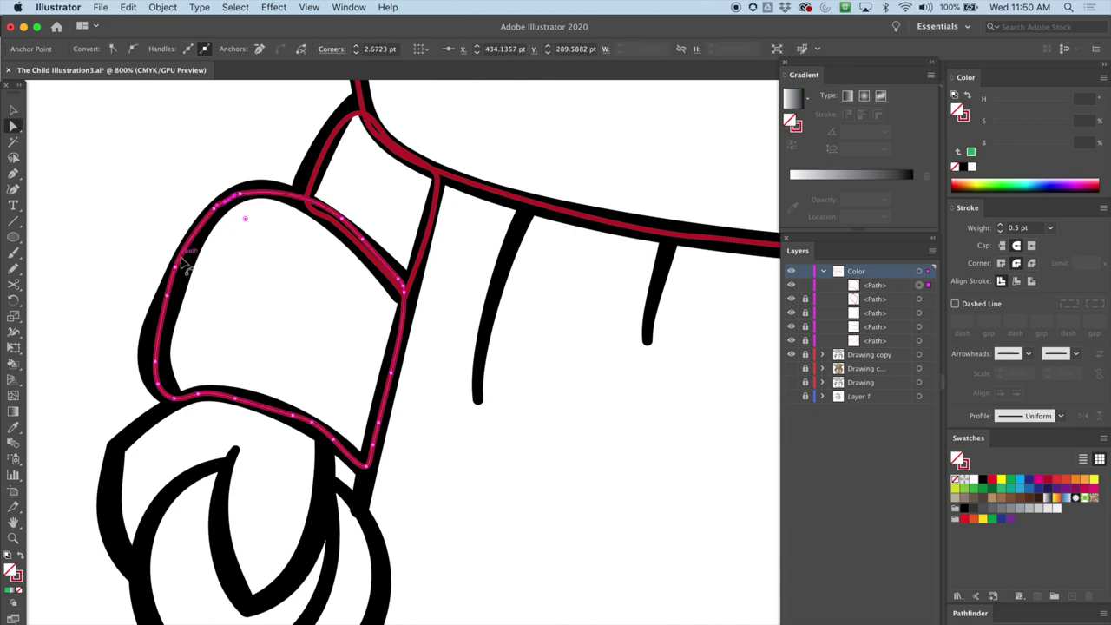
left_click_drag(178, 265, 205, 295)
scroll(337, 333, "down", 5)
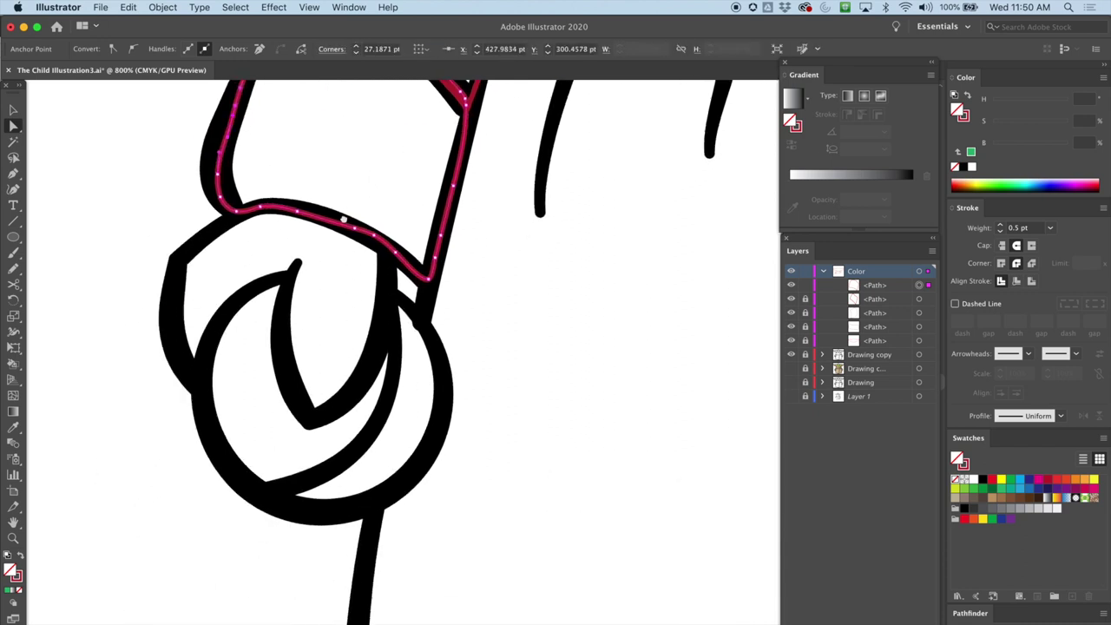
key("p")
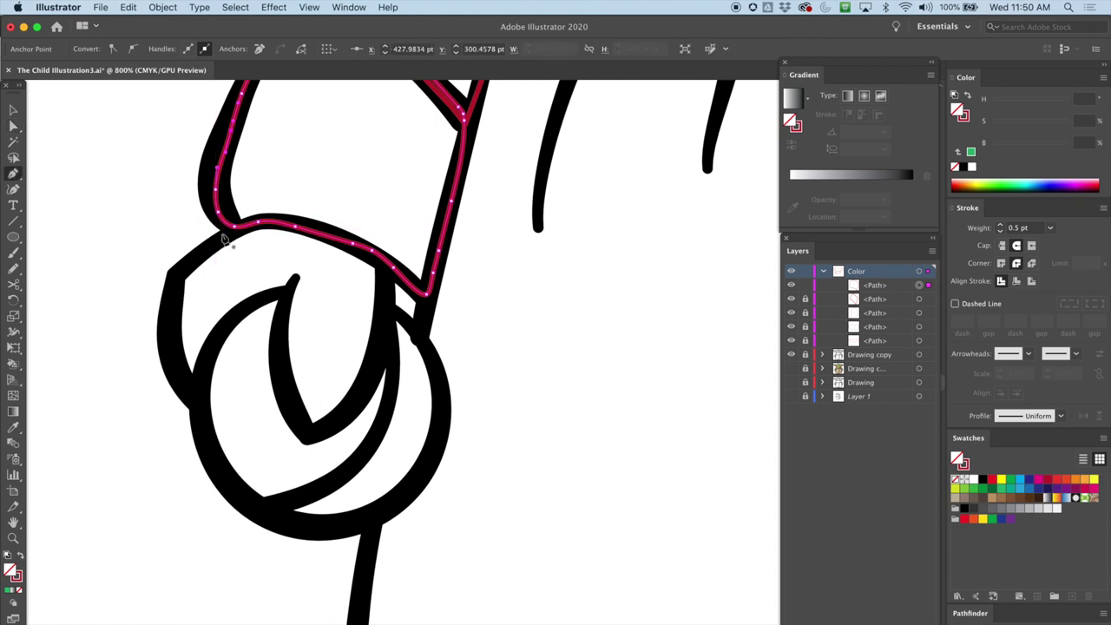
left_click(805, 286)
Step: Trace the left hand with its two pointed fingers with the Pencil tool, about 23 by 23 pt, and lock its path
key("n")
left_click_drag(240, 224, 255, 221)
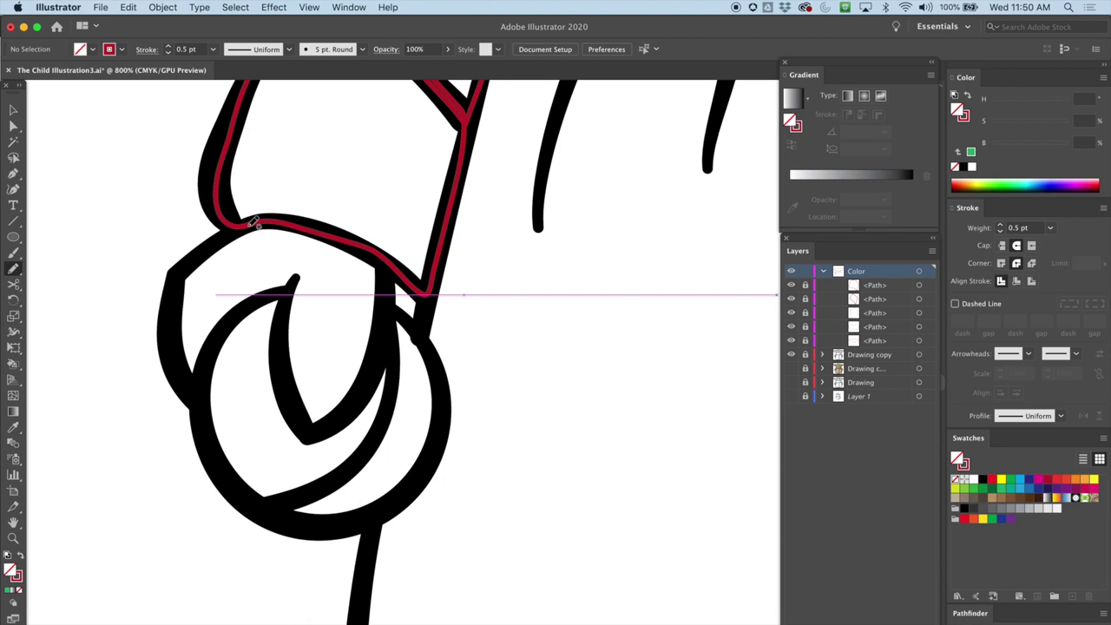
mouse_move(391, 258)
left_mouse_down()
mouse_move(376, 370)
mouse_move(327, 430)
mouse_move(307, 432)
mouse_move(275, 381)
mouse_move(289, 289)
mouse_move(232, 320)
mouse_move(197, 396)
mouse_move(184, 380)
mouse_move(171, 344)
mouse_move(172, 293)
mouse_move(223, 233)
mouse_move(285, 221)
mouse_move(393, 269)
left_mouse_up()
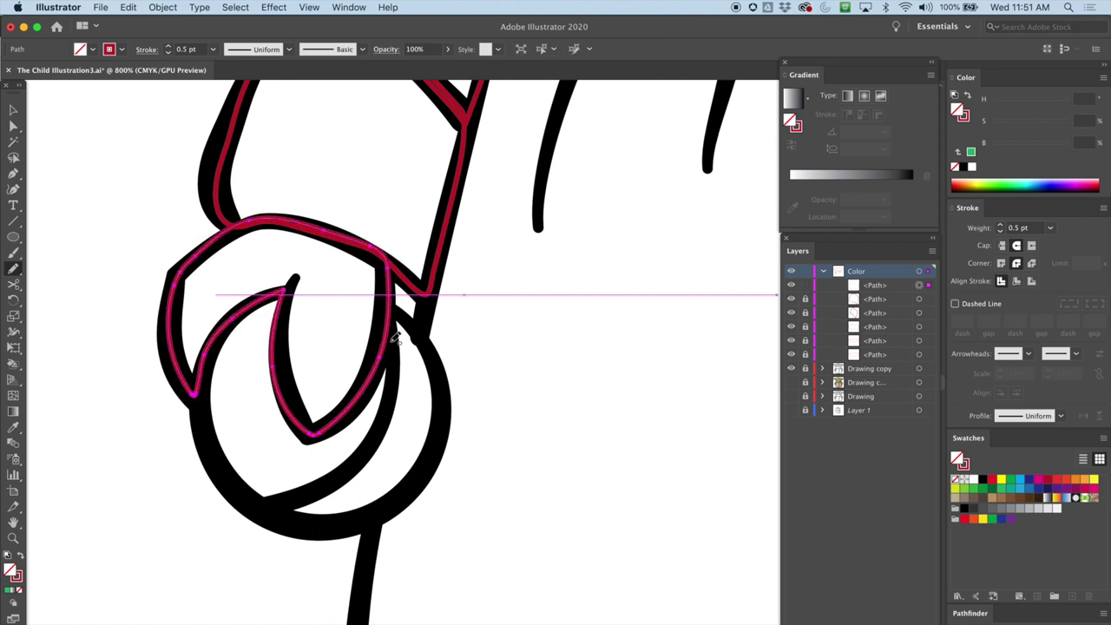
left_click_drag(314, 417, 317, 332)
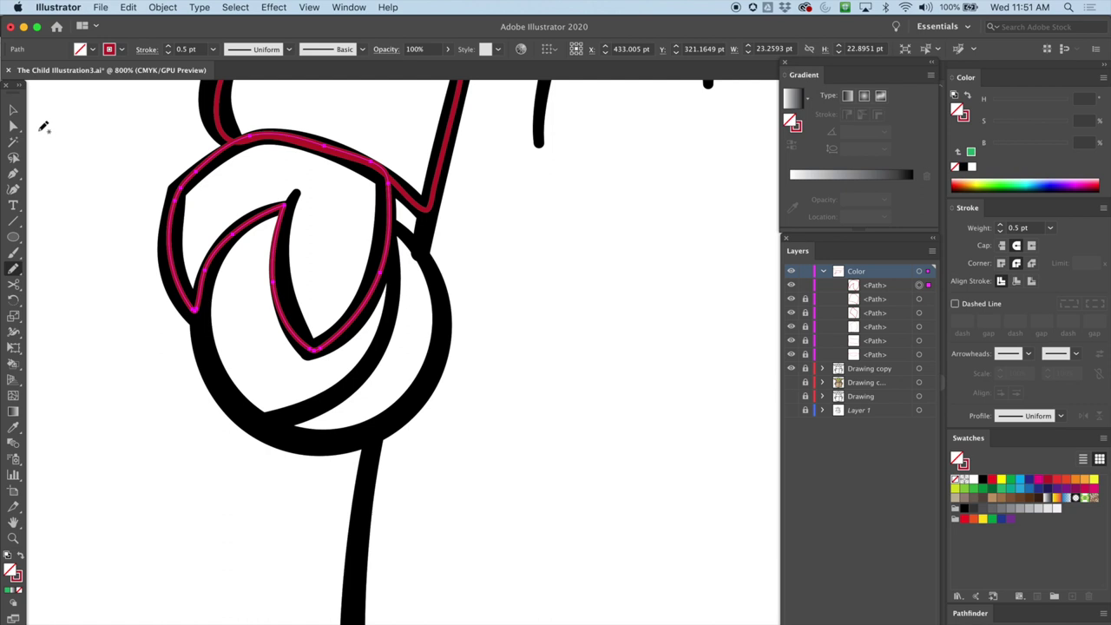
left_click(804, 287)
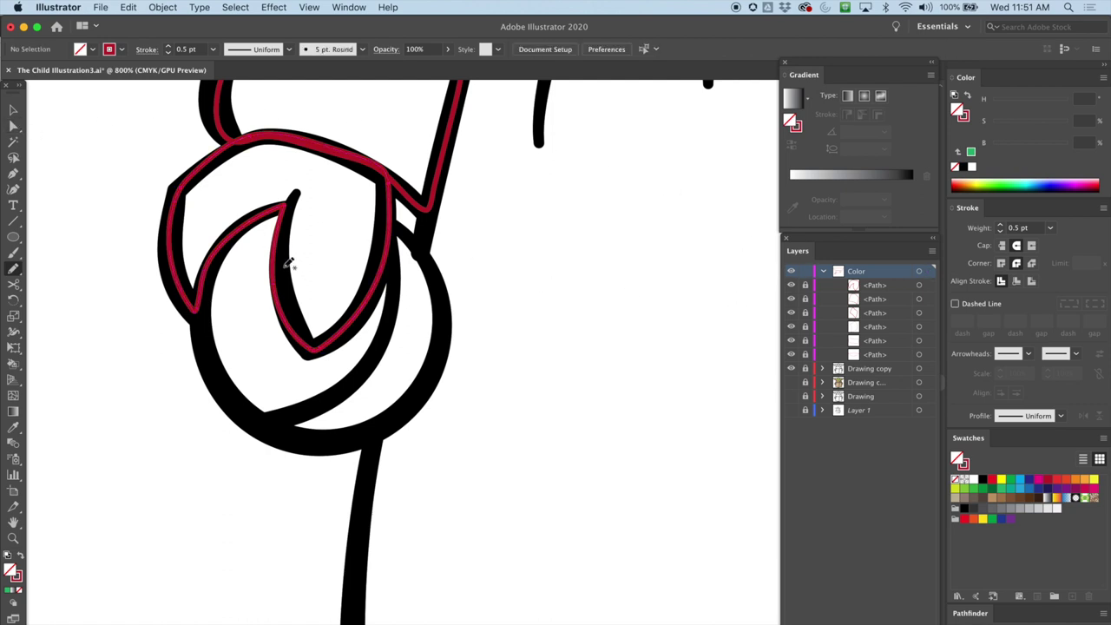
Step: Trace the round shape under the left hand's fingers with the Pencil tool, about 25 by 25 pt
mouse_move(271, 211)
left_mouse_down()
mouse_move(294, 202)
mouse_move(231, 236)
mouse_move(209, 287)
mouse_move(207, 338)
mouse_move(232, 388)
mouse_move(291, 434)
mouse_move(356, 436)
mouse_move(396, 416)
mouse_move(442, 339)
mouse_move(445, 288)
left_mouse_up()
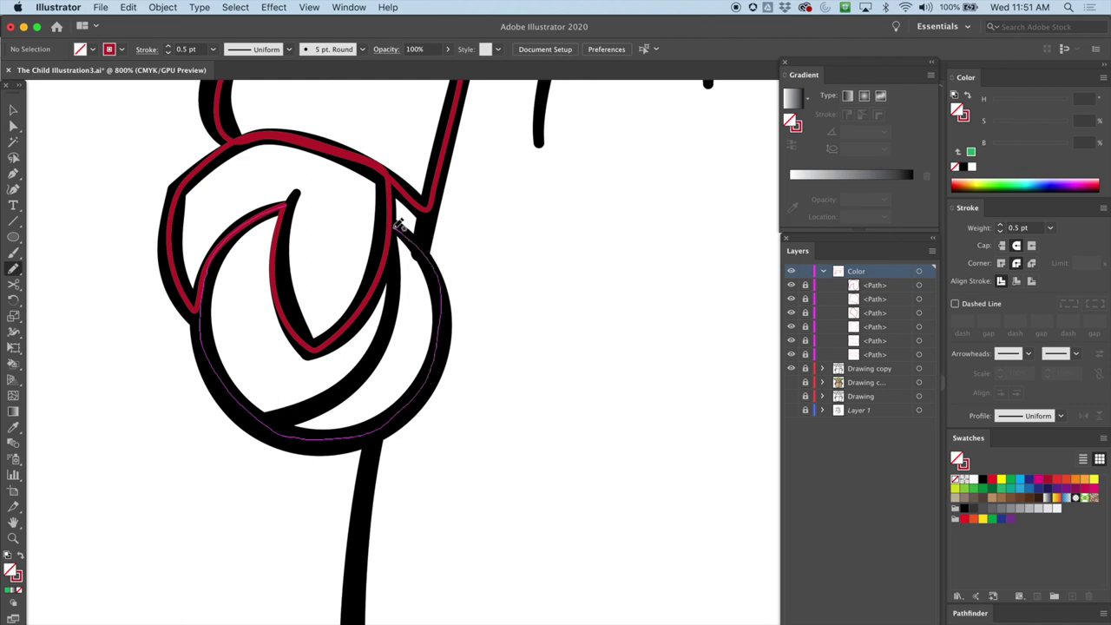
mouse_move(395, 231)
left_mouse_down()
mouse_move(374, 291)
mouse_move(330, 343)
mouse_move(300, 323)
mouse_move(280, 271)
mouse_move(283, 240)
left_mouse_up()
left_click_drag(292, 200, 293, 195)
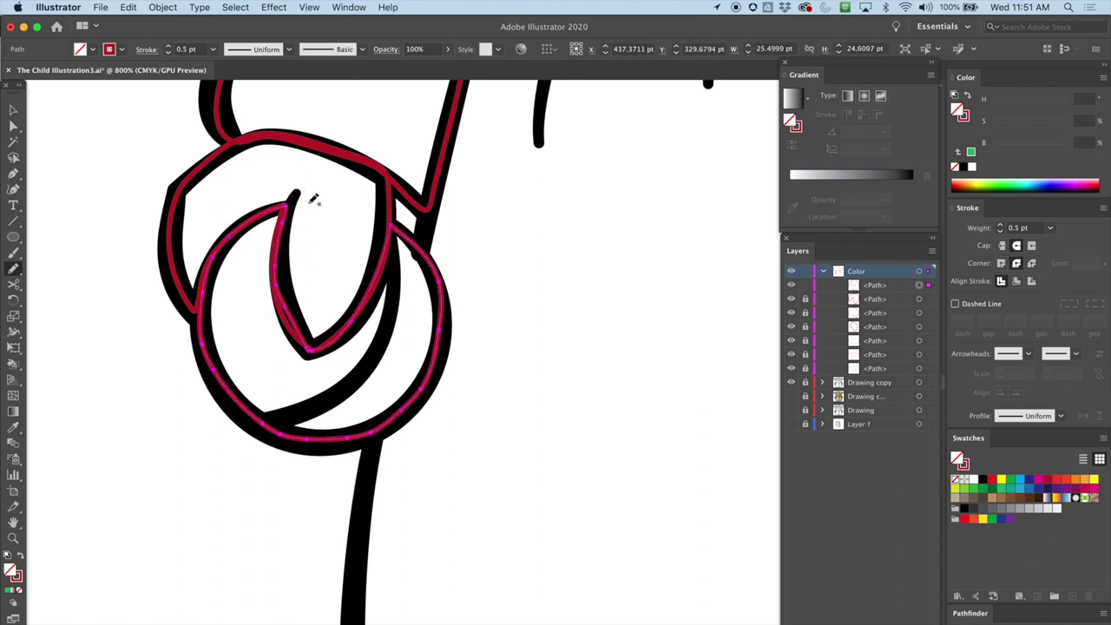
Step: Trace the robe's wide left panel from the collar to the hem with the Pencil tool, about 90 by 109 pt
key("super+minus")
left_click_drag(673, 329, 369, 224)
left_click_drag(498, 207, 391, 410)
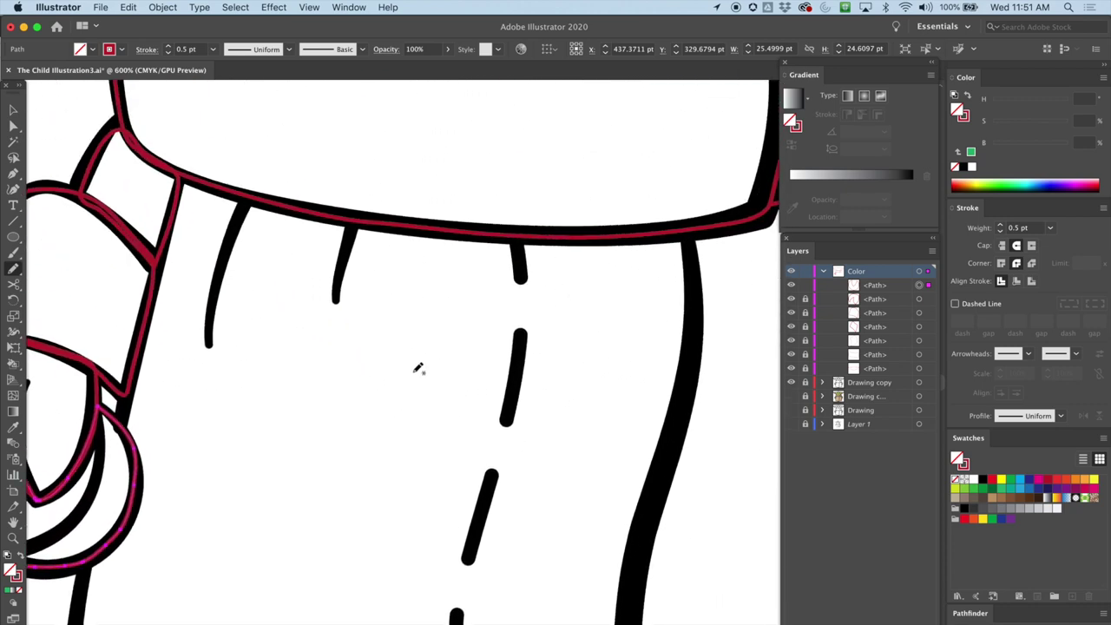
key("super+minus")
scroll(305, 233, "right", 5)
left_click_drag(307, 234, 301, 234)
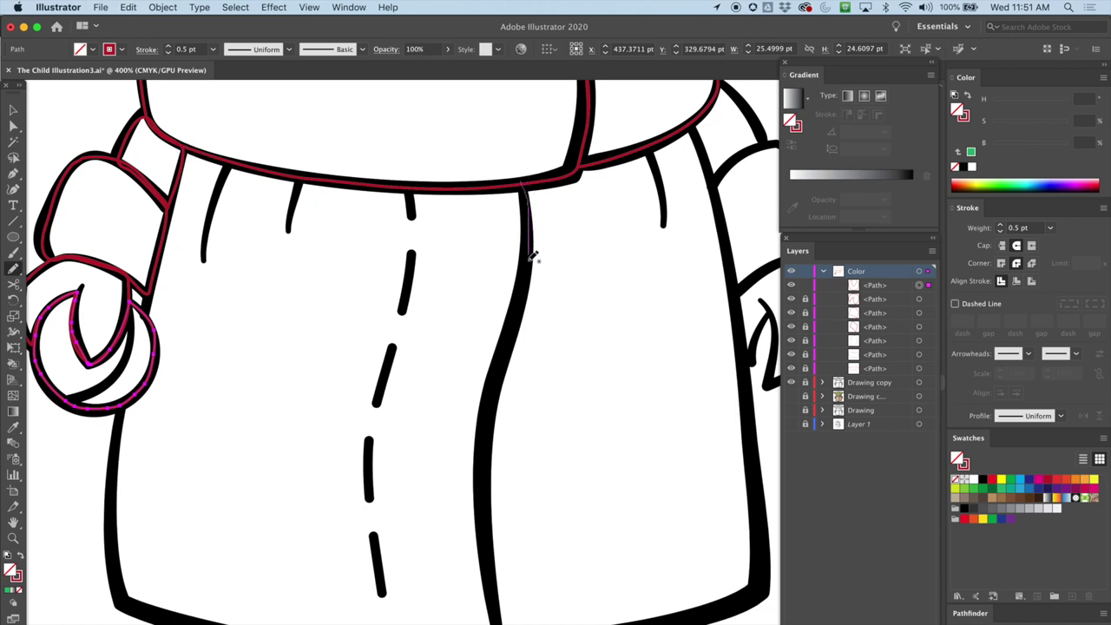
mouse_move(520, 306)
left_mouse_down()
mouse_move(486, 417)
mouse_move(492, 579)
left_mouse_up()
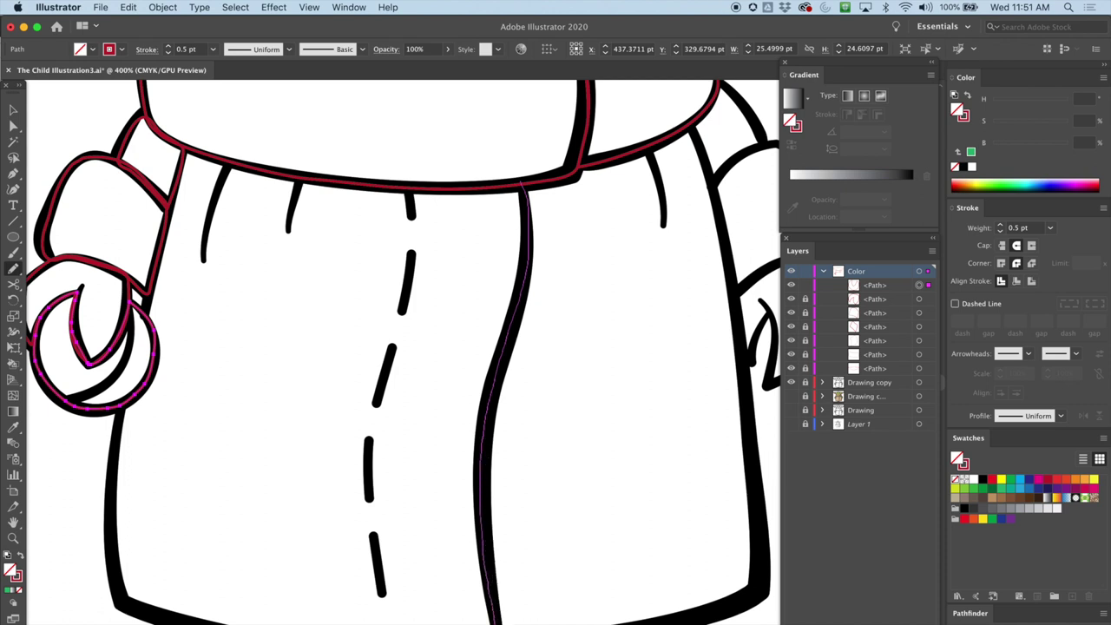
mouse_move(217, 620)
left_mouse_down()
mouse_move(153, 614)
mouse_move(110, 578)
mouse_move(122, 407)
left_mouse_up()
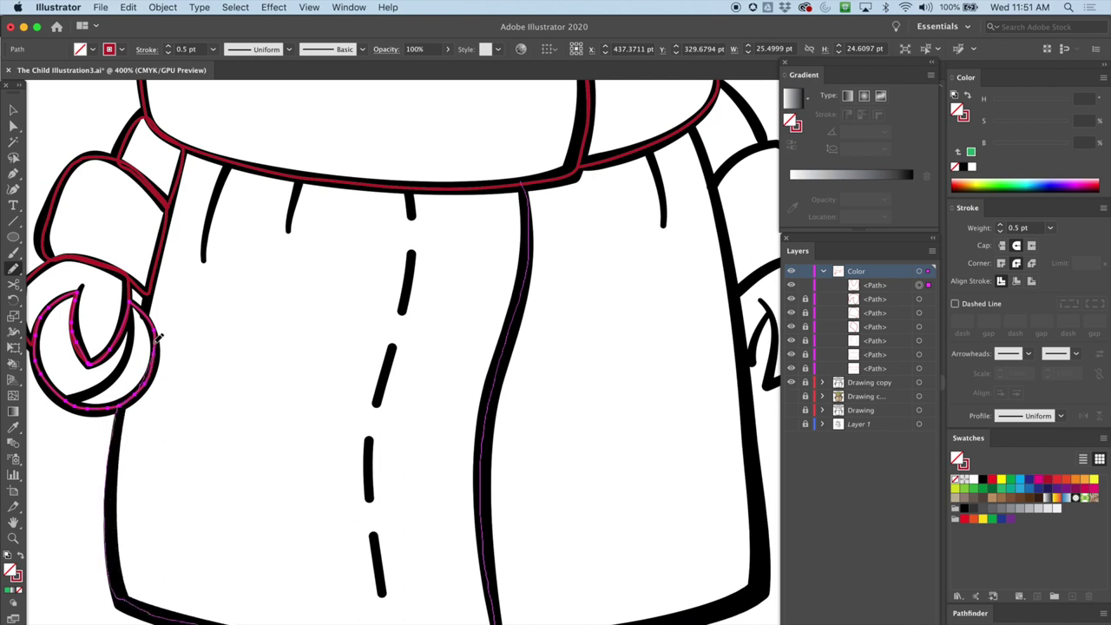
left_click_drag(148, 297, 155, 258)
mouse_move(191, 147)
left_mouse_down()
mouse_move(407, 184)
mouse_move(526, 180)
left_mouse_up()
Step: Move the anchor points along the left robe panel's top edge down into the black collar line
key("super+equal")
left_click_drag(320, 244, 264, 445)
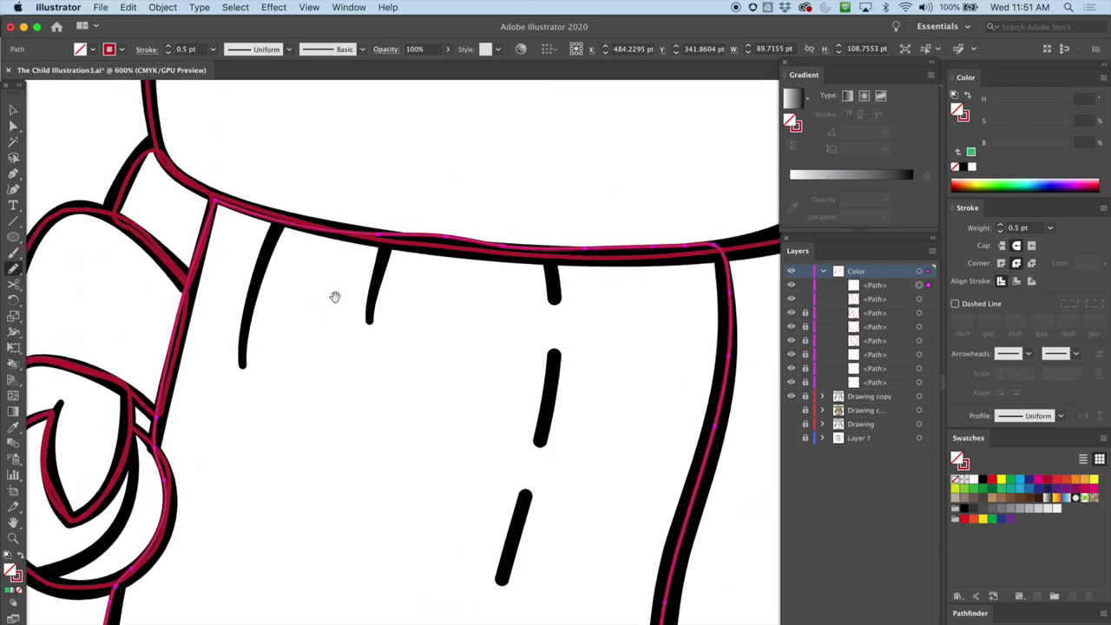
key("a")
left_click(448, 250)
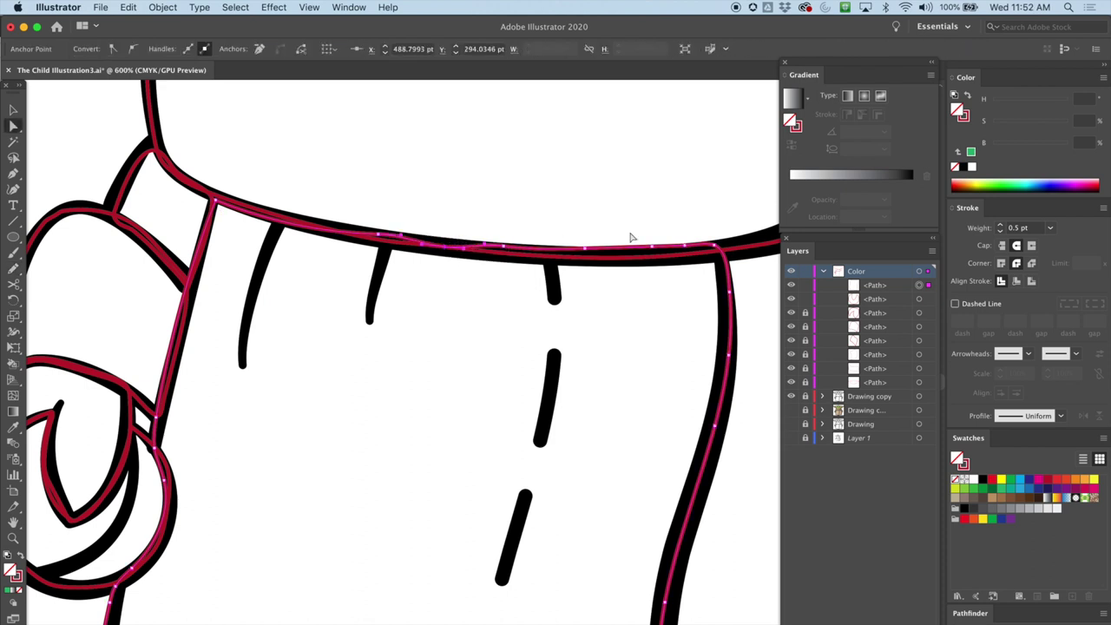
left_click_drag(652, 246, 691, 253)
left_click_drag(585, 249, 584, 256)
left_click_drag(504, 246, 501, 253)
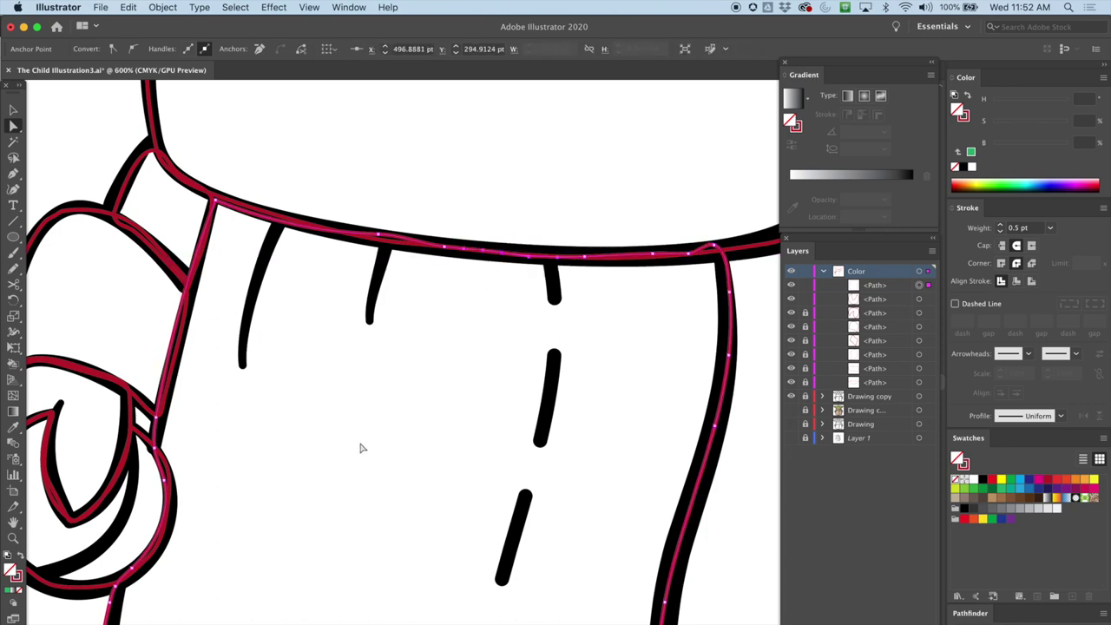
Step: Move the anchor points on the left robe panel's outer edge, lower-left corner and adjoining hem into the black line
left_click_drag(392, 483, 342, 228)
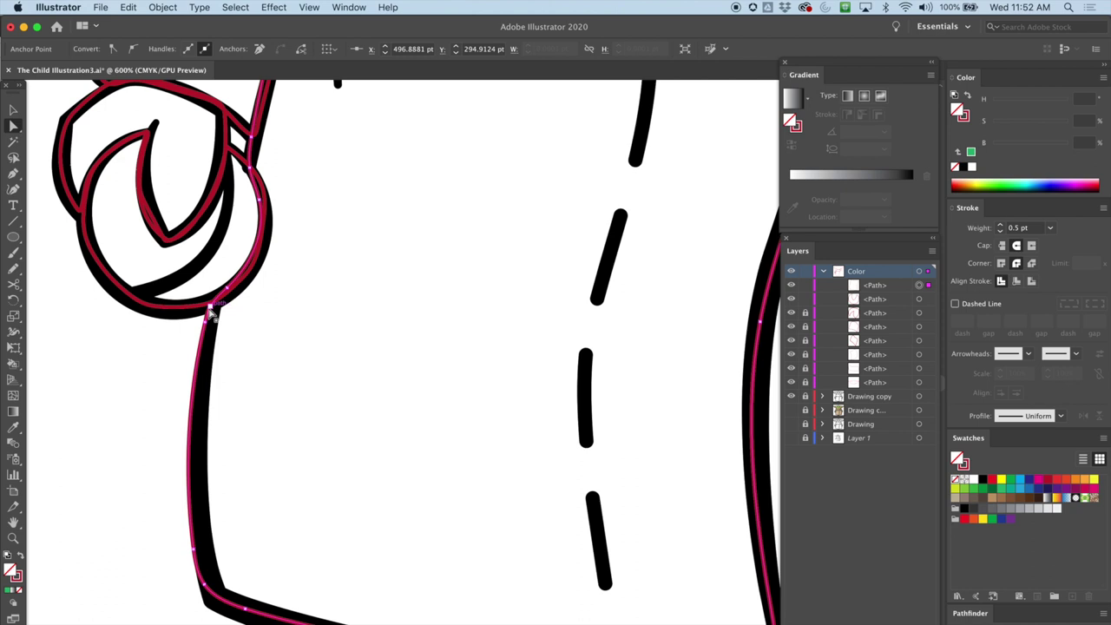
left_click_drag(211, 309, 208, 351)
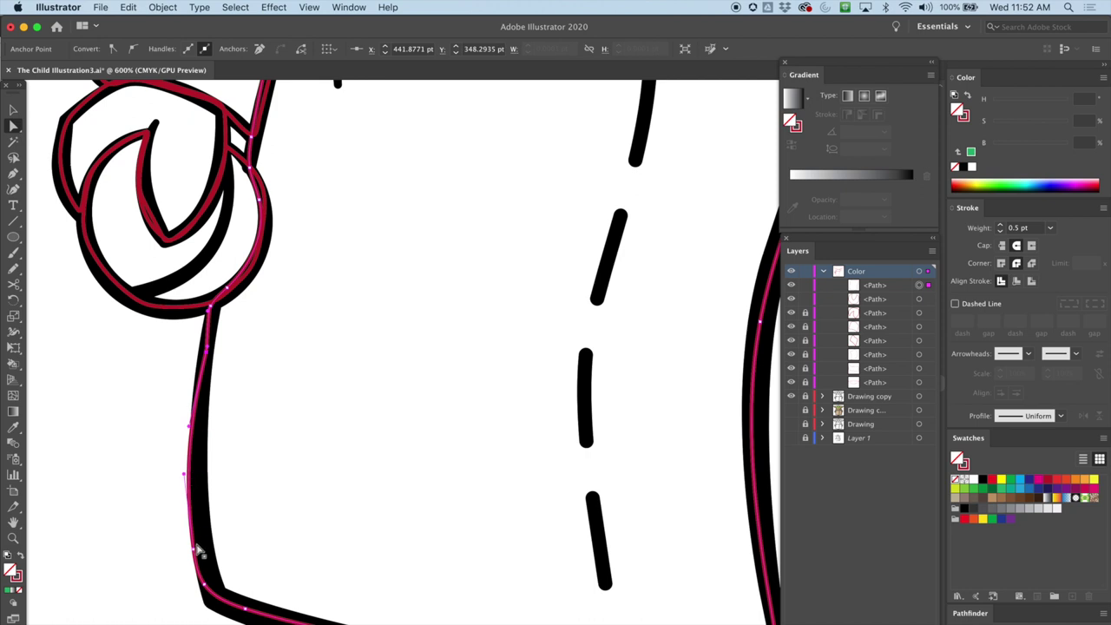
left_click_drag(201, 552, 207, 586)
scroll(504, 342, "down", 10)
scroll(504, 342, "right", 5)
left_click_drag(259, 422, 258, 434)
Step: Adjust the left robe panel's hem near its lower-right corner, and lock its path and the round shape's path
scroll(454, 359, "right", 8)
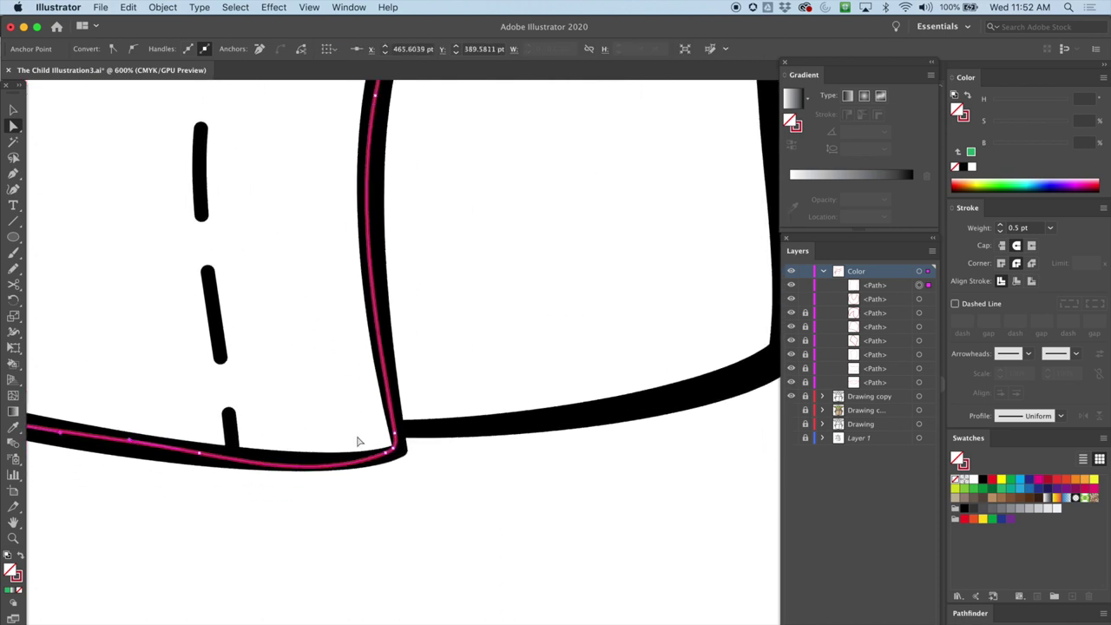
left_click(388, 456)
left_click(388, 459)
left_click_drag(327, 477, 318, 470)
left_click_drag(427, 323, 365, 396)
scroll(364, 396, "up", 10)
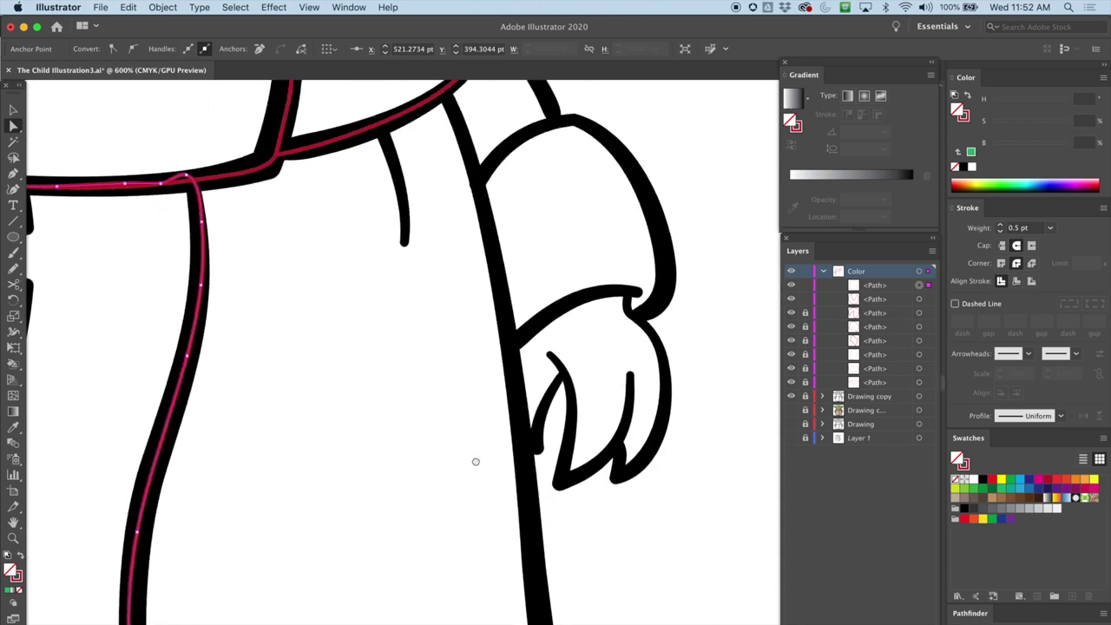
key("p")
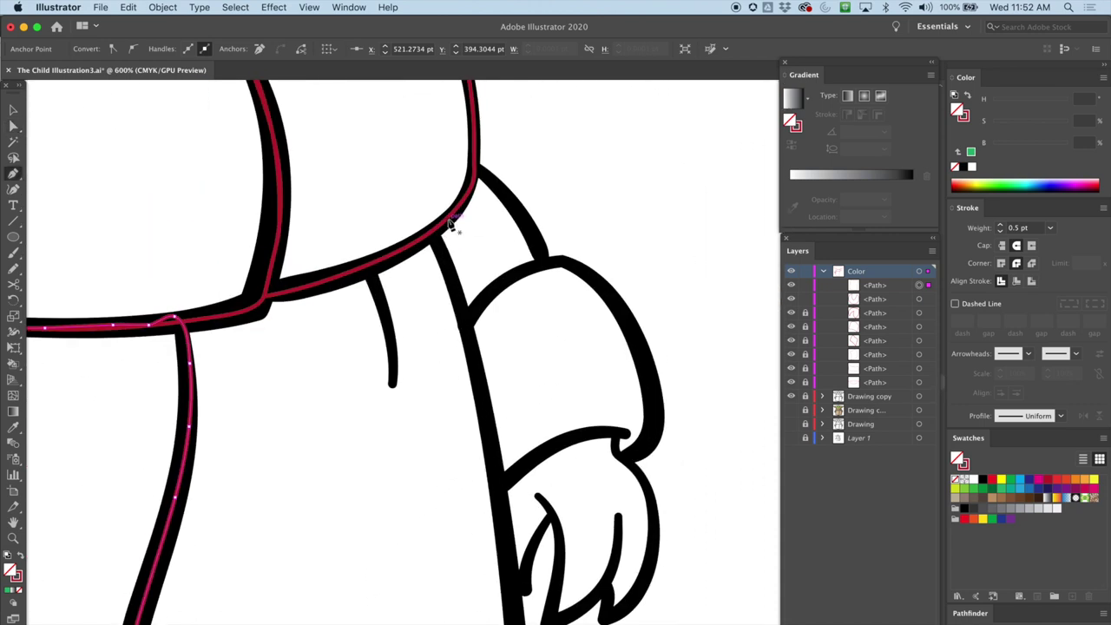
left_click(806, 286)
Step: Trace the robe's narrower right panel with the Pencil tool, about 58 by 109 pt, and lock its path
left_click_drag(400, 341, 390, 201)
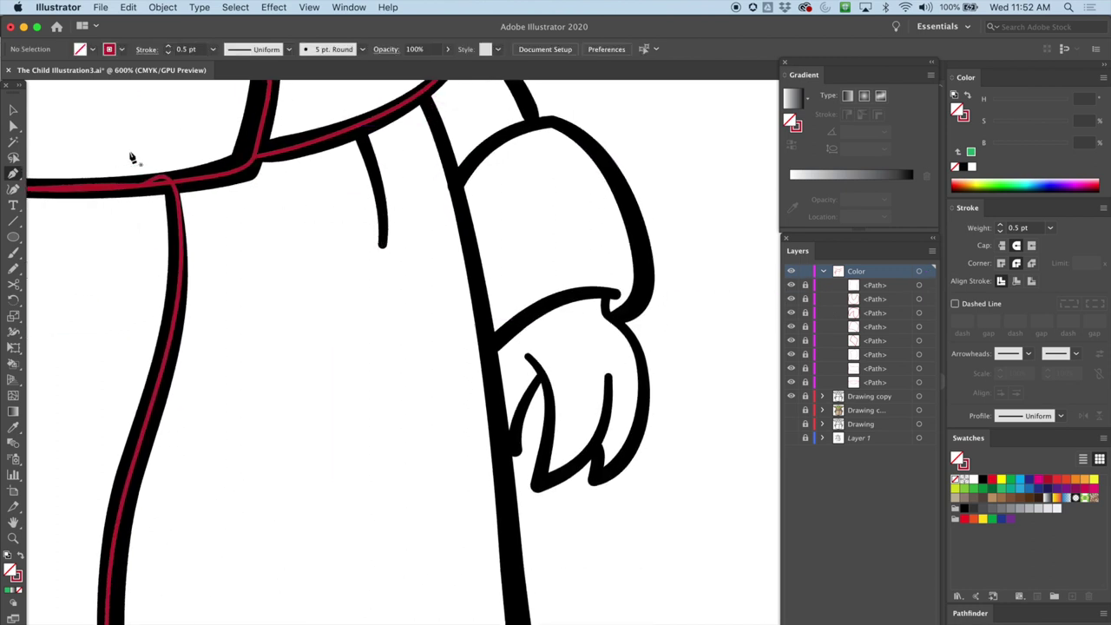
key("n")
mouse_move(371, 310)
left_mouse_down()
mouse_move(397, 424)
mouse_move(391, 352)
mouse_move(424, 225)
left_mouse_up()
key("super+minus")
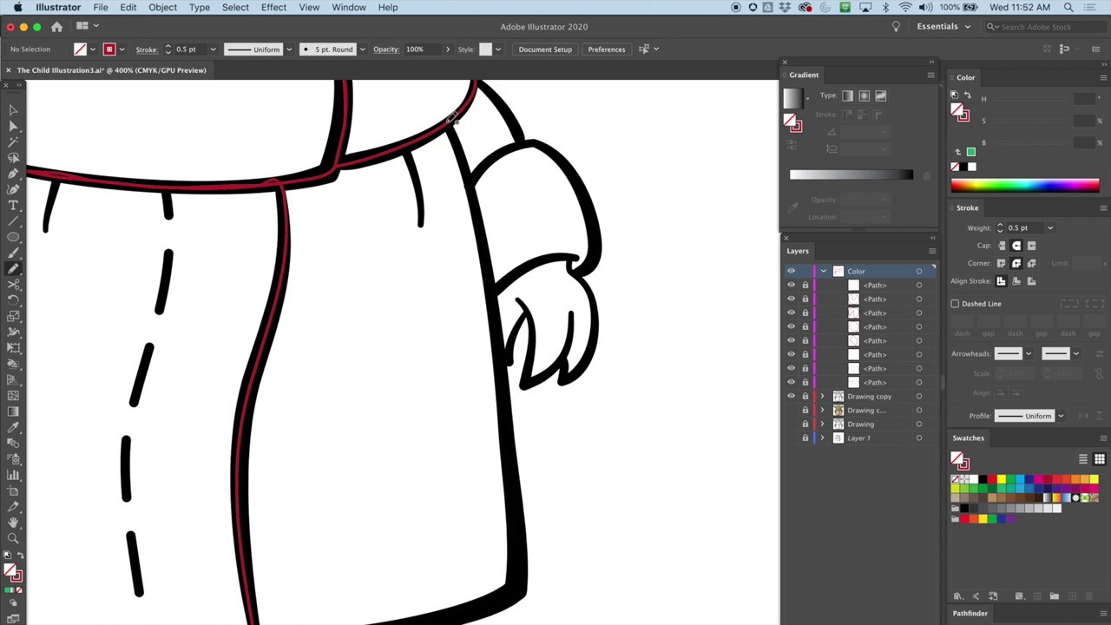
left_click_drag(461, 139, 474, 190)
mouse_move(497, 322)
left_mouse_down()
mouse_move(520, 587)
mouse_move(456, 617)
mouse_move(352, 622)
left_mouse_up()
mouse_move(258, 618)
left_mouse_down()
mouse_move(246, 446)
mouse_move(284, 260)
mouse_move(283, 185)
mouse_move(453, 125)
left_mouse_up()
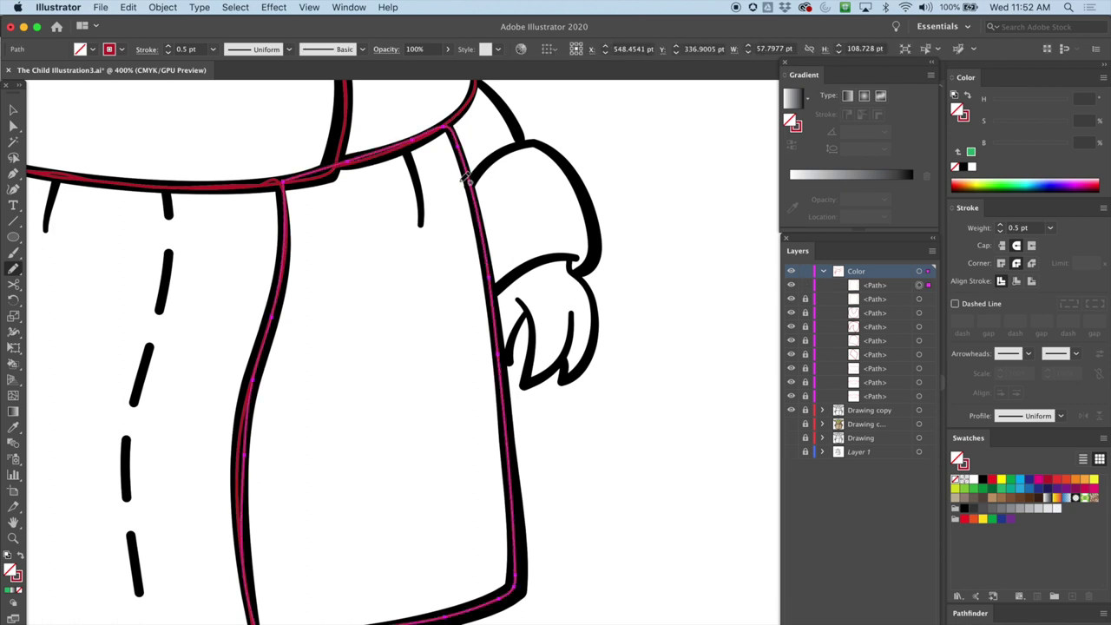
scroll(446, 192, "up", 5)
scroll(445, 192, "right", 4)
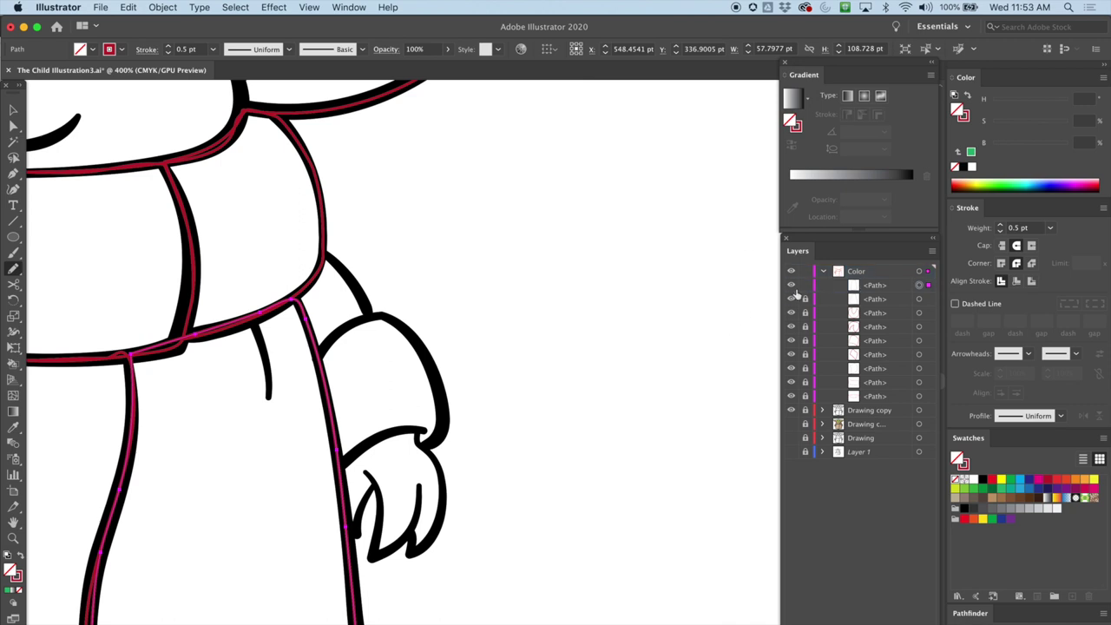
key("super+shift+a")
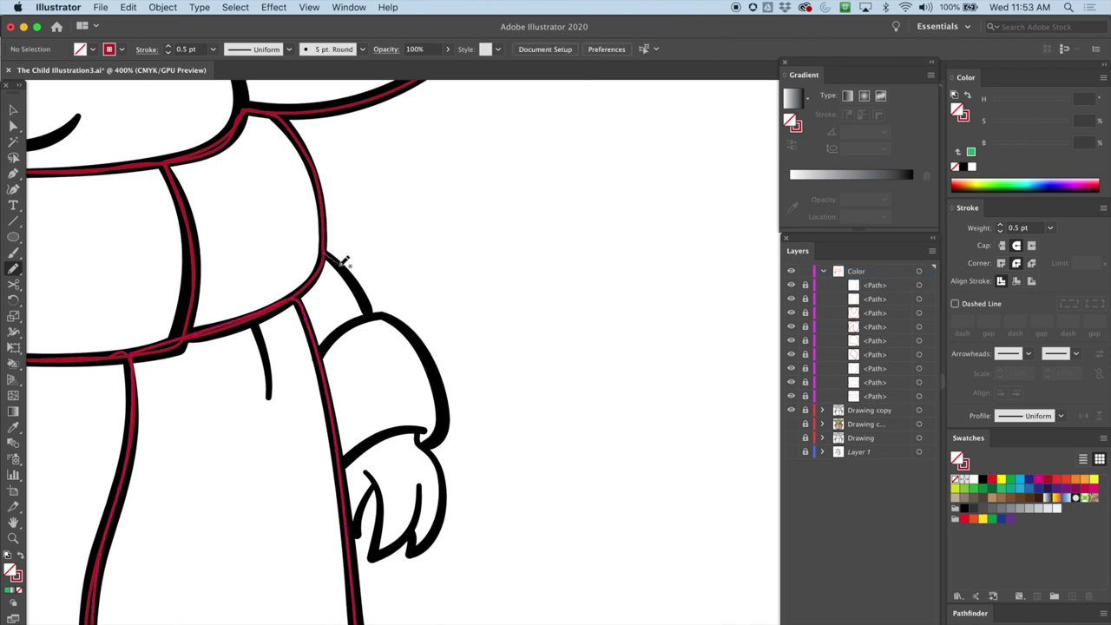
Step: Trace the small right upper sleeve section below the collar with the Pencil tool, about 16 by 21 pt, and lock its path
left_click_drag(358, 321, 328, 344)
left_click_drag(302, 294, 323, 254)
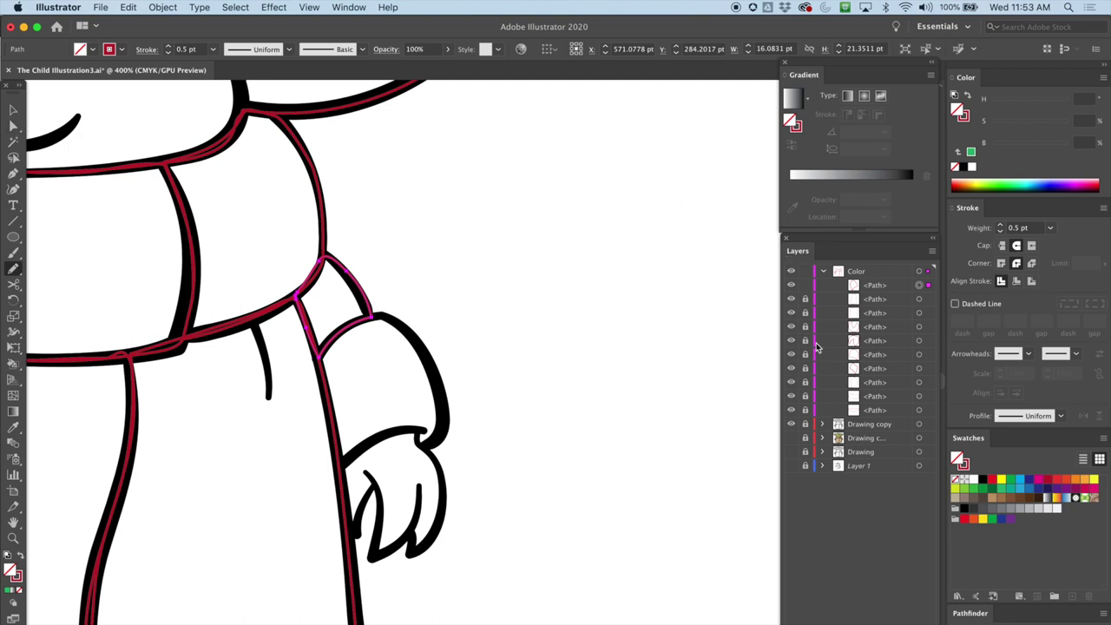
key("super+shift+a")
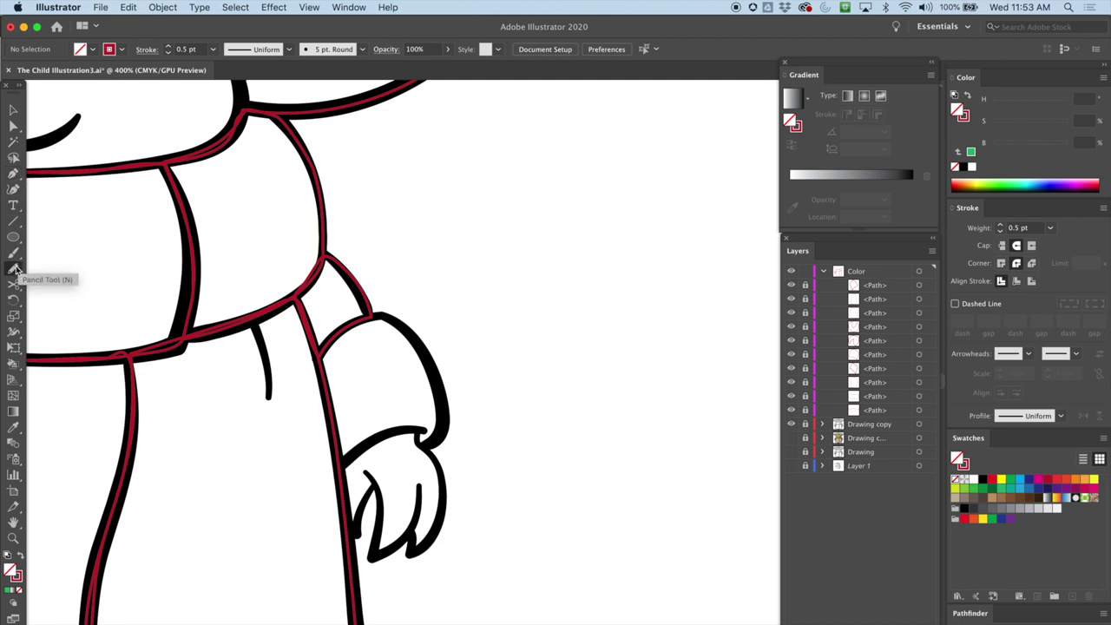
Step: Trace the right sleeve cuff above the hand with the Pencil tool as a closed outline, about 26 by 31 pt
mouse_move(326, 355)
left_mouse_down()
mouse_move(366, 313)
mouse_move(399, 310)
mouse_move(429, 349)
left_mouse_up()
left_click_drag(441, 392, 444, 427)
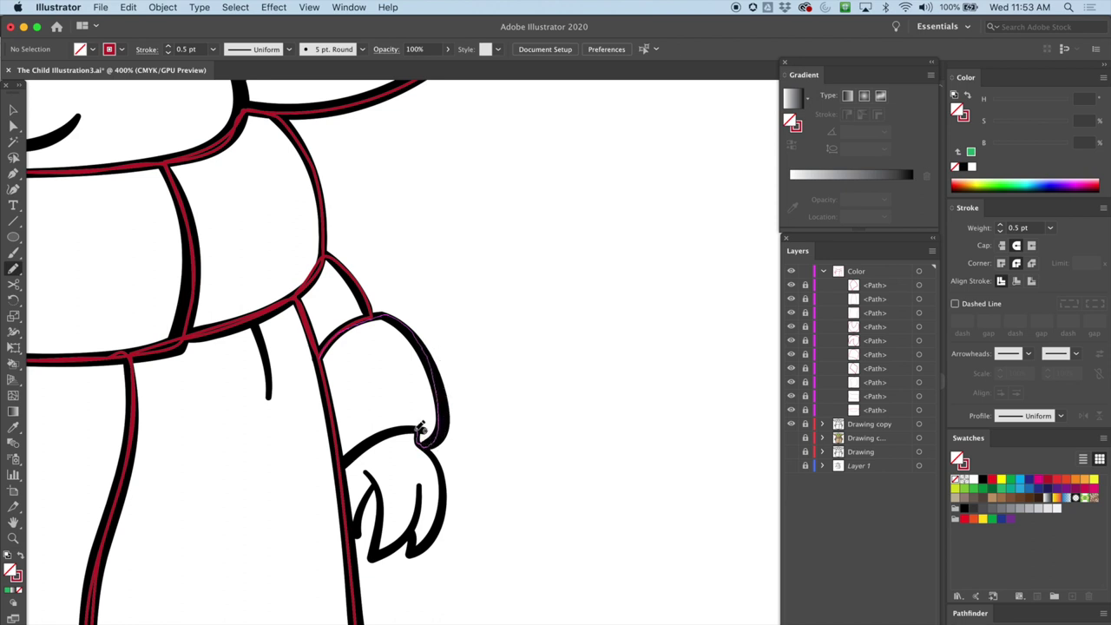
left_click_drag(404, 423, 351, 453)
mouse_move(325, 386)
left_mouse_down()
mouse_move(318, 356)
mouse_move(376, 317)
left_mouse_up()
key("super+plus")
key("super+plus")
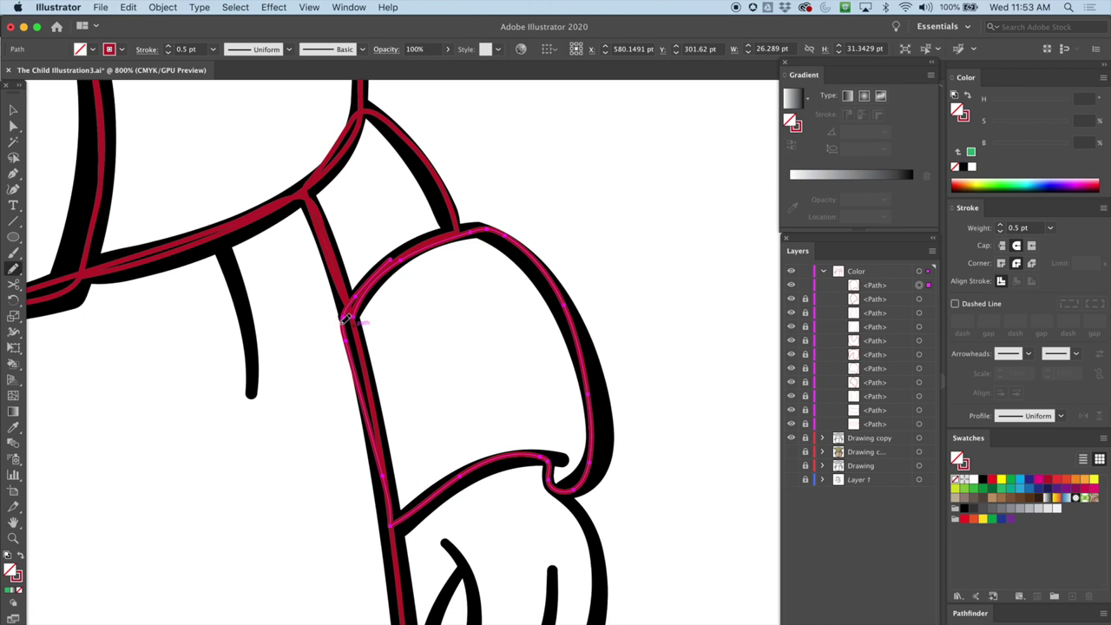
Step: Move the right cuff's anchor points on its inner edge, lower-left corner, lower edge, outer curve and top into the black line
key("a")
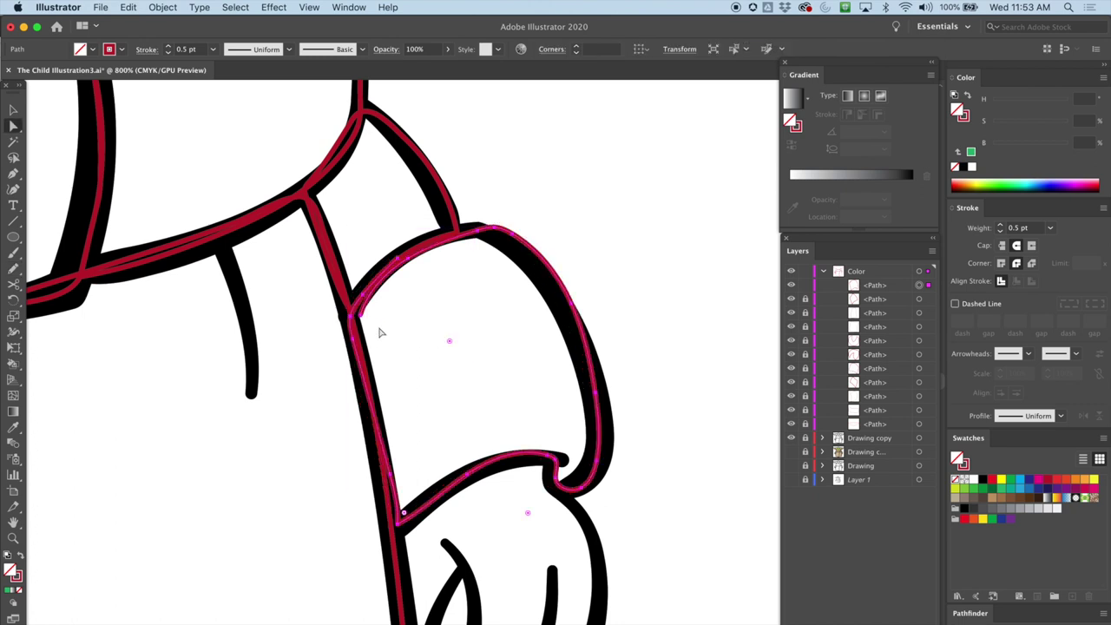
left_click_drag(391, 475, 383, 477)
left_click_drag(397, 524, 397, 529)
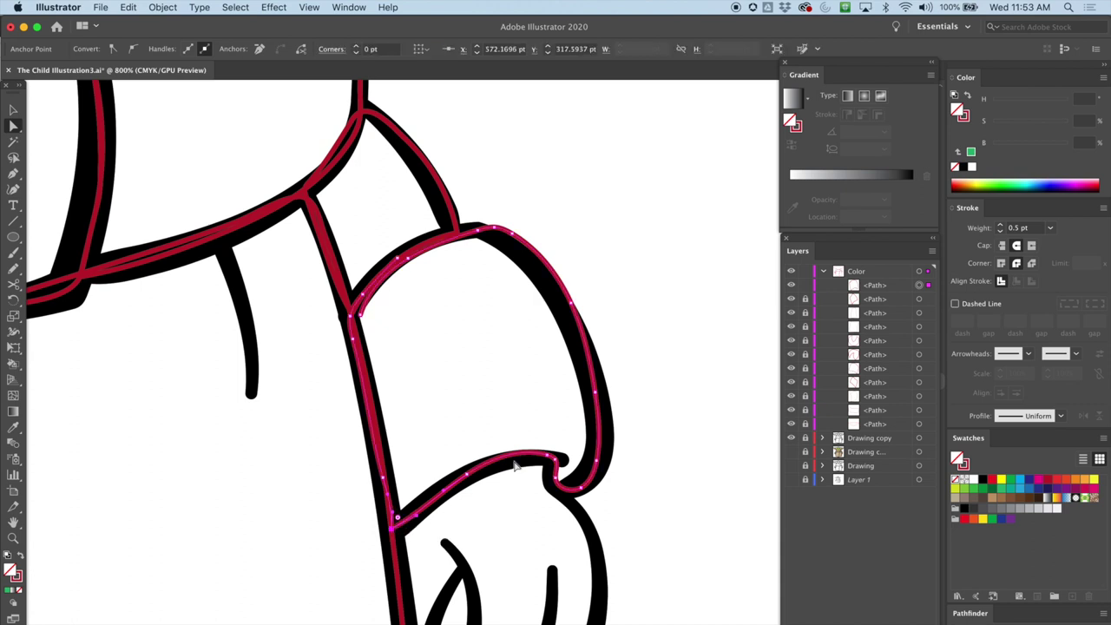
left_click(553, 459)
left_click_drag(550, 456, 494, 463)
left_click_drag(570, 303, 562, 307)
left_click_drag(512, 236, 480, 232)
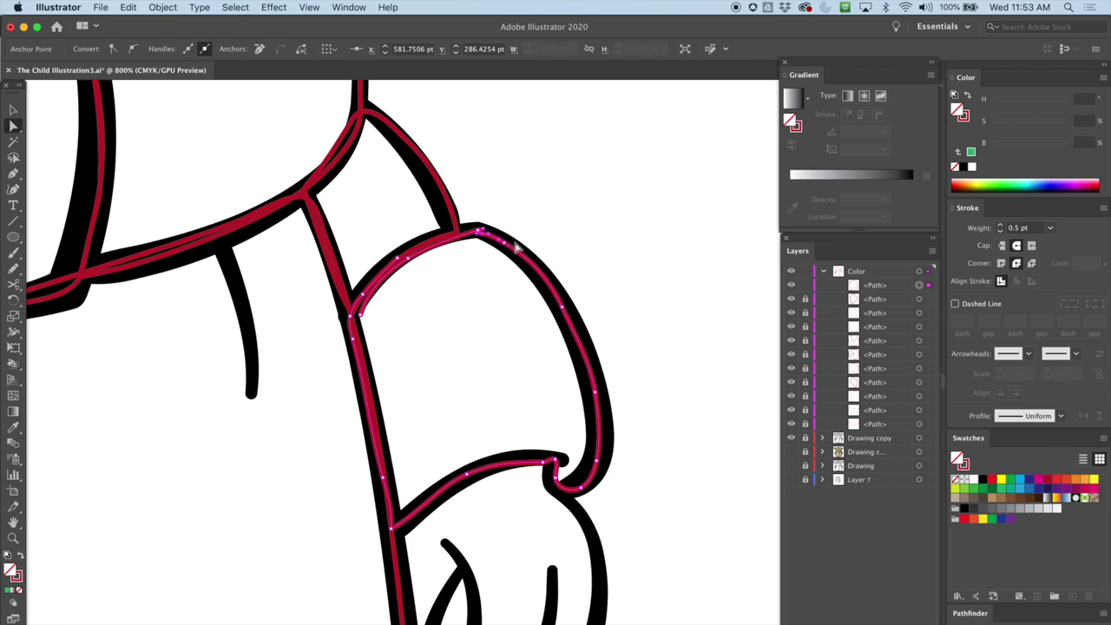
Step: Delete the surplus anchor point at the top of the right cuff's outline with the Pen tool, and undo the last mis-click
key("p")
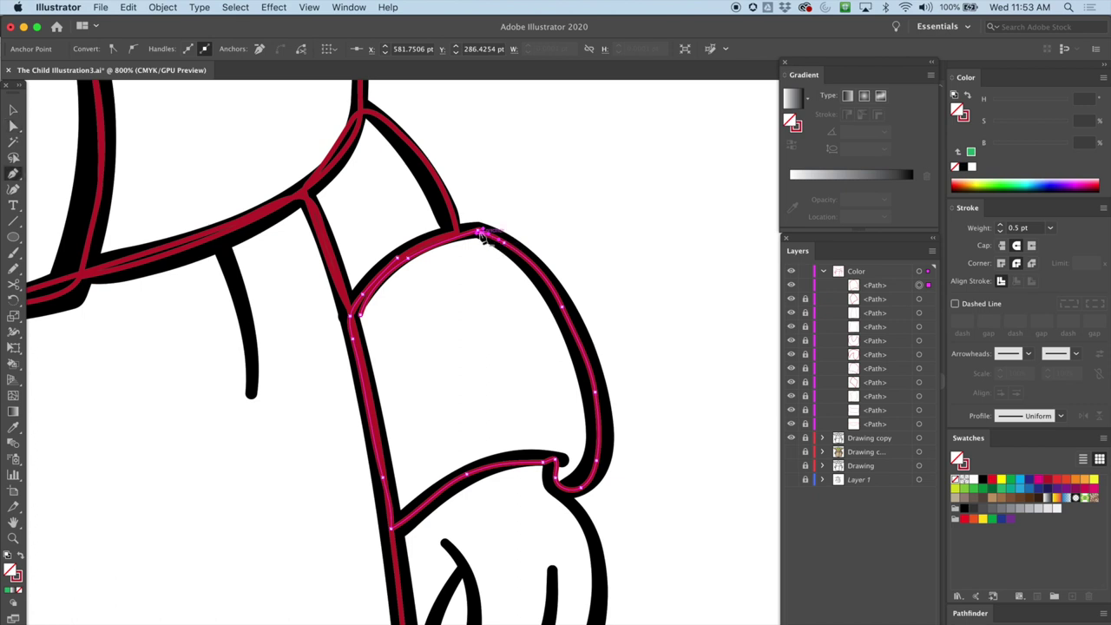
left_click(482, 234)
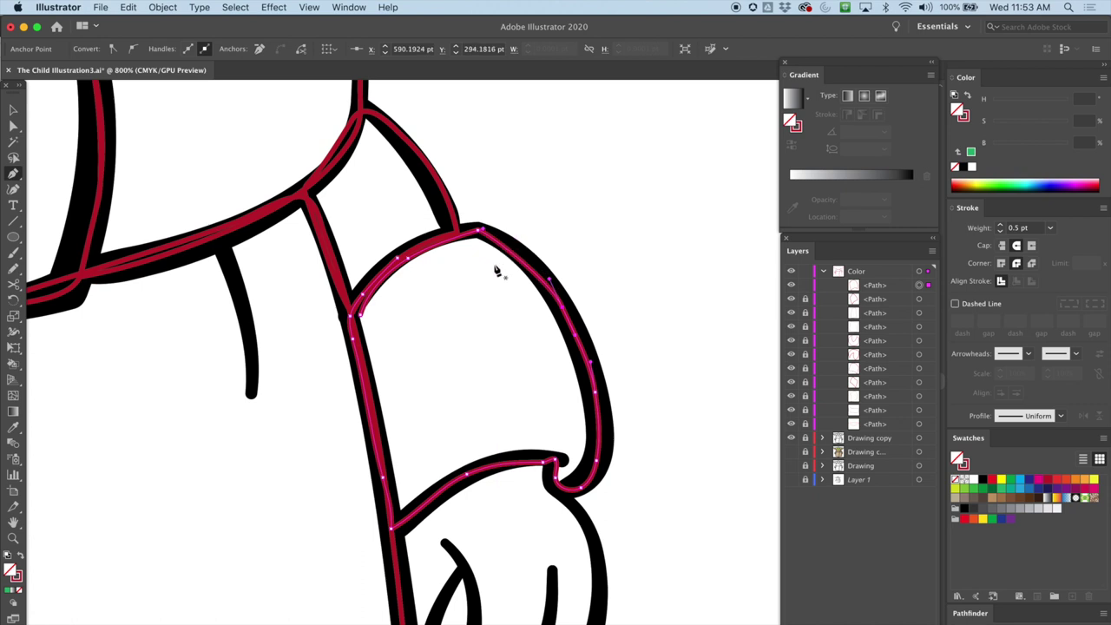
left_click(564, 310)
left_click(575, 334)
key("super+z")
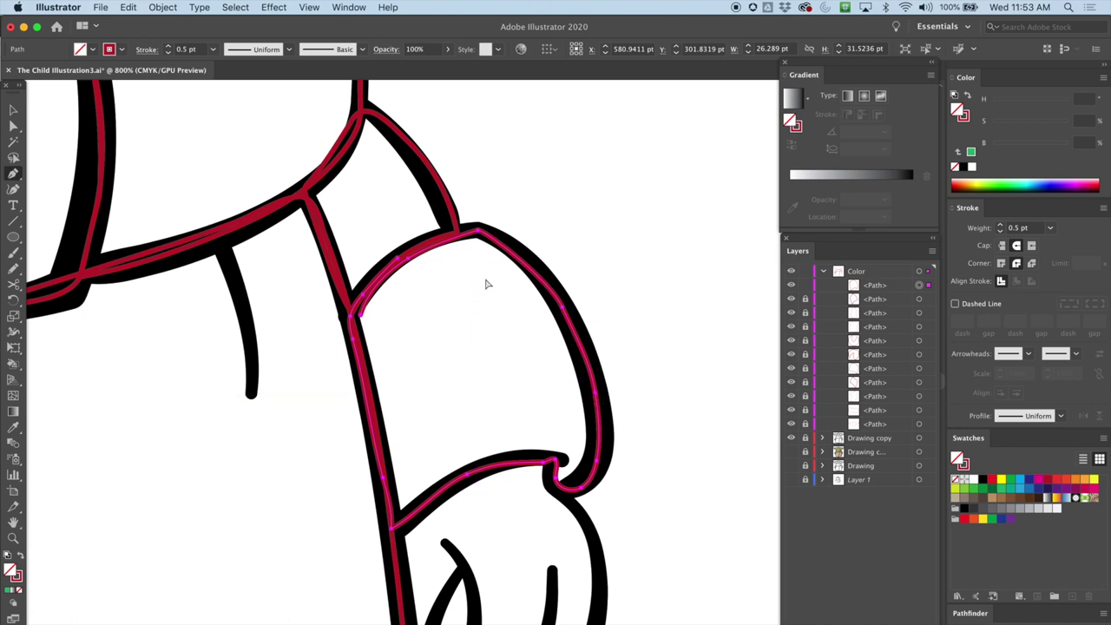
Step: Nudge the right cuff's outer-edge point, and pull the overlapping anchor points off its upper-left edge to separate the doubled line
key("a")
left_click_drag(562, 307, 564, 306)
left_click_drag(360, 313, 507, 382)
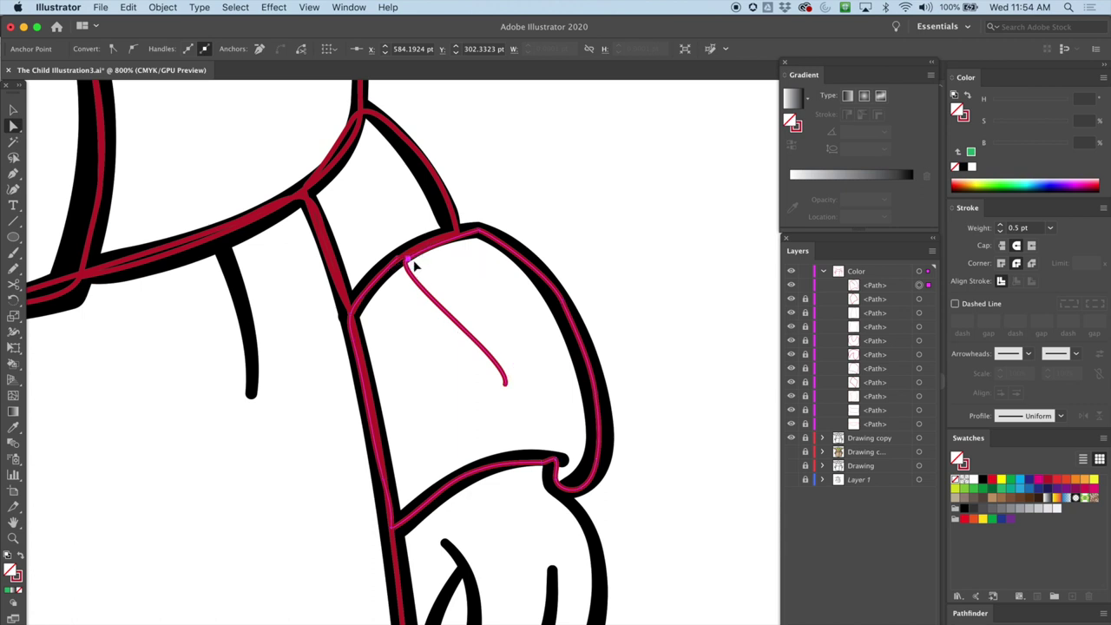
left_click_drag(409, 258, 489, 306)
left_click_drag(478, 229, 460, 295)
left_click_drag(397, 258, 415, 300)
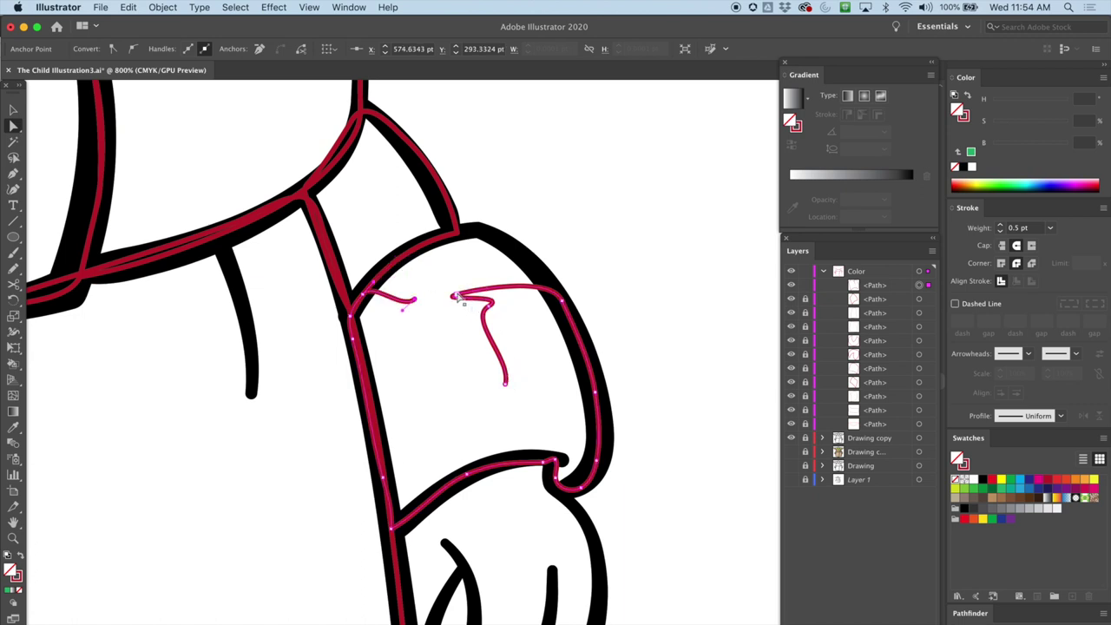
left_click_drag(457, 296, 484, 231)
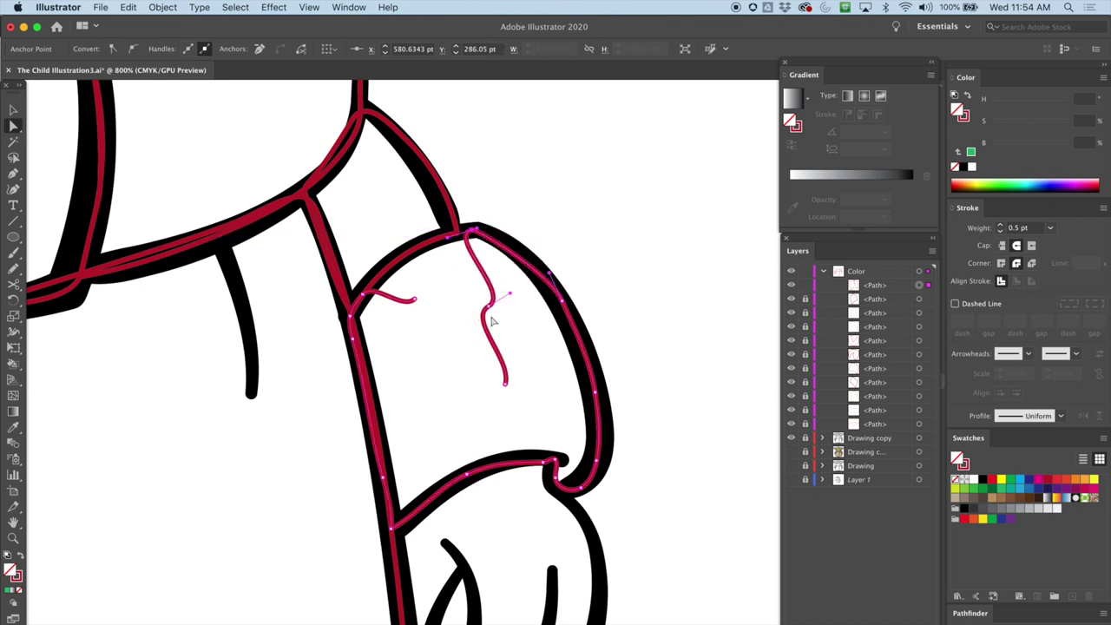
mouse_move(479, 304)
left_mouse_down()
mouse_move(424, 278)
mouse_move(408, 251)
mouse_move(421, 276)
left_mouse_up()
Step: Delete the extra anchor point in the cuff's loose segment, and move the free points back onto its upper-left edge
key("p")
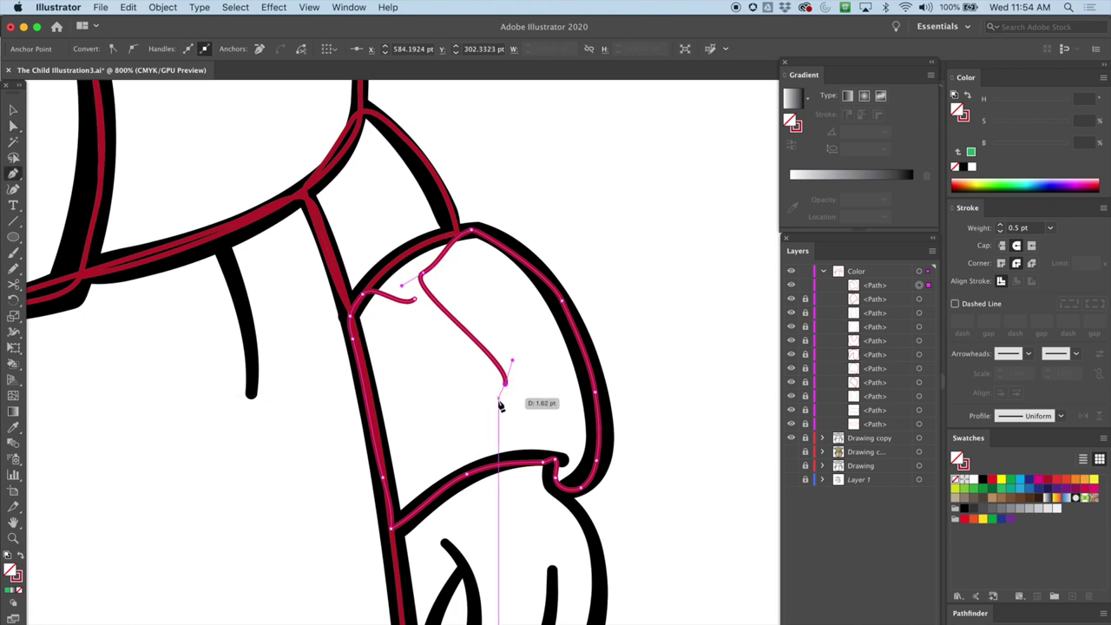
key("a")
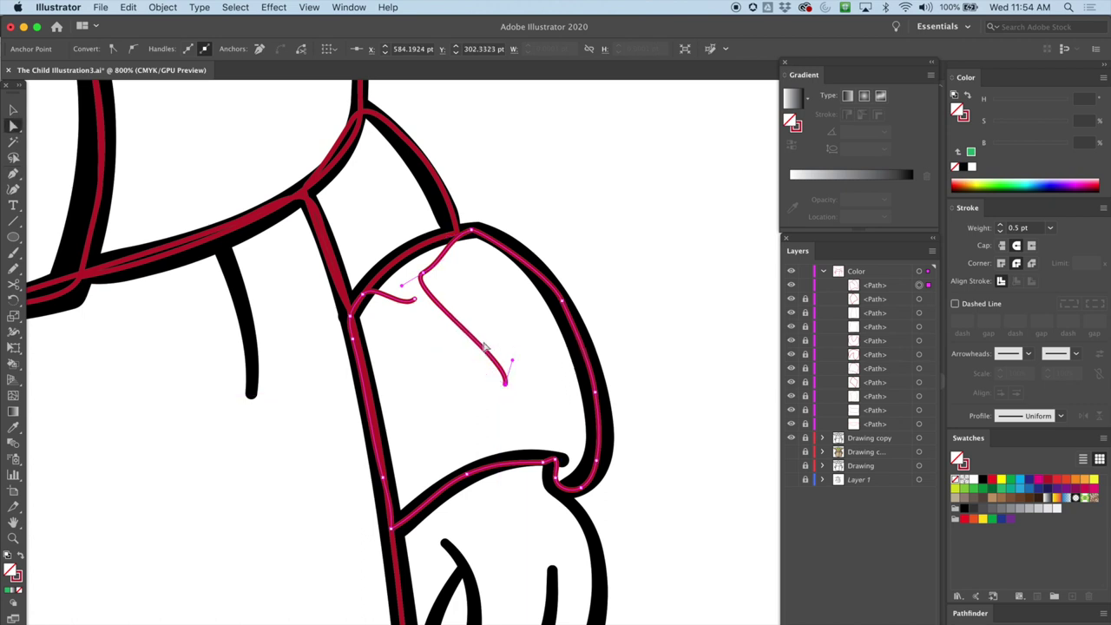
key("p")
left_click(425, 276)
key("a")
left_click_drag(415, 299, 407, 259)
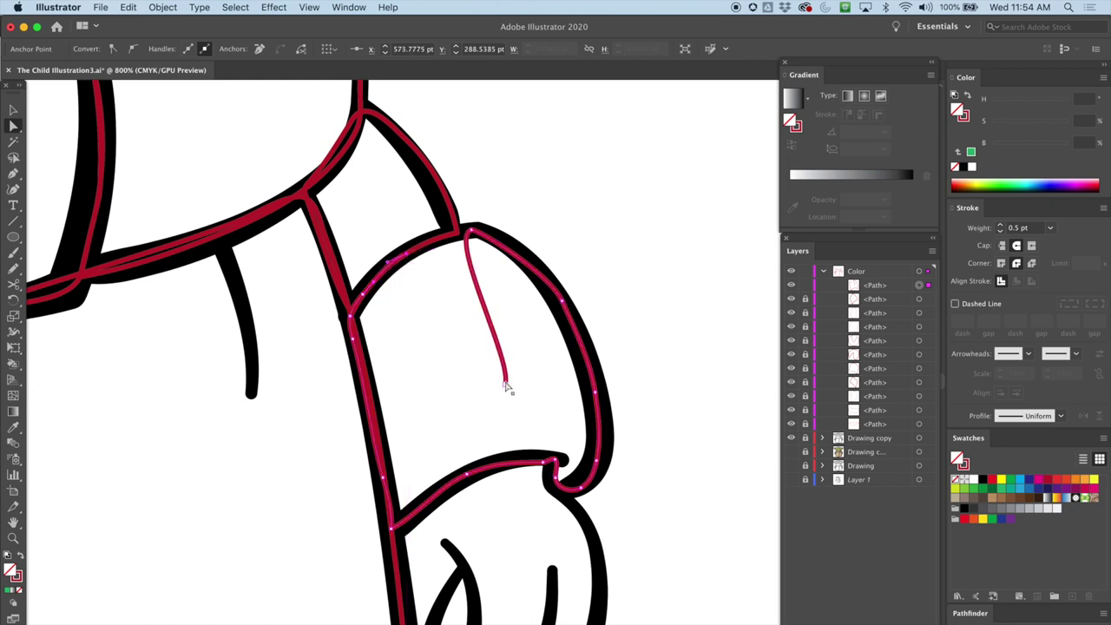
mouse_move(505, 385)
left_mouse_down()
mouse_move(413, 294)
mouse_move(407, 253)
left_mouse_up()
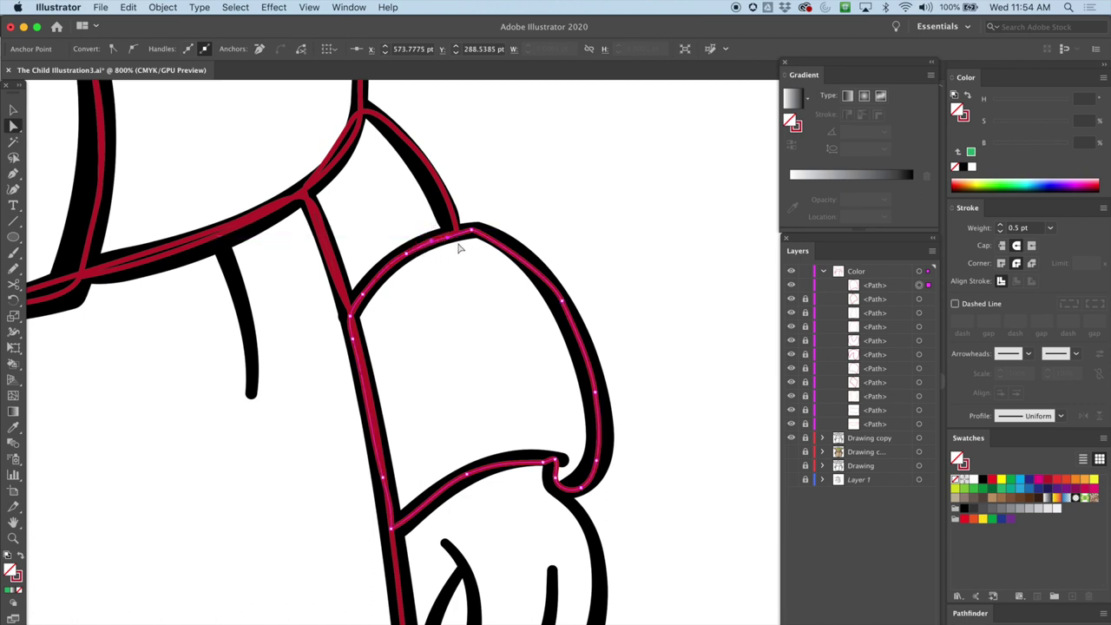
left_click_drag(449, 239, 445, 242)
left_click(426, 285)
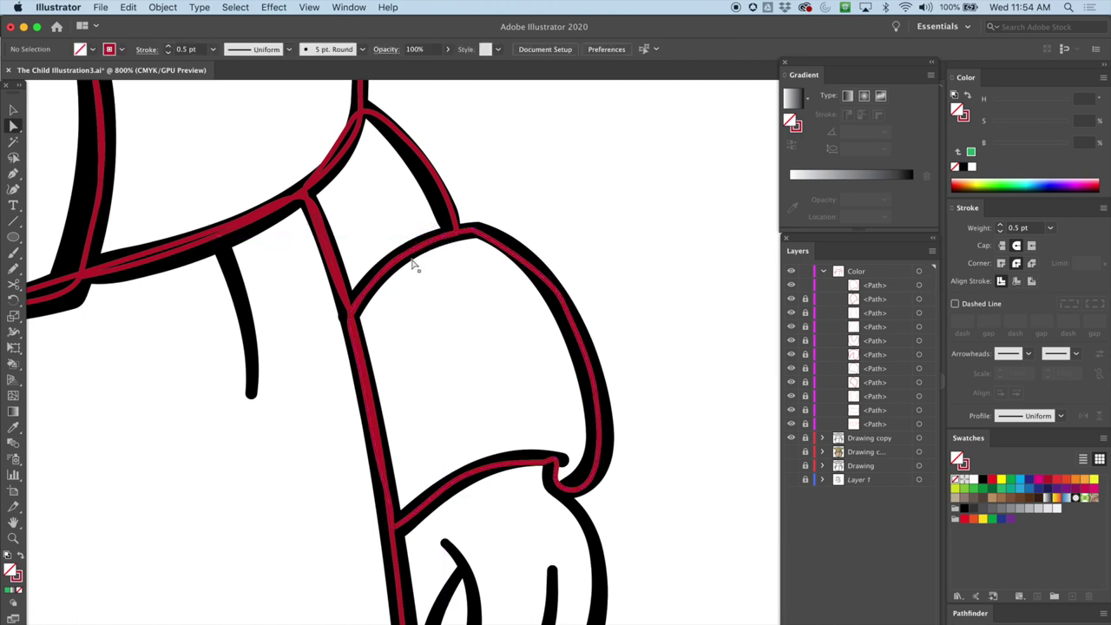
Step: Adjust the anchor point at the notch corner of the right cuff's lower edge, and lock the cuff's path
left_click(409, 253)
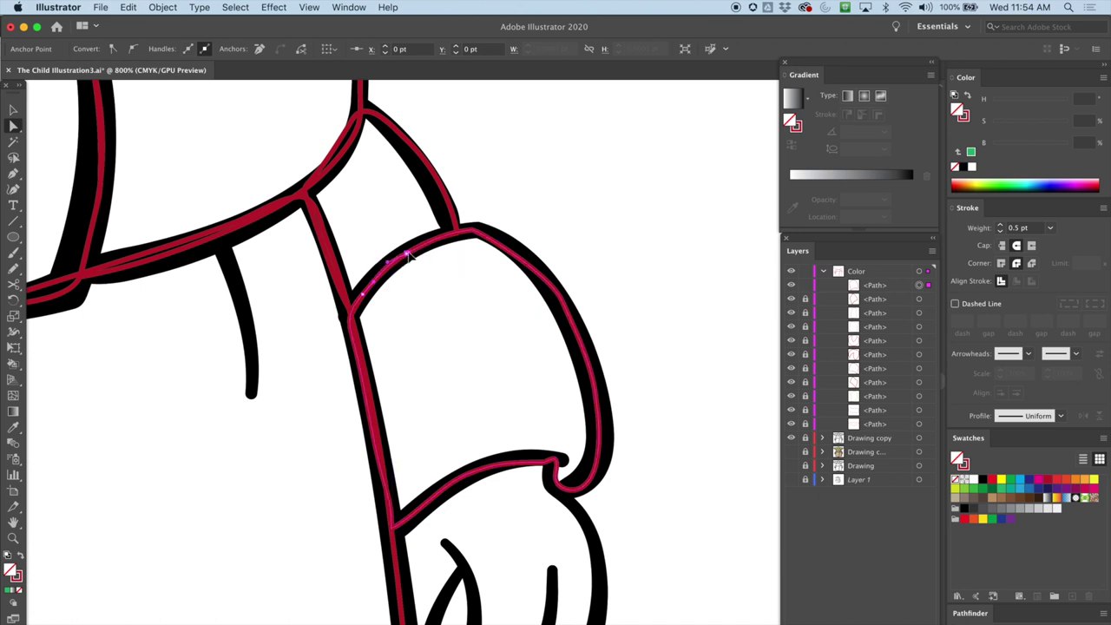
left_click(460, 323)
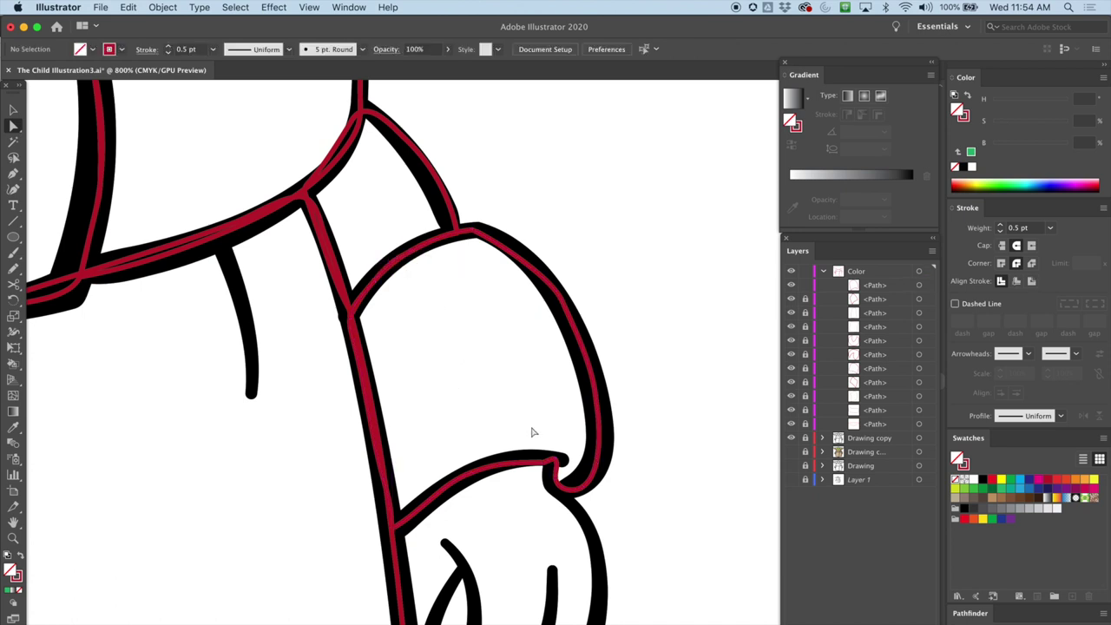
left_click(521, 473)
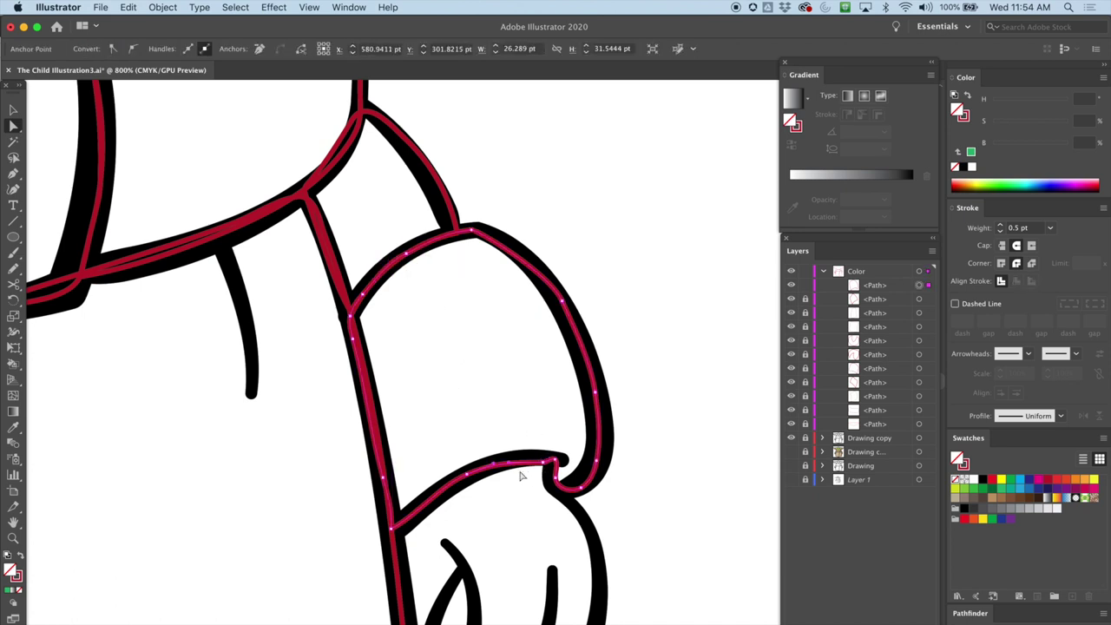
left_click(562, 461)
left_click_drag(478, 516, 442, 305)
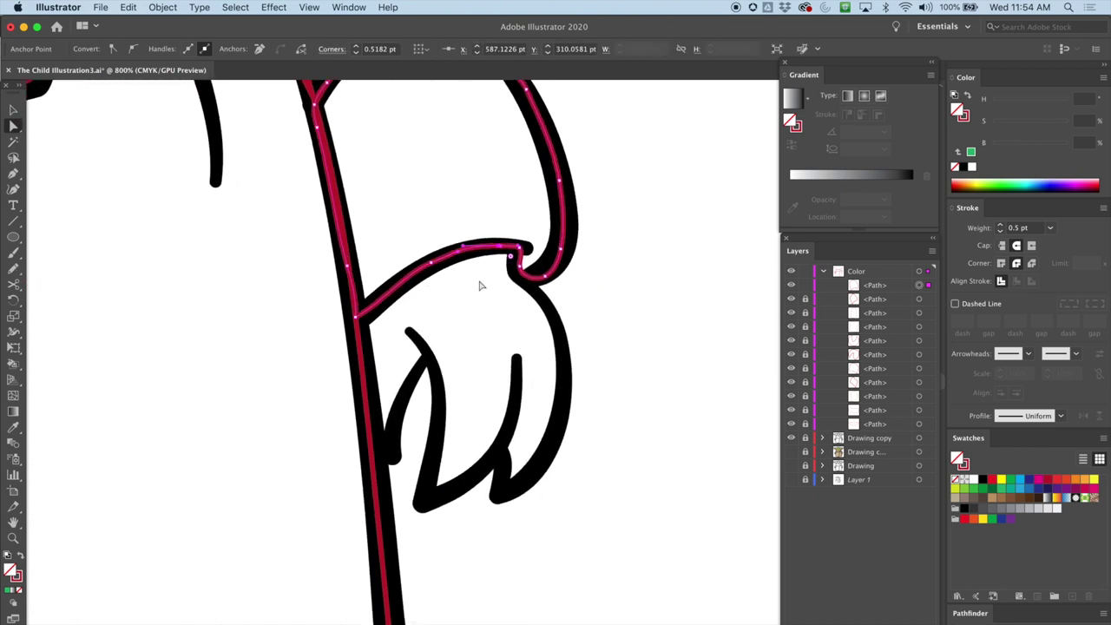
key("p")
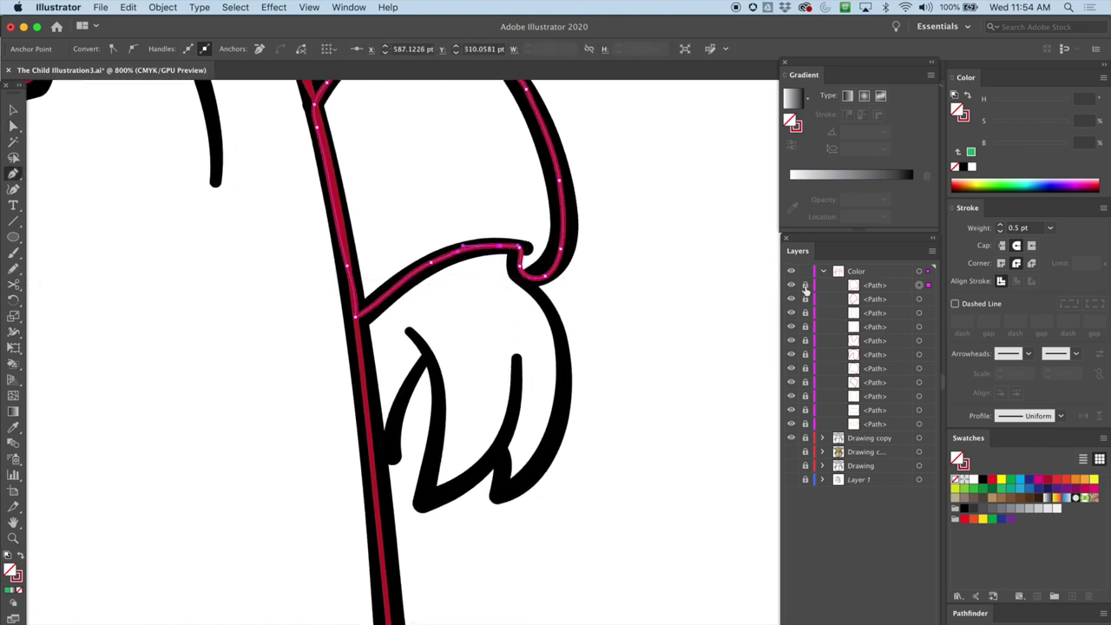
Step: Trace the right hand and its fingers below the cuff with the Pencil tool as one closed outline
key("super+shift+a")
key("n")
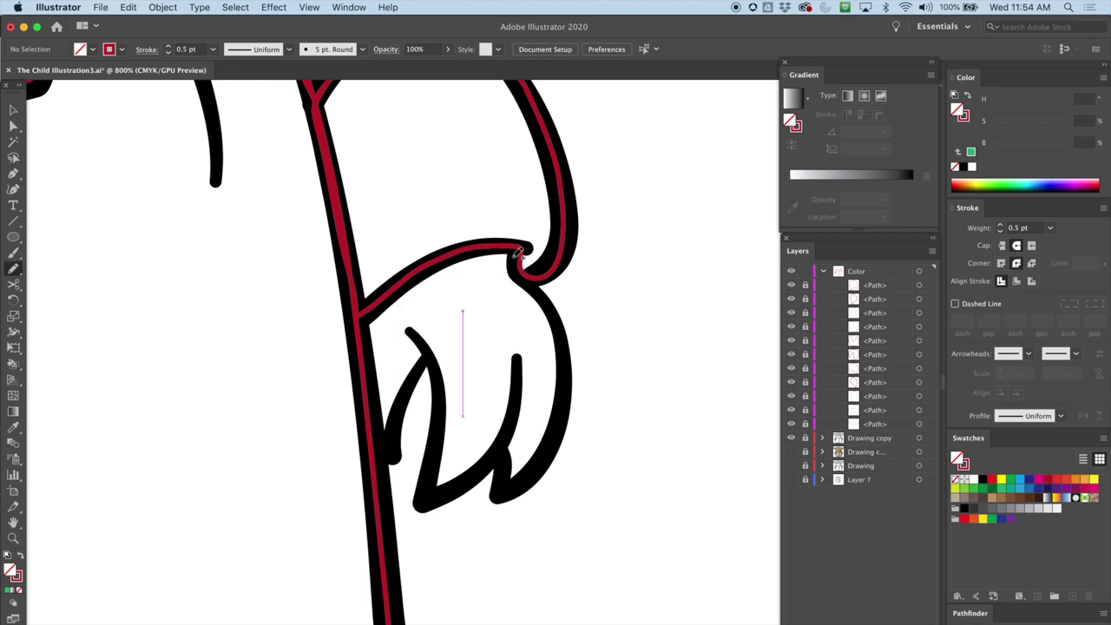
mouse_move(519, 257)
left_mouse_down()
mouse_move(559, 329)
mouse_move(563, 414)
mouse_move(510, 491)
mouse_move(499, 456)
mouse_move(426, 498)
mouse_move(439, 411)
mouse_move(429, 359)
mouse_move(393, 453)
mouse_move(357, 371)
mouse_move(356, 318)
mouse_move(434, 261)
mouse_move(522, 248)
left_mouse_up()
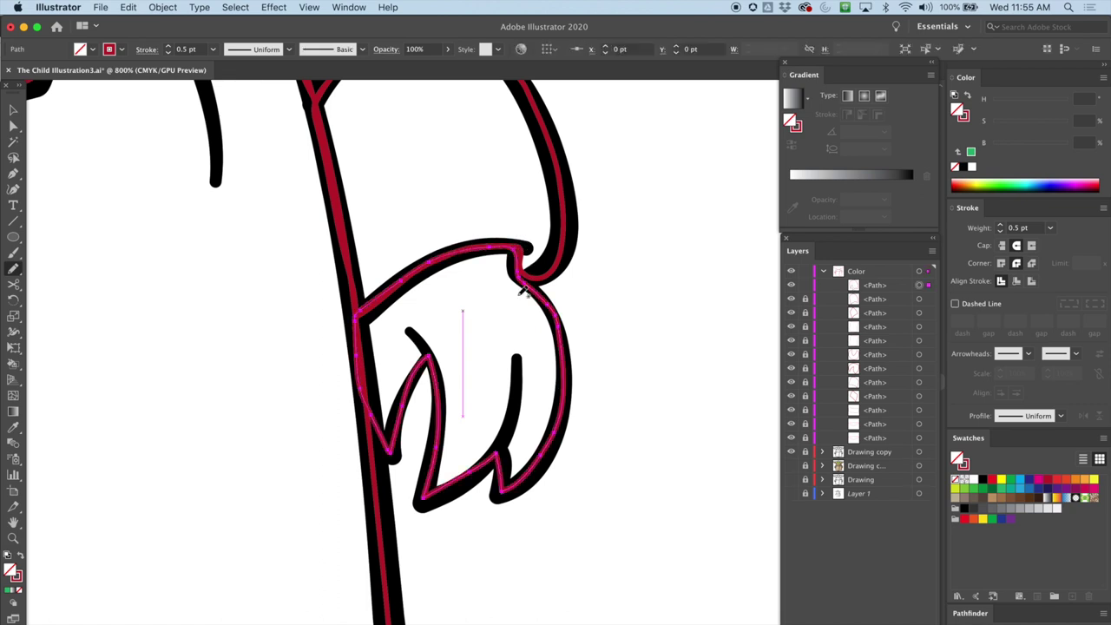
Step: Reshape the right hand's outline at the middle fingertip, the gap between the fingers and the outer edge to follow the black line
key("a")
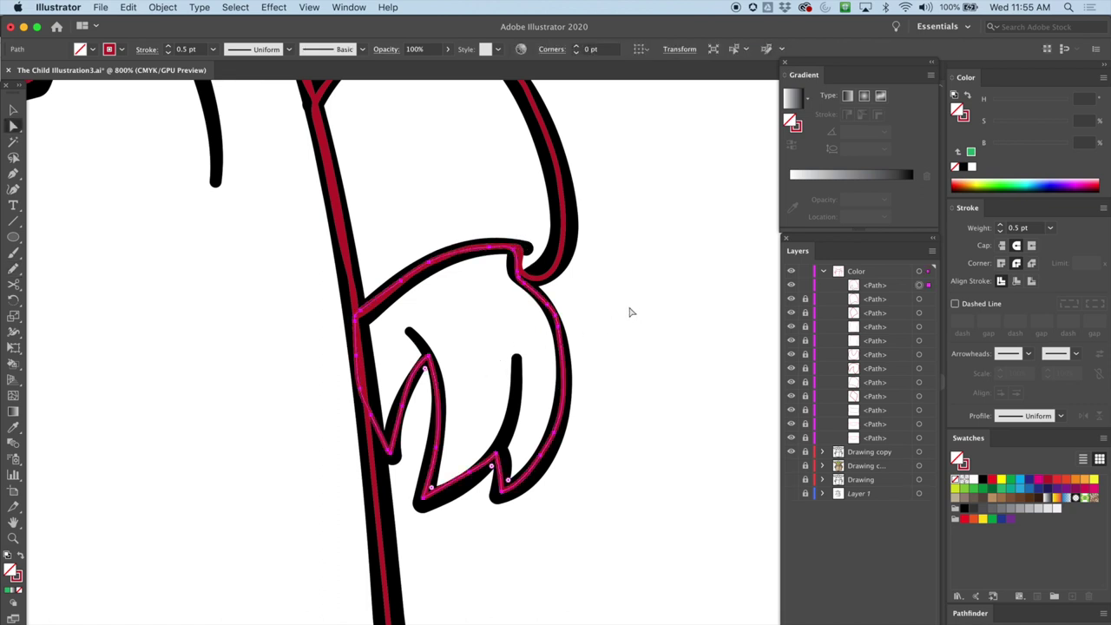
left_click(473, 480)
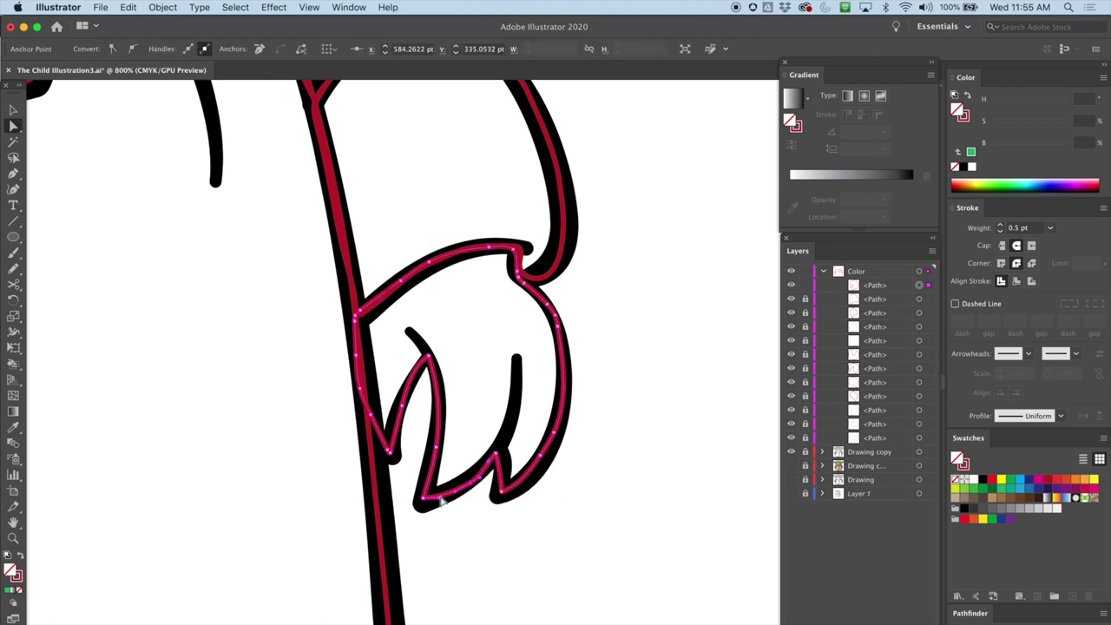
left_click_drag(501, 452, 502, 450)
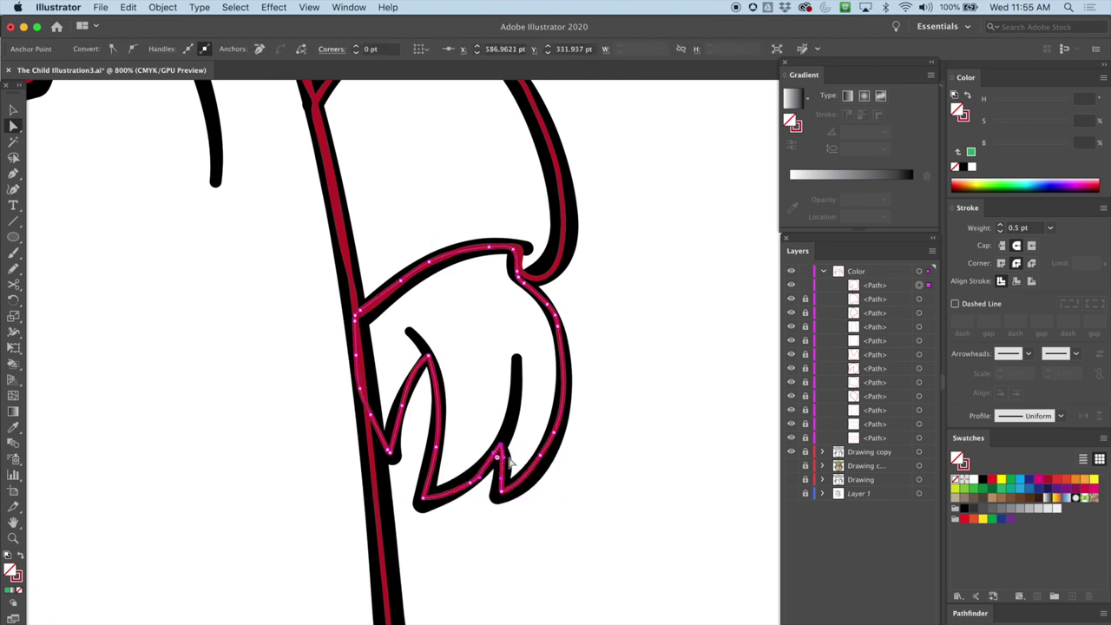
left_click_drag(470, 484, 464, 482)
left_click_drag(556, 315, 557, 322)
left_click_drag(542, 460, 550, 461)
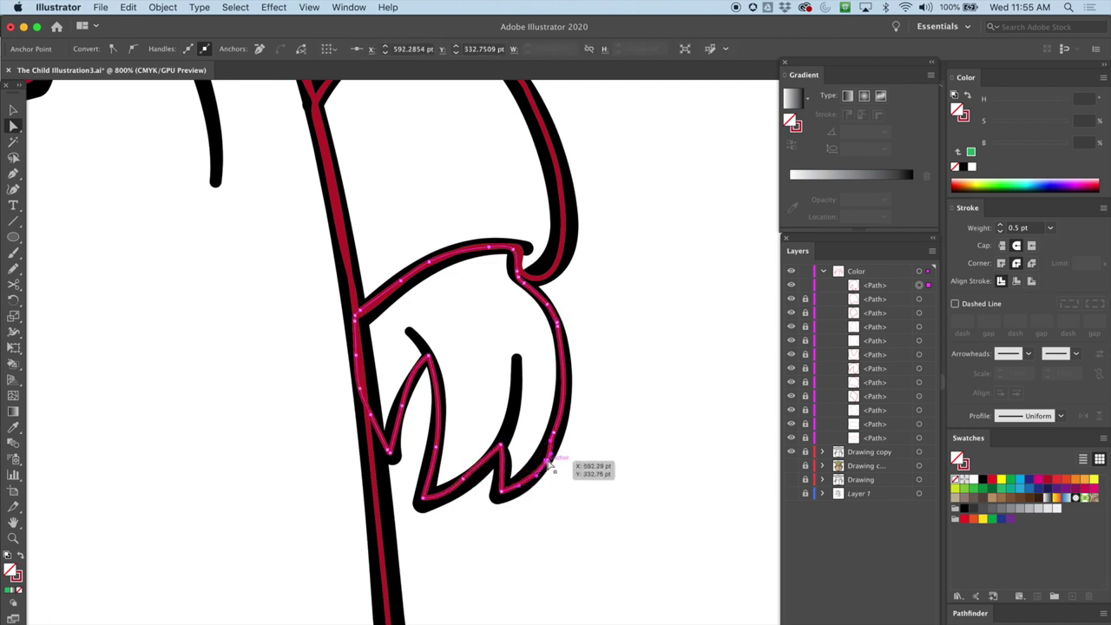
left_click(595, 425)
Step: Unlock the paths on the Color layer, and move the collapsed layer directly below the Drawing copy layer
key("super+minus")
key("super+minus")
key("super+minus")
key("super+minus")
key("super+minus")
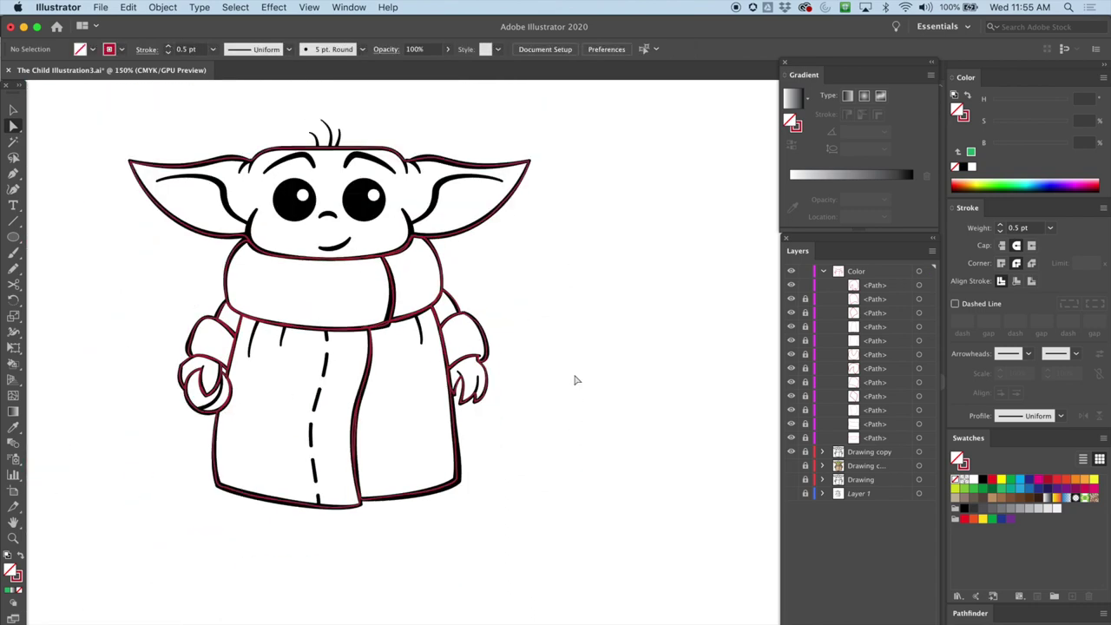
key("super+equal")
mouse_move(595, 298)
left_mouse_down()
mouse_move(643, 390)
mouse_move(653, 384)
left_mouse_up()
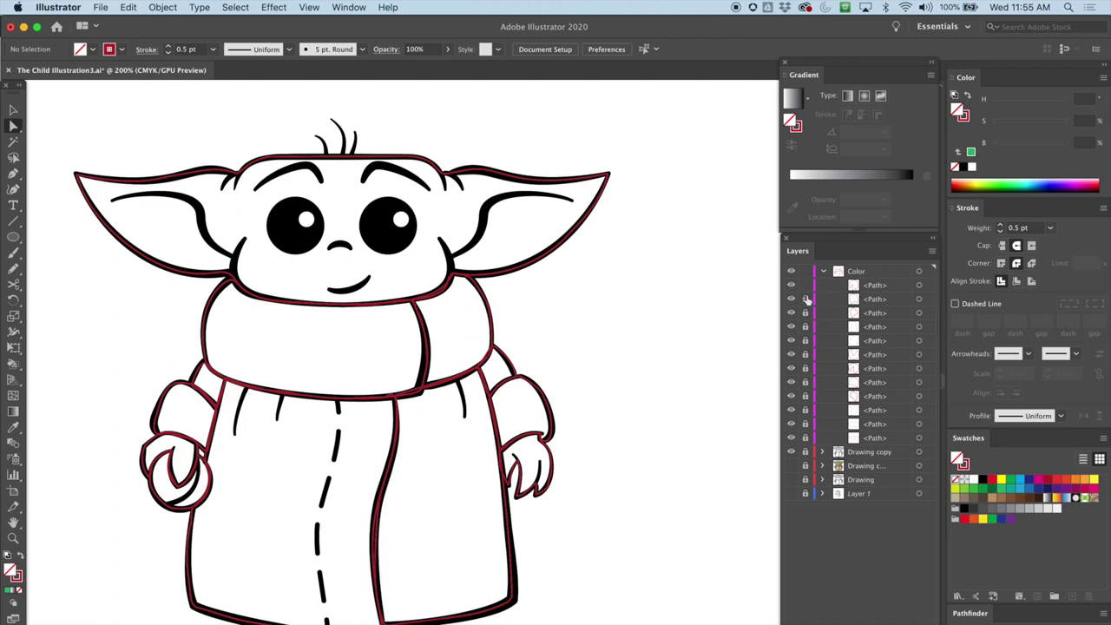
left_click_drag(807, 299, 806, 434)
left_click(822, 271)
left_click_drag(864, 276, 872, 299)
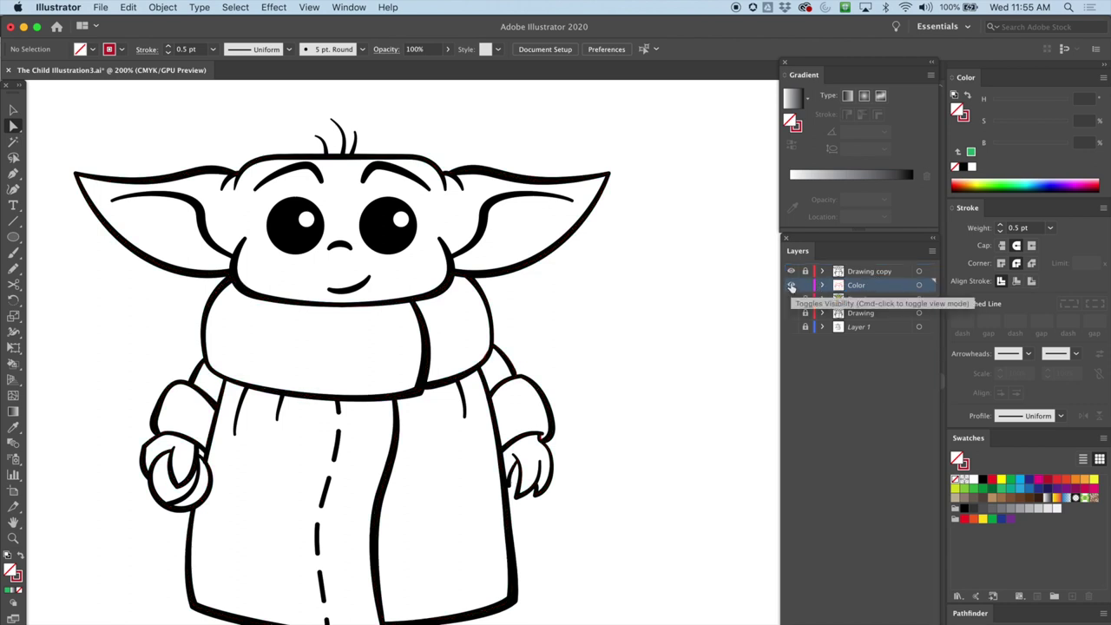
Step: Hide and show the Drawing copy layer to compare the traced Color outlines with the line art, and inspect the character up close
left_click(791, 272)
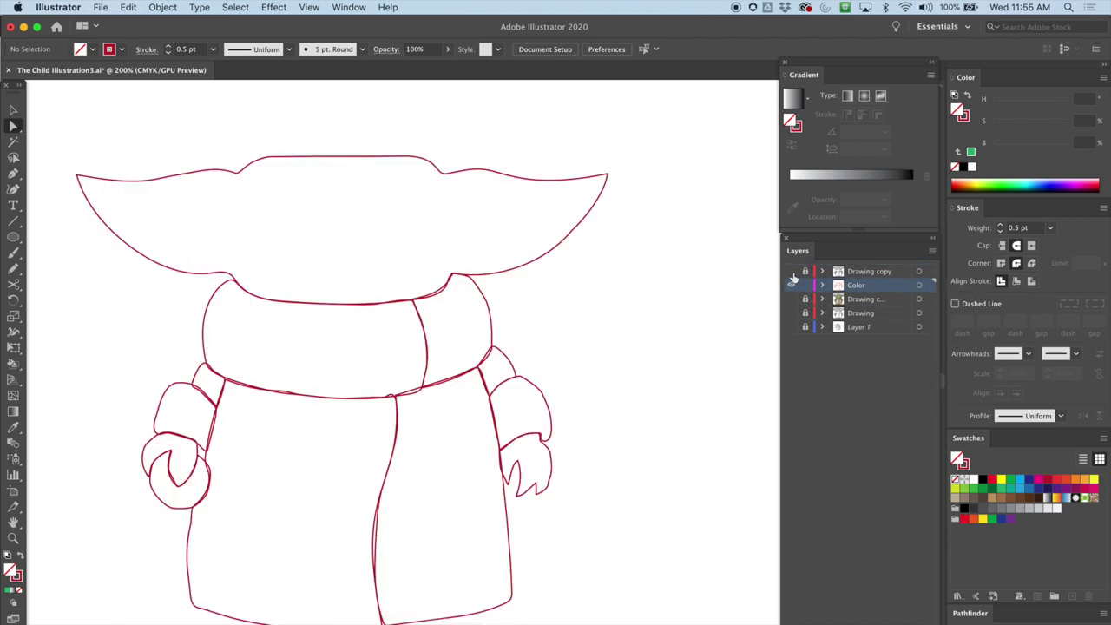
left_click(792, 272)
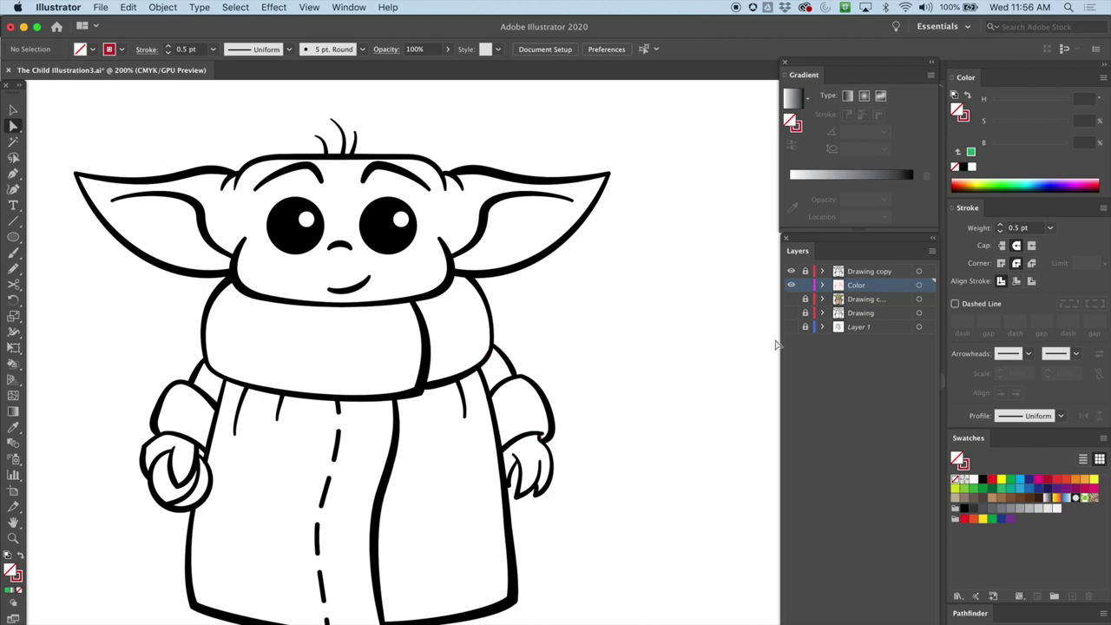
left_click(792, 272)
left_click(792, 272)
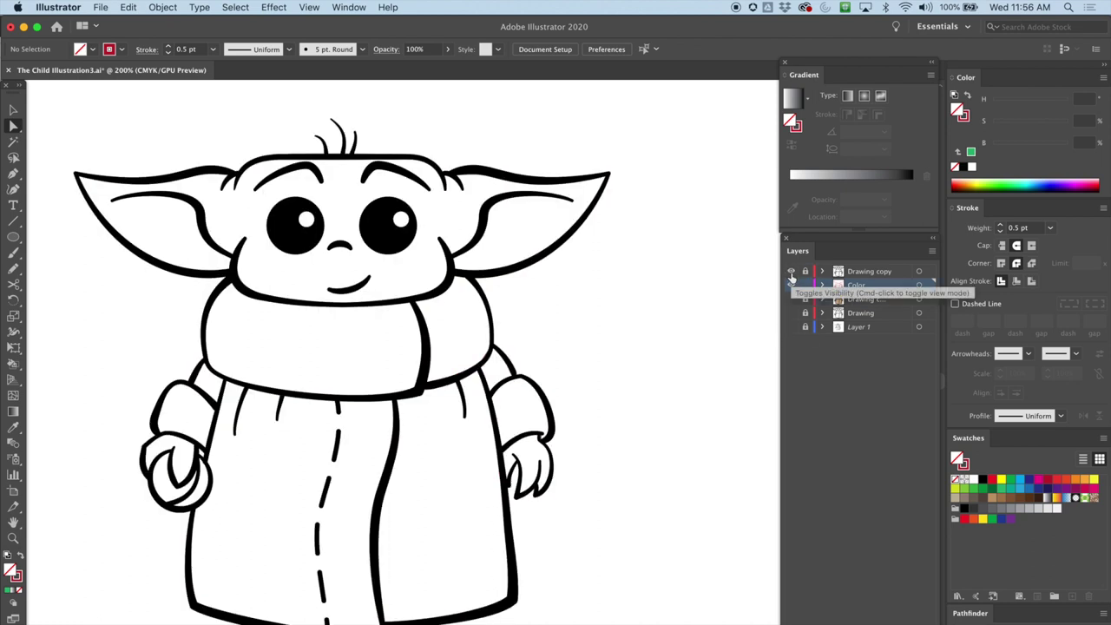
key("super+equal")
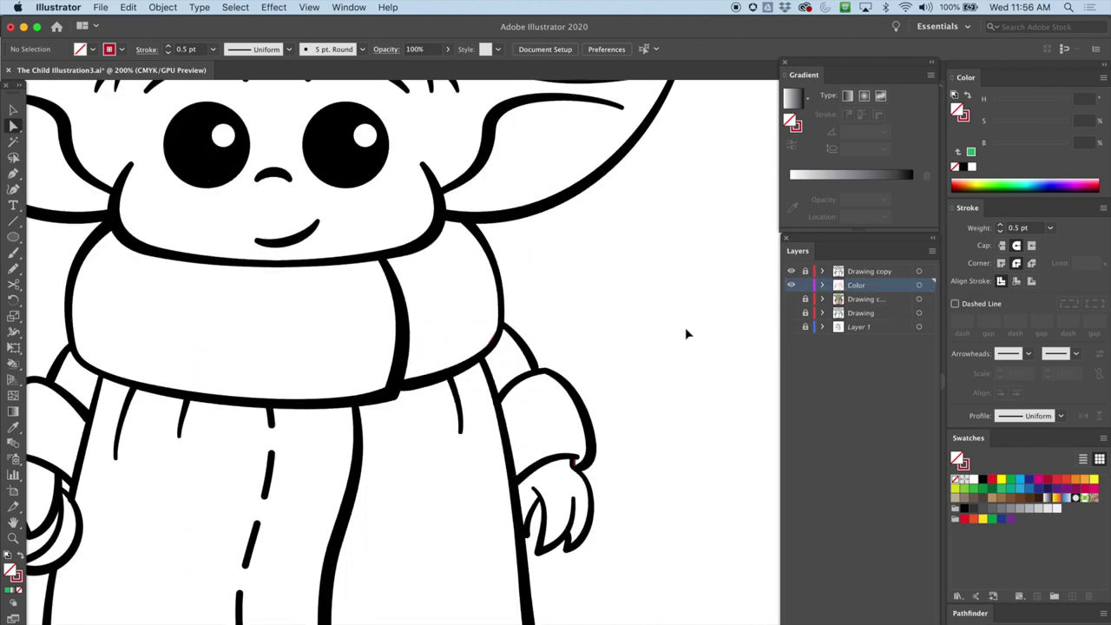
left_click_drag(535, 247, 628, 251)
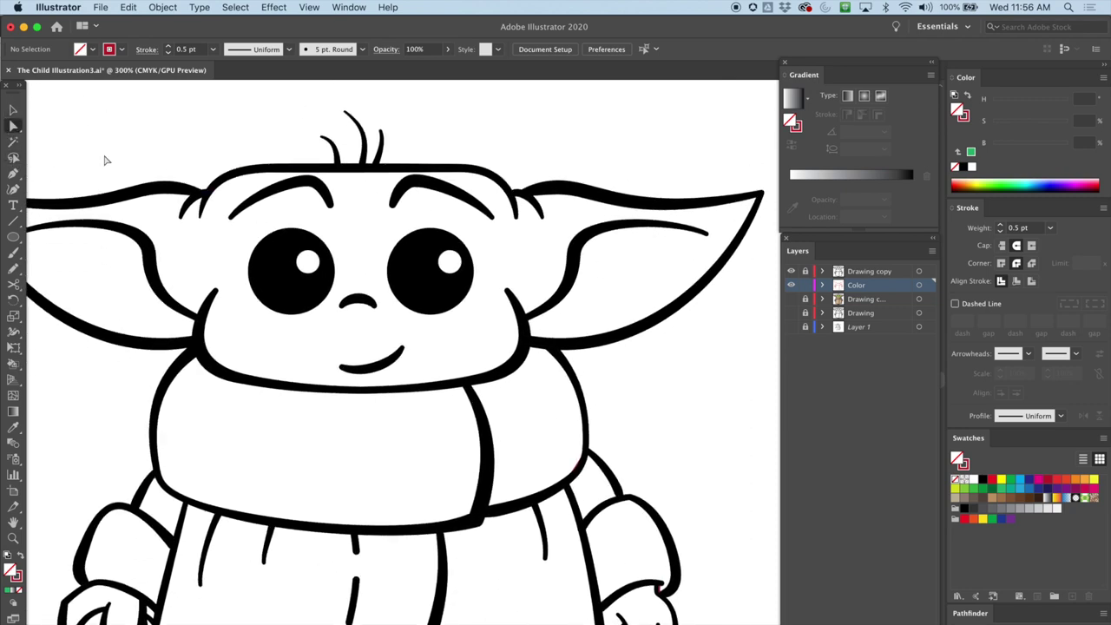
Step: Fill the traced head-and-ears path with the light green swatch (H 85.53, S 68.26, B 77.81)
left_click_drag(415, 212, 464, 270)
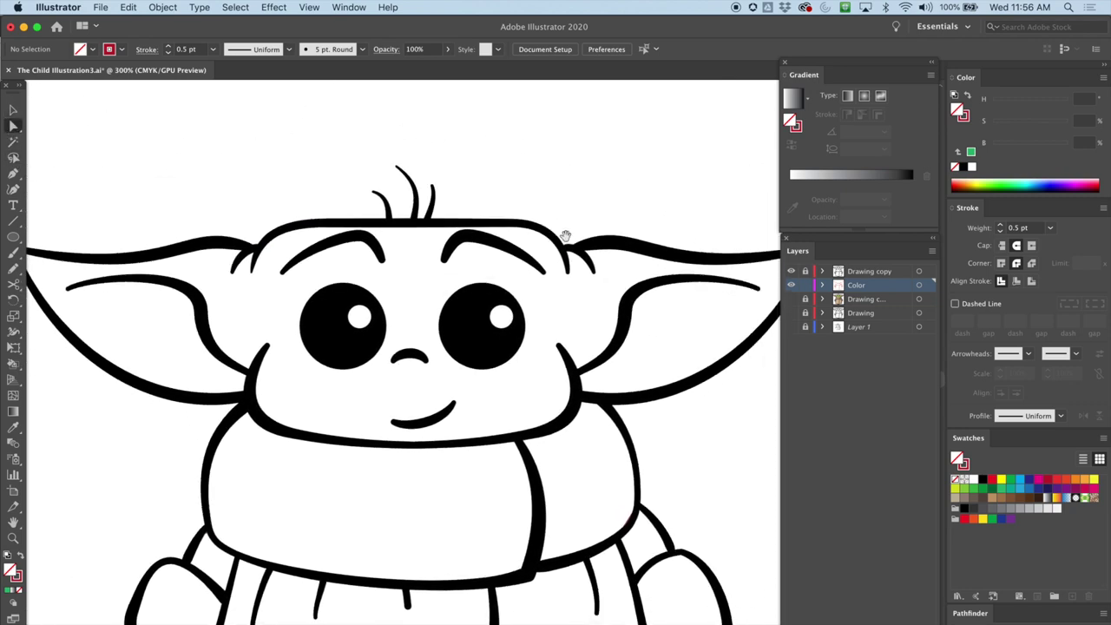
left_click_drag(565, 235, 510, 200)
left_click(23, 111)
left_click(682, 332)
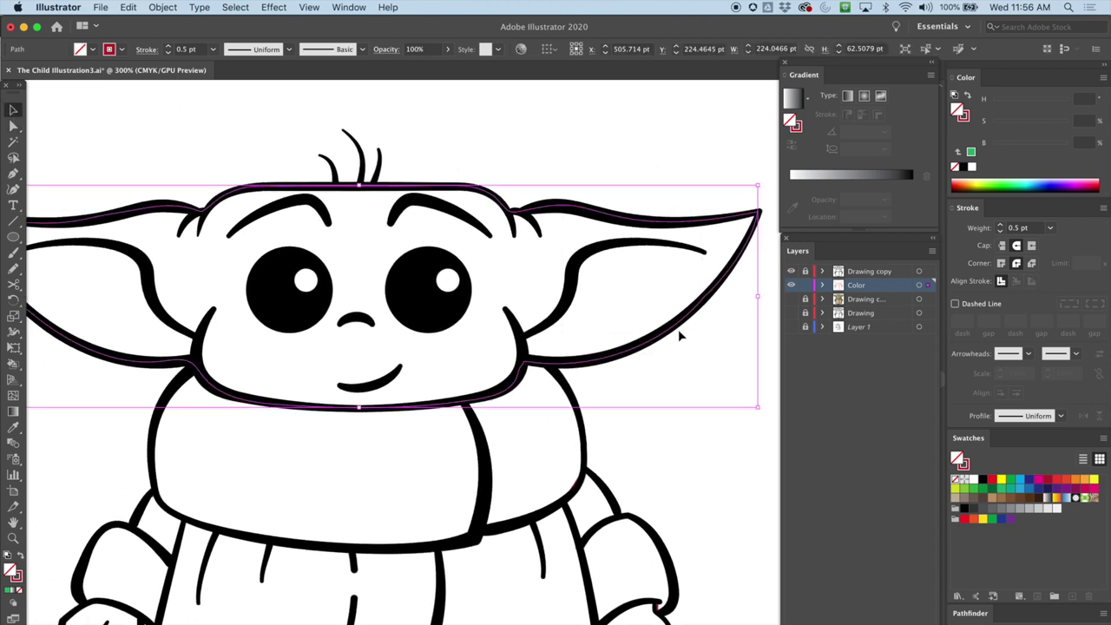
left_click(965, 489)
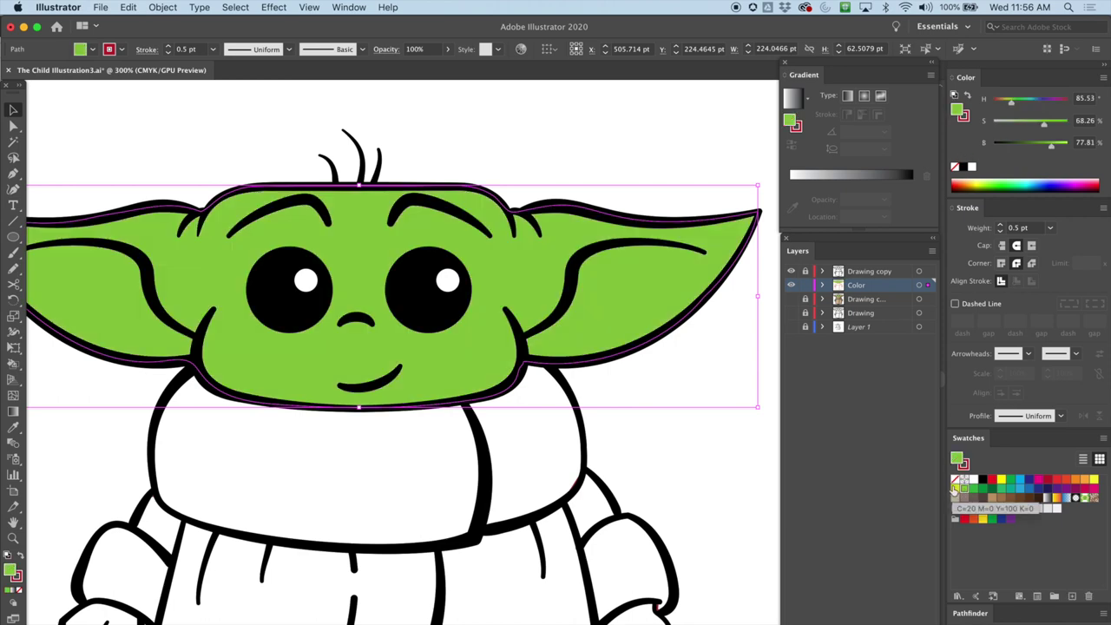
left_click(973, 489)
left_click(964, 489)
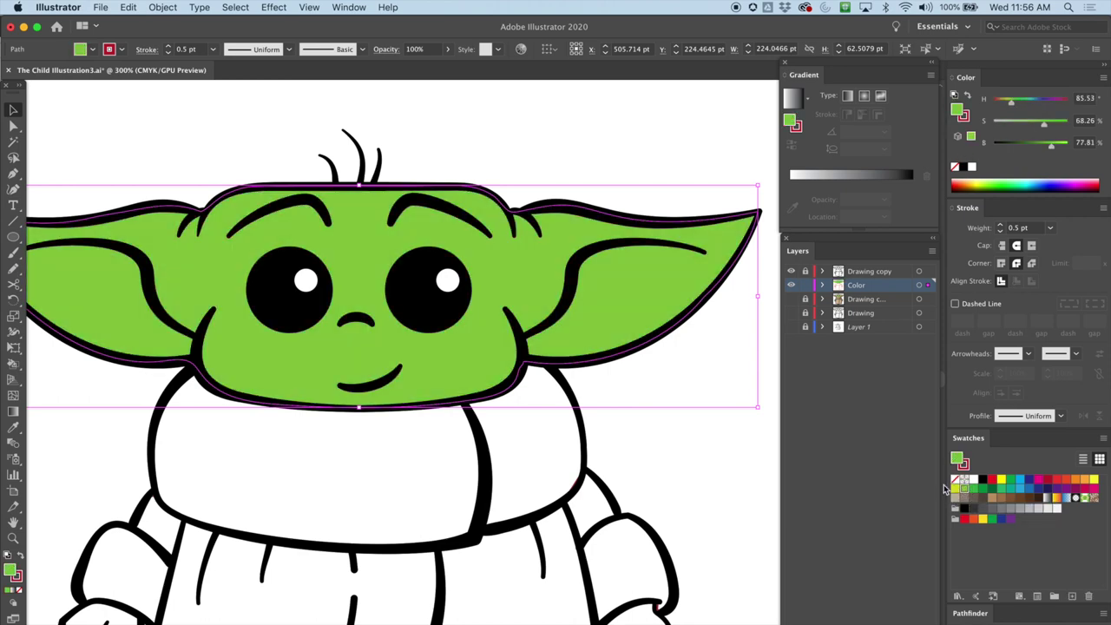
Step: Apply a freeform gradient in Points mode to the fill of the head-and-ears path
left_click_drag(381, 283, 432, 239)
scroll(433, 239, "up", 2)
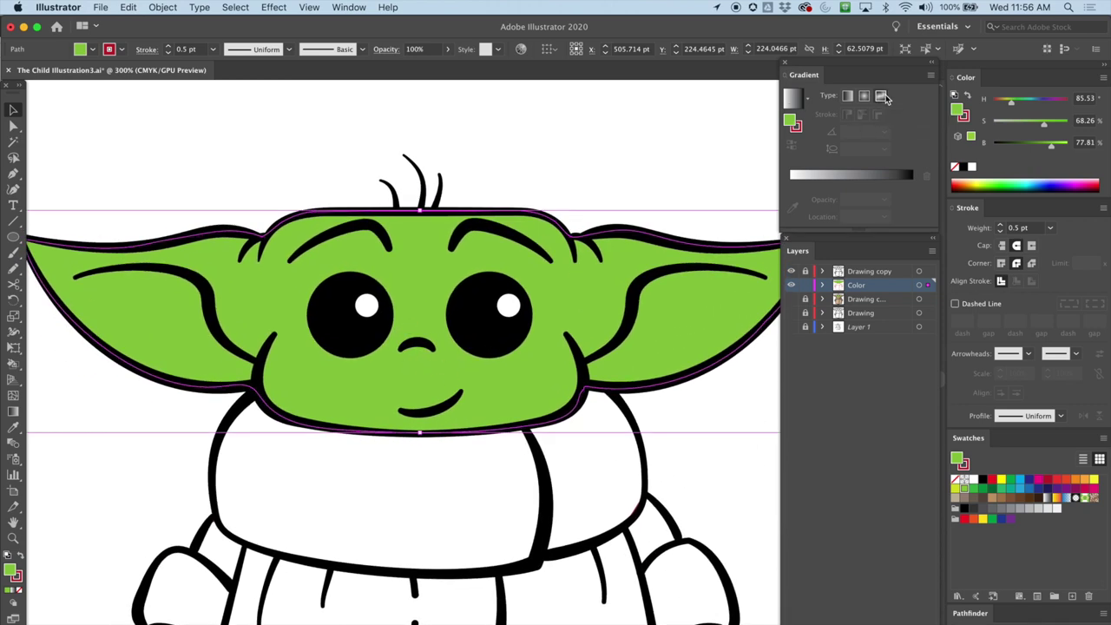
left_click(881, 96)
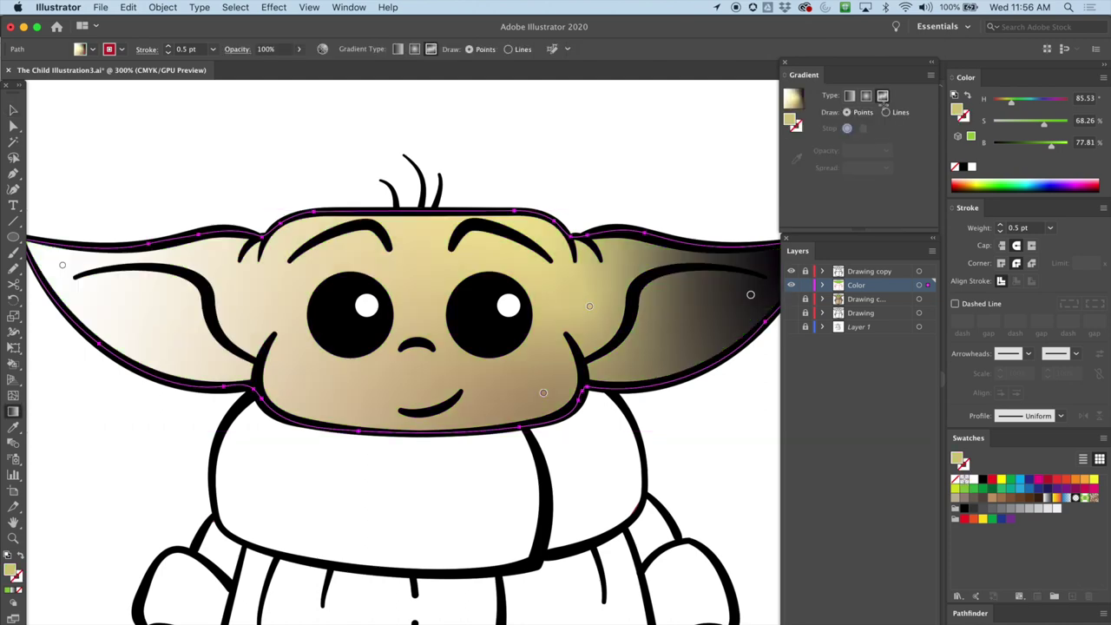
key("x")
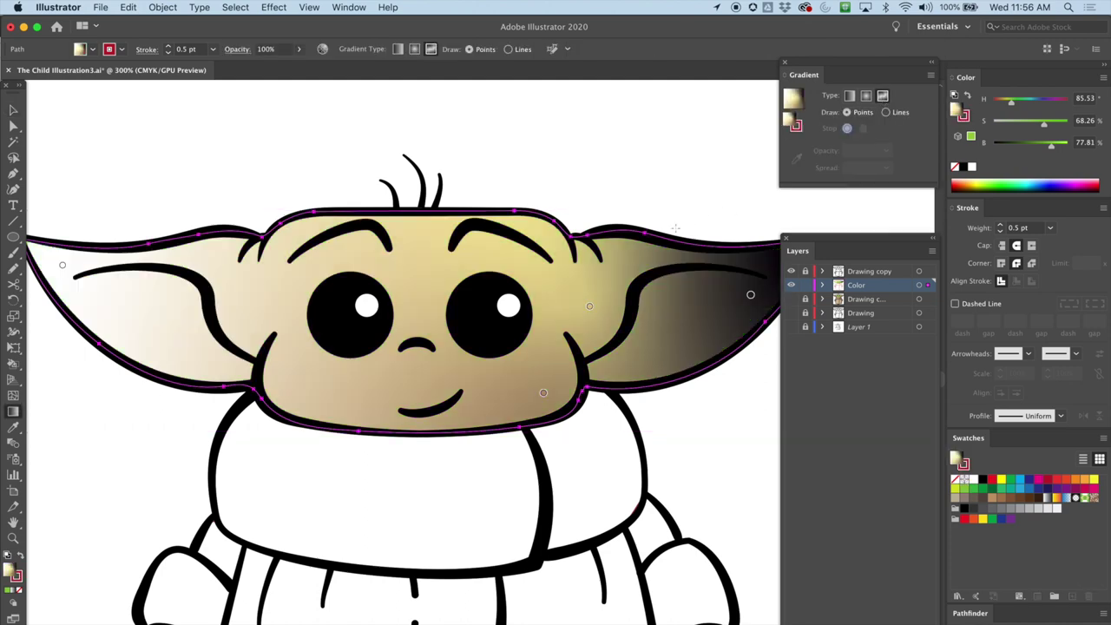
Step: Recolour the white gradient stop in the left ear with the light green swatch
scroll(401, 342, "down", 2)
left_click_drag(356, 285, 350, 385)
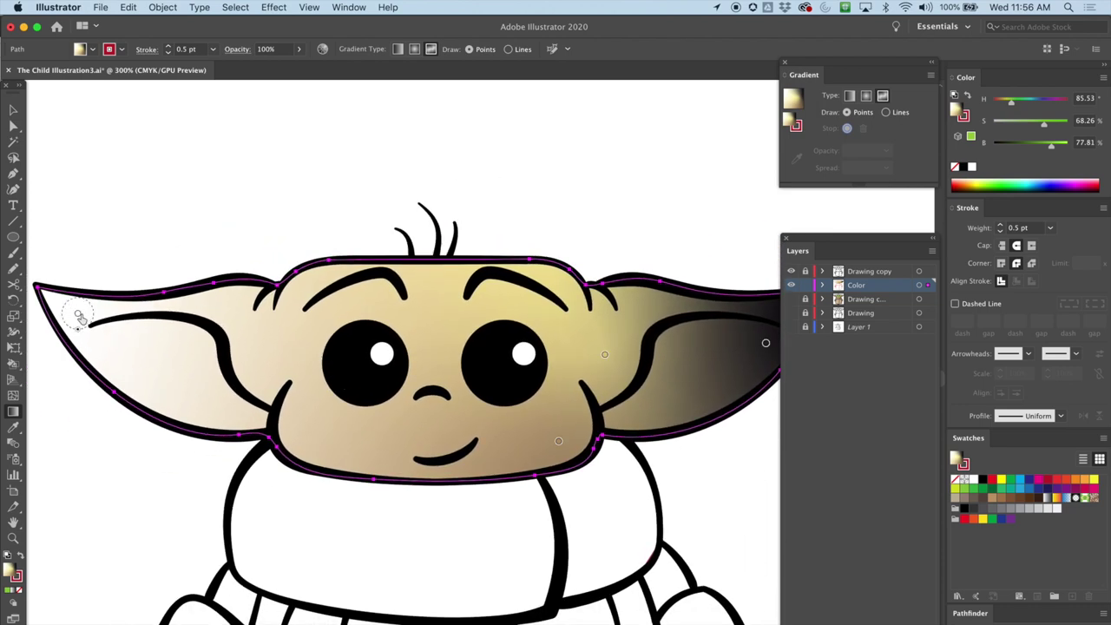
left_click(78, 317)
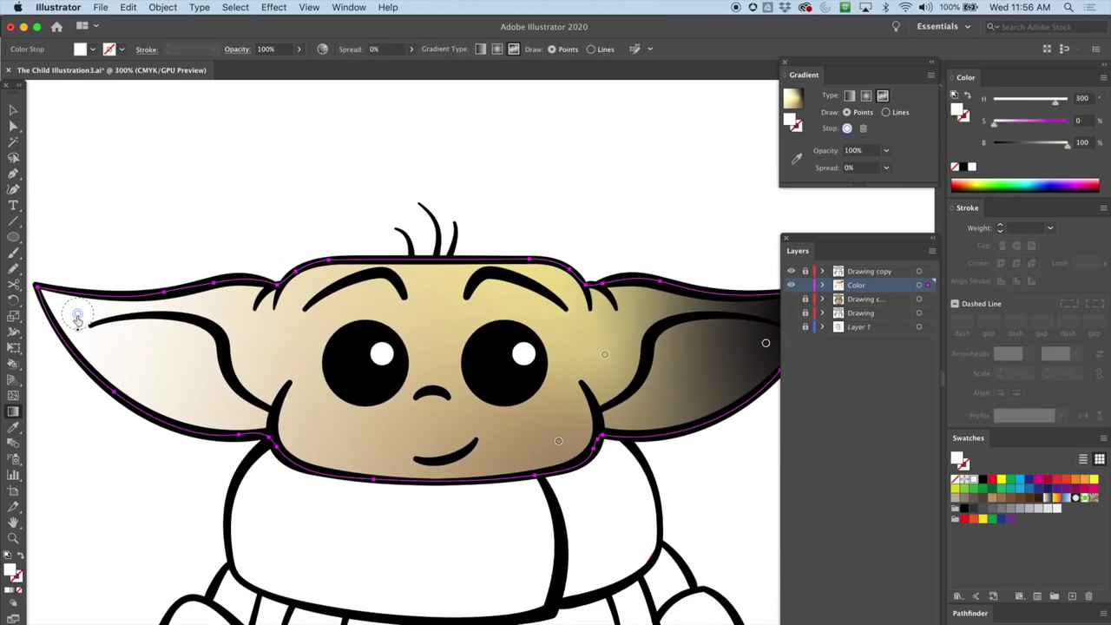
double_click(78, 317)
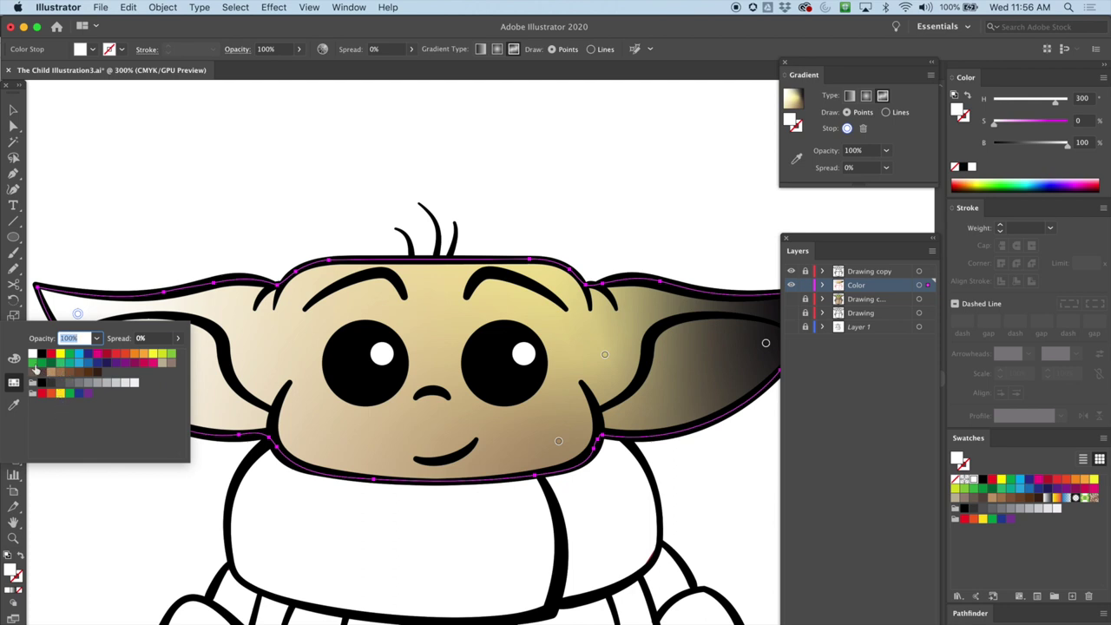
left_click(174, 358)
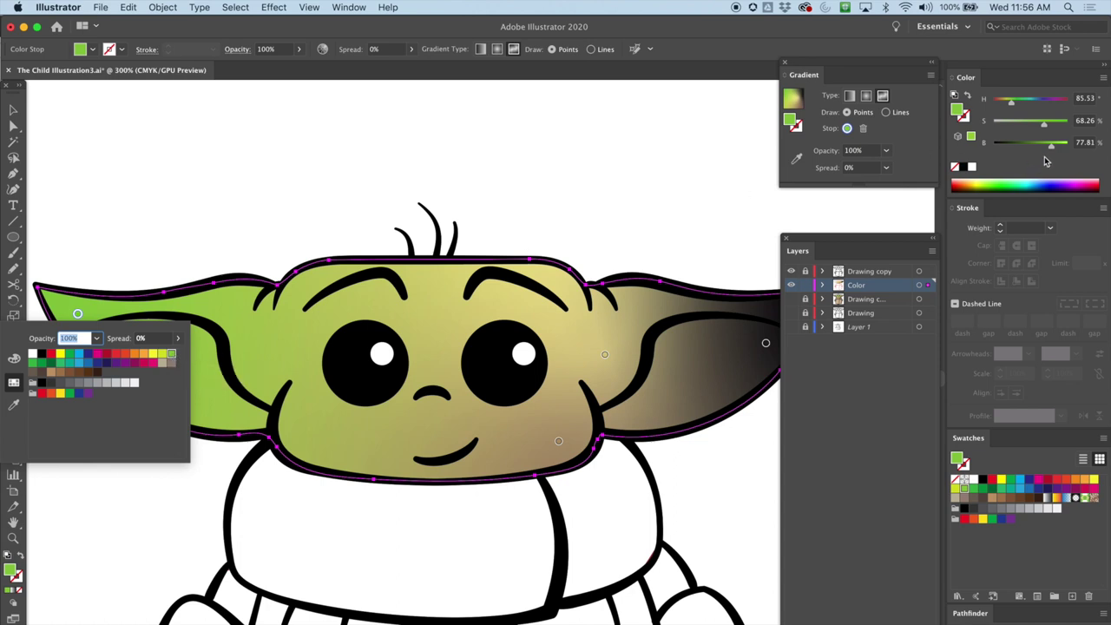
Step: Set the left ear stop's saturation to 62% and brightness to 78%, and save that green as a new swatch
left_click(1043, 127)
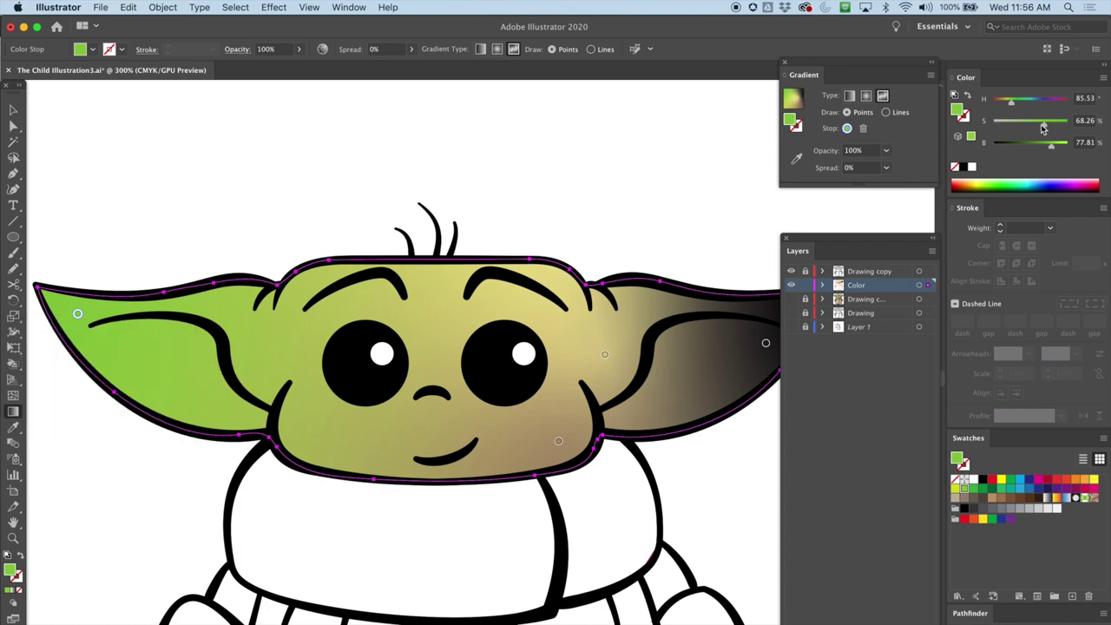
mouse_move(1043, 128)
left_mouse_down()
mouse_move(1033, 127)
mouse_move(1046, 128)
left_mouse_up()
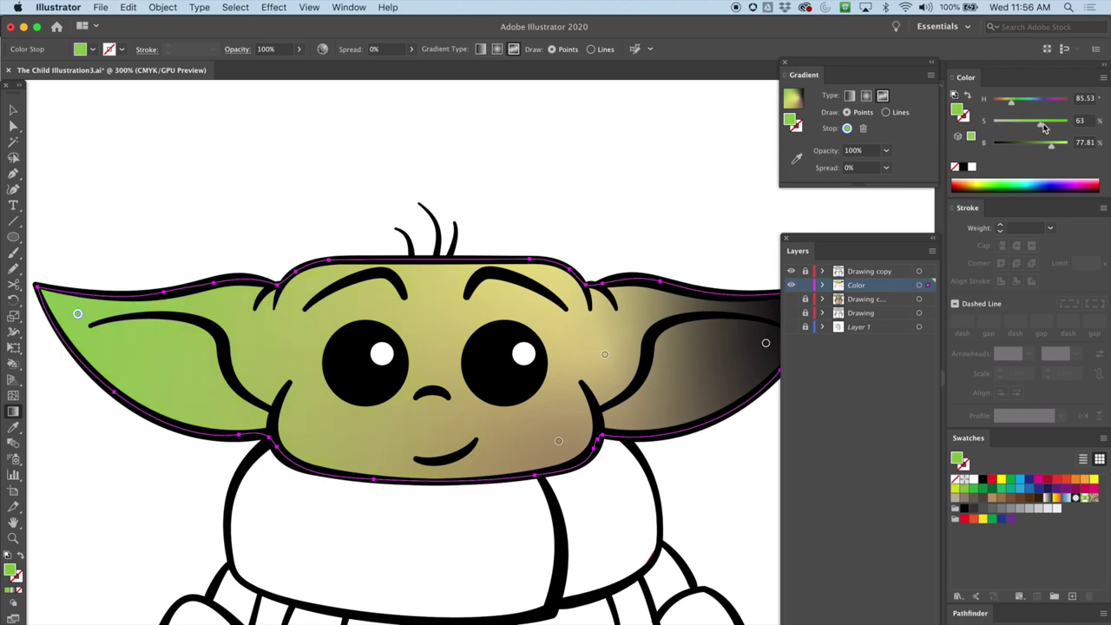
left_click(1103, 76)
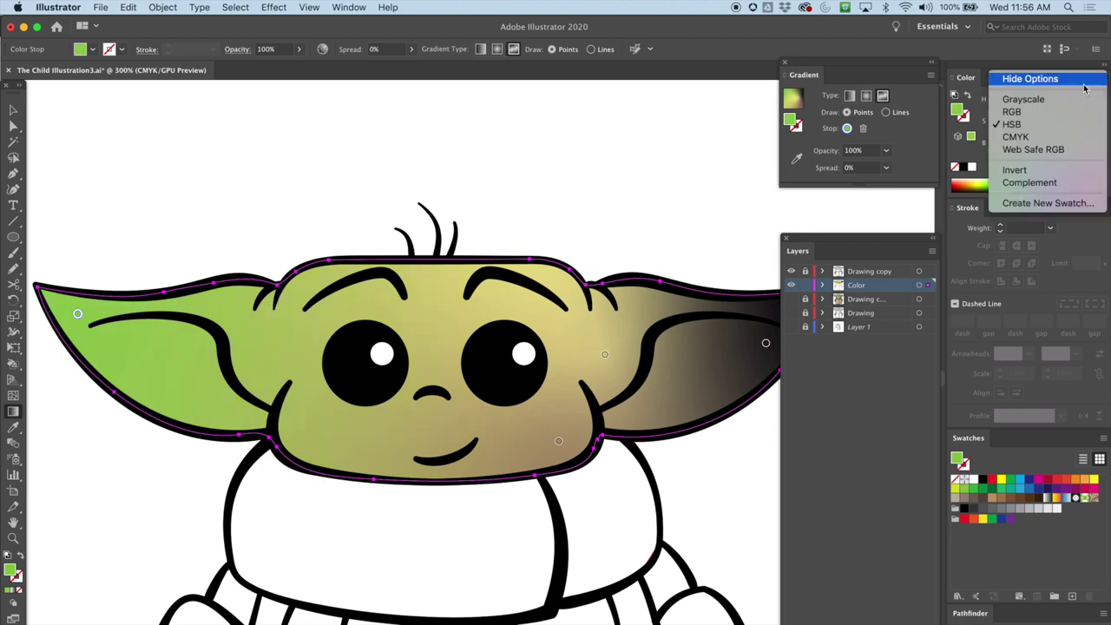
left_click(1039, 127)
left_click_drag(1055, 148, 1052, 149)
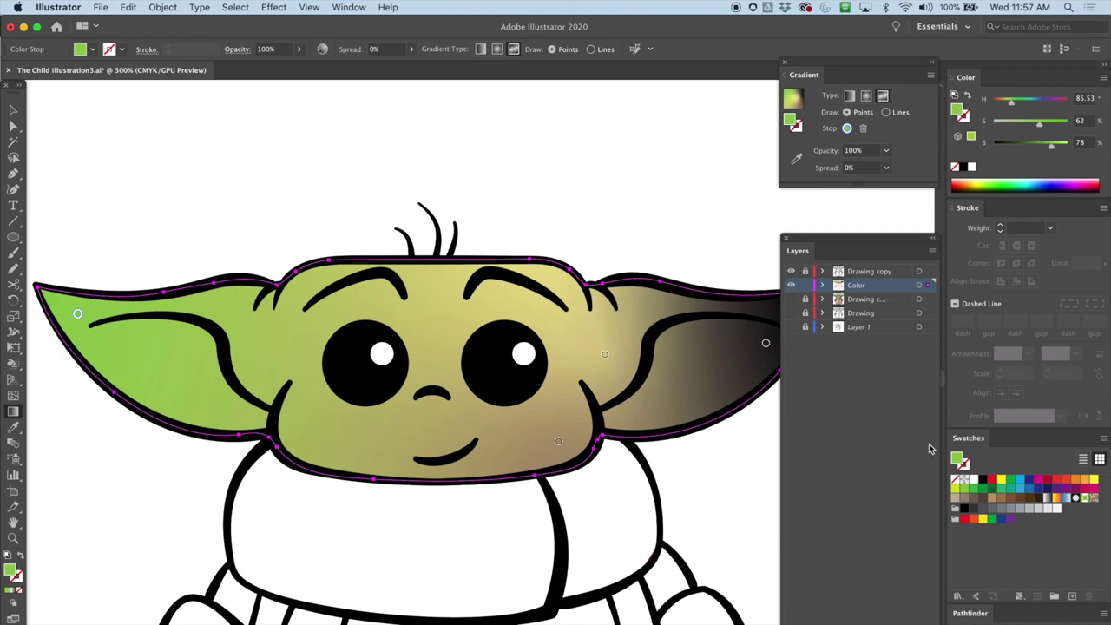
left_click_drag(961, 464, 1077, 523)
key("x")
Step: Recolour the black gradient stop in the right ear with the saved green swatch
mouse_move(640, 349)
left_mouse_down()
mouse_move(564, 370)
mouse_move(692, 335)
mouse_move(614, 352)
left_mouse_up()
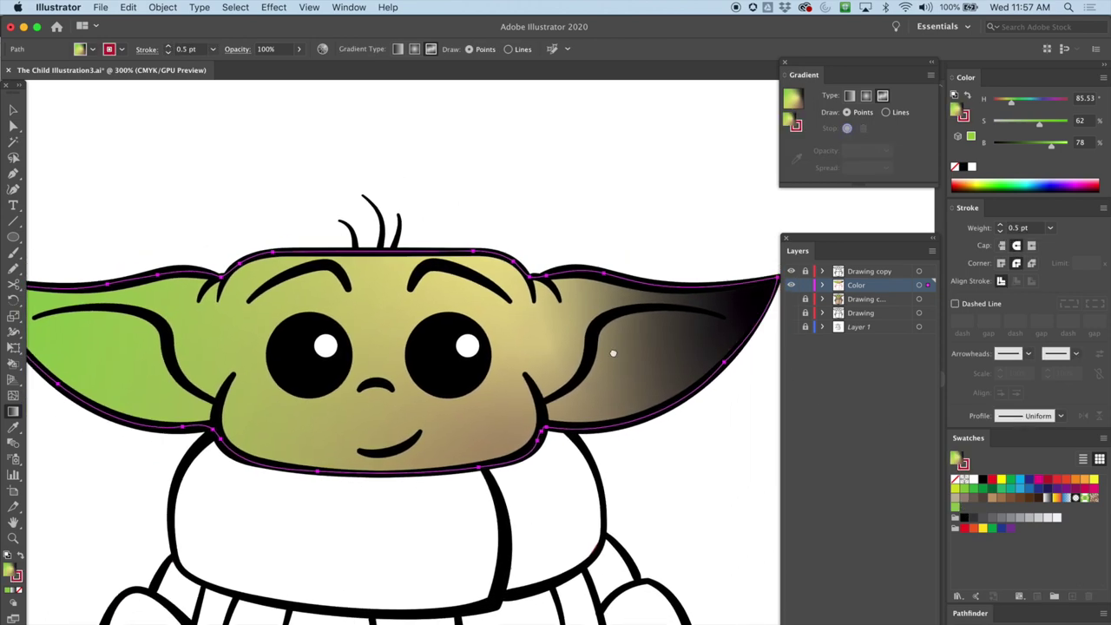
left_click(709, 335)
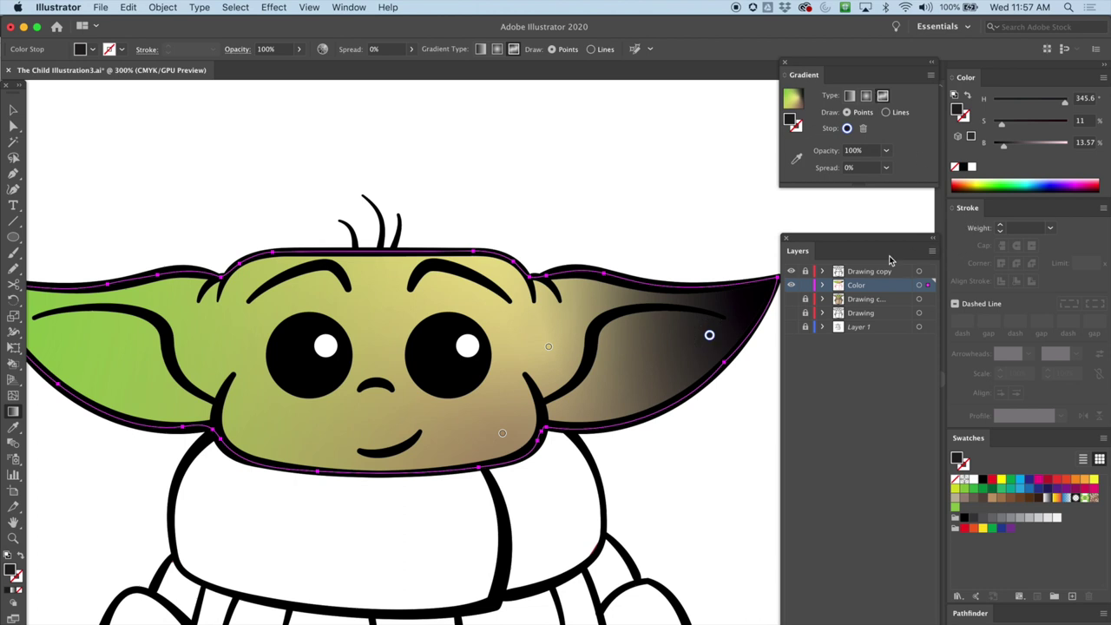
left_click(955, 507)
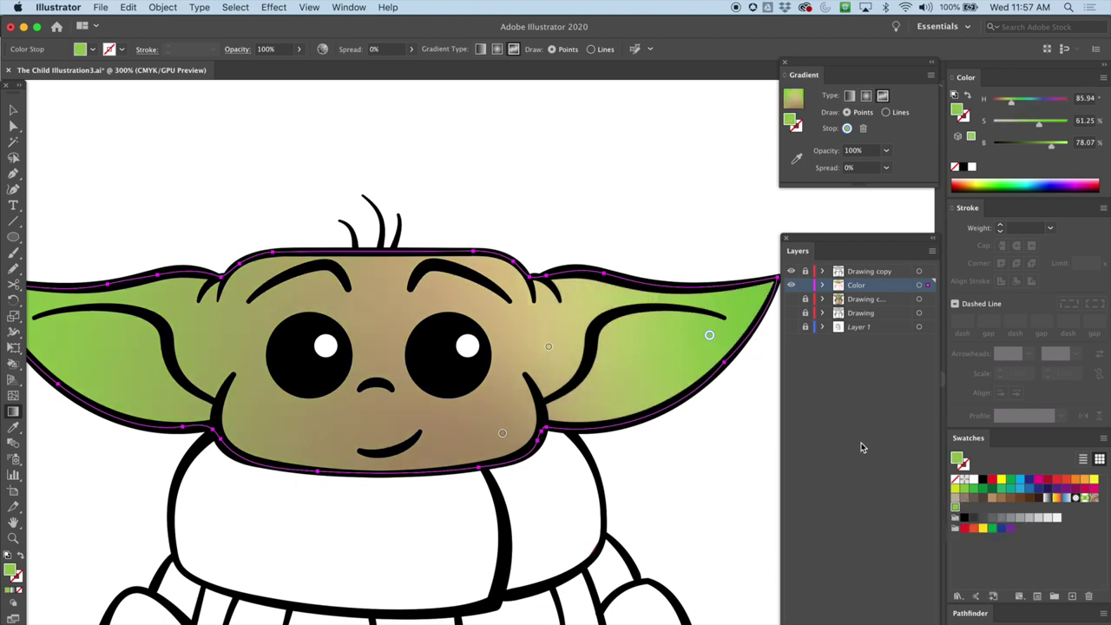
Step: Delete the two tan gradient stops on the right side of the face, keeping only the green ear stops
left_click_drag(549, 350, 507, 417)
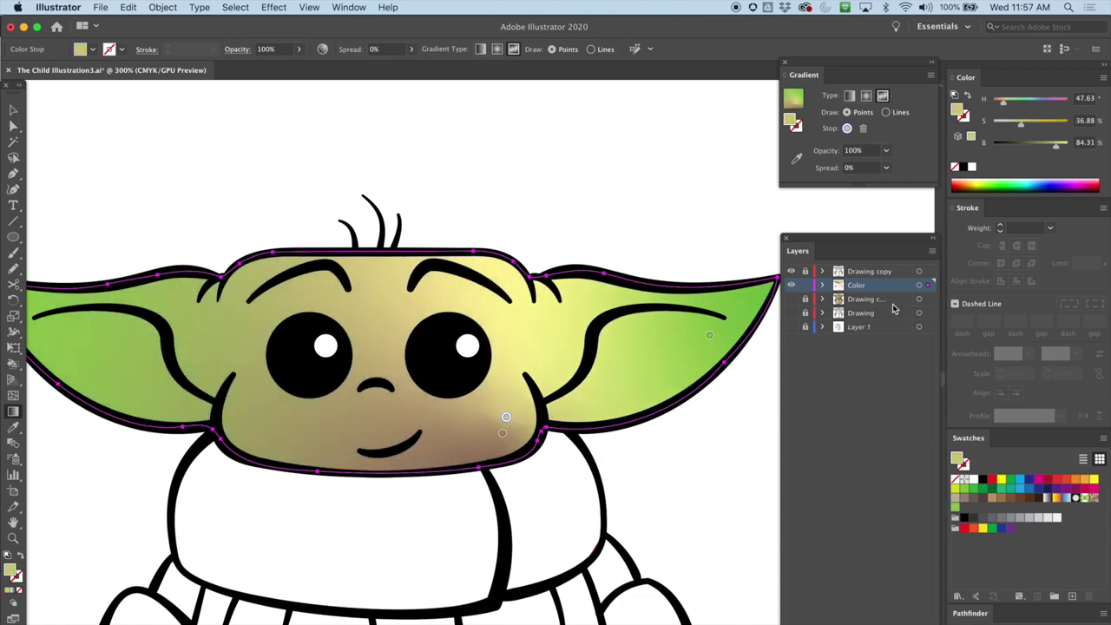
key("Delete")
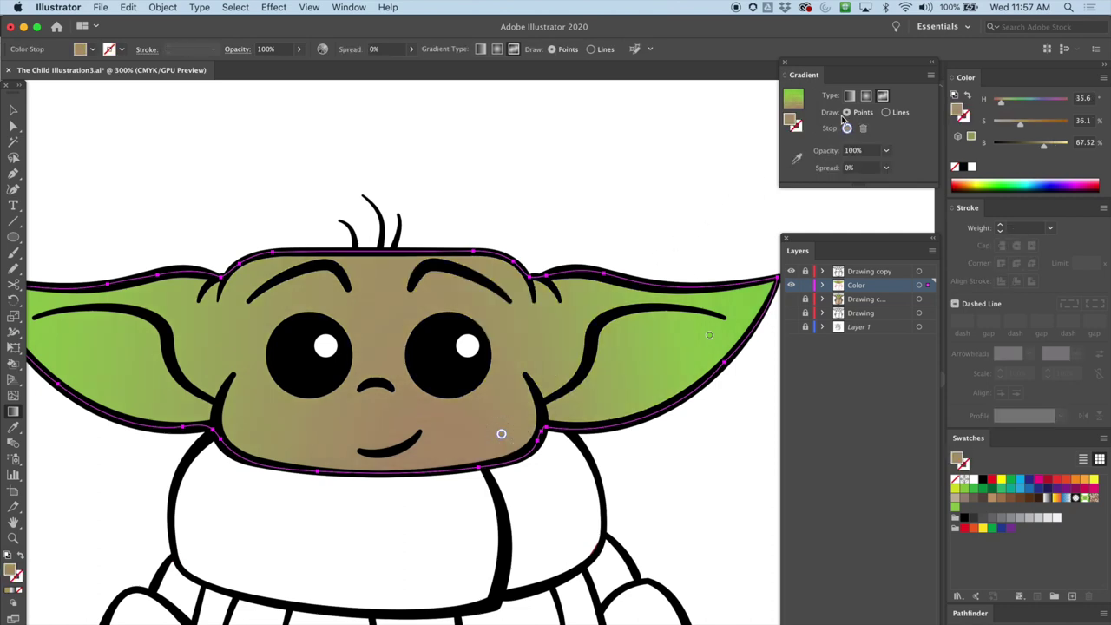
left_click(863, 129)
Step: Draw a freeform gradient line of white stops from above the right eye down the cheek and along the chin to the left jaw
left_click_drag(362, 352, 475, 323)
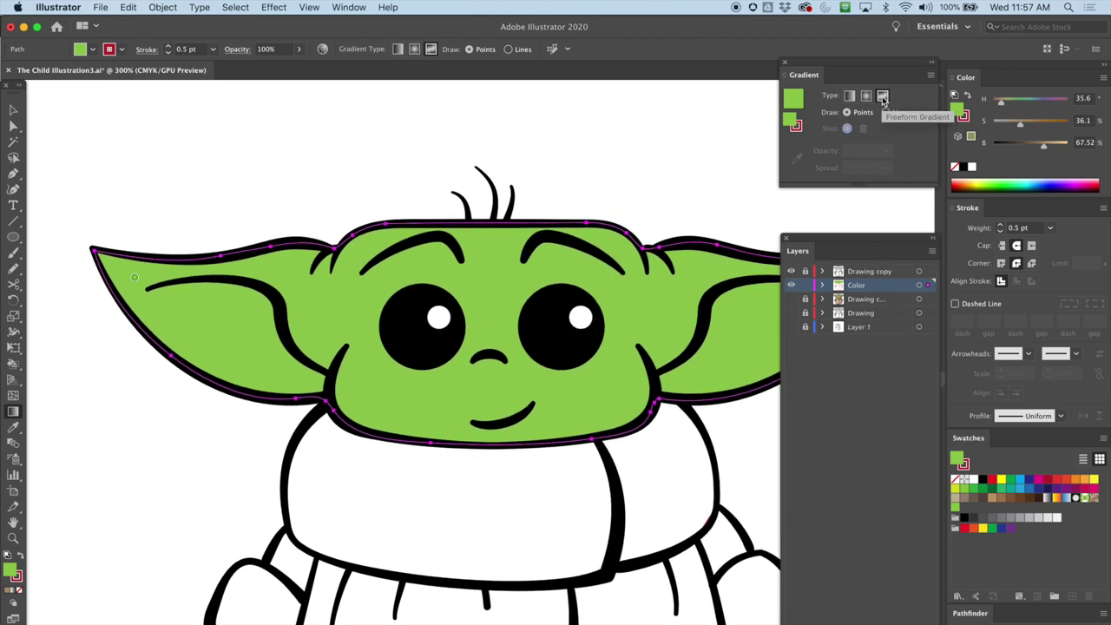
left_click(886, 113)
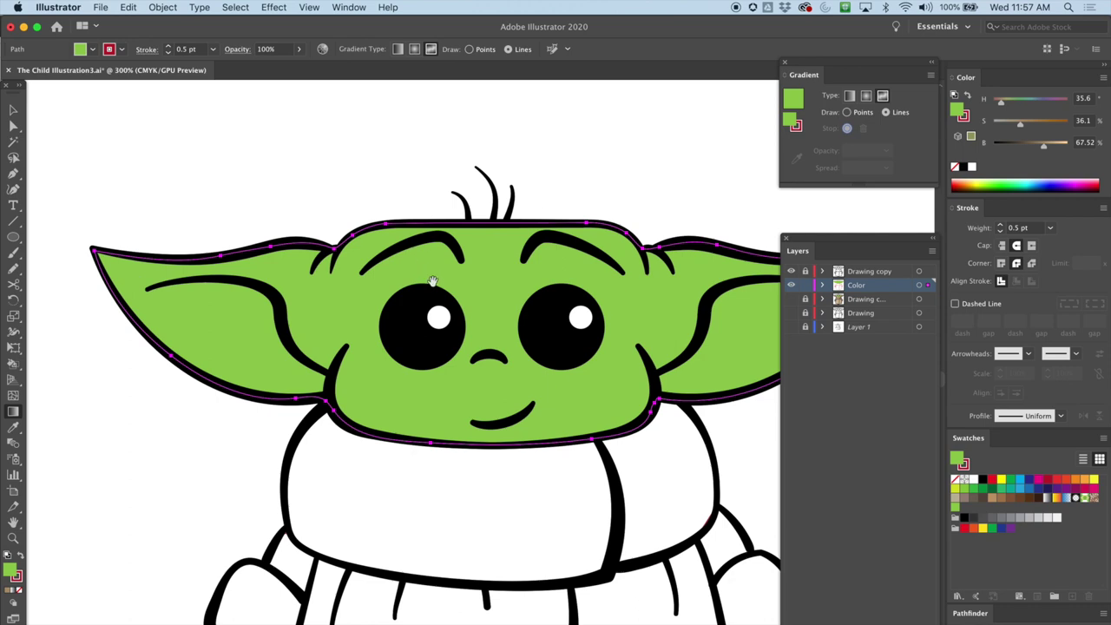
scroll(436, 283, "right", 10)
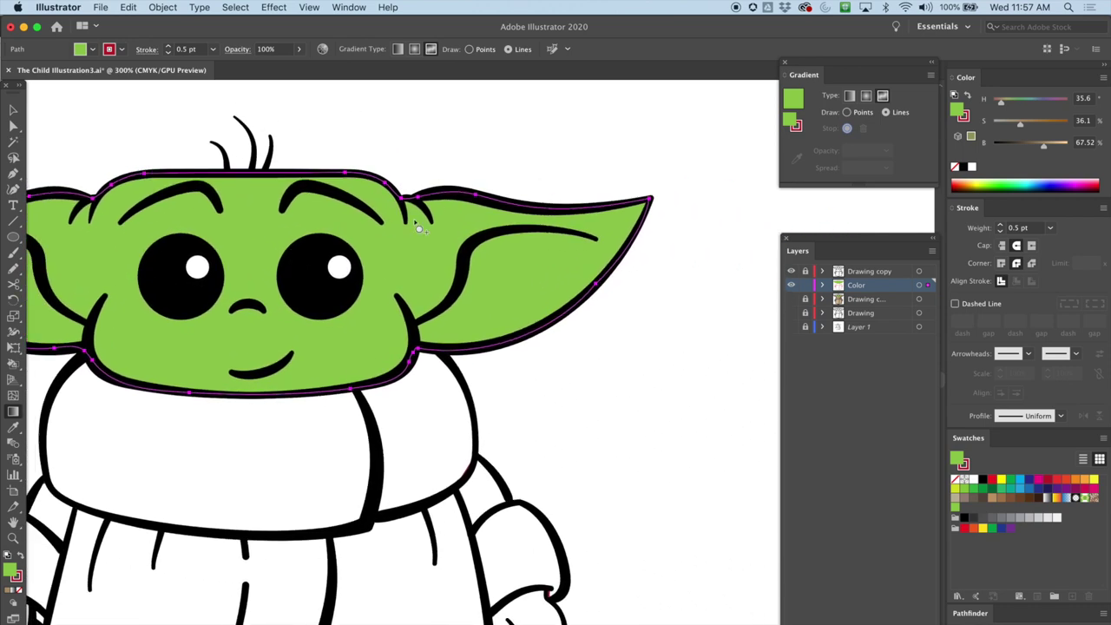
left_click(373, 195)
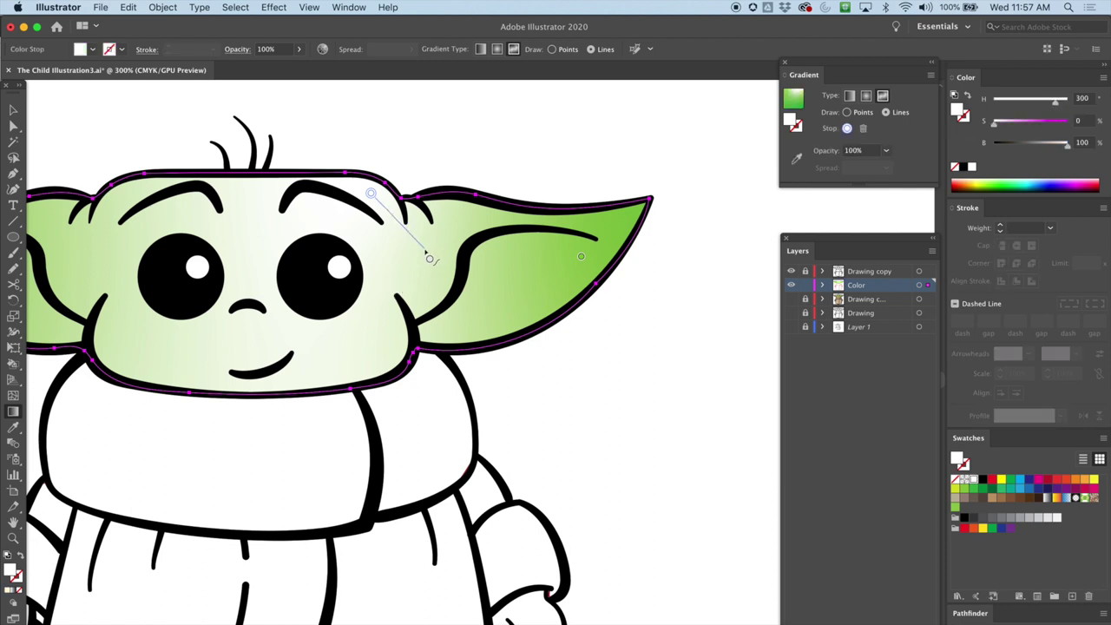
left_click(391, 249)
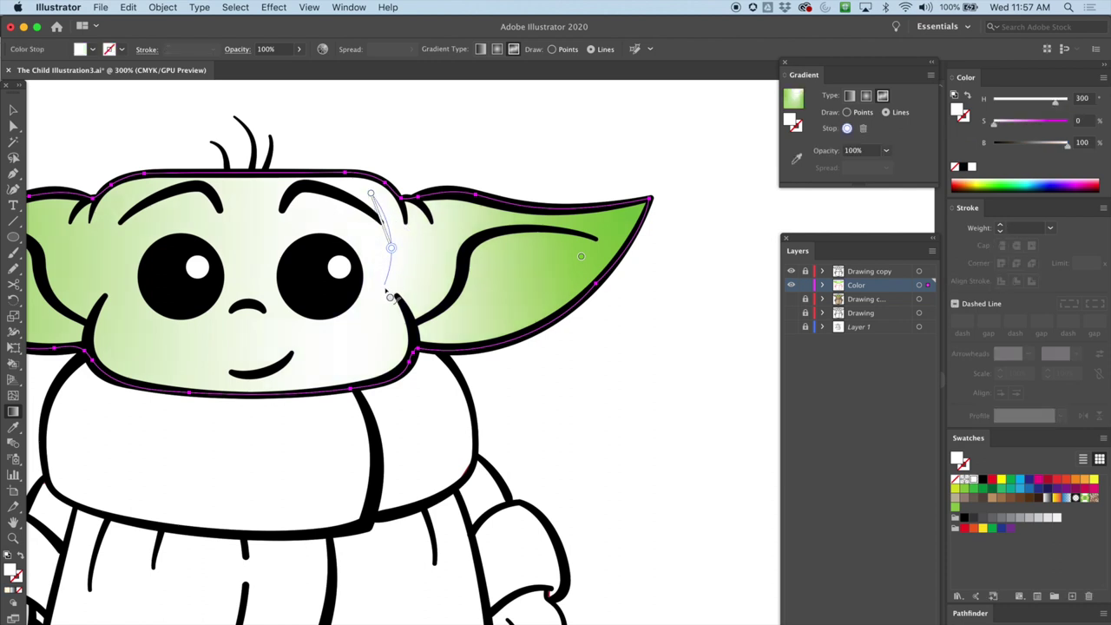
left_click(383, 295)
left_click(396, 348)
left_click(341, 380)
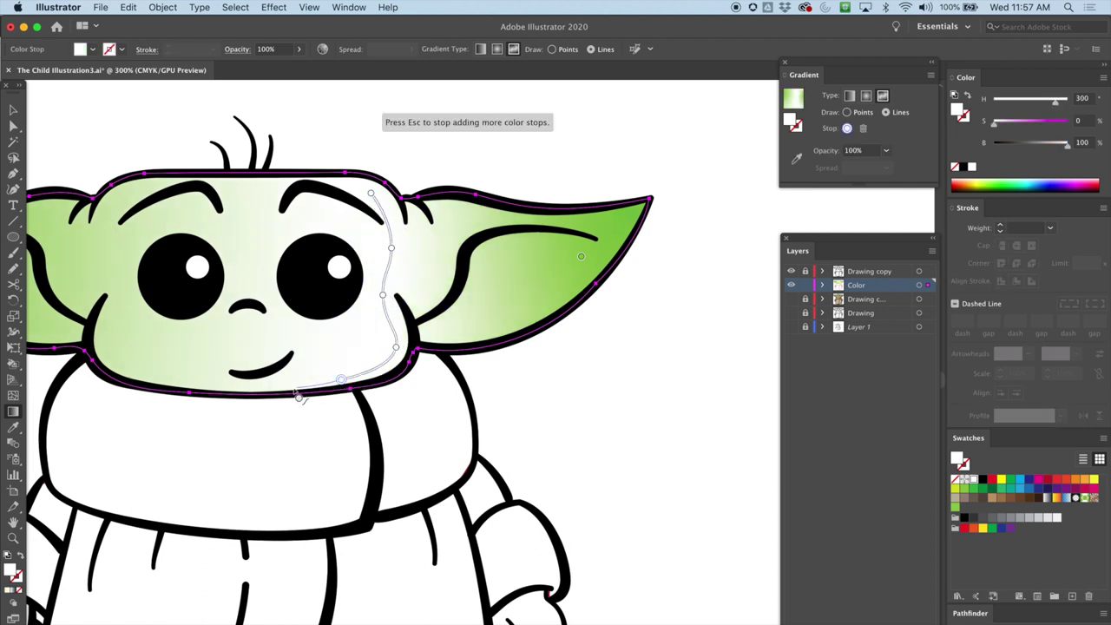
left_click(160, 375)
left_click(92, 351)
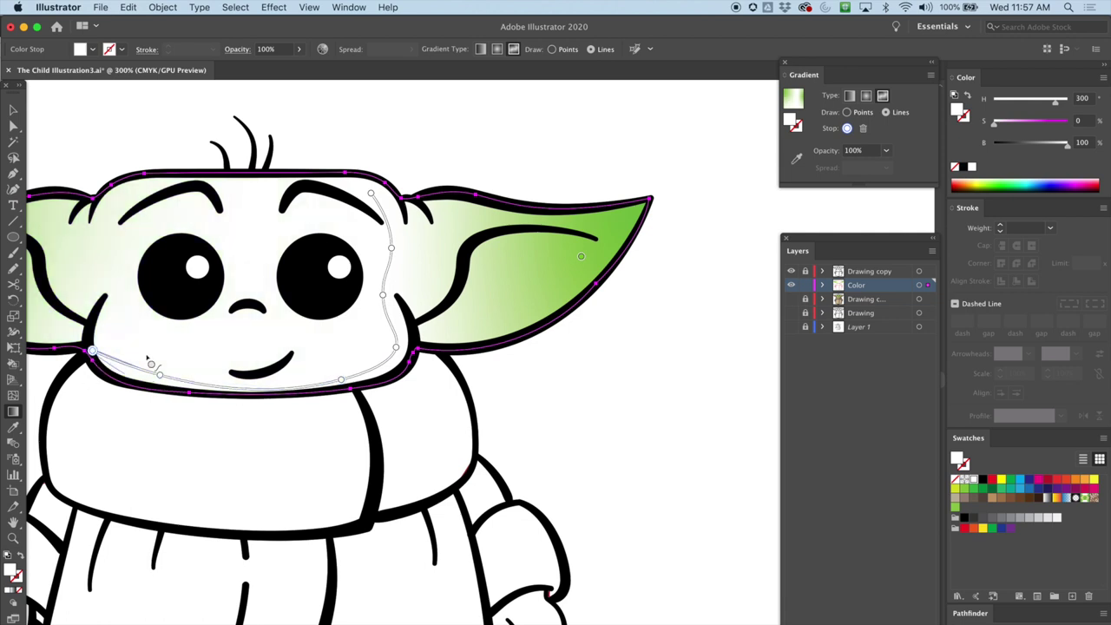
left_click(13, 110)
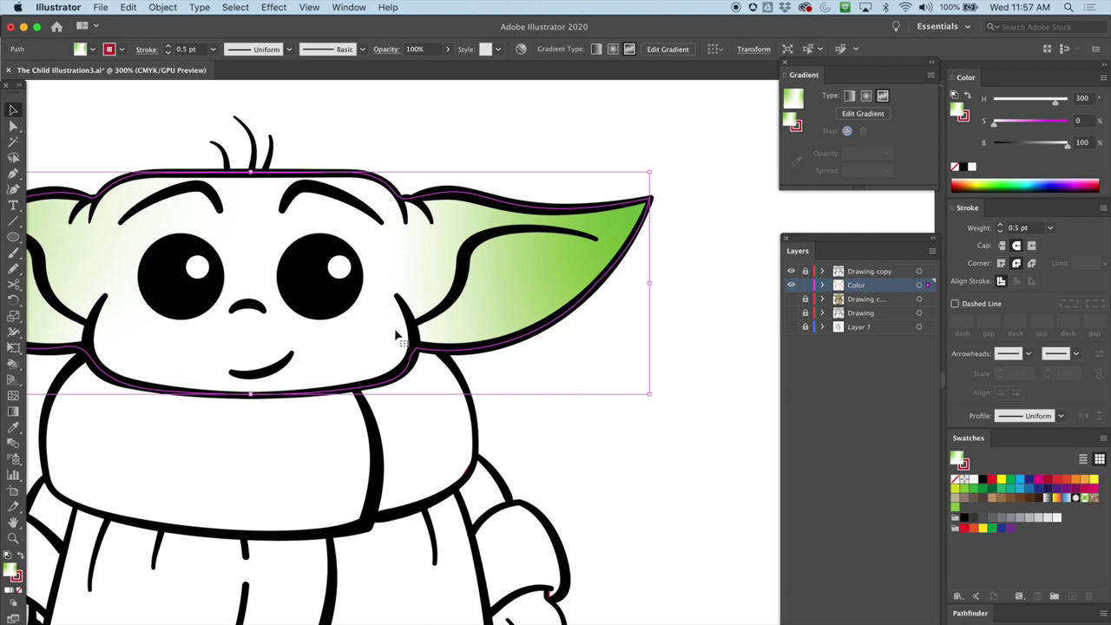
Step: Recolour the gradient line's second stop, beside the right eye, with the saved green swatch and set its saturation to 62% and brightness to 57%
left_click(14, 415)
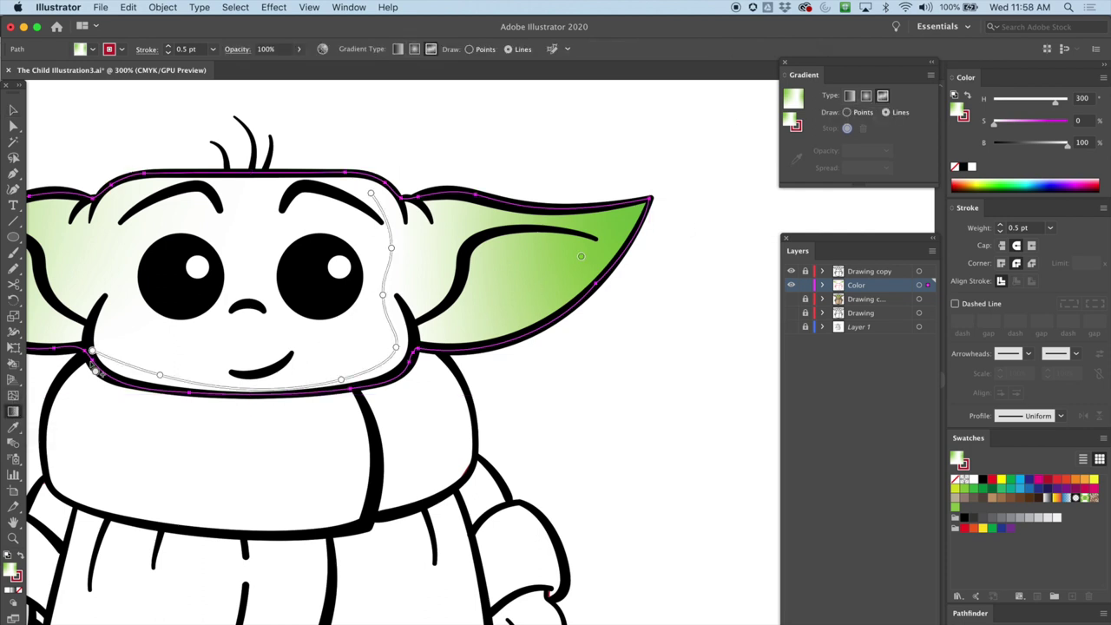
left_click(390, 250)
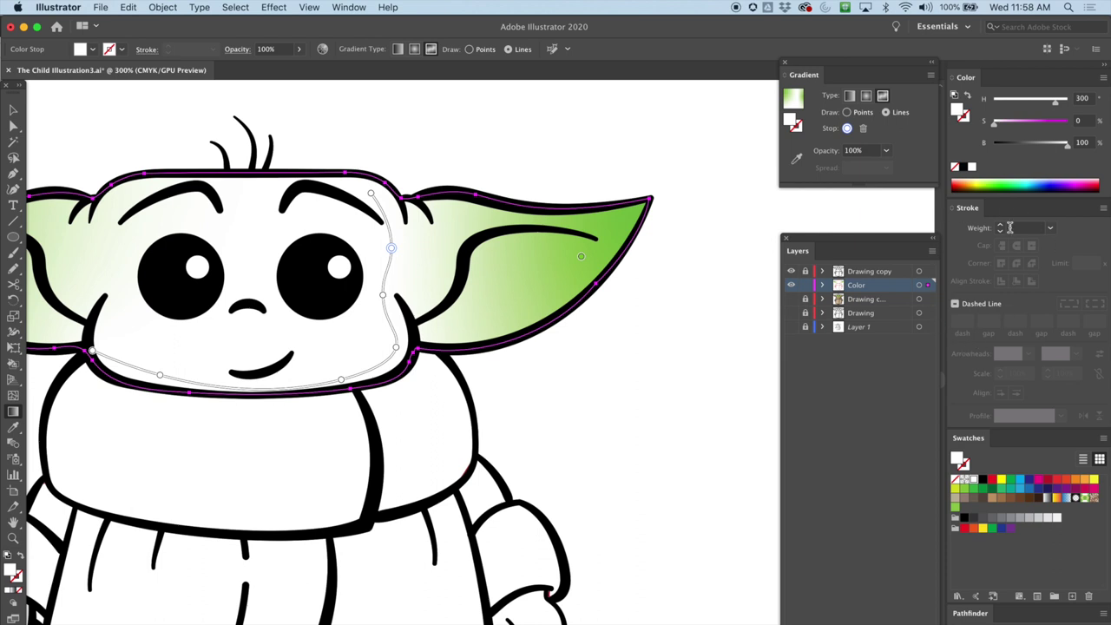
left_click(955, 508)
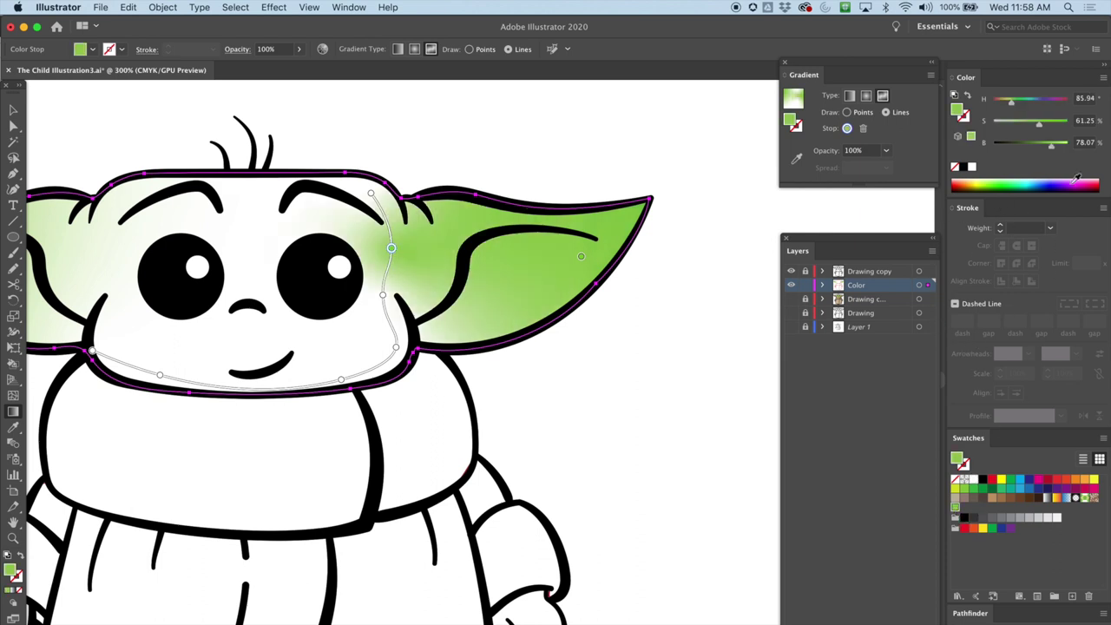
left_click_drag(1050, 153, 1035, 147)
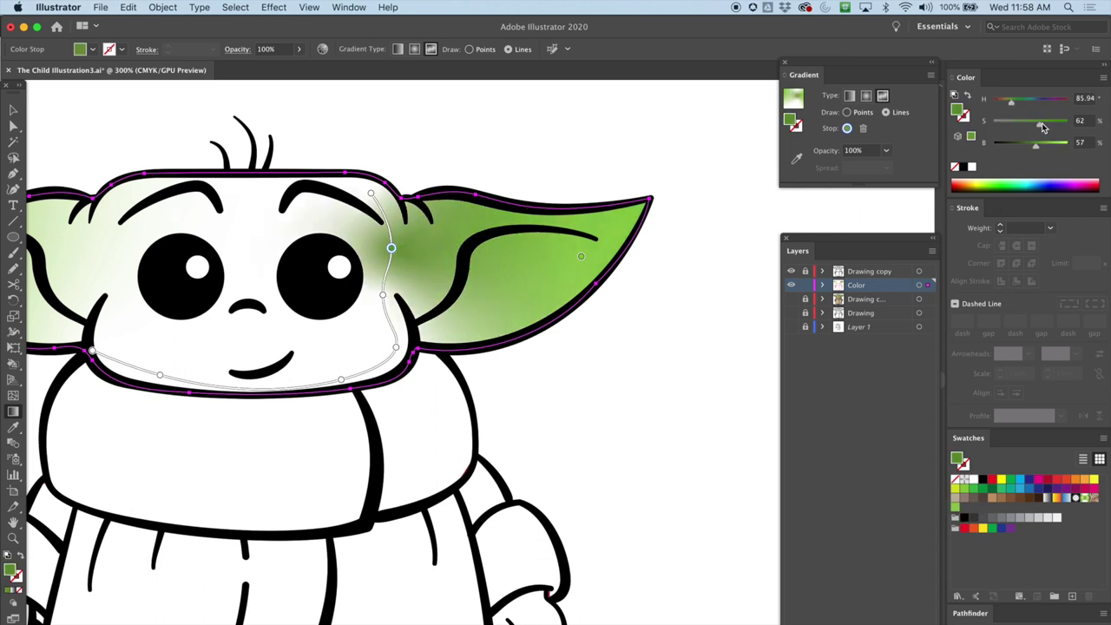
left_click(372, 194)
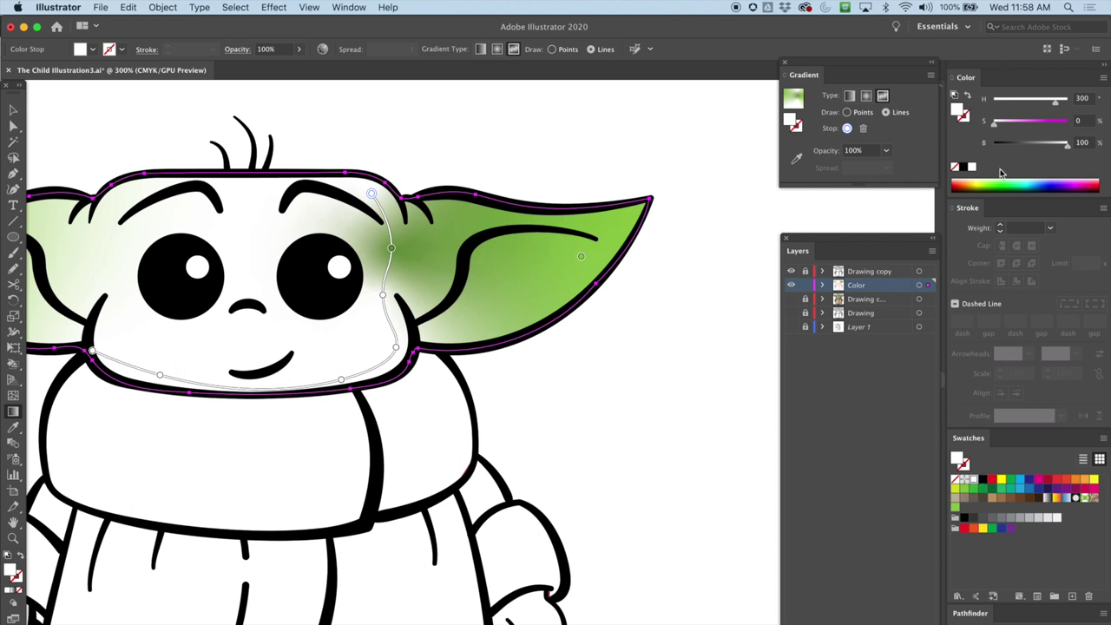
key("v")
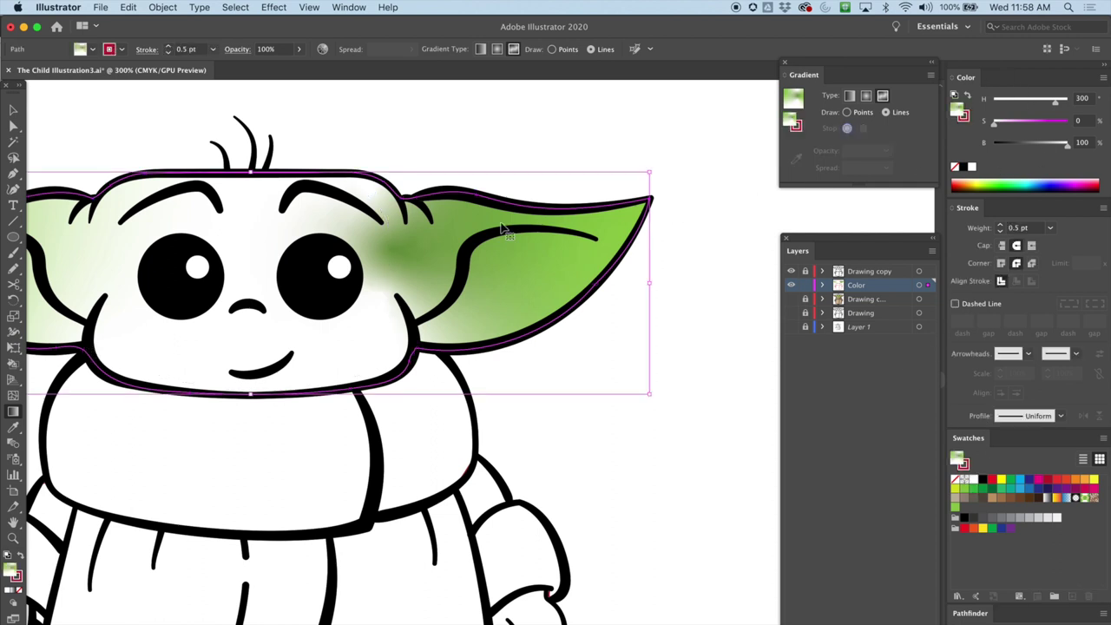
left_click(434, 250)
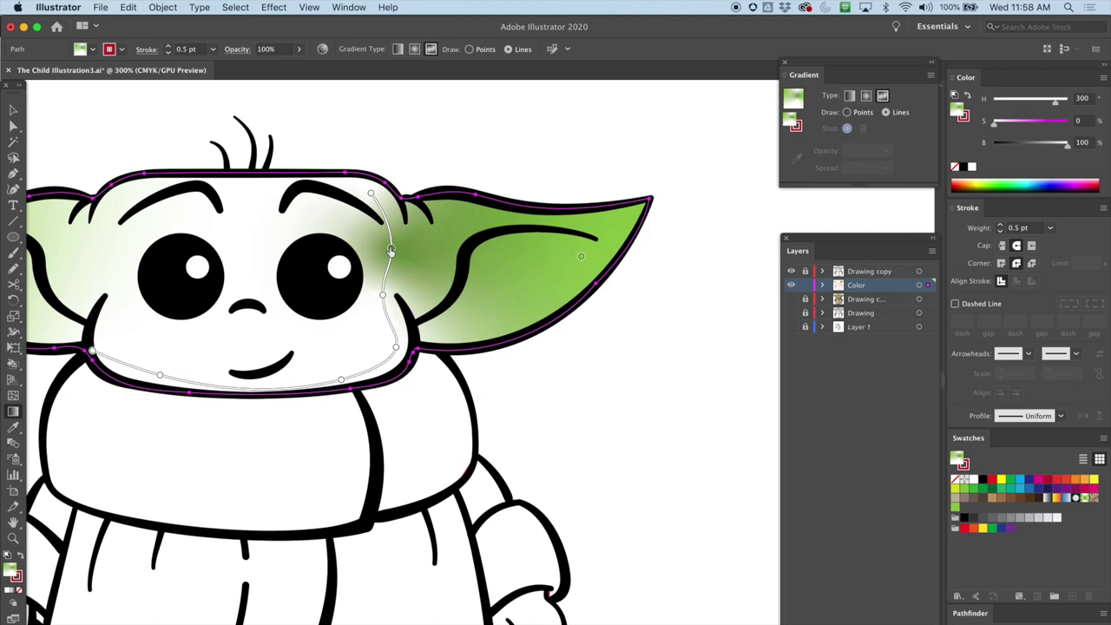
Step: Save the dark green of the gradient stop beside the right eye as a swatch and apply it to the line's top stop
left_click(391, 250)
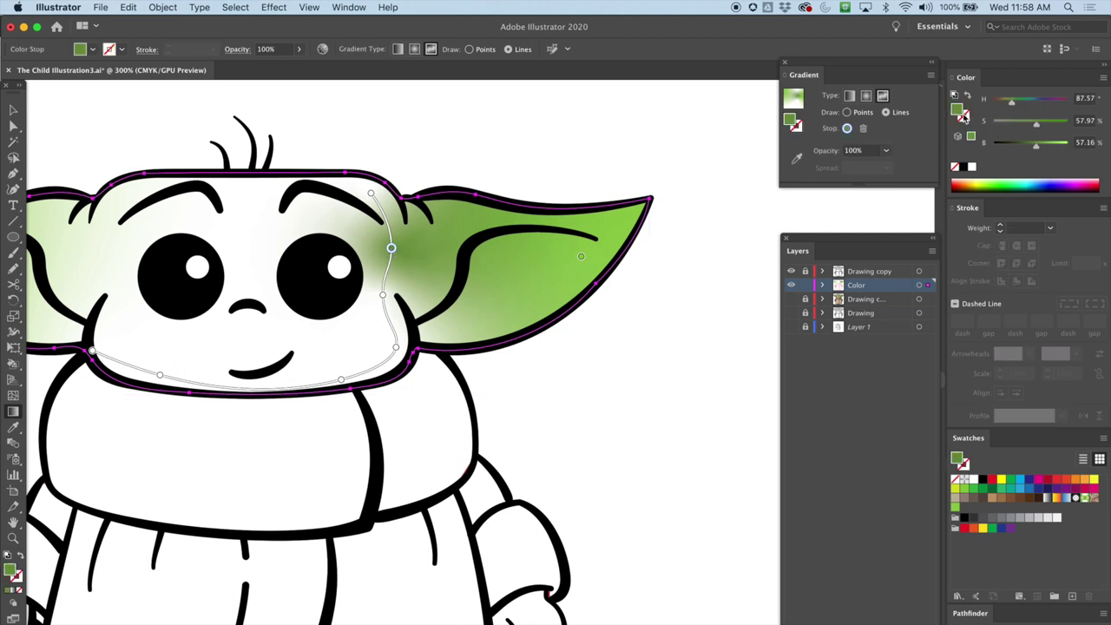
left_click_drag(958, 463, 972, 510)
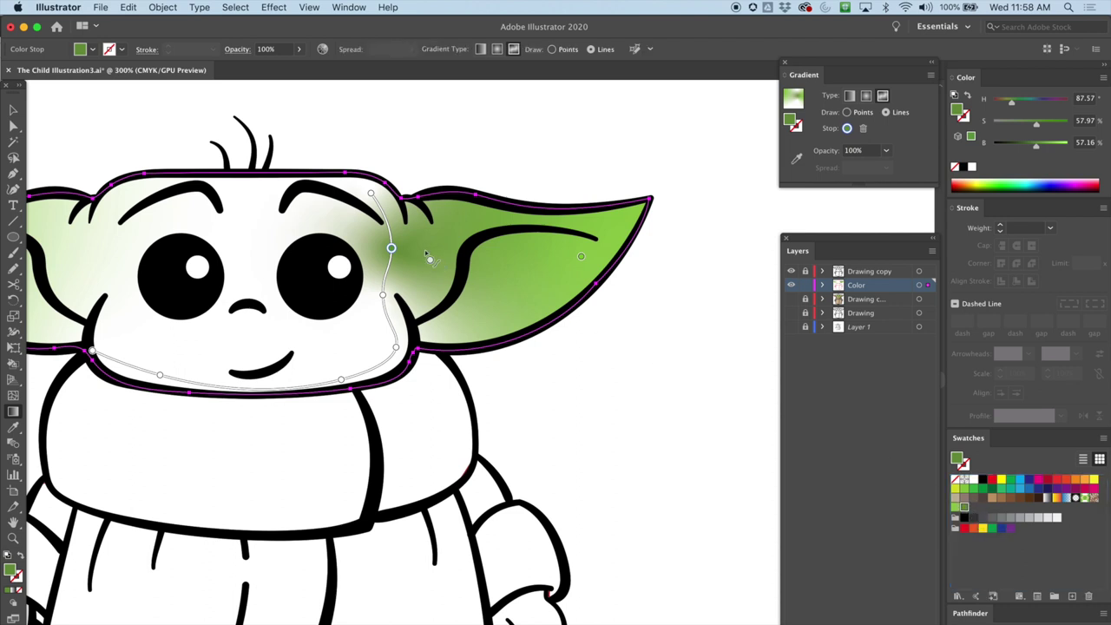
left_click(372, 193)
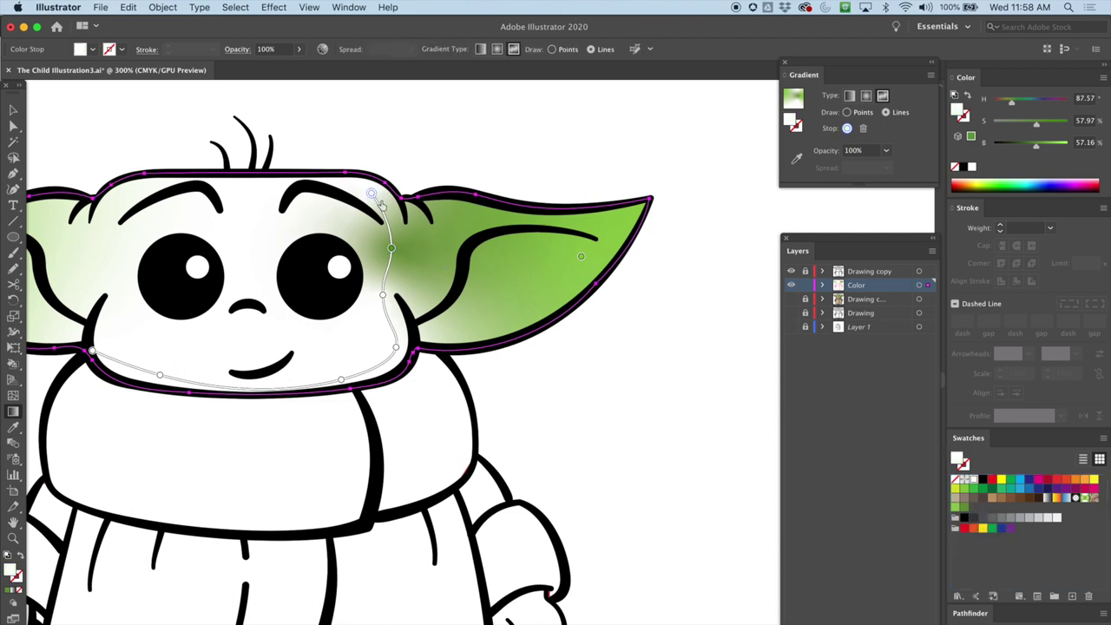
left_click(965, 508)
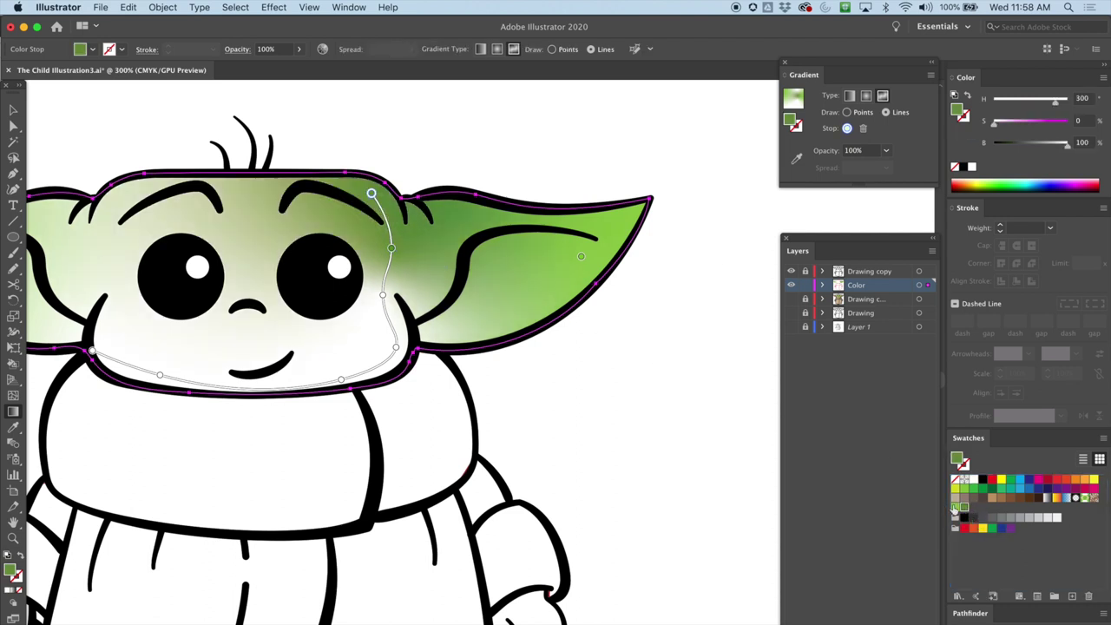
Step: Recolour the gradient line's remaining white stops, from the right cheek along the chin to the left jaw, with the new dark green swatch
left_click(383, 297)
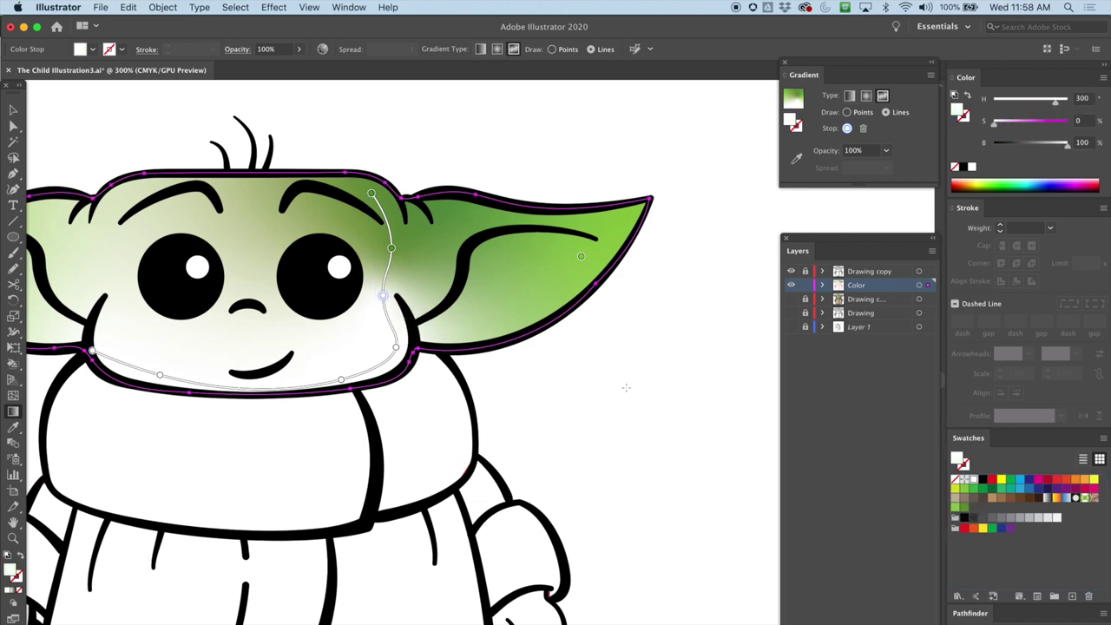
left_click(964, 508)
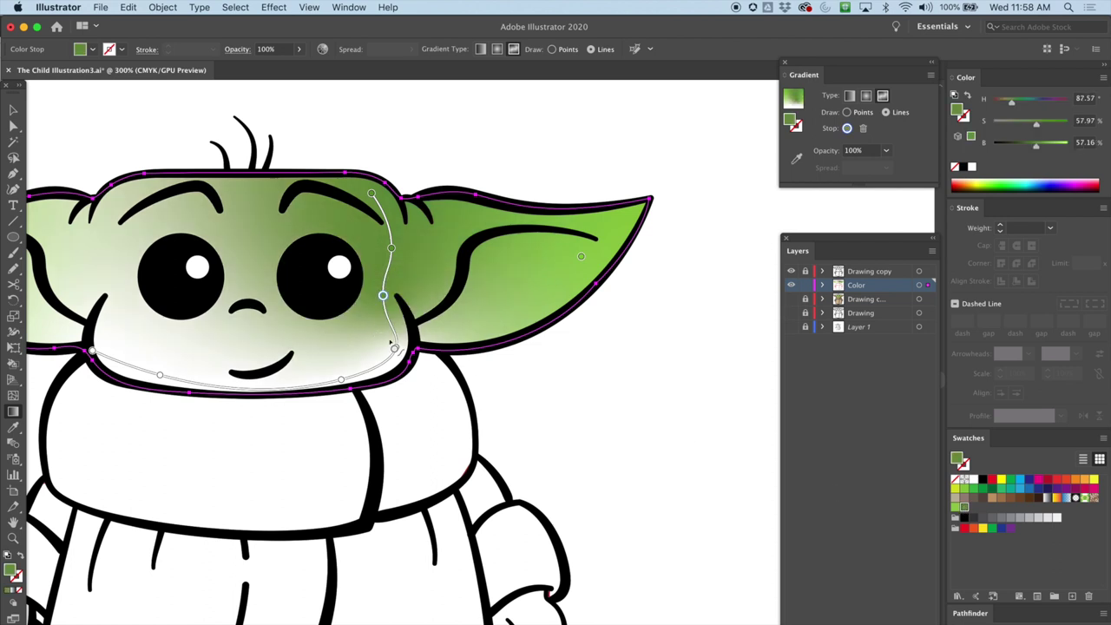
left_click(395, 349)
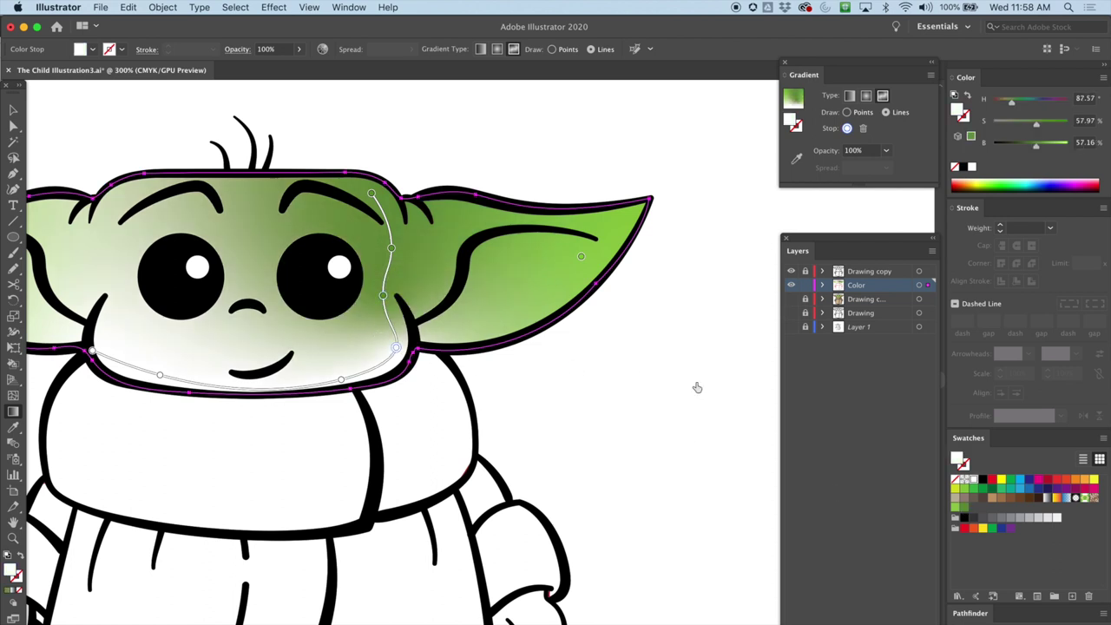
left_click(964, 511)
left_click(342, 379)
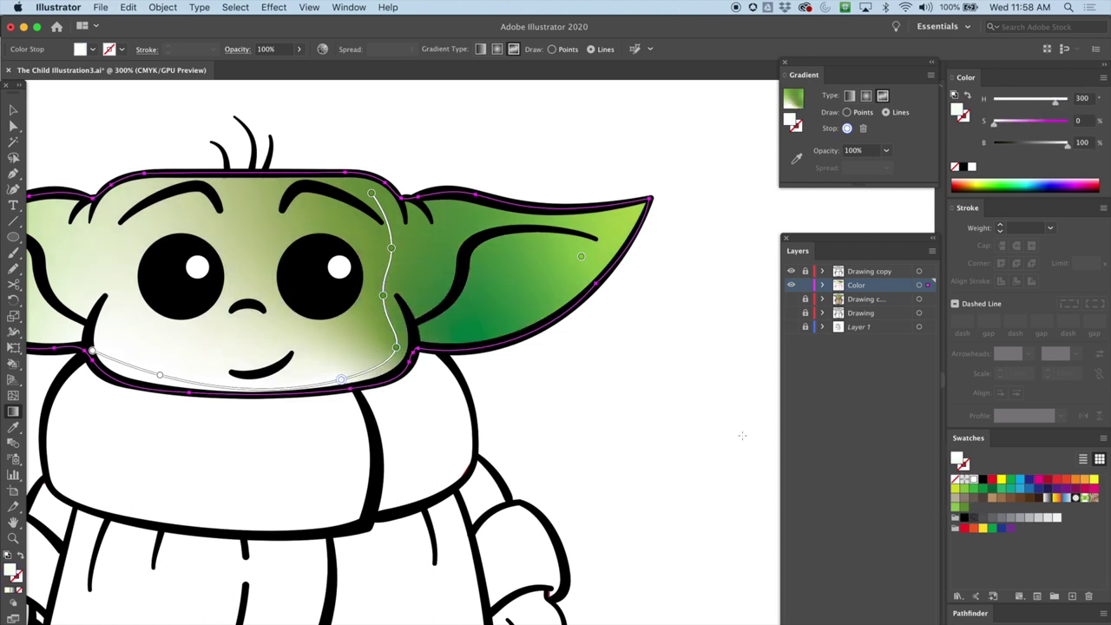
left_click(965, 509)
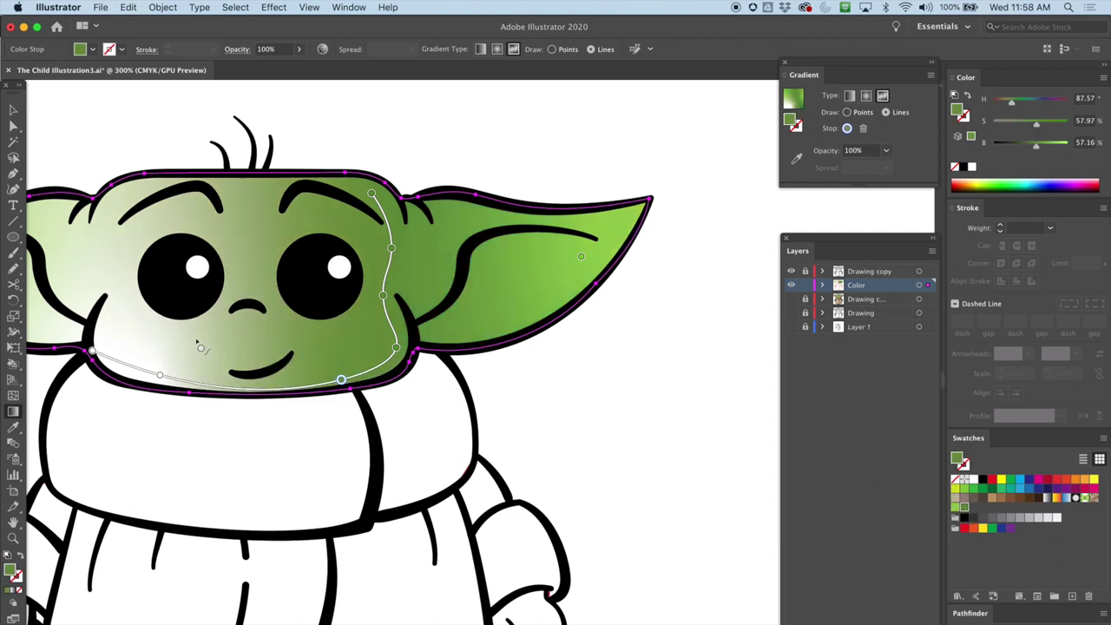
left_click(160, 375)
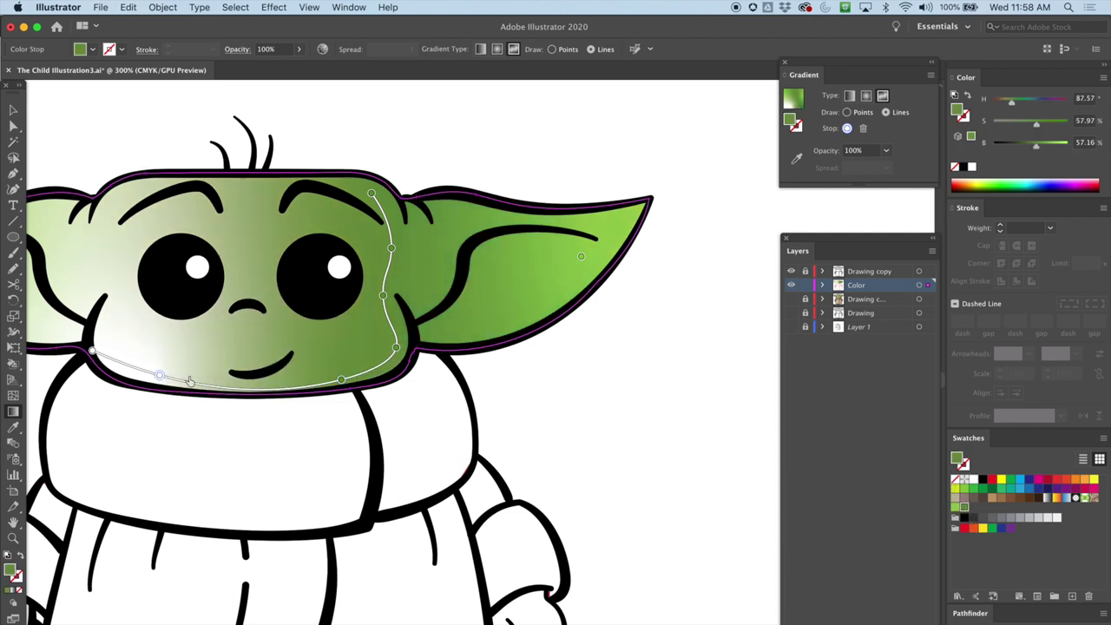
left_click(964, 509)
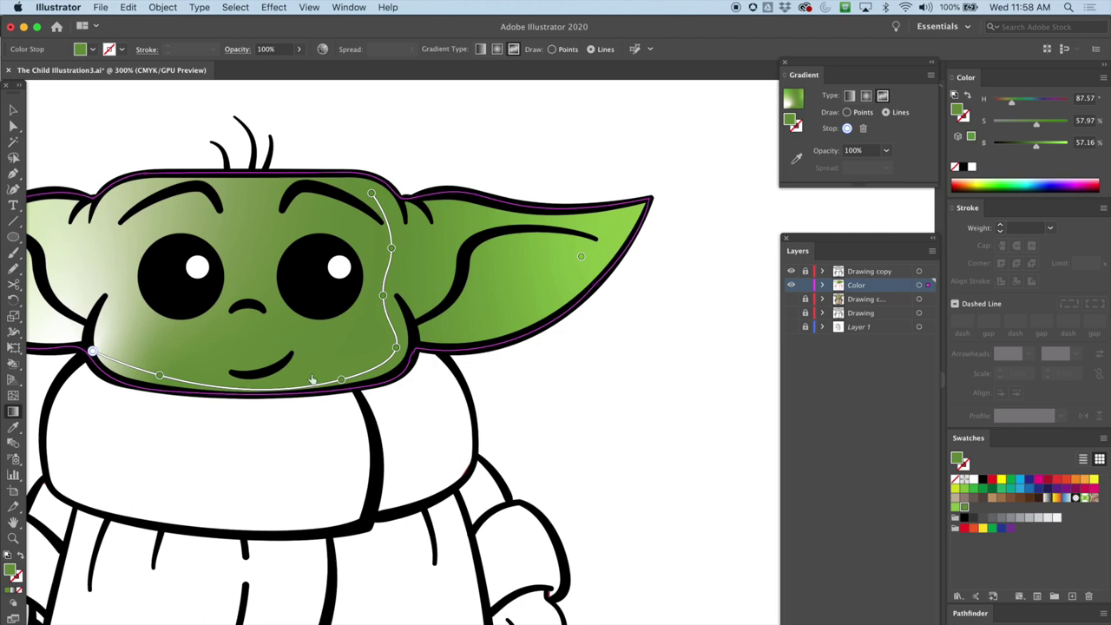
left_click(249, 373)
left_click(965, 509)
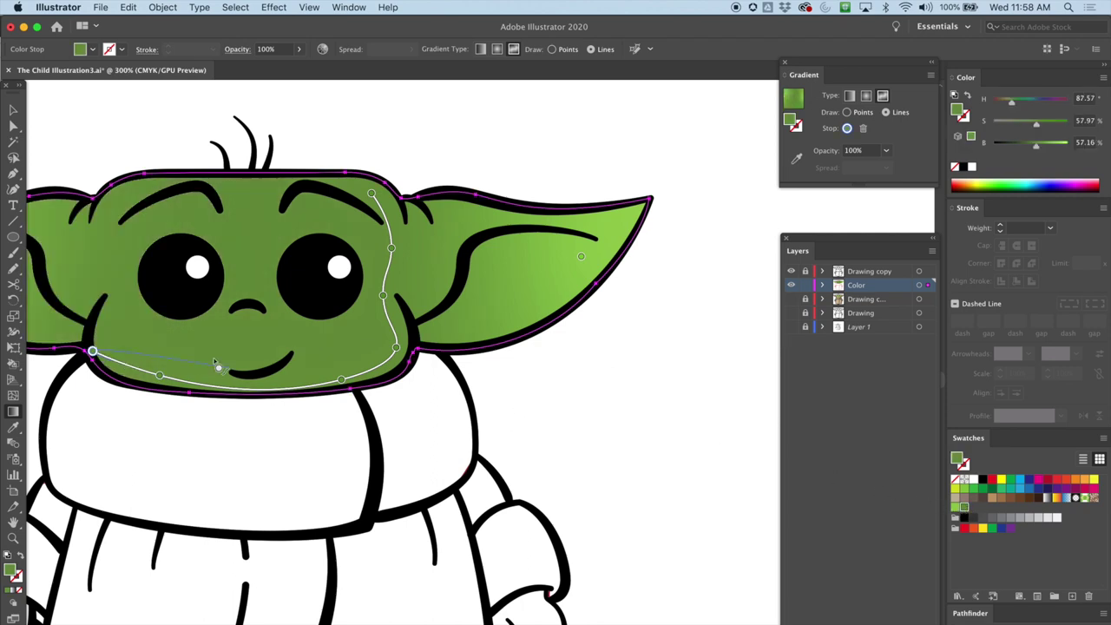
Step: Draw a second freeform gradient line of light green swatch stops from beside the left eye up and across the forehead to above the right eye
left_click_drag(201, 340, 293, 392)
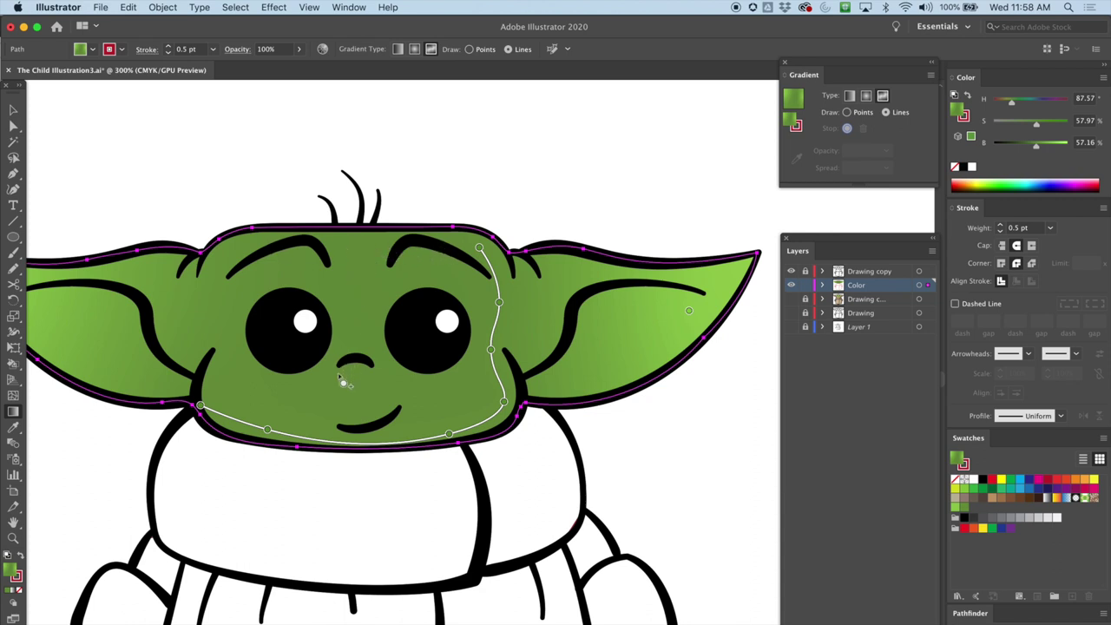
left_click(210, 321)
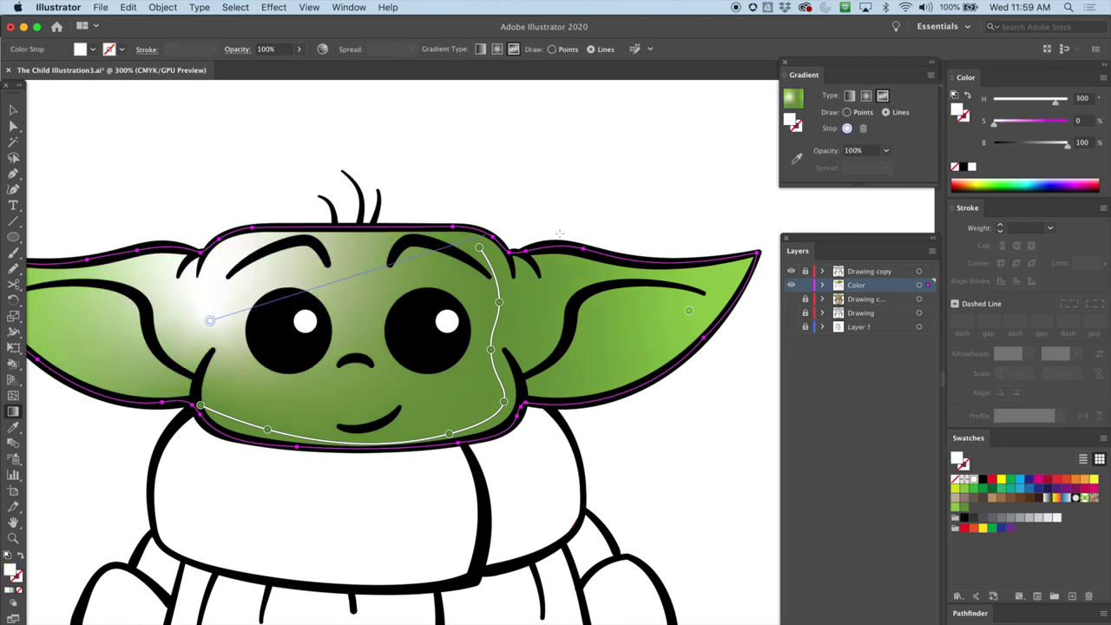
left_click(956, 508)
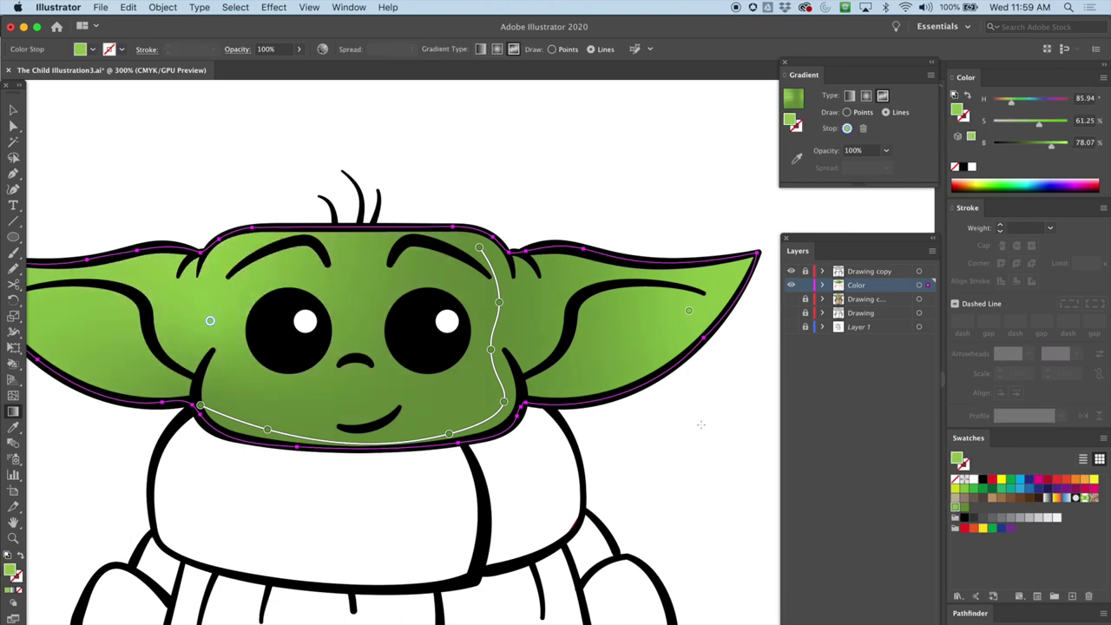
left_click(251, 245)
left_click(348, 251)
left_click(439, 246)
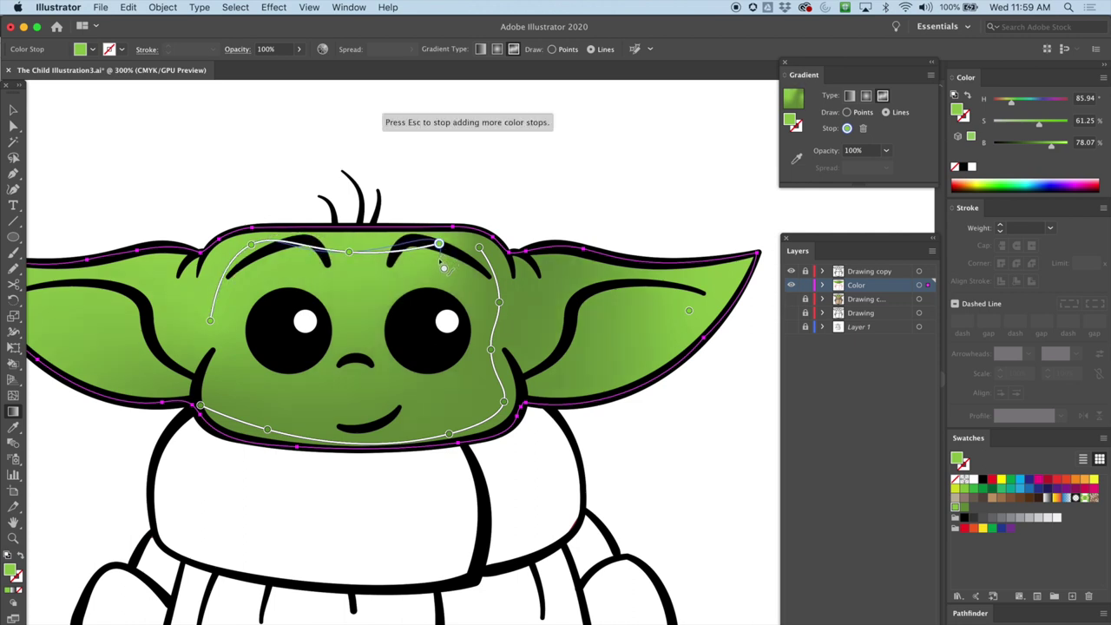
left_click(13, 109)
left_click(351, 385)
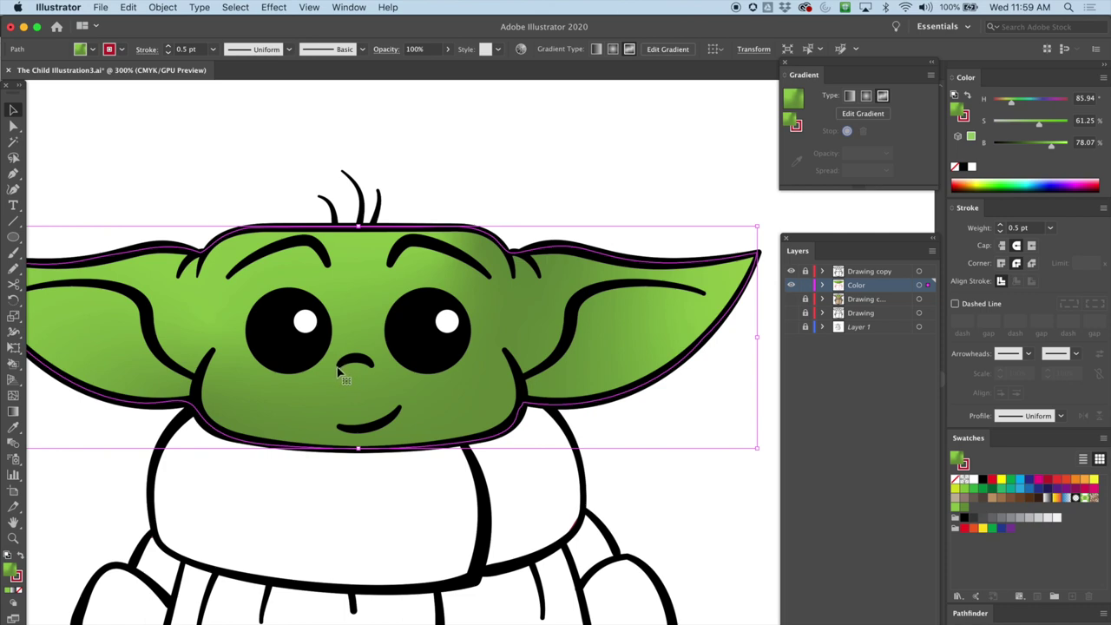
Step: Switch the freeform gradient to Points and add a light green swatch stop just below the nose
left_click_drag(263, 292, 325, 298)
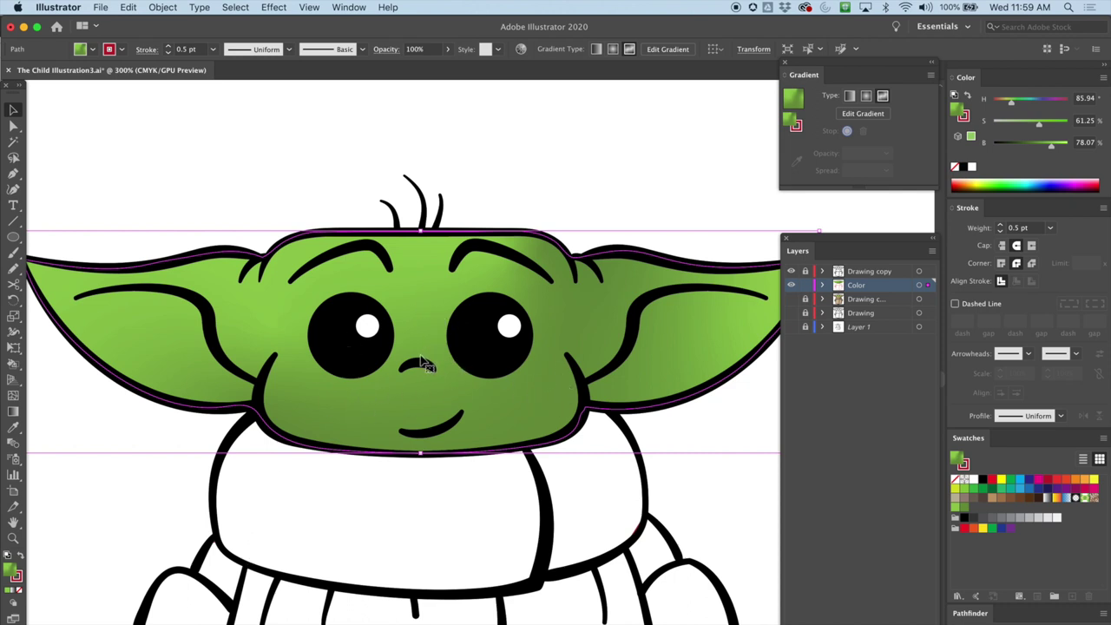
left_click(851, 114)
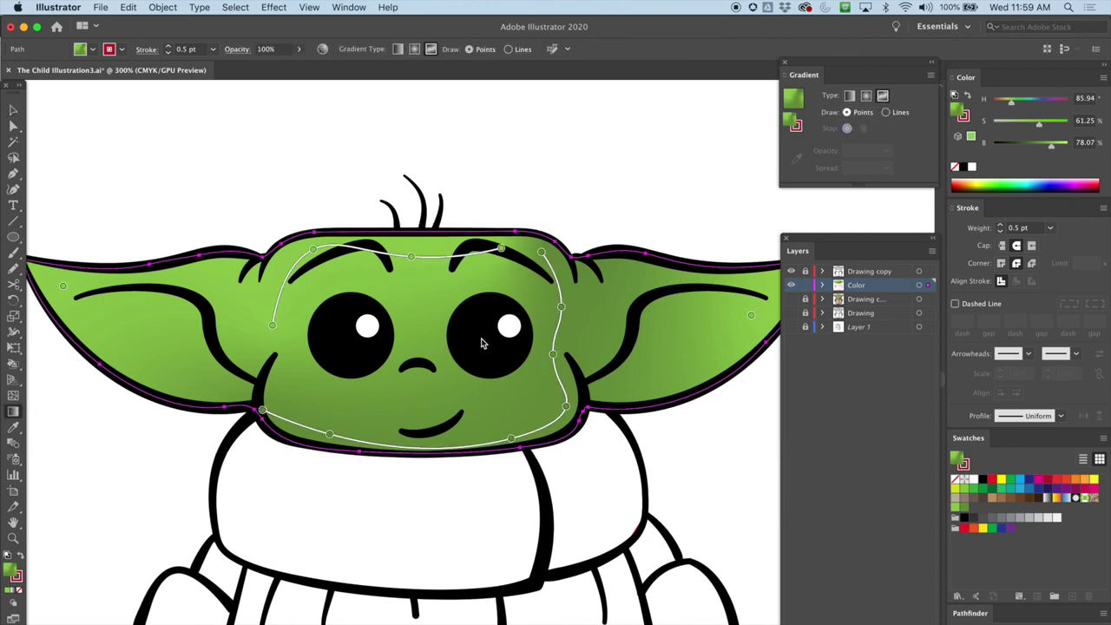
left_click(411, 373)
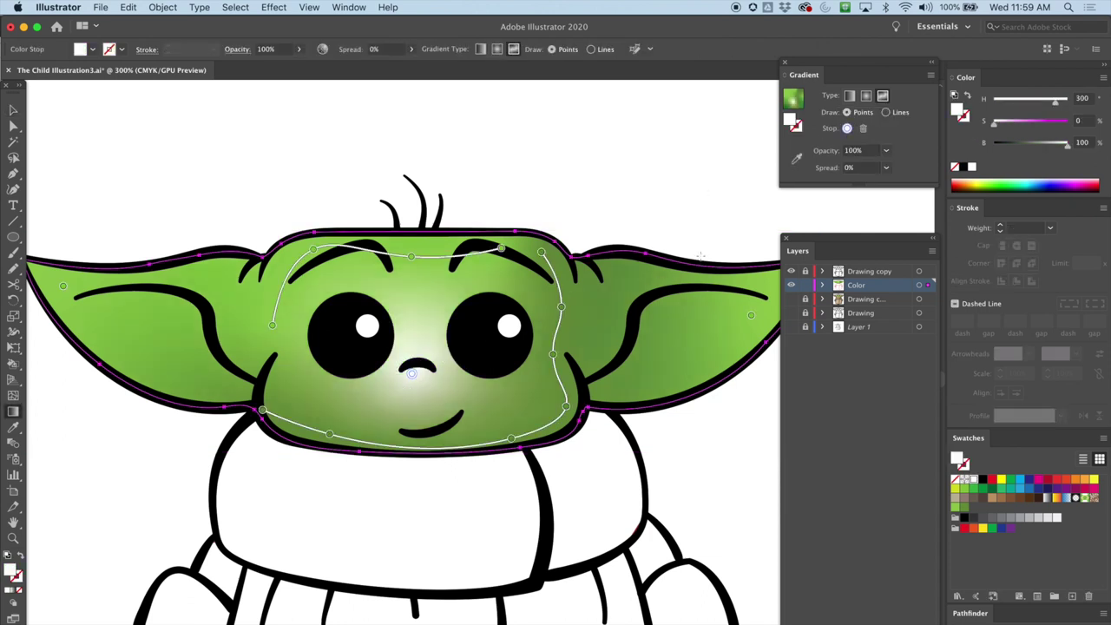
left_click(956, 508)
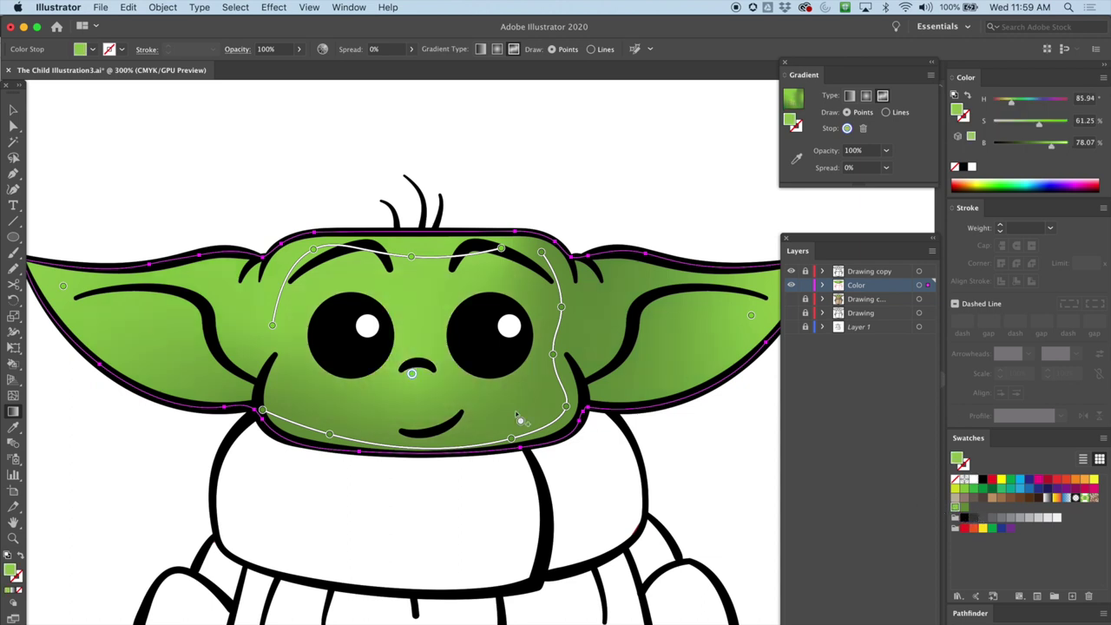
Step: Add a dark green point stop on the right eye, set its brightness to 37%, and save the colour as a new swatch
left_click(469, 312)
left_click(964, 509)
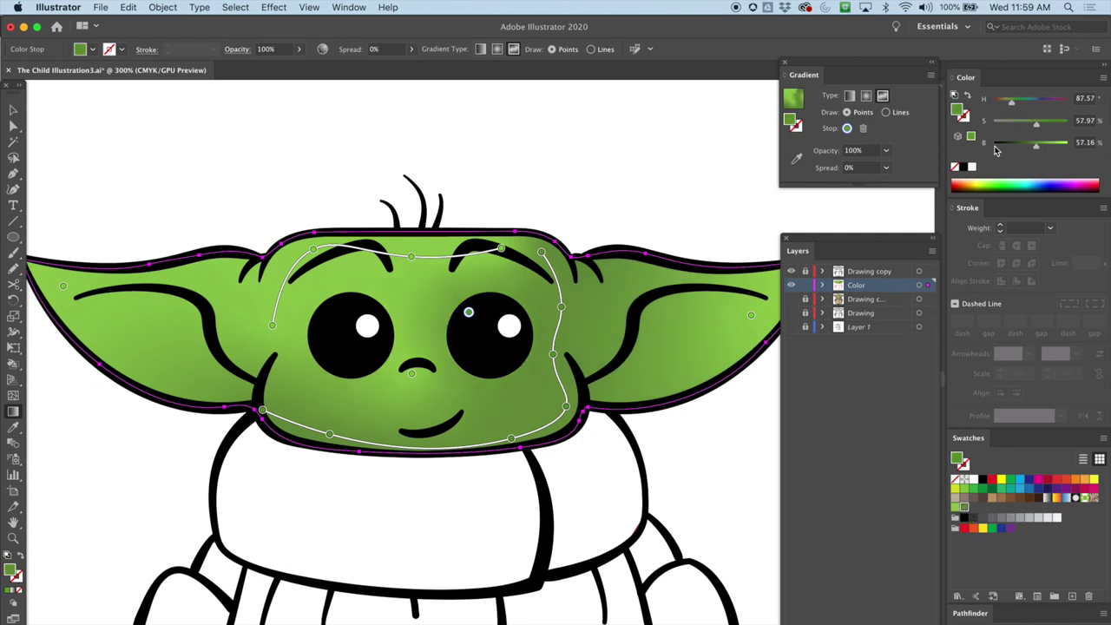
left_click_drag(1036, 152, 1027, 151)
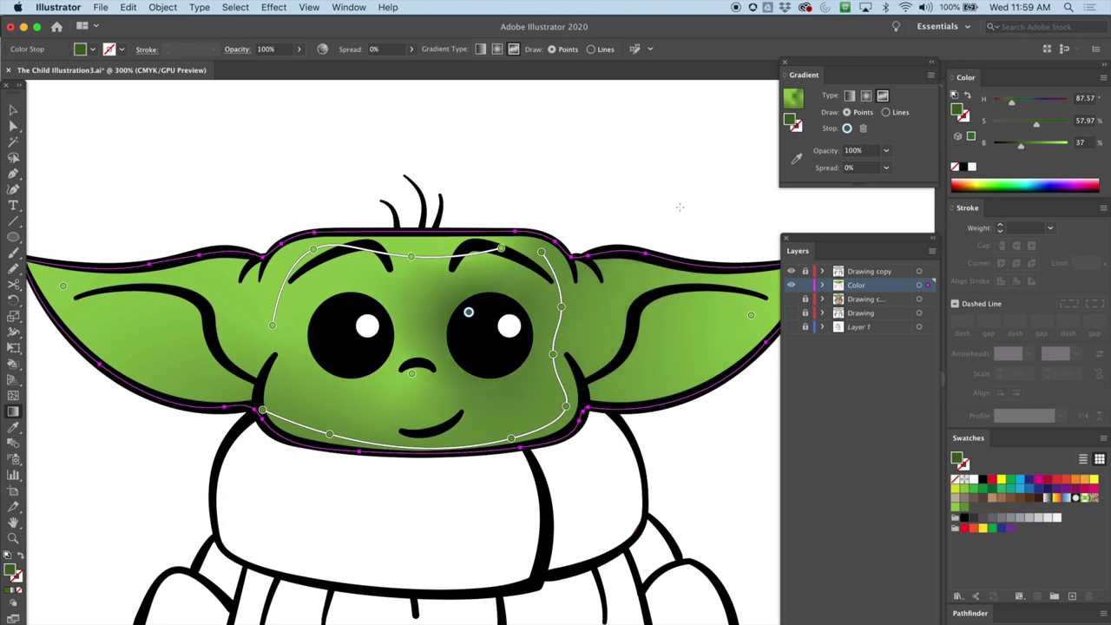
left_click_drag(959, 457, 977, 508)
Step: Recolour the first gradient line's stops, from above the right eye down the cheek and along the chin, with the darkest green swatch, excluding the left jaw stop
left_click(542, 252)
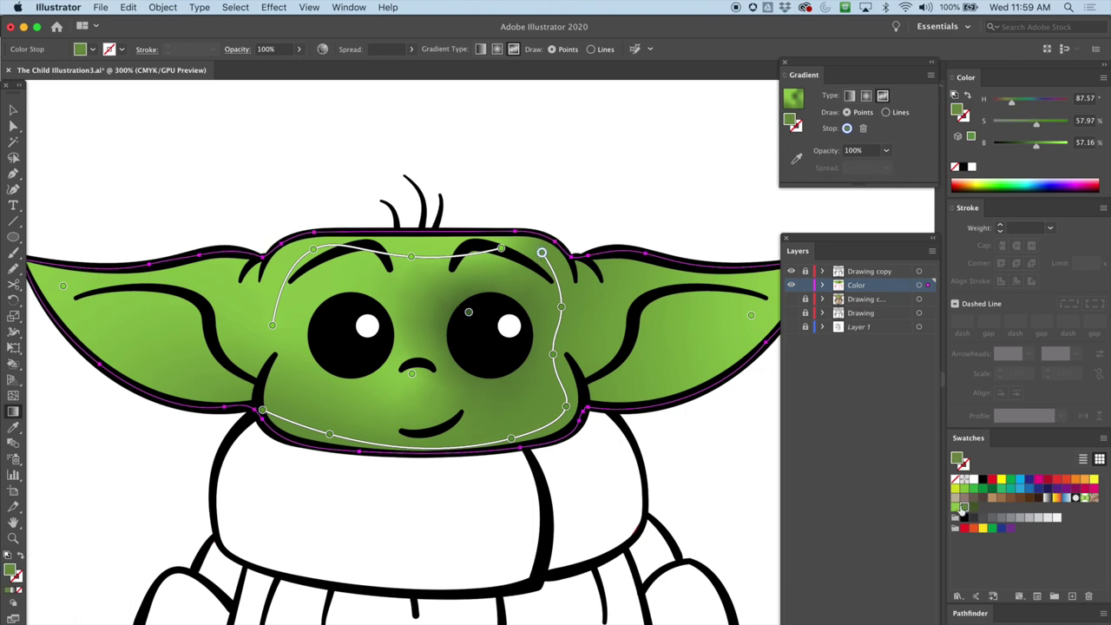
left_click(561, 308)
left_click(554, 354)
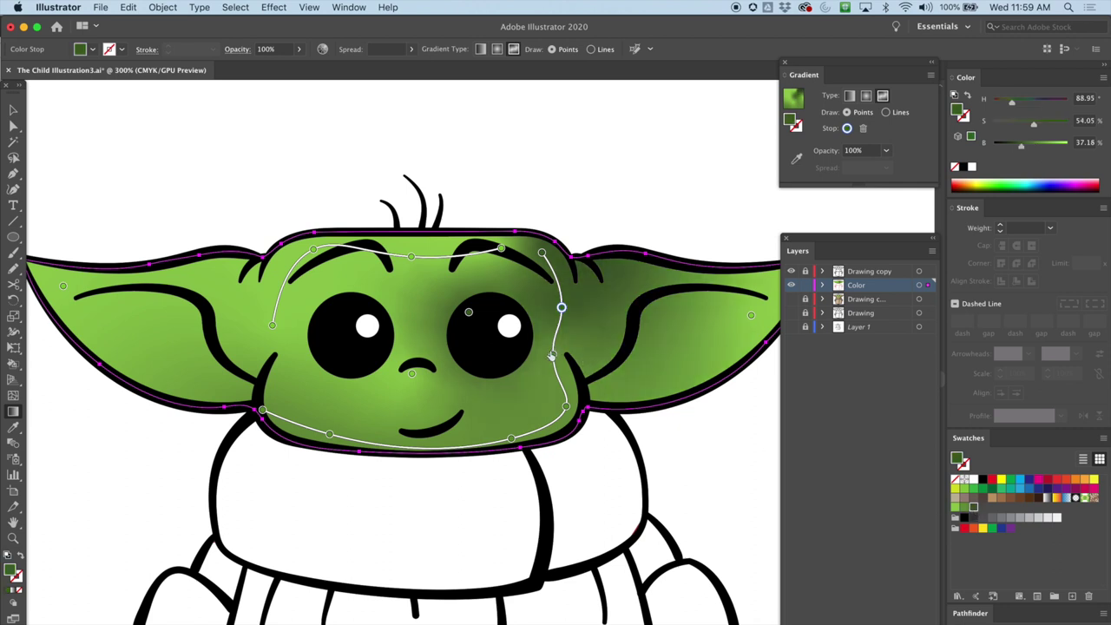
left_click(964, 507)
left_click(566, 406)
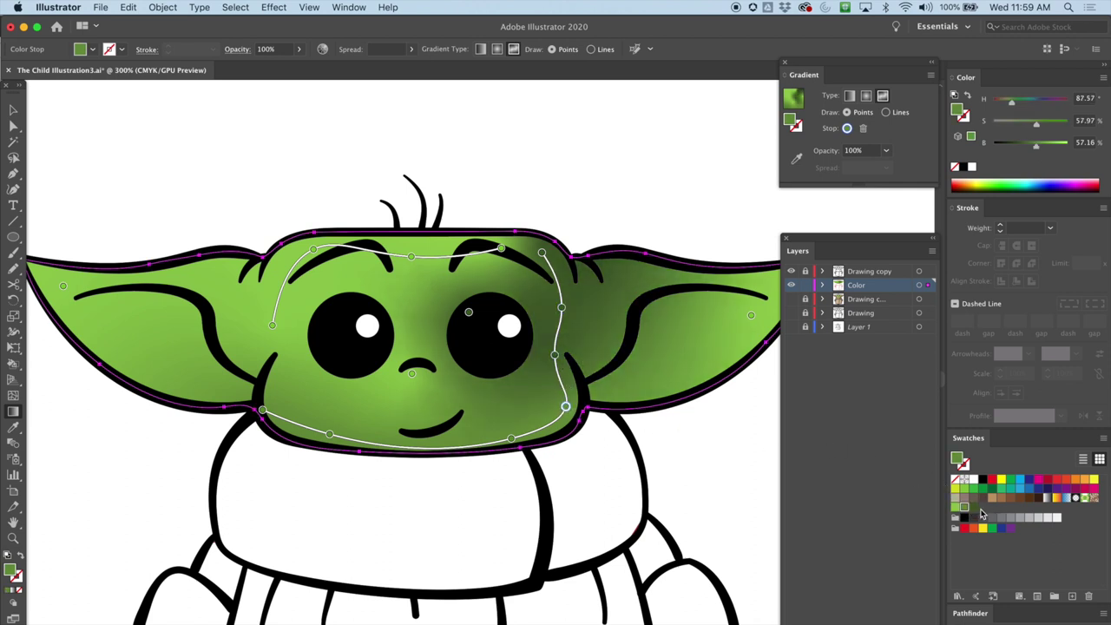
left_click(974, 508)
left_click(510, 438)
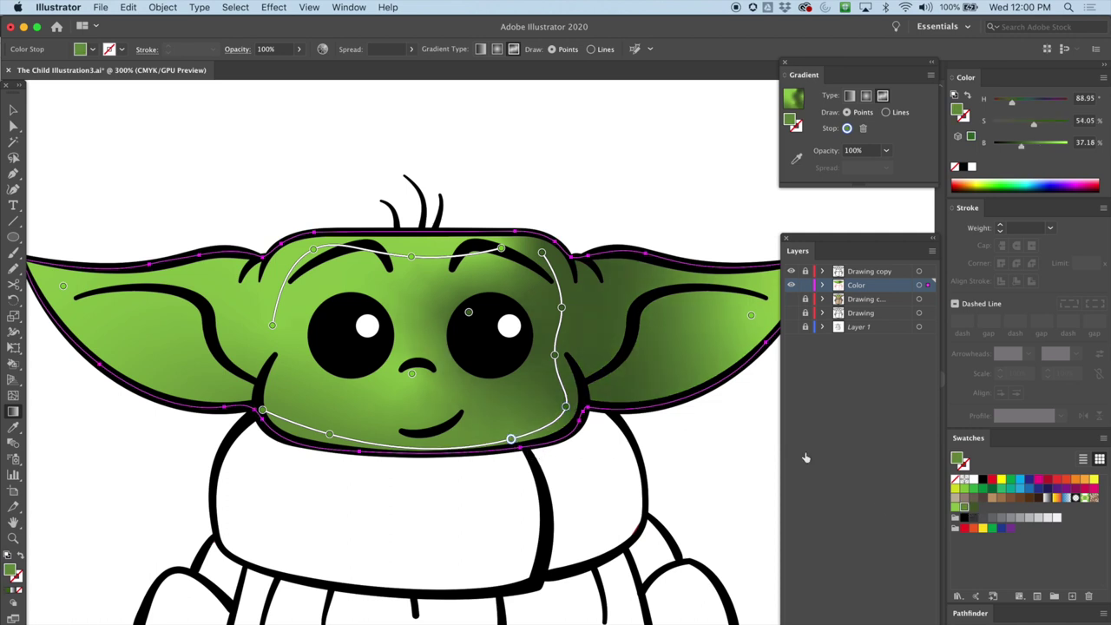
left_click(974, 508)
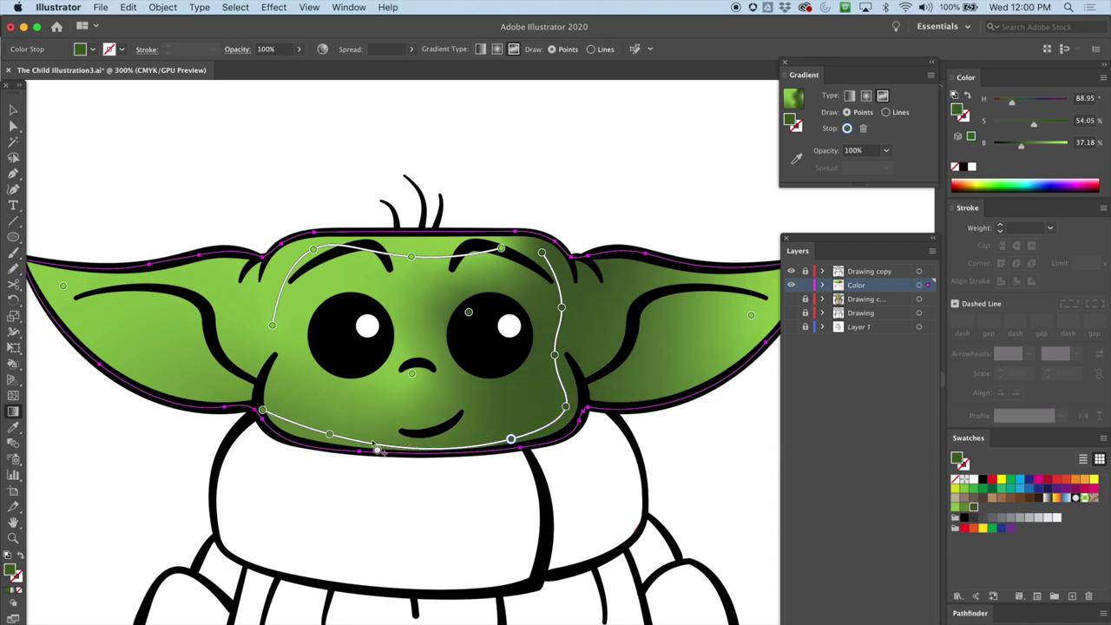
left_click(330, 434)
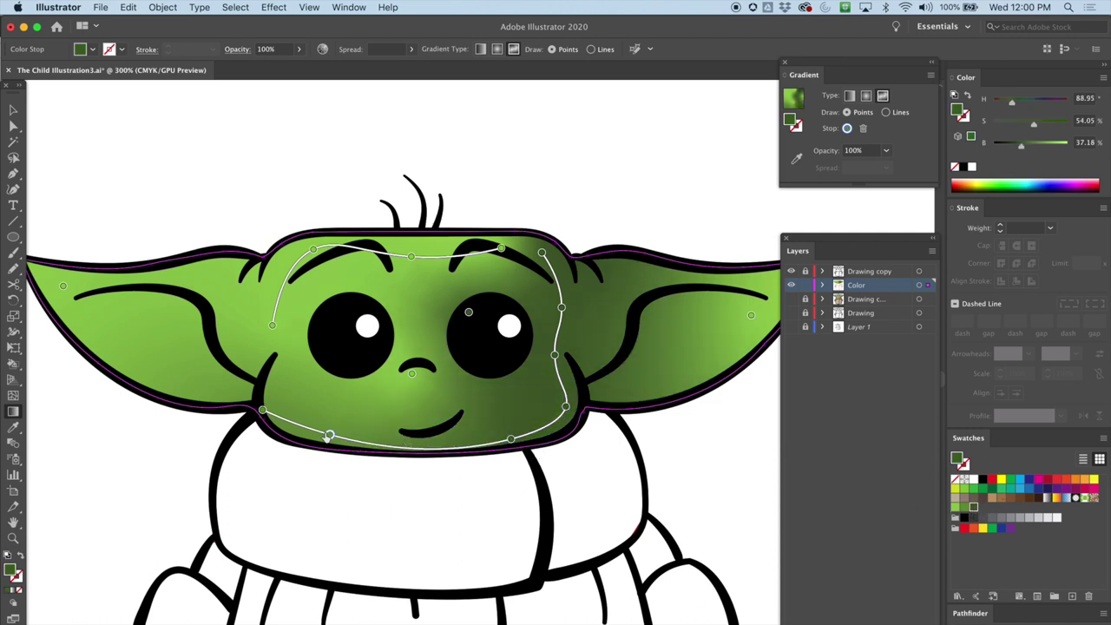
left_click(974, 508)
Step: Add a light green point stop on the right cheek below the eye and tint it with hue 23° and saturation 57%
key("space")
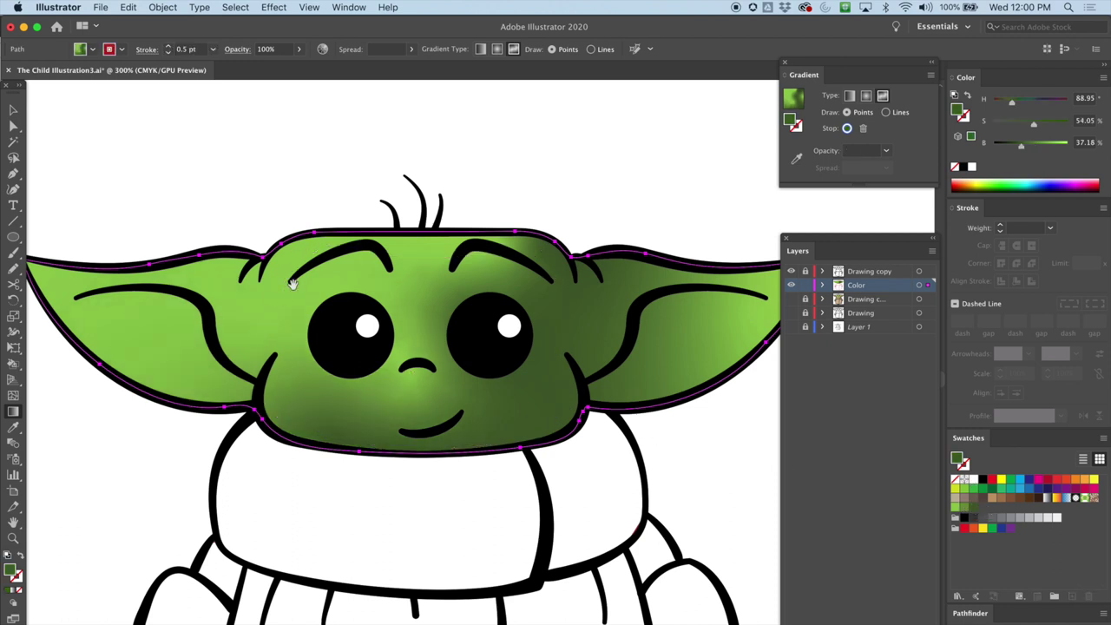
left_click(405, 234)
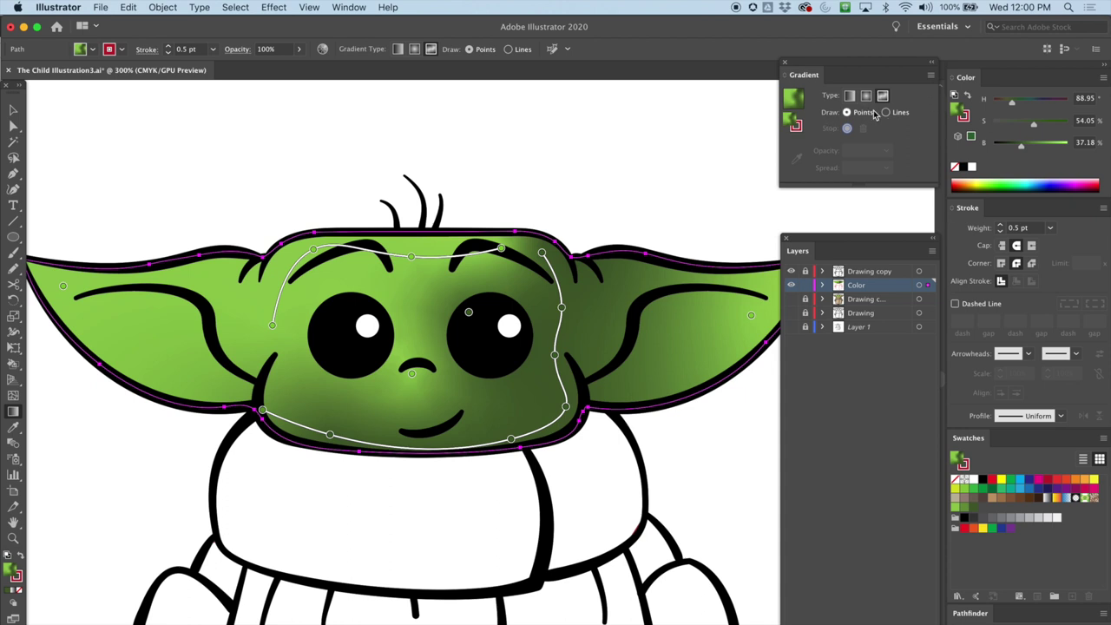
left_click(519, 391)
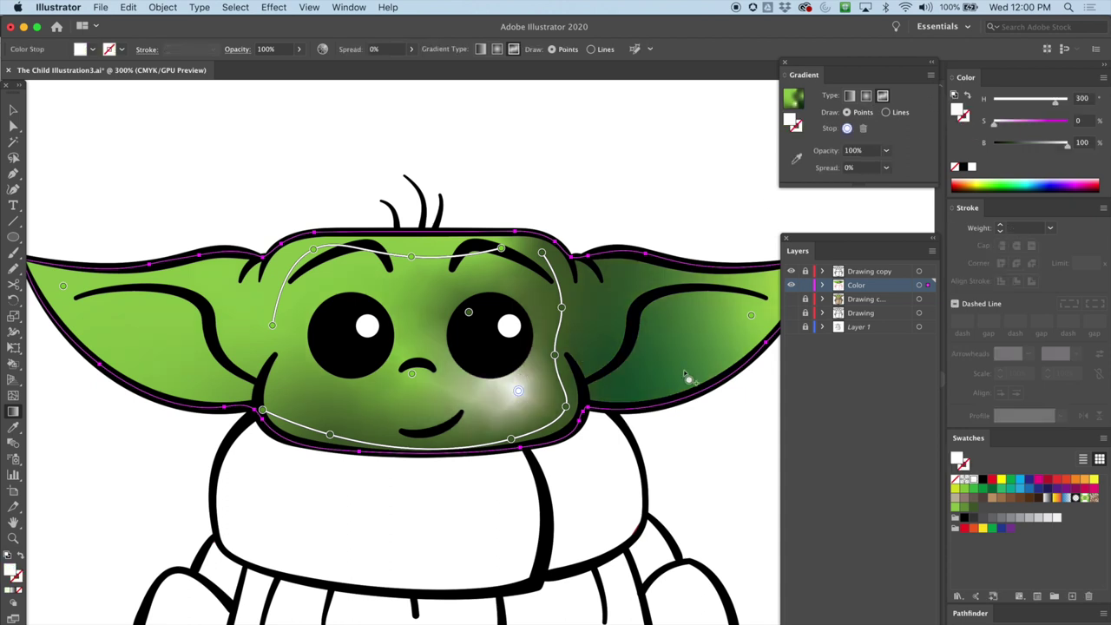
left_click(955, 512)
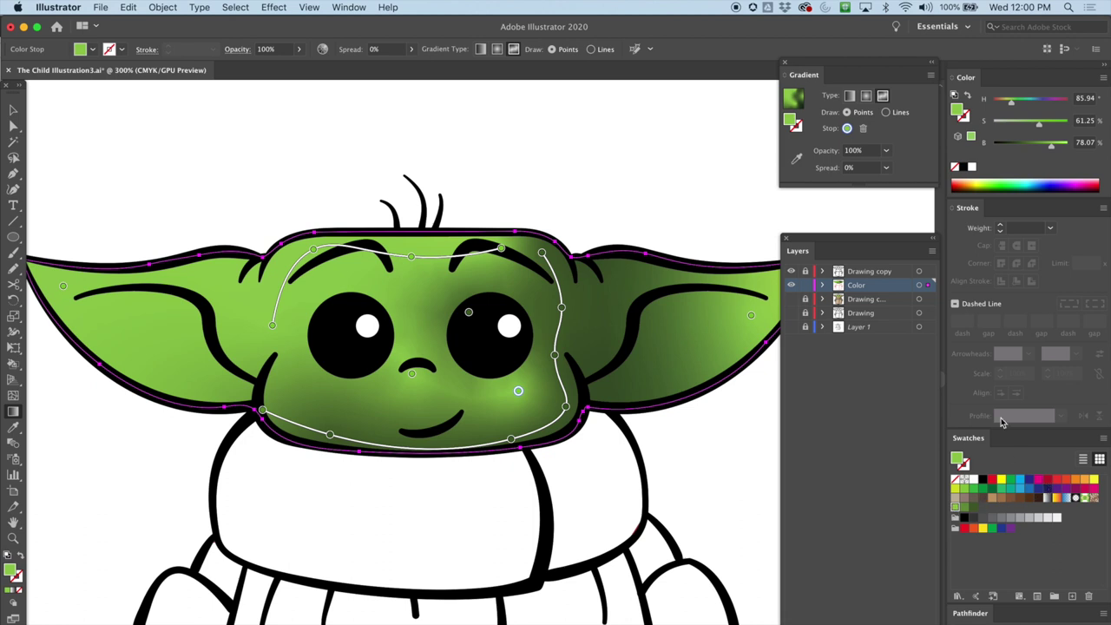
left_click_drag(1010, 105, 1008, 106)
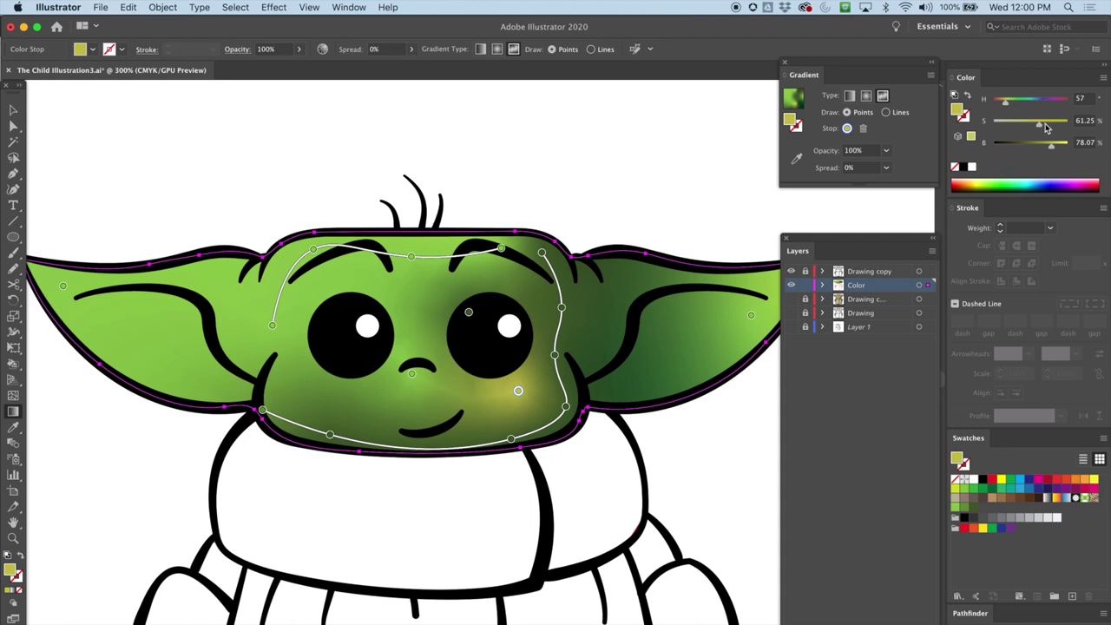
left_click_drag(1005, 106, 998, 103)
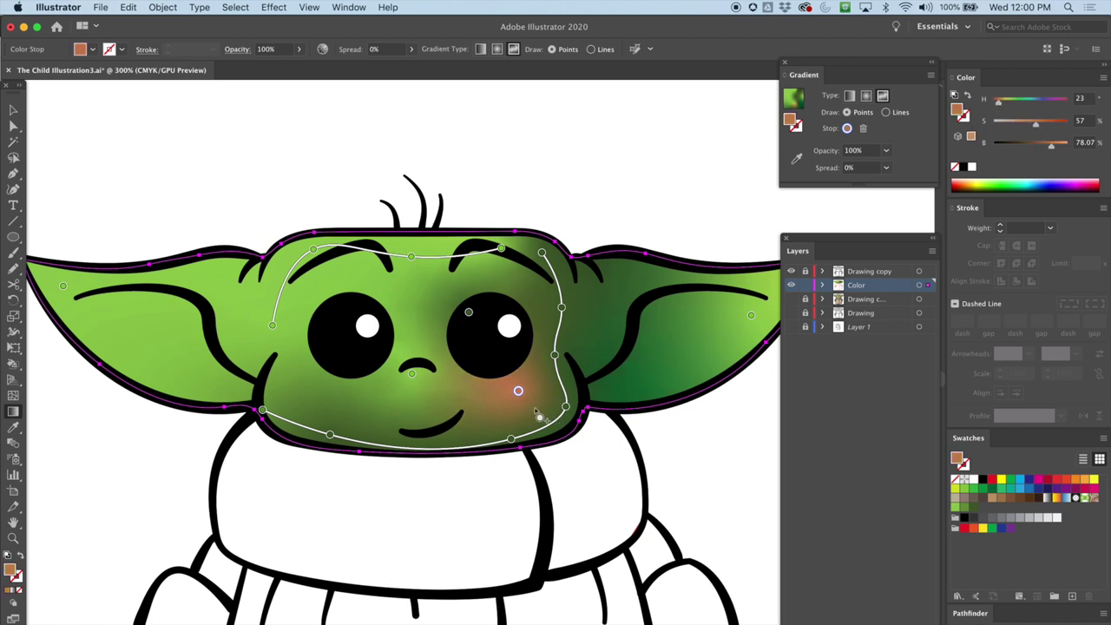
Step: Move the right cheek's blush stop slightly outward below the eye
left_click_drag(519, 392, 536, 392)
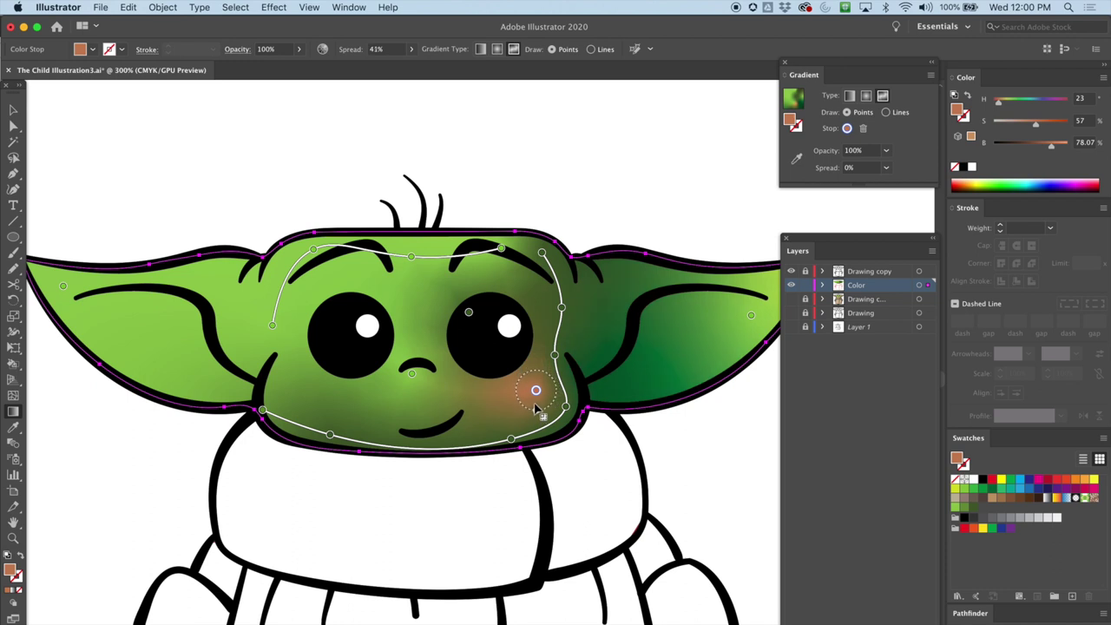
left_click_drag(537, 392, 528, 390)
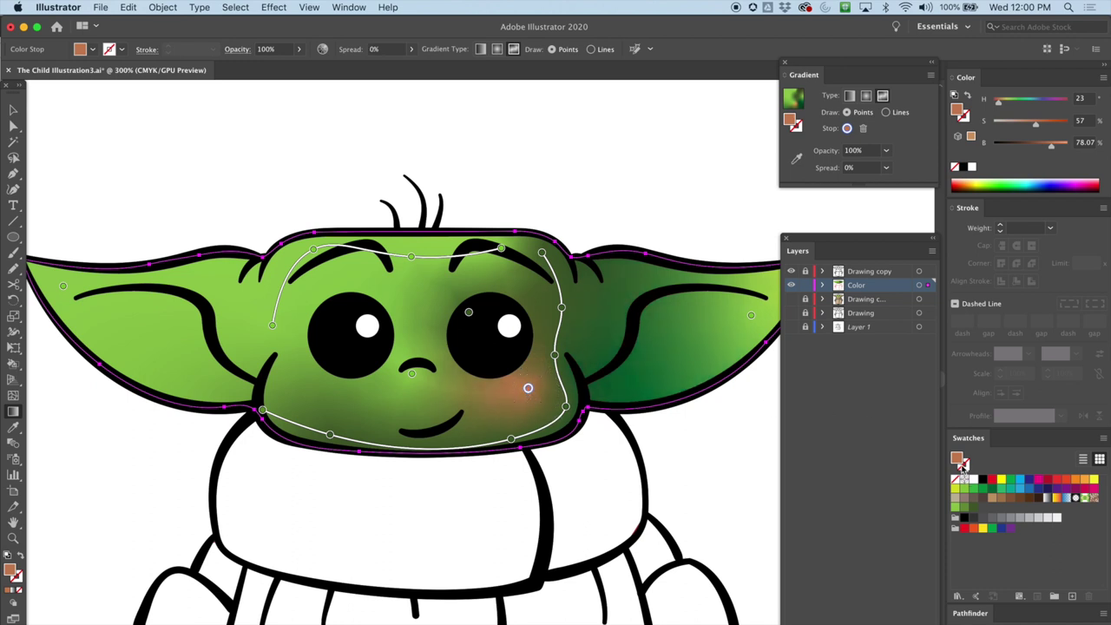
Step: Save the blush colour as a new swatch and add a matching point stop on the left cheek
left_click_drag(962, 461, 998, 516)
left_click(296, 380)
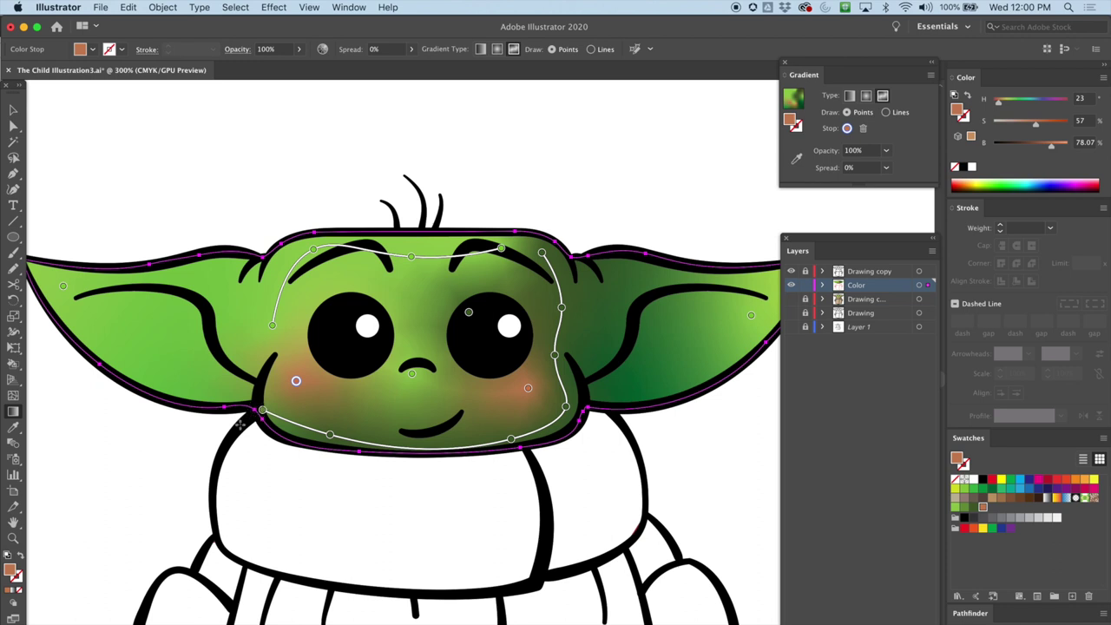
key("space")
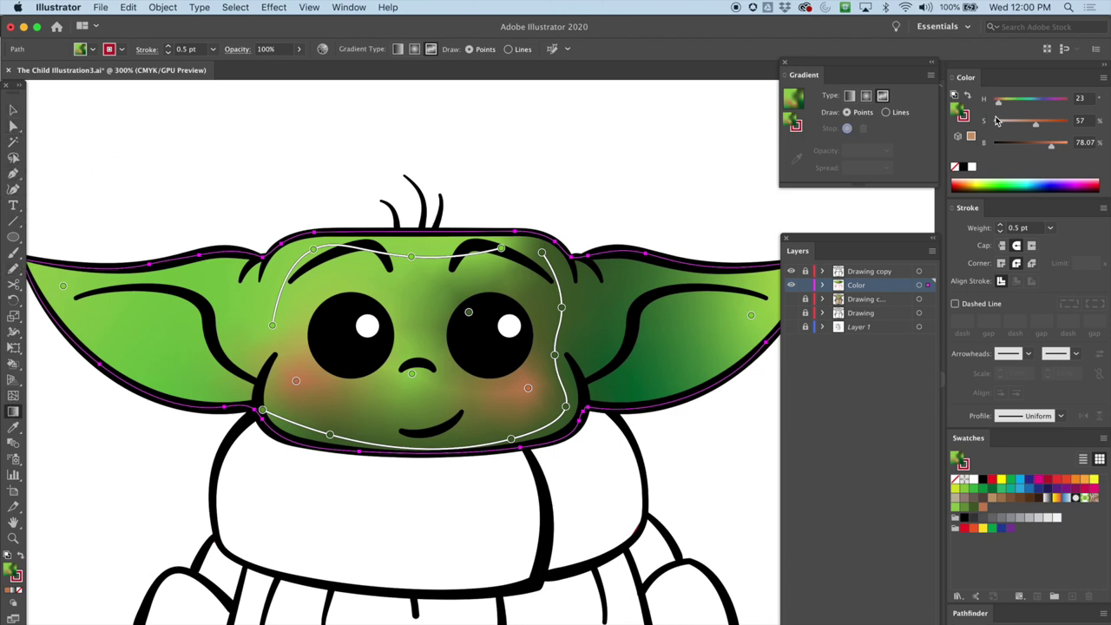
Step: Switch the freeform gradient's drawing mode to Lines
left_click(886, 112)
mouse_move(614, 303)
left_mouse_down()
mouse_move(548, 315)
mouse_move(490, 343)
left_mouse_up()
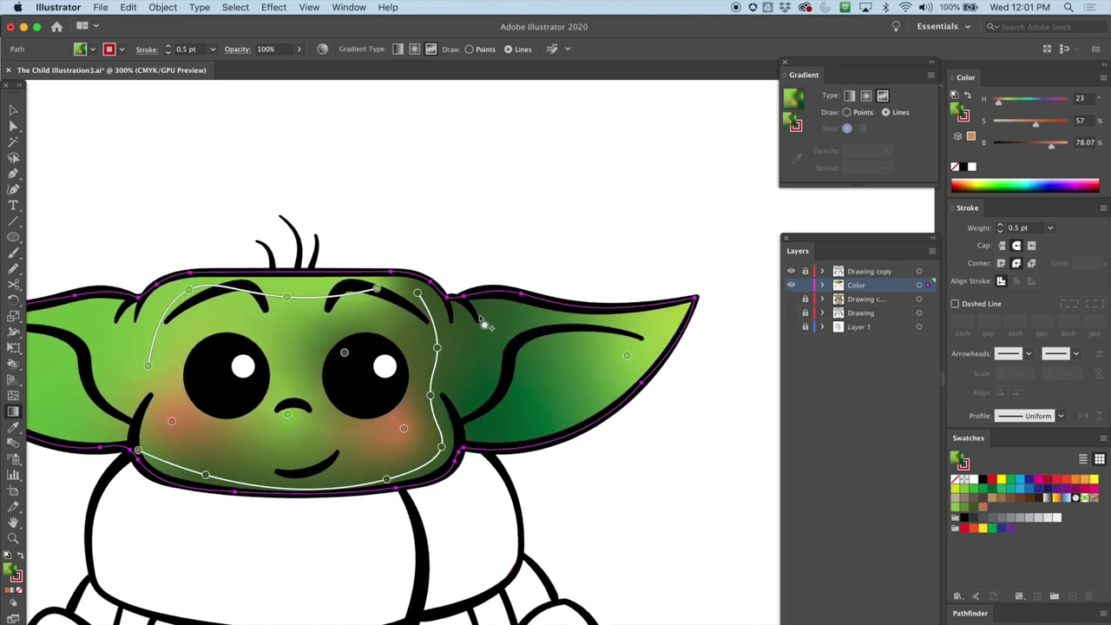
Step: Try to draw a four-stop white gradient line along the right ear's upper edge, from its base to near the tip
left_click(466, 322)
left_click(496, 310)
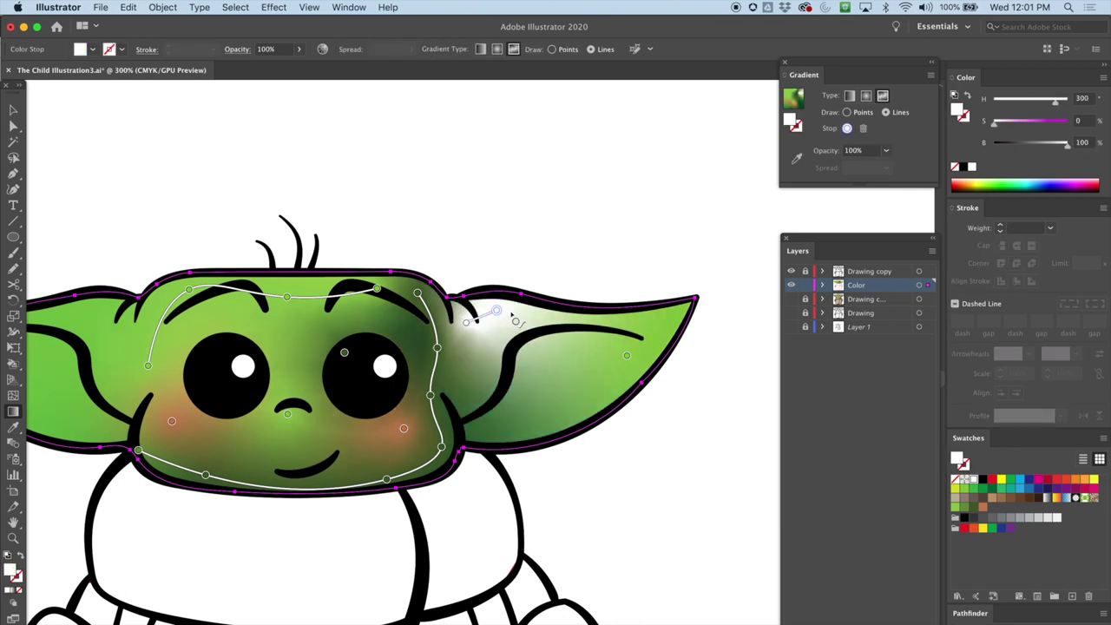
left_click(573, 323)
left_click(671, 316)
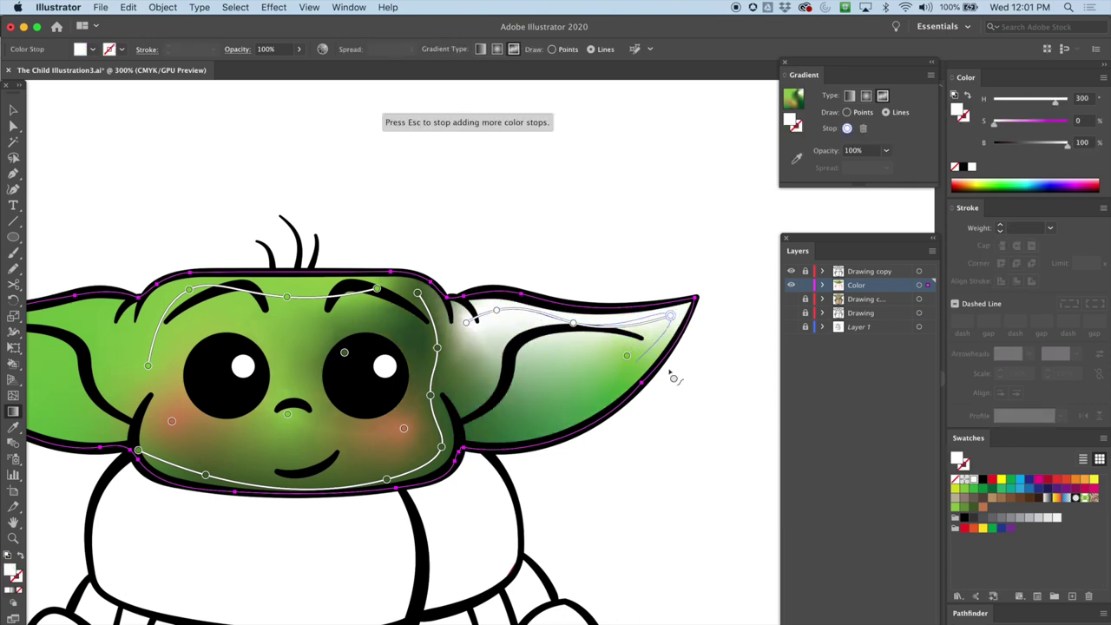
key("v")
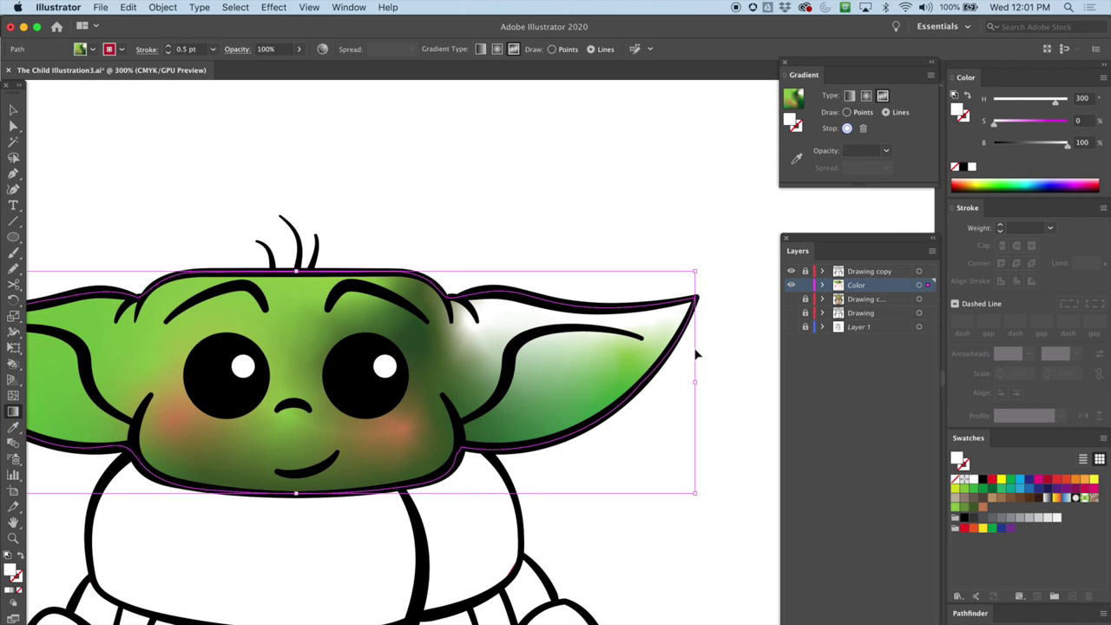
Step: Undo the white gradient line on the right ear and the preceding blush edits
key("super+z")
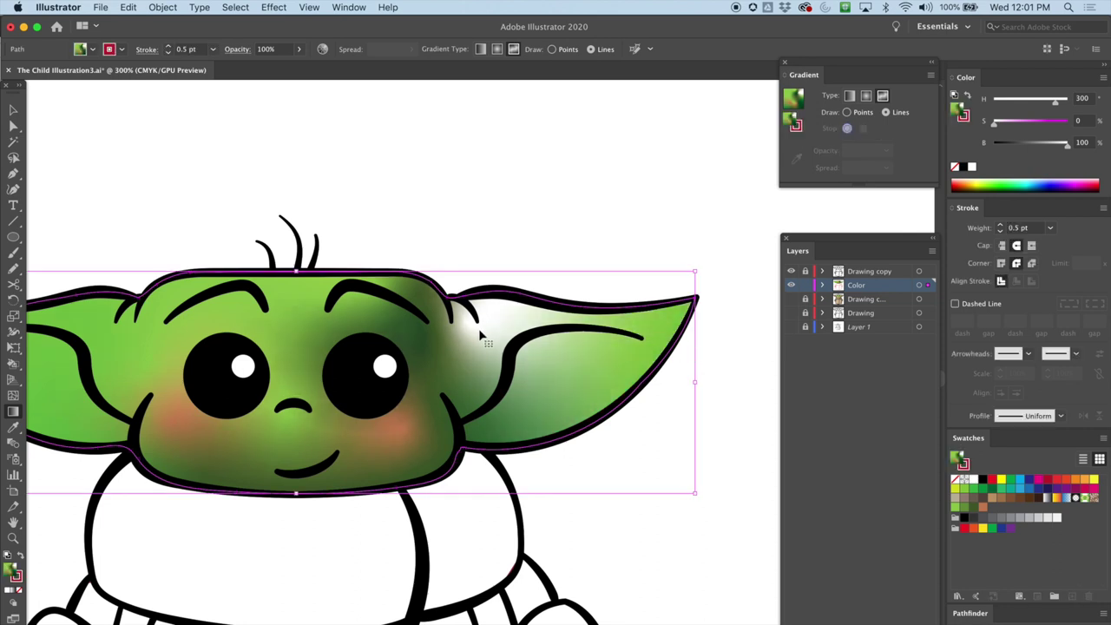
key("g")
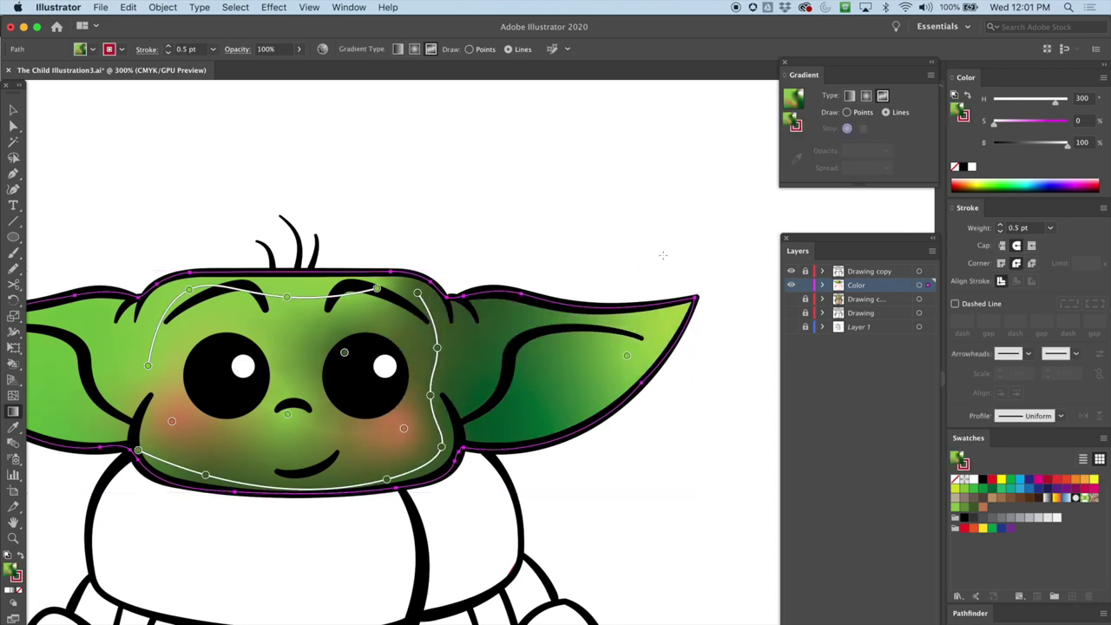
key("super+z")
key("super+z")
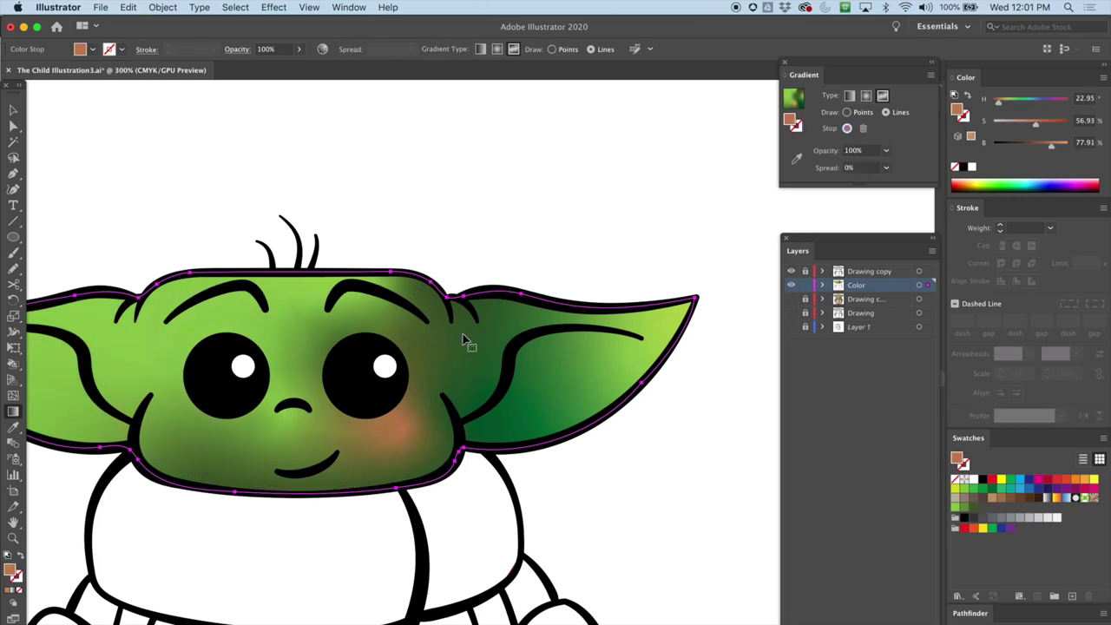
Step: Redo the undone blush stop edits and swatch, and undo the white ear stop that is restored with them
left_click(127, 7)
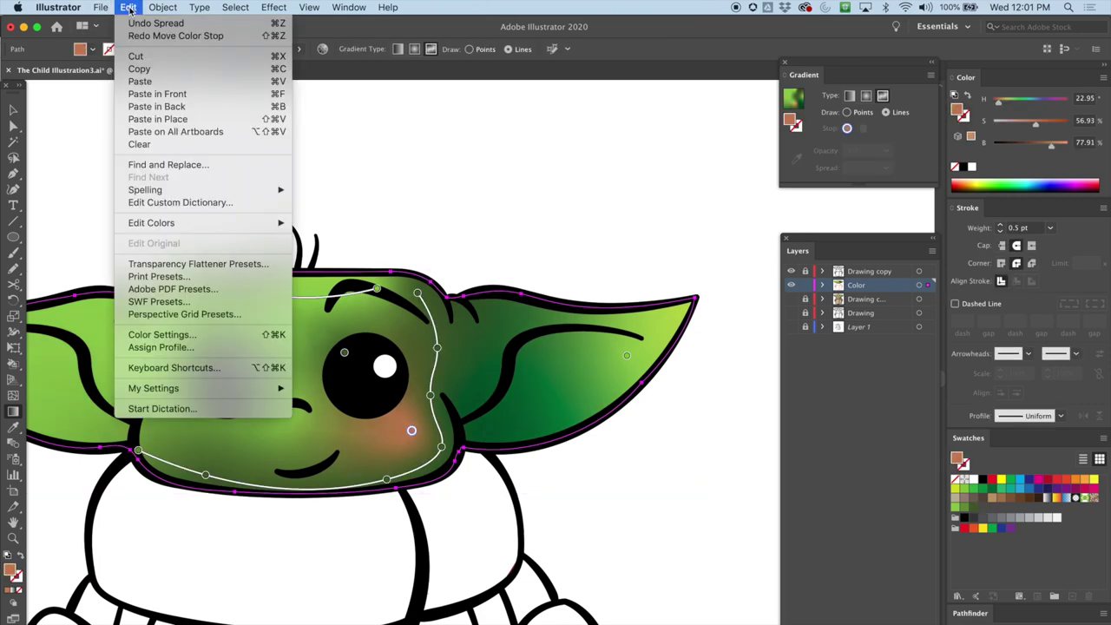
left_click(141, 39)
left_click(127, 7)
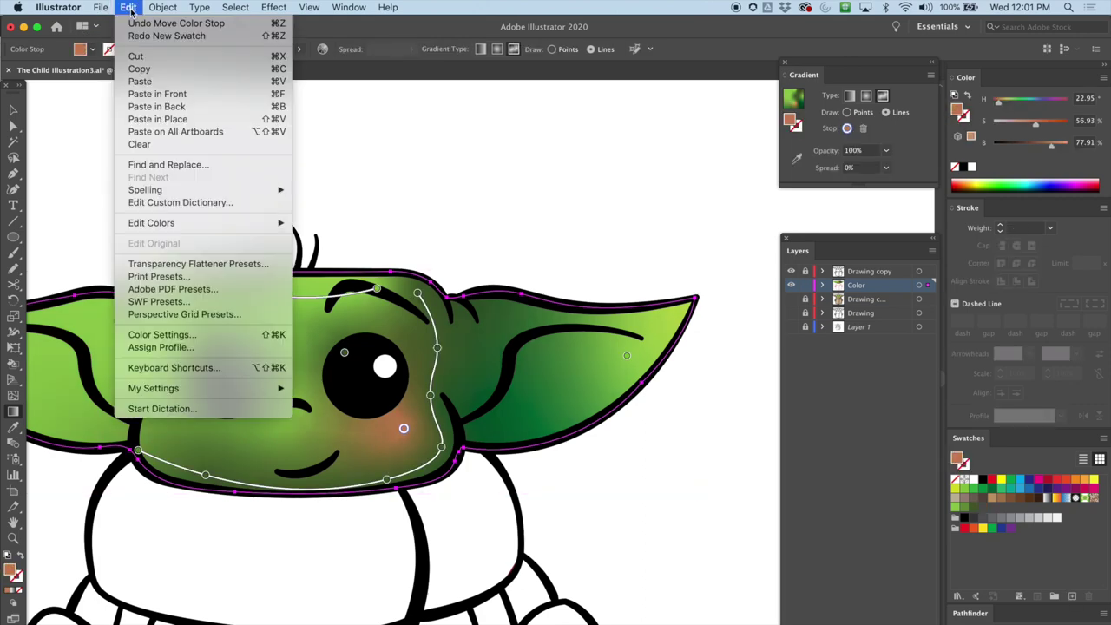
left_click(136, 37)
left_click(127, 7)
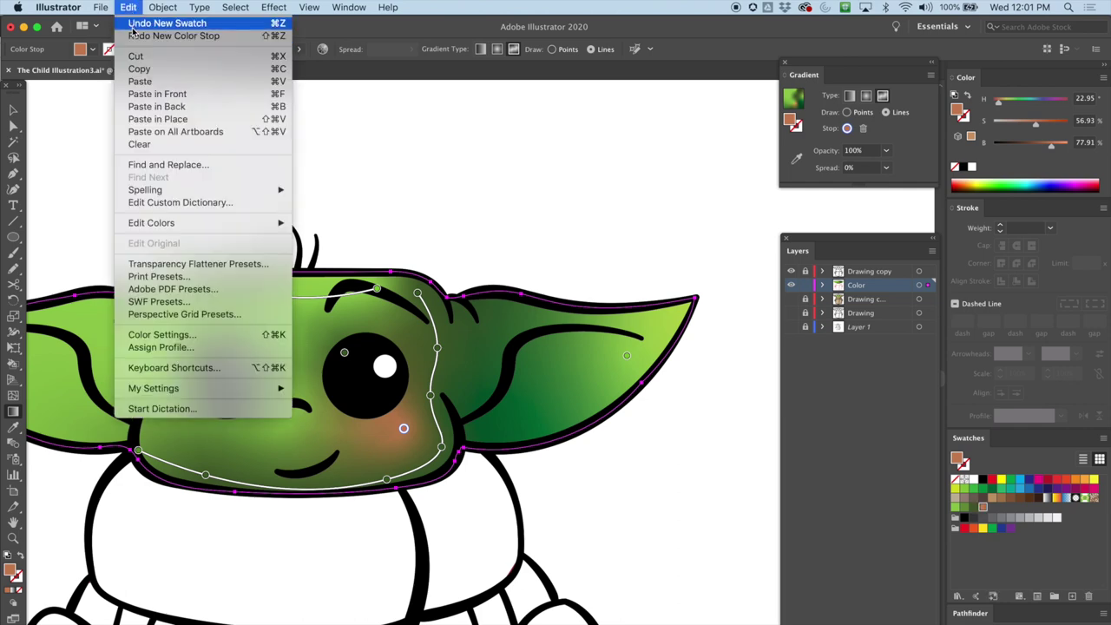
left_click(139, 35)
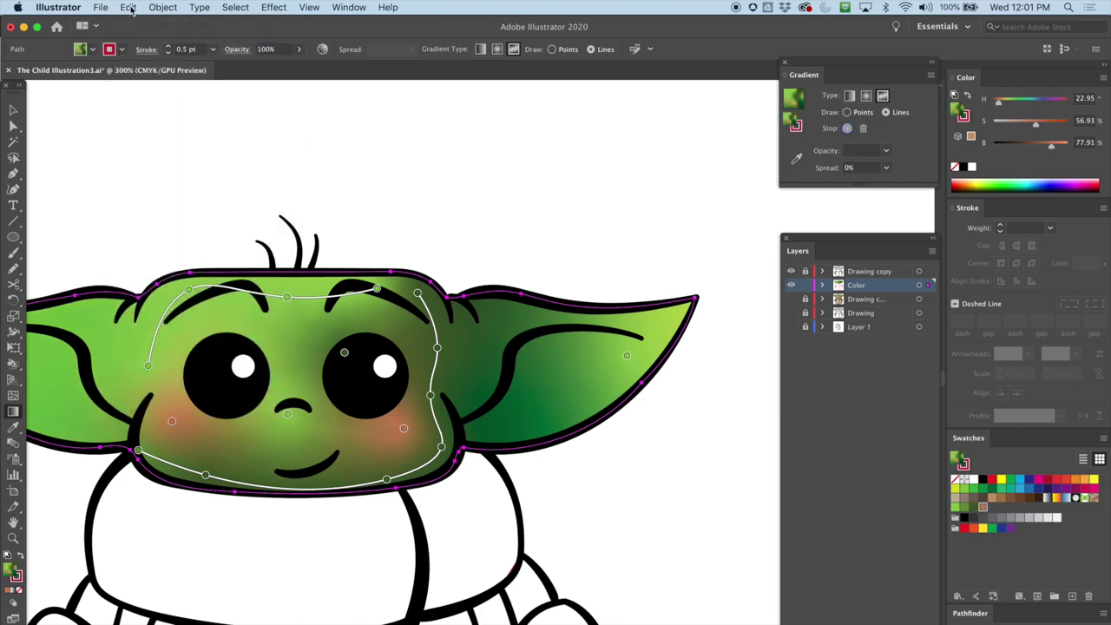
left_click(127, 7)
left_click(138, 36)
left_click(127, 7)
left_click(141, 37)
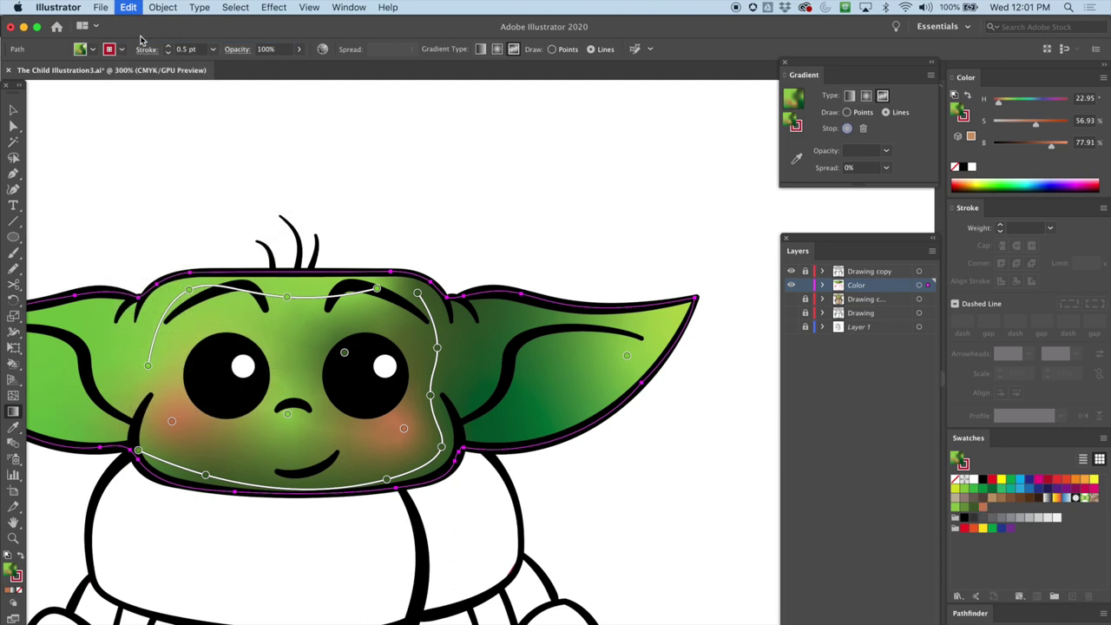
left_click(134, 9)
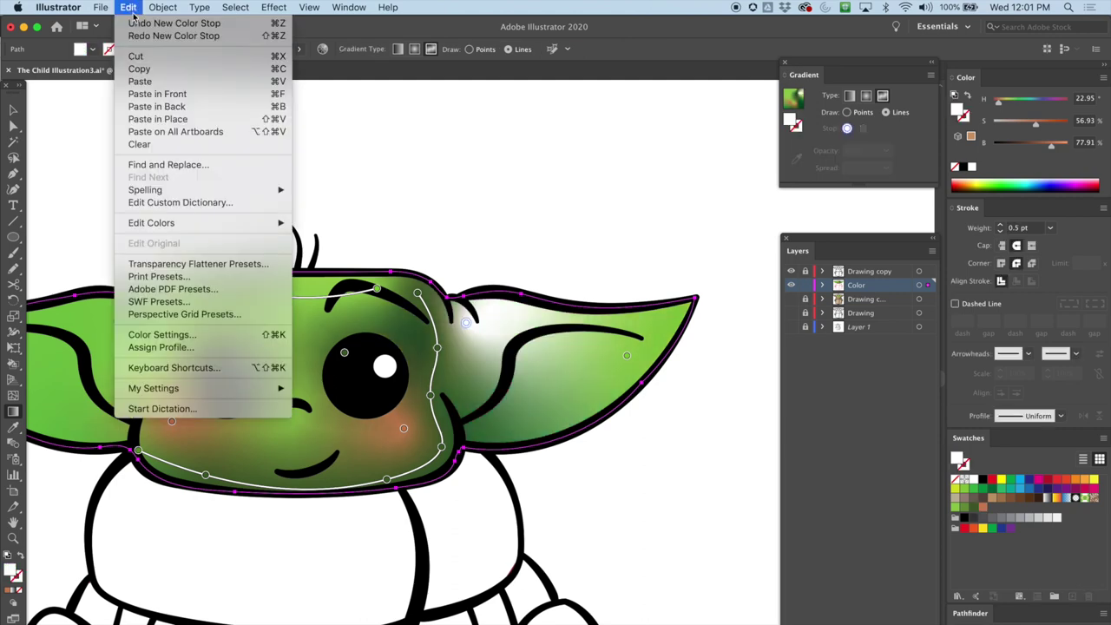
left_click(134, 20)
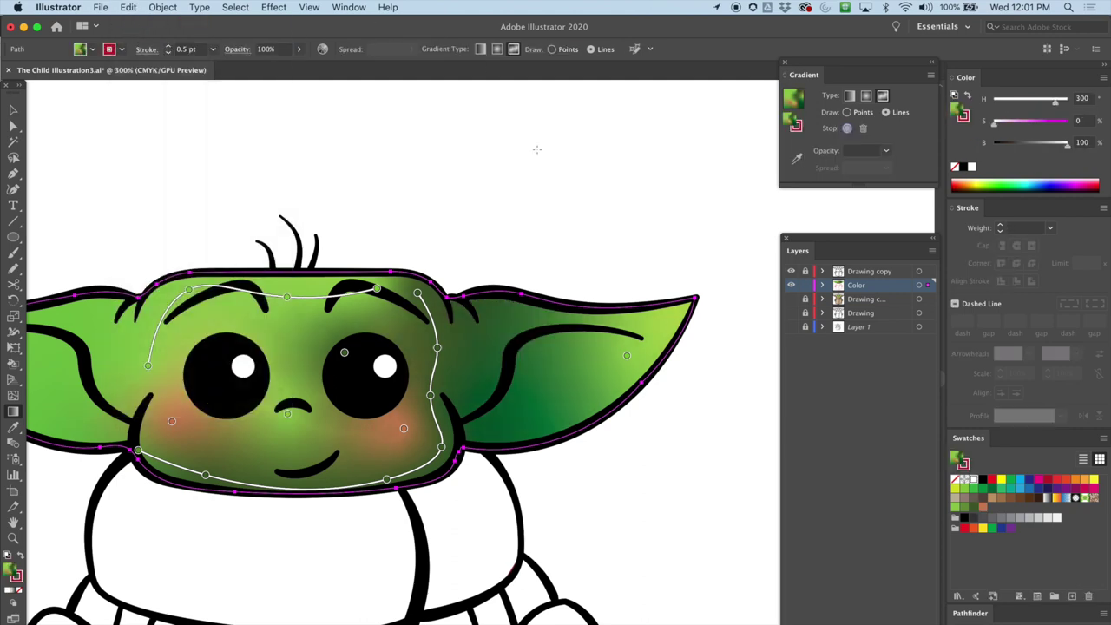
Step: Start a gradient line at the base of the right ear with a stop in the light green swatch
left_click(467, 336)
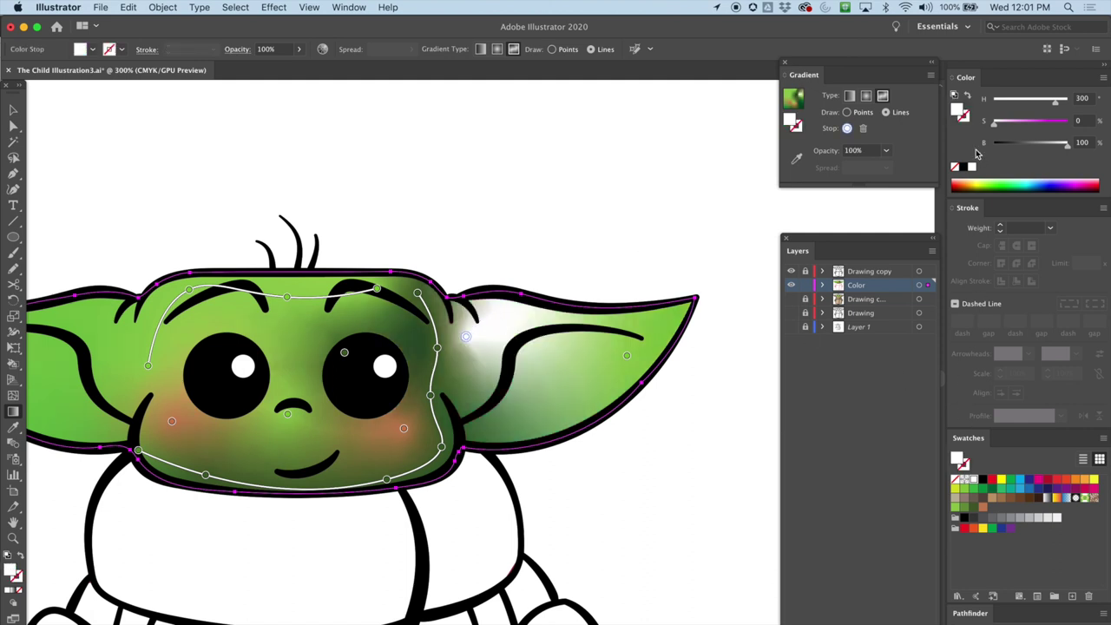
left_click(957, 508)
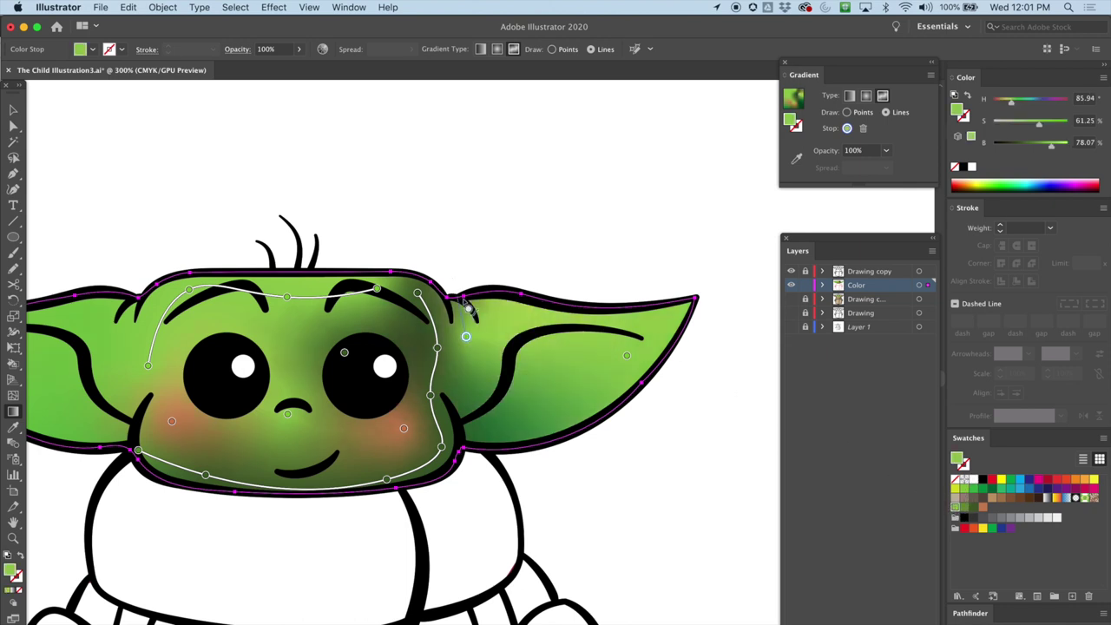
Step: Extend the light green gradient line along the upper edge of the right-hand ear to its tip and recolor the end stop darker green
left_click(529, 314)
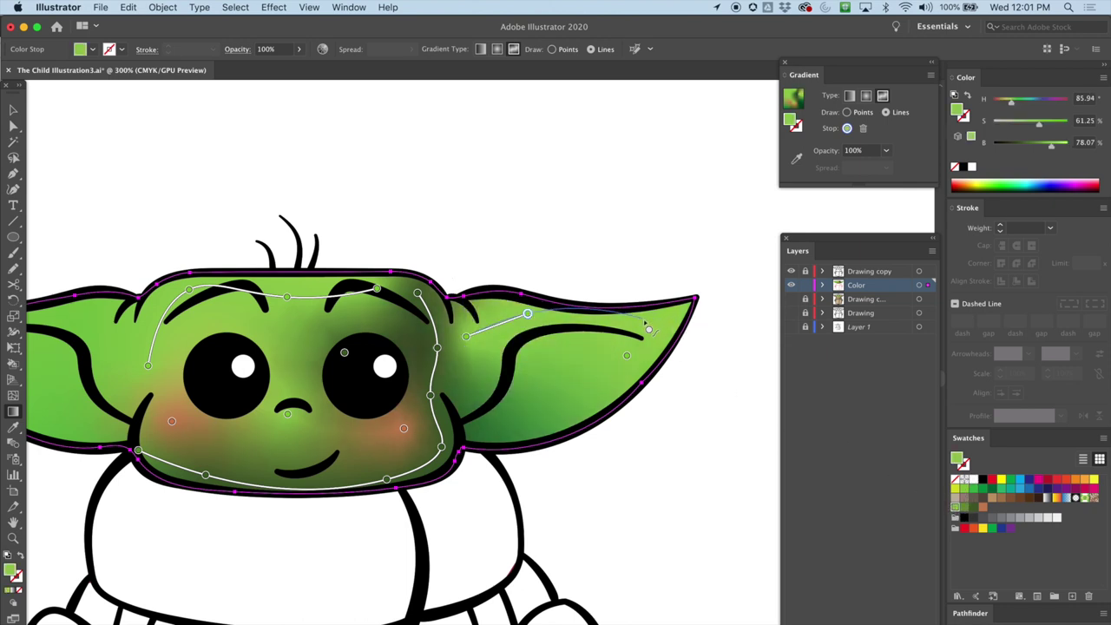
left_click(633, 322)
left_click(676, 311)
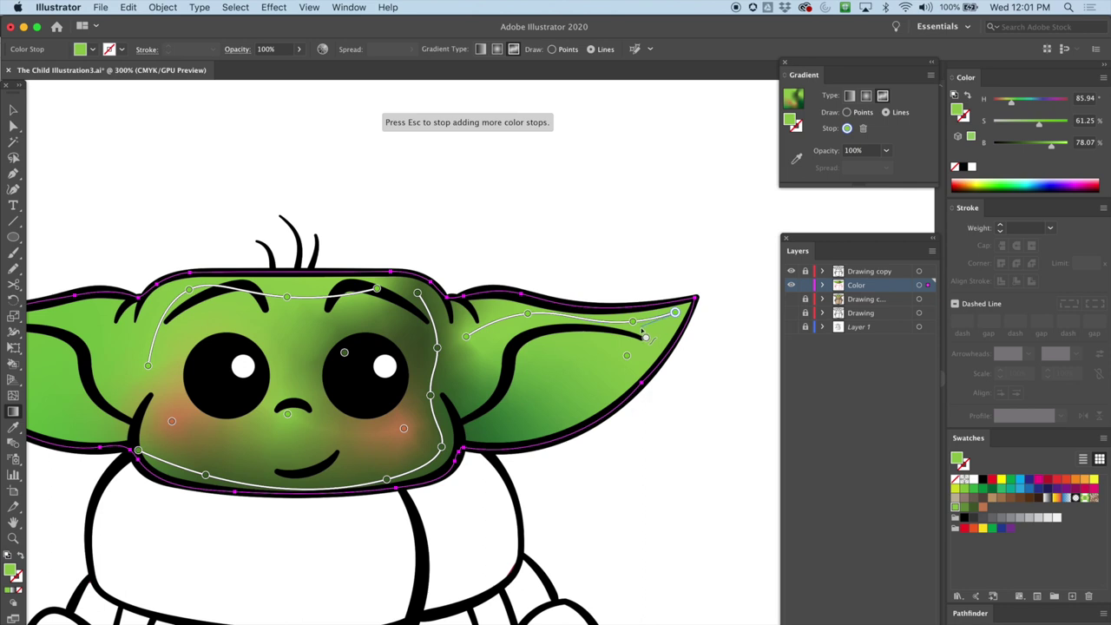
key("Escape")
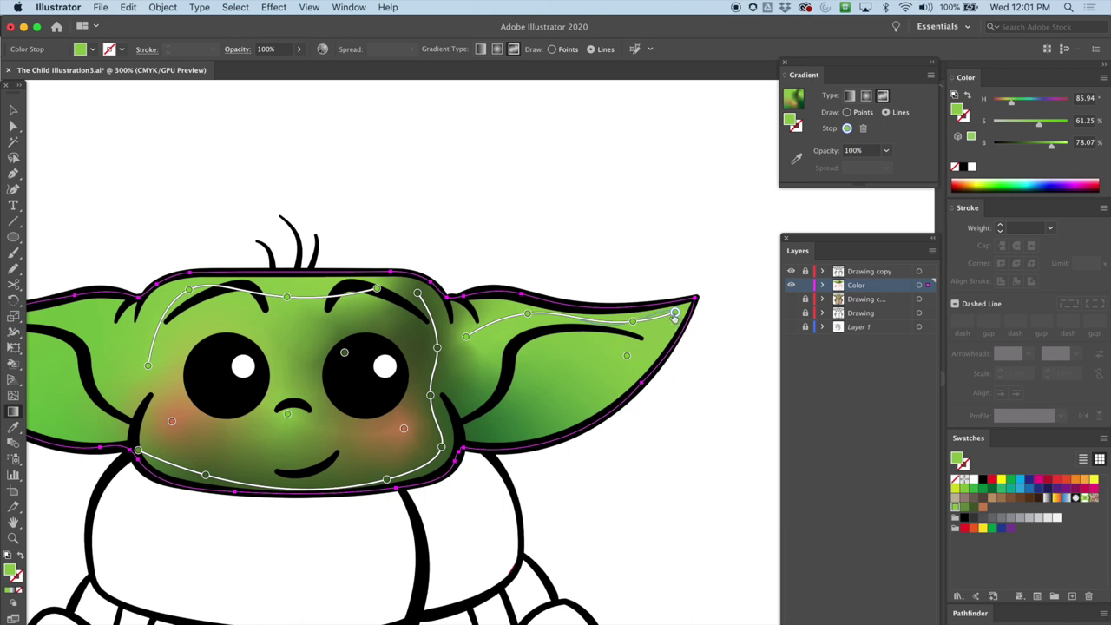
left_click(965, 508)
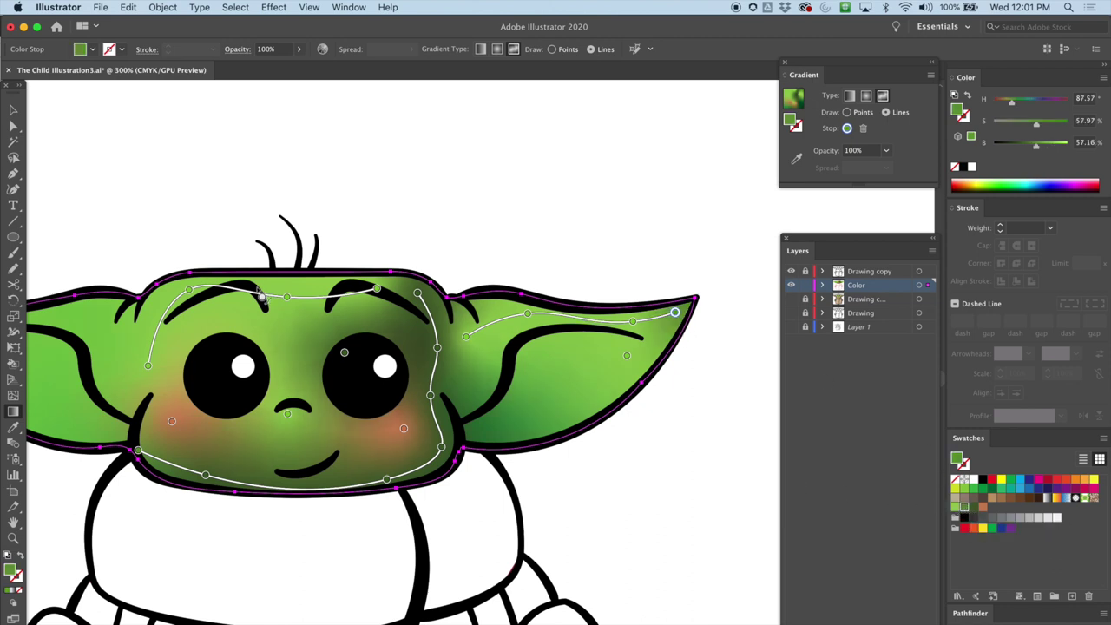
left_click(14, 109)
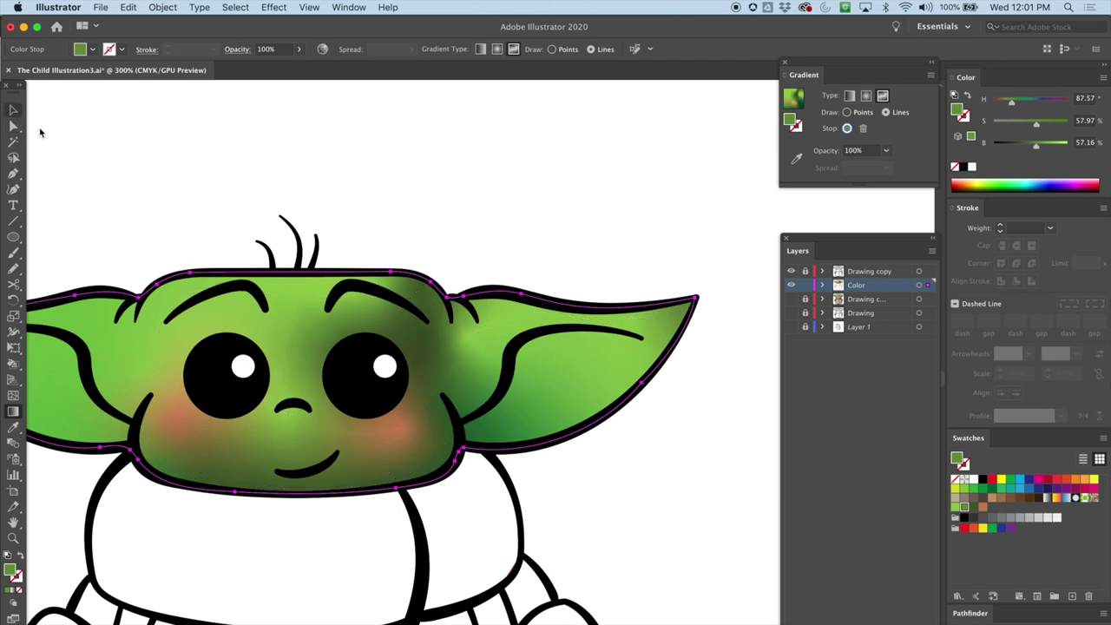
key("x")
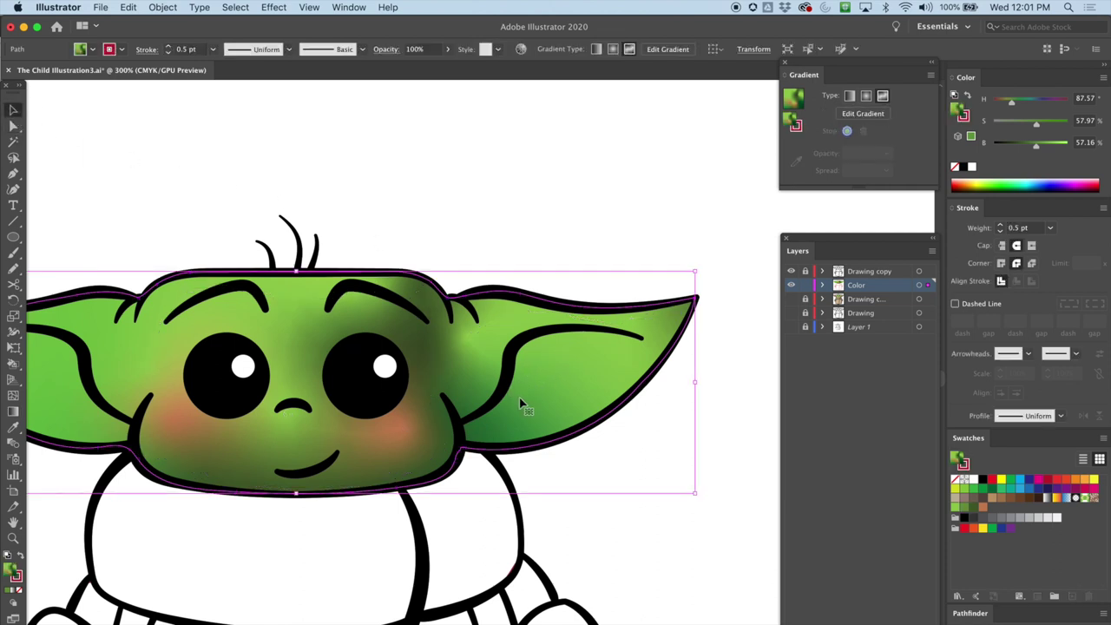
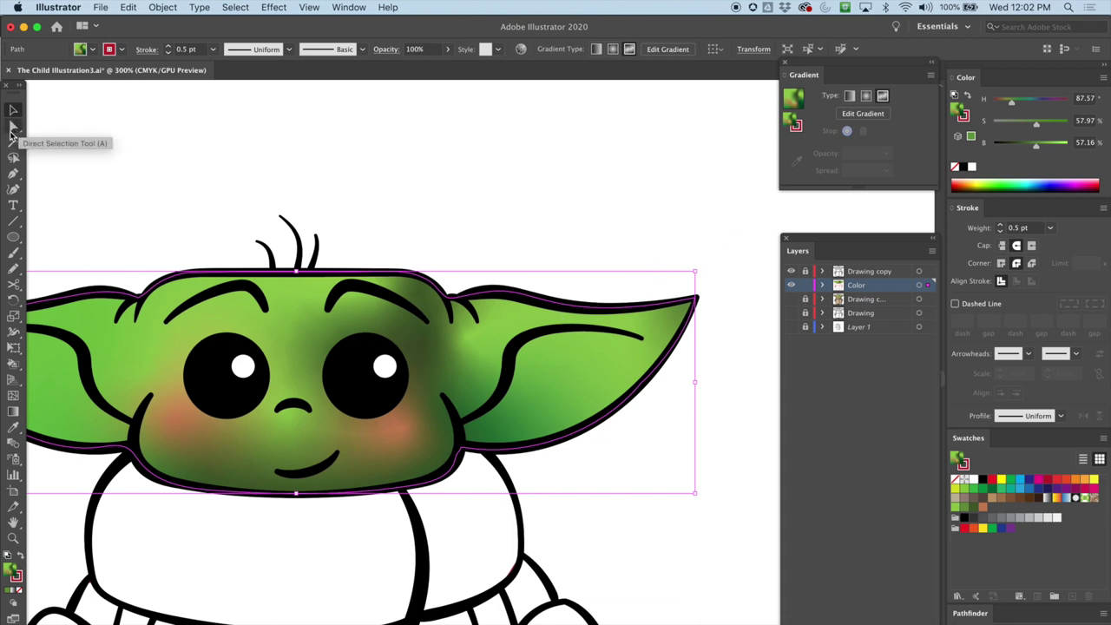
key("c")
left_click(408, 341)
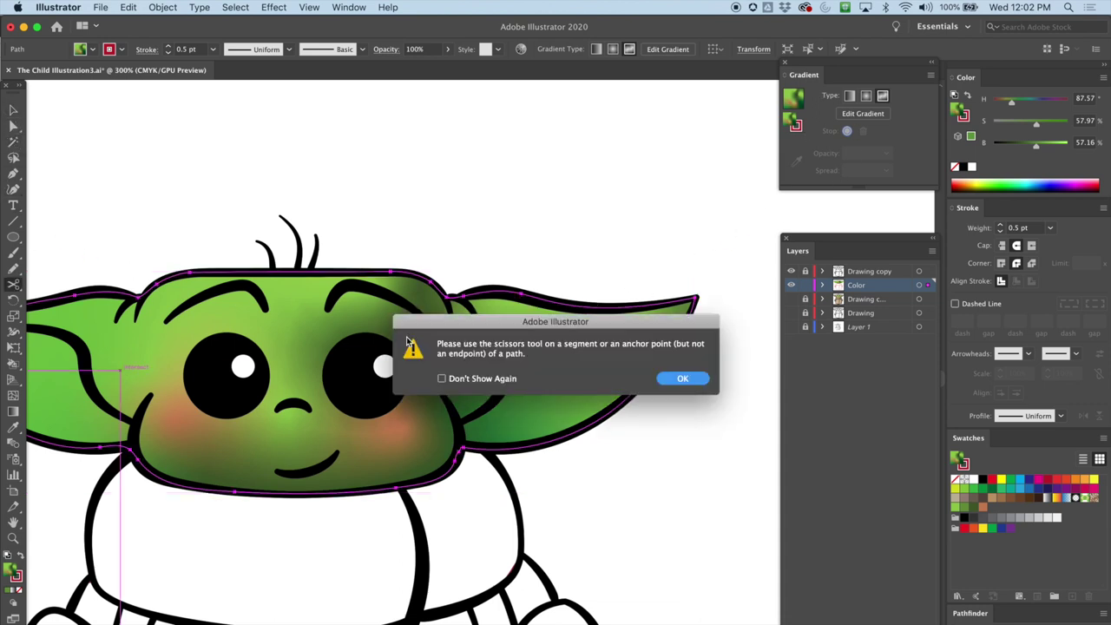
left_click(706, 382)
Step: Add a freeform gradient stop at the inner base of the right-hand ear and set it to H 307, S 41, B 79
left_click(14, 414)
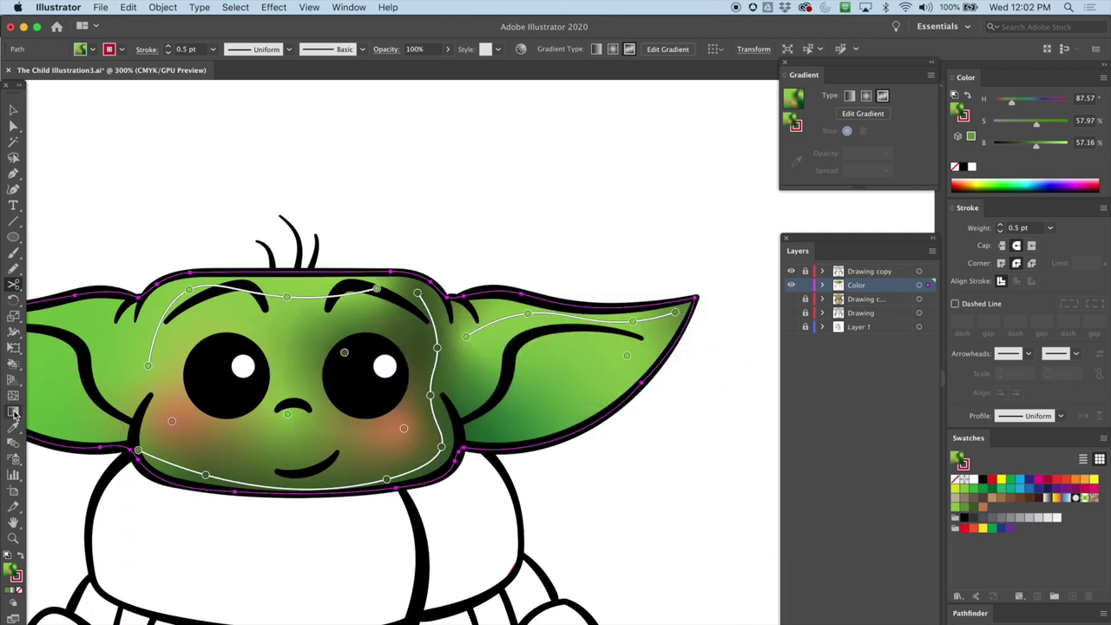
left_click(479, 429)
left_click_drag(1003, 124, 1059, 106)
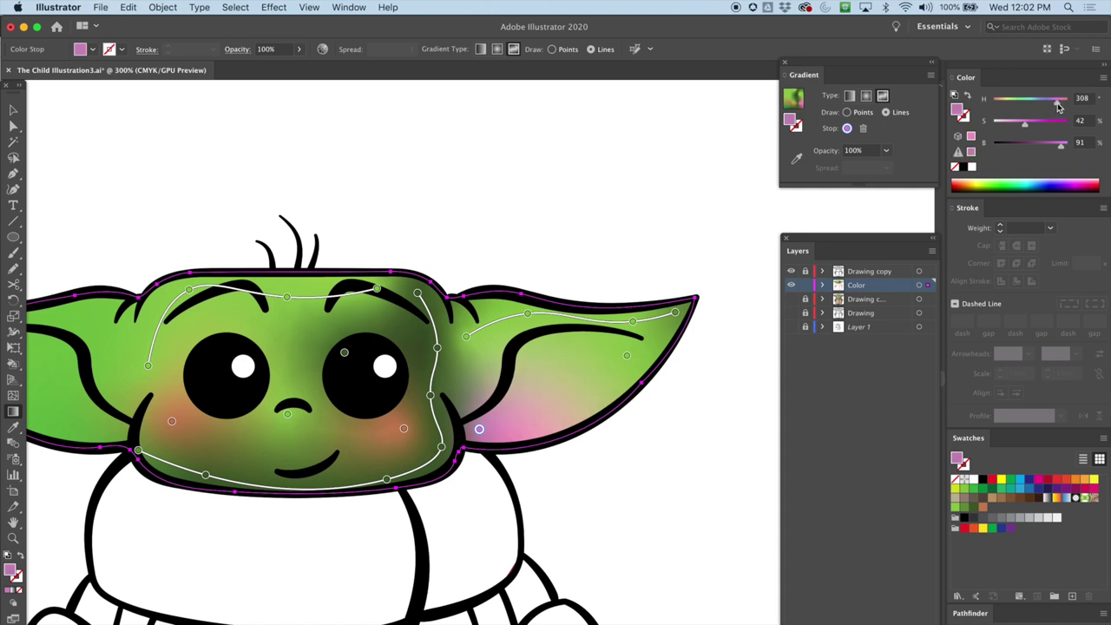
left_click_drag(1061, 148, 1028, 126)
left_click_drag(1060, 148, 1051, 148)
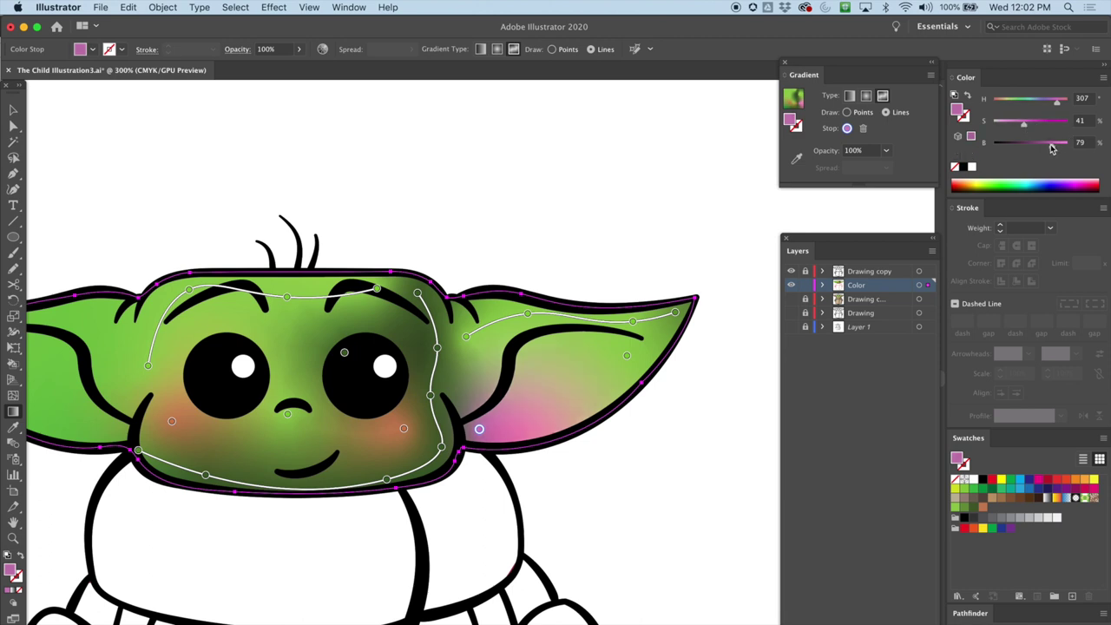
Step: Extend the pink-purple stop into a gradient line with two more stops running up the inside of the right-hand ear
left_click(528, 397)
left_click(560, 363)
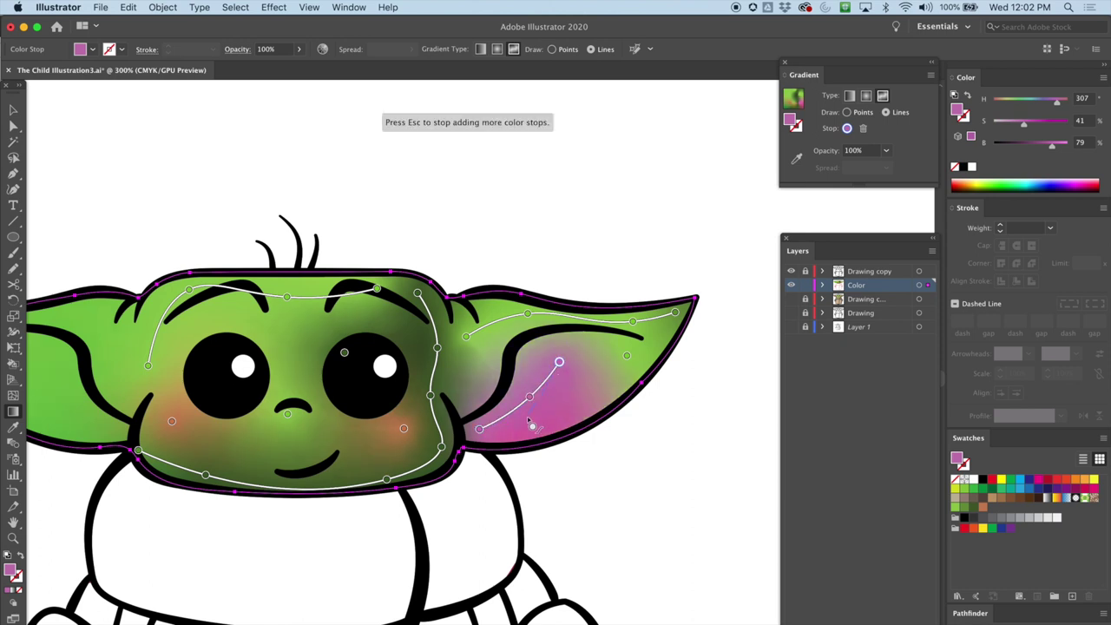
left_click(13, 110)
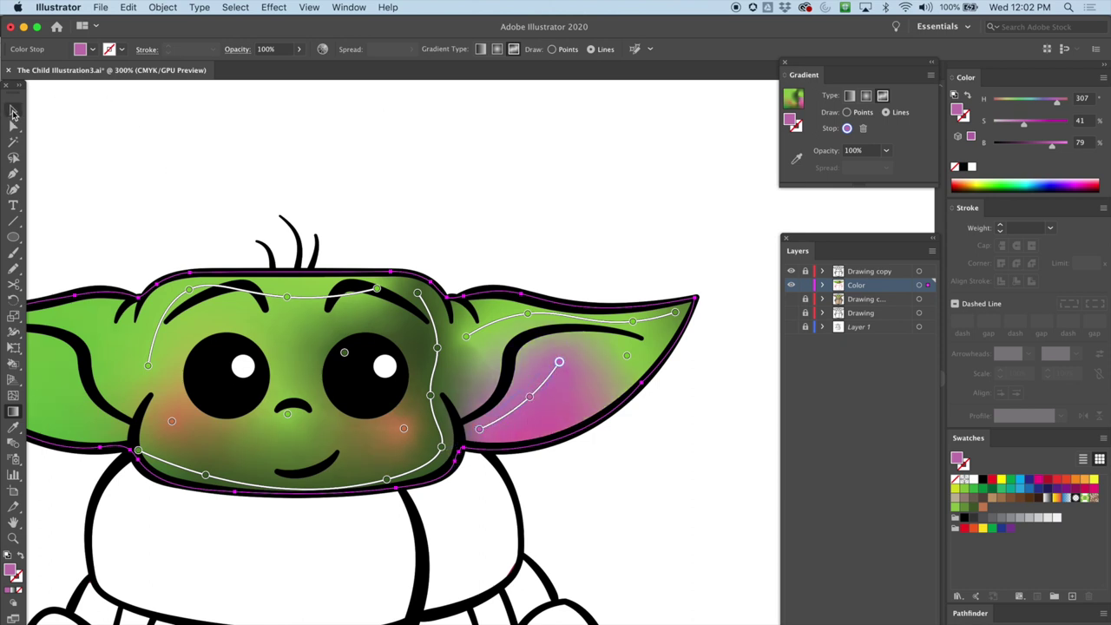
left_click_drag(397, 186, 480, 167)
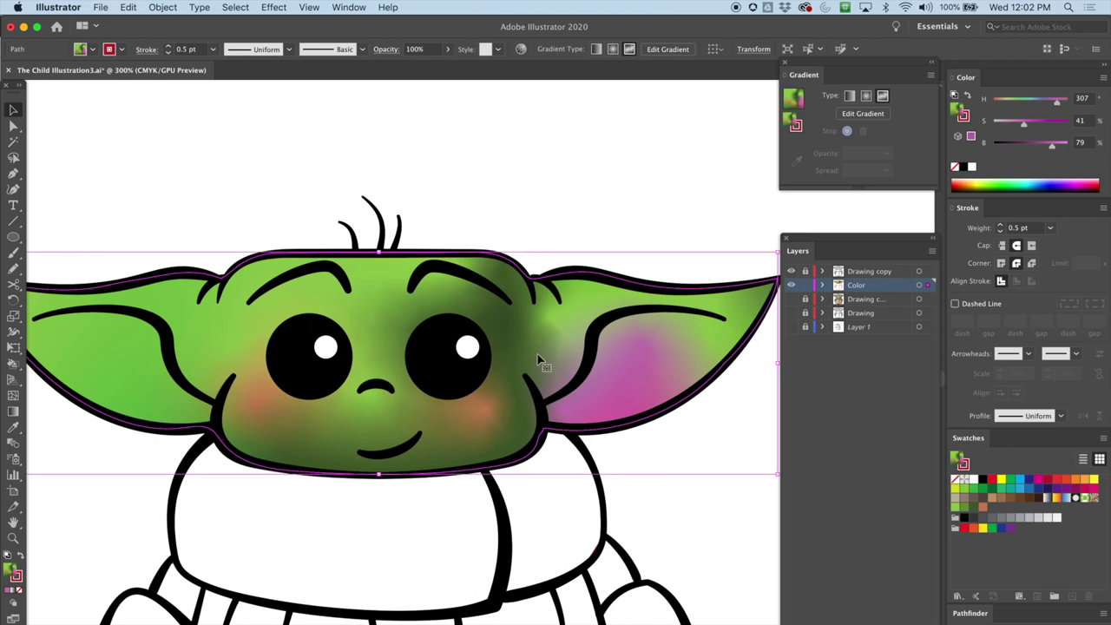
Step: Save the pink-purple of the right-hand ear's gradient line as a new swatch
left_click(13, 412)
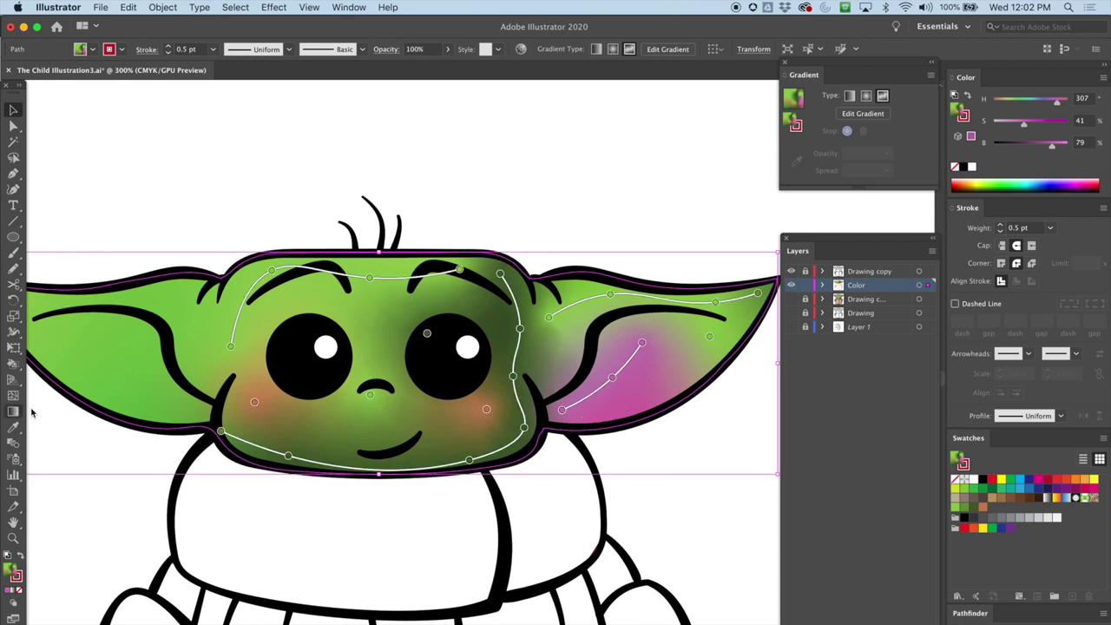
left_click(562, 411)
left_click_drag(955, 462, 999, 509)
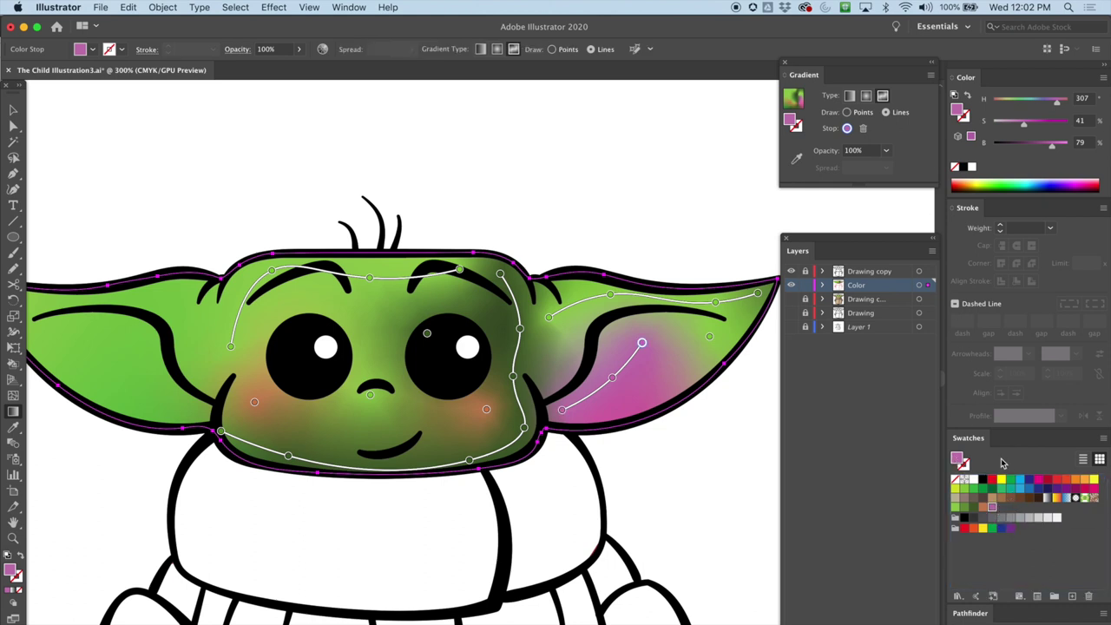
left_click_drag(1054, 146, 1039, 146)
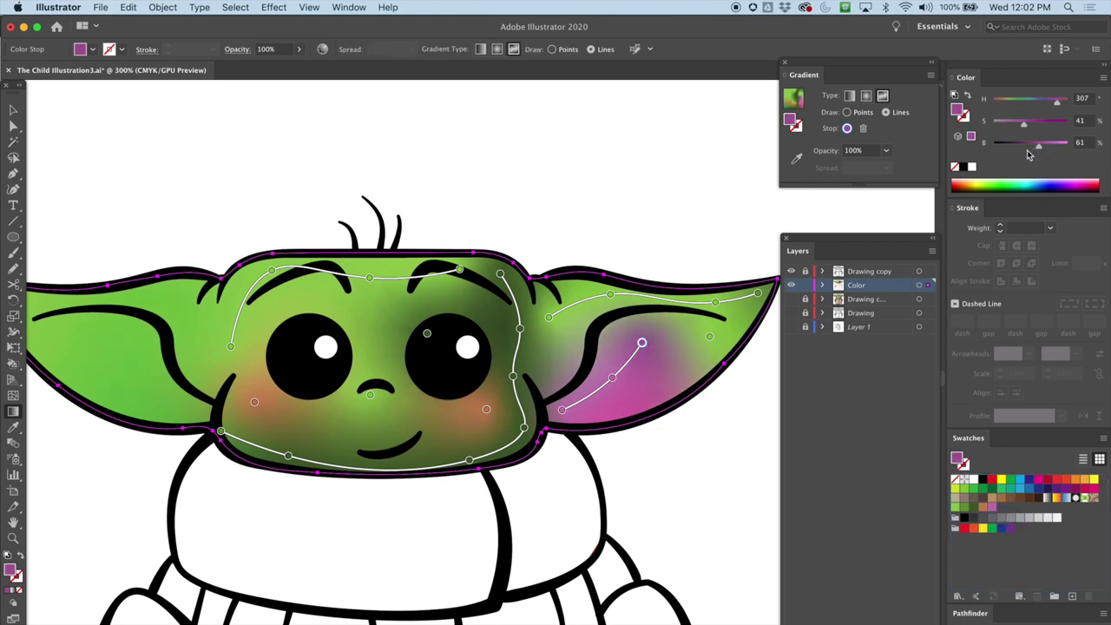
key("super+z")
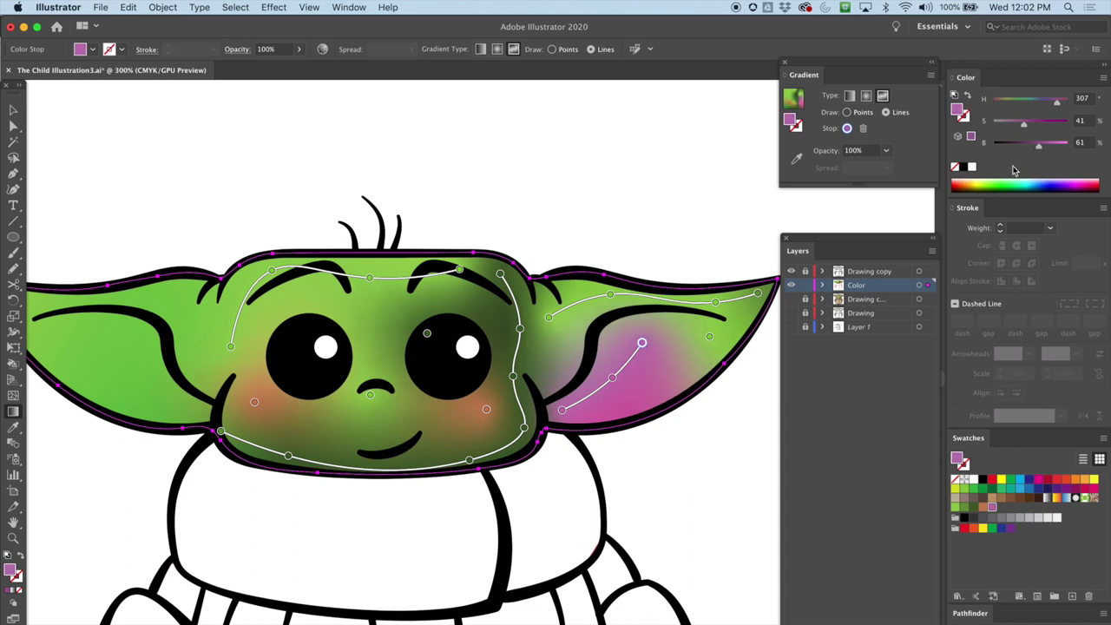
left_click(563, 411)
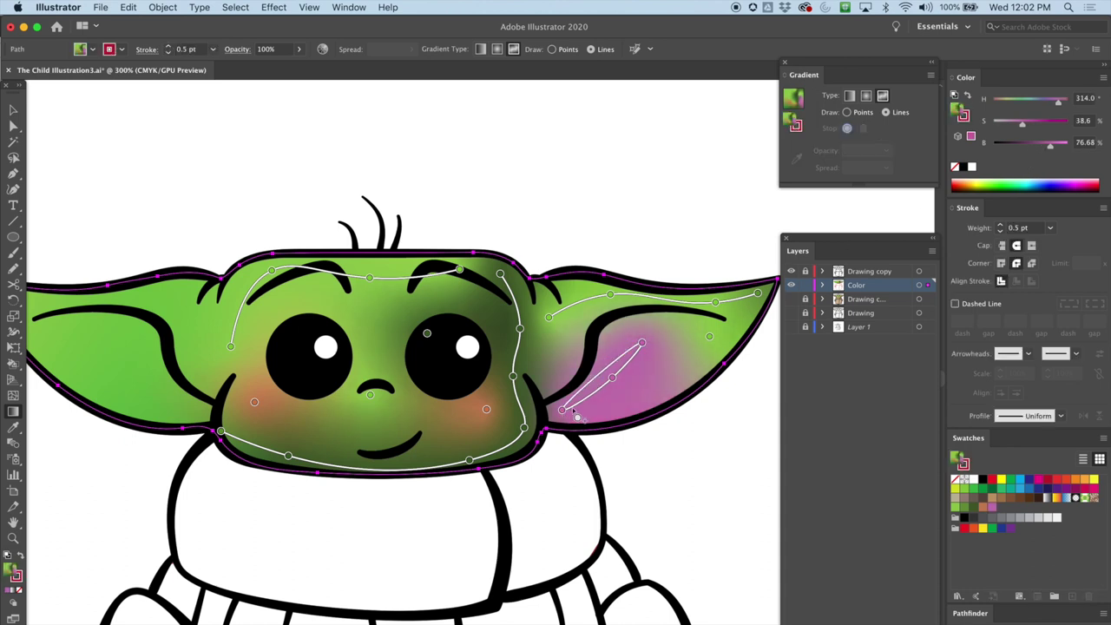
key("super+z")
Step: Using Points mode, darken the base stop of the right-hand ear's purple line to brightness 51 and save that color as a swatch
key("g")
left_click(848, 112)
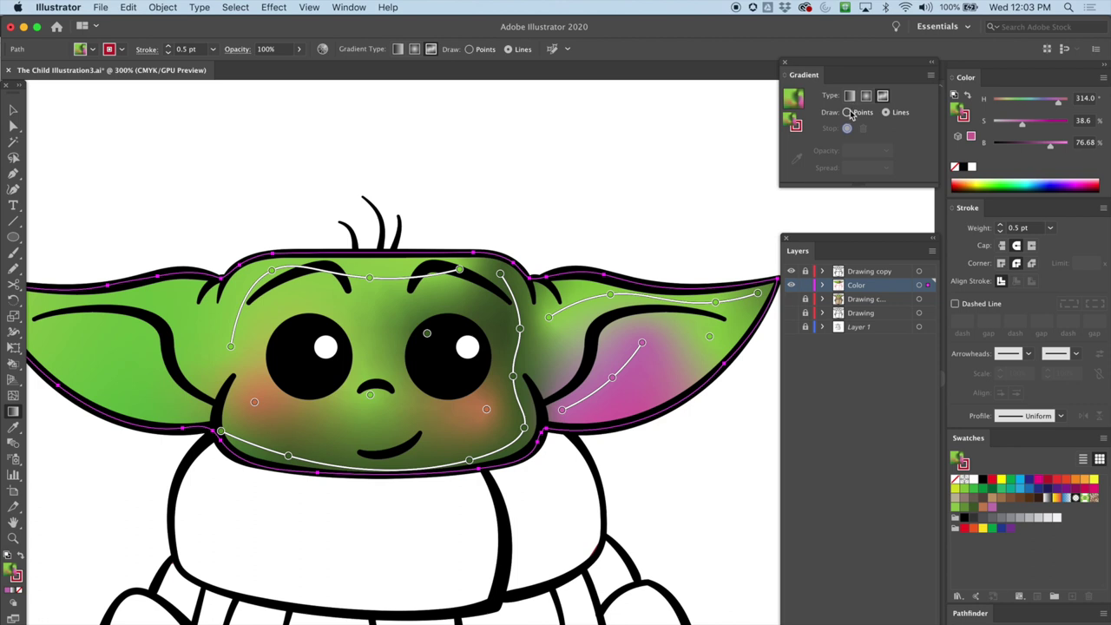
left_click(563, 411)
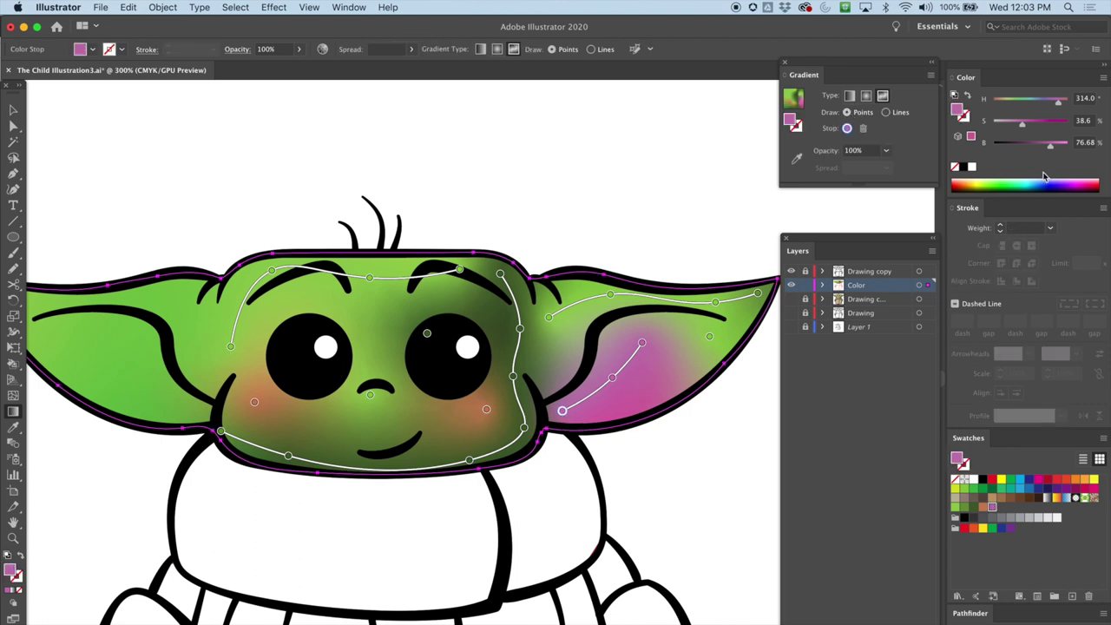
left_click_drag(1053, 150, 1031, 151)
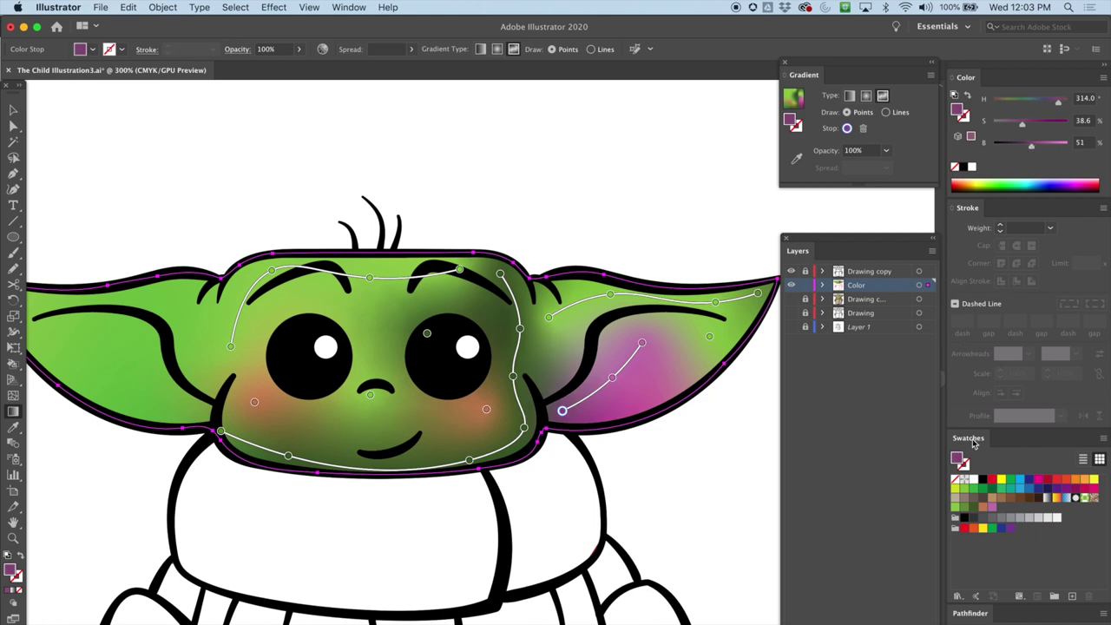
left_click_drag(958, 463, 1008, 509)
Step: Draw a three-stop gradient line in the dark purple swatch from the inner base of the left-hand ear toward its tip
left_click(887, 112)
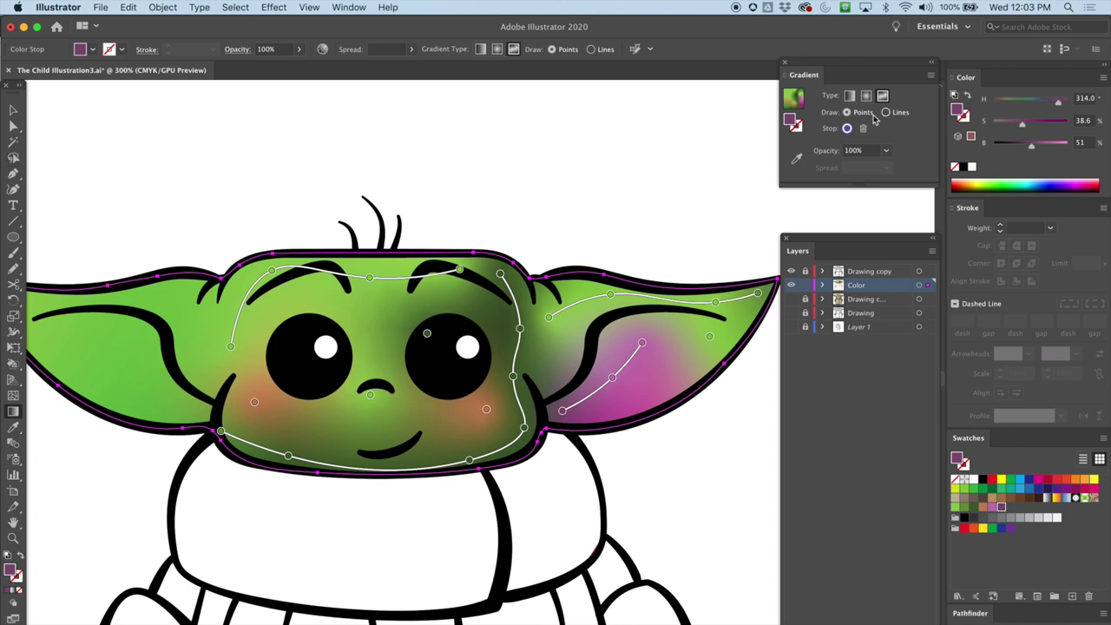
left_click(183, 405)
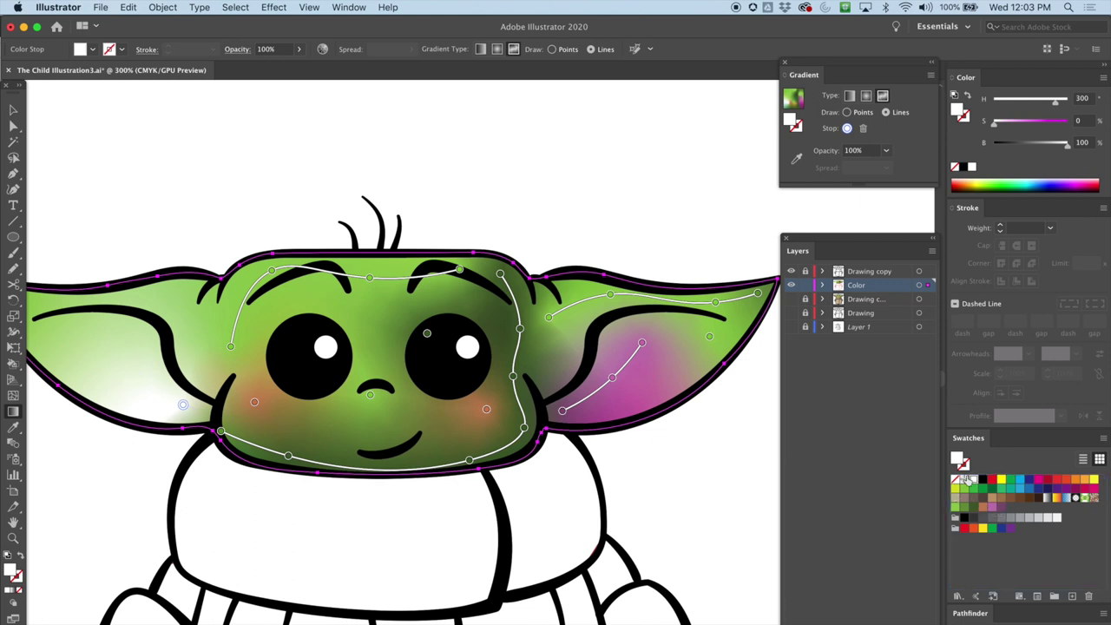
left_click(1001, 508)
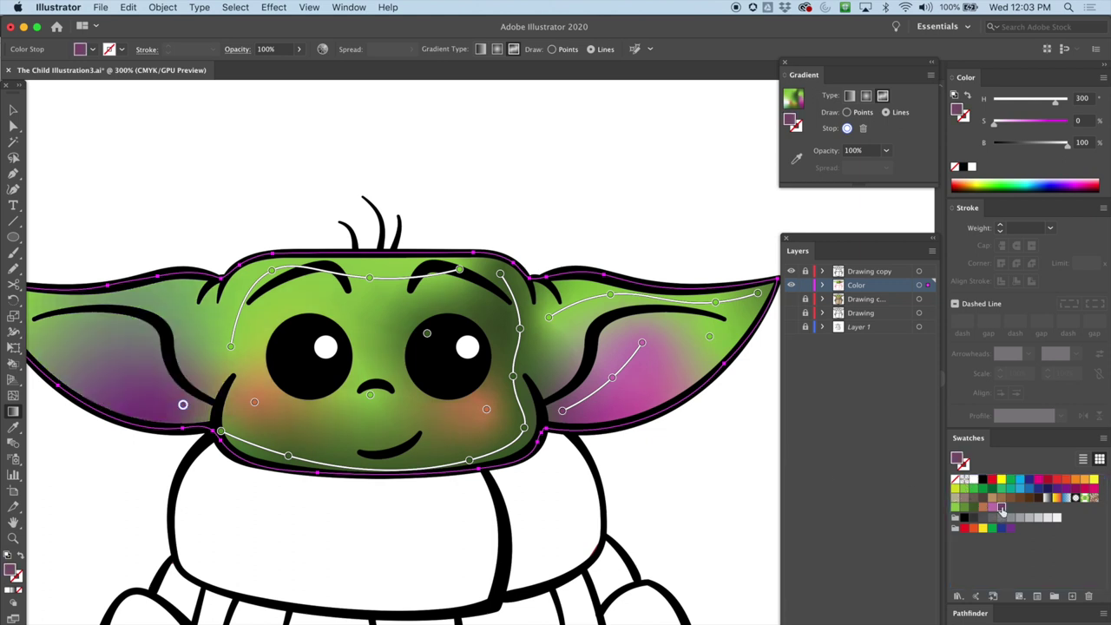
left_click(121, 361)
left_click(58, 345)
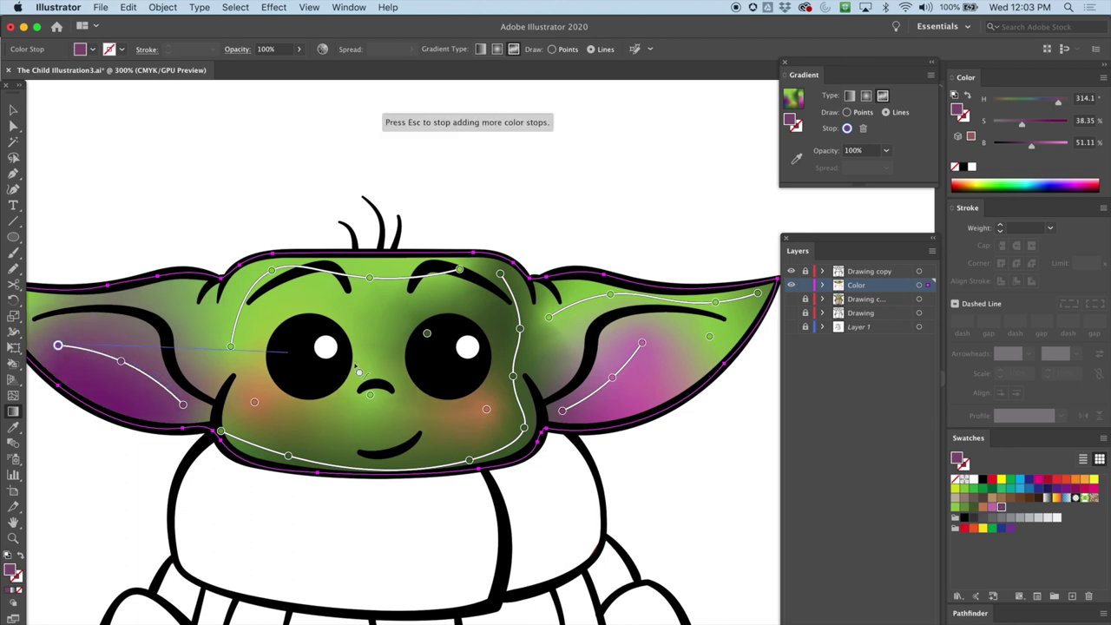
Step: Recolor the outer and middle stops of the left-hand ear's line with the lighter pink-purple swatch and deselect the head shape
left_click(993, 508)
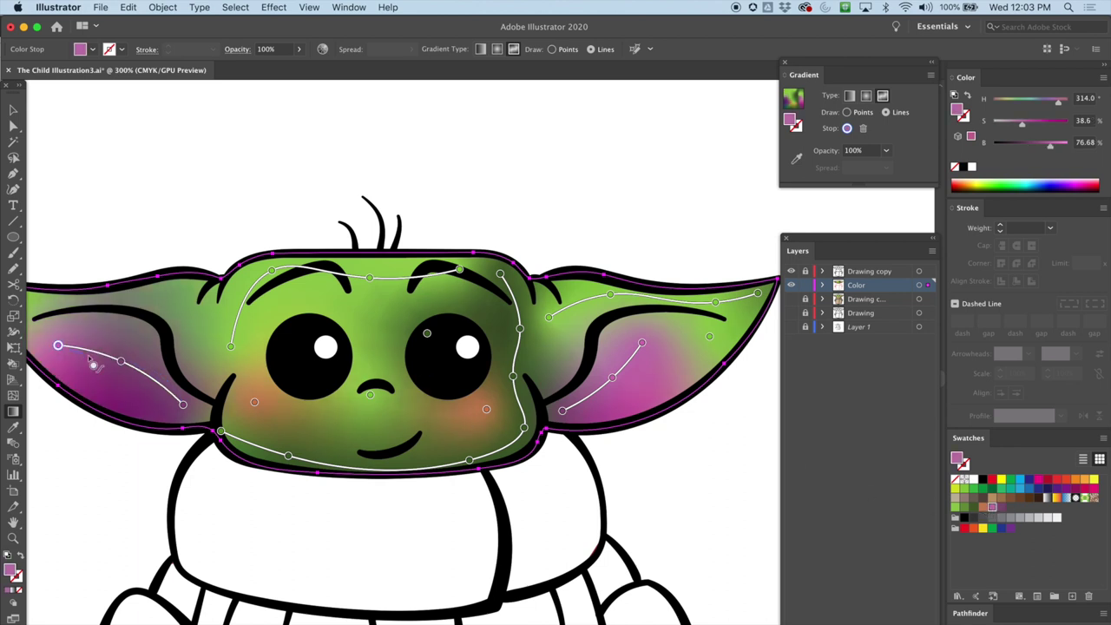
left_click(121, 361)
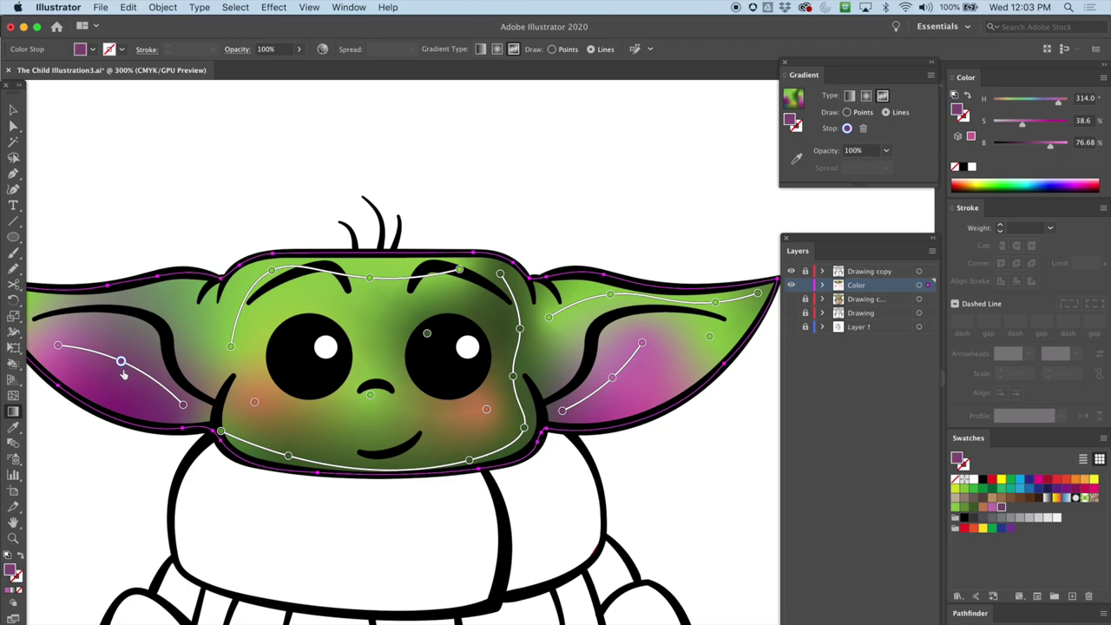
left_click(993, 508)
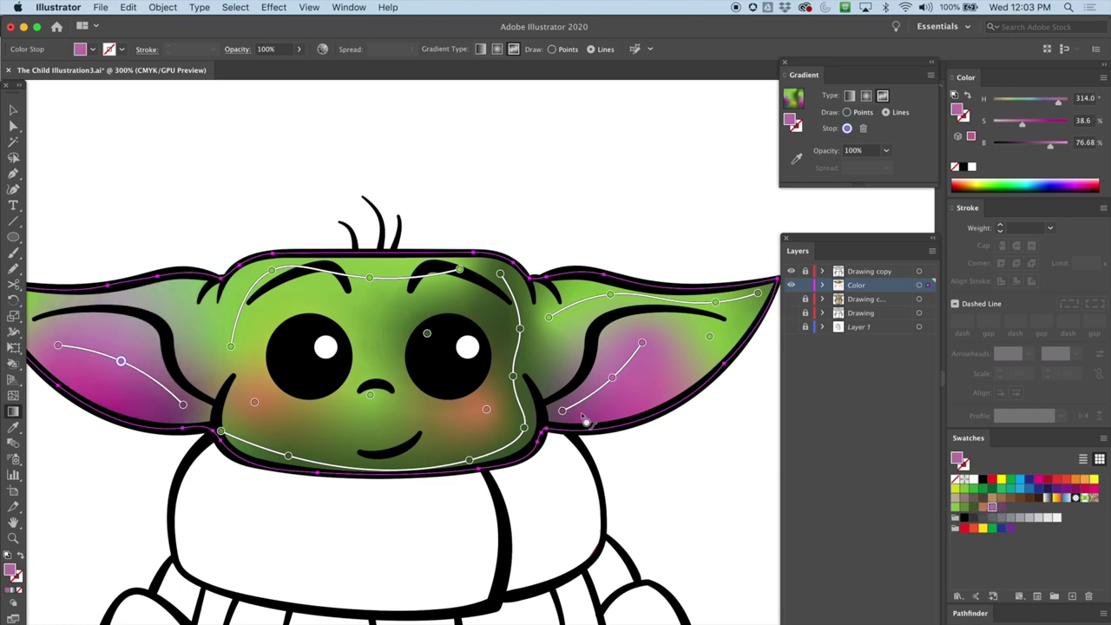
left_click(12, 127)
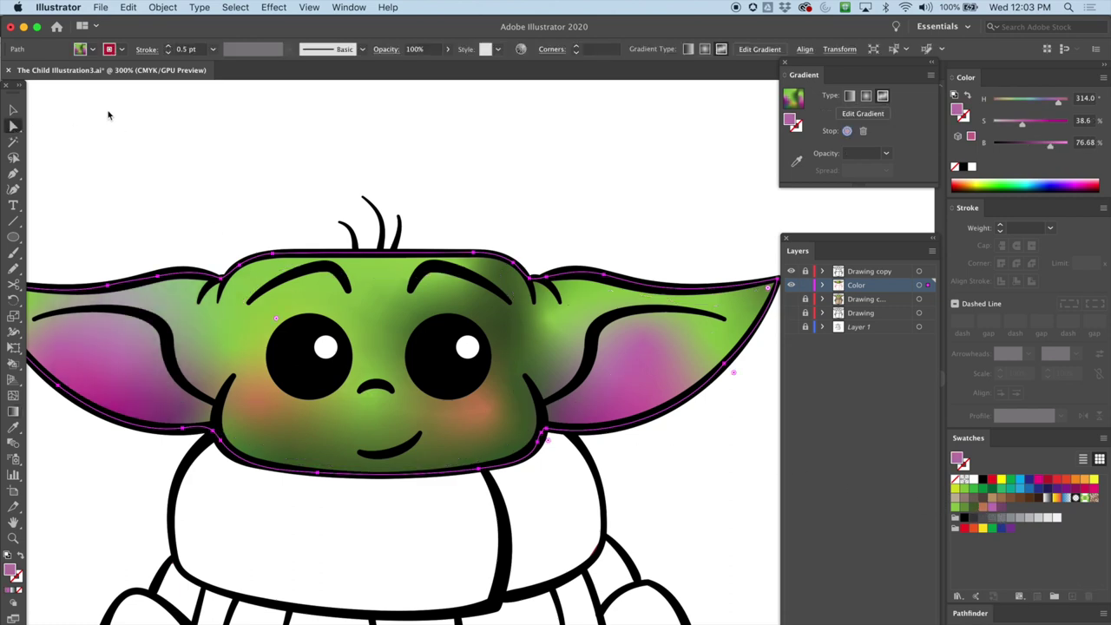
left_click(168, 206)
left_click(13, 110)
Step: Examine the gradient coloring across the whole head and both ears
mouse_move(154, 246)
left_mouse_down()
mouse_move(269, 235)
mouse_move(245, 263)
left_mouse_up()
key("super+minus")
mouse_move(273, 368)
left_mouse_down()
mouse_move(257, 303)
mouse_move(216, 319)
mouse_move(221, 347)
left_mouse_up()
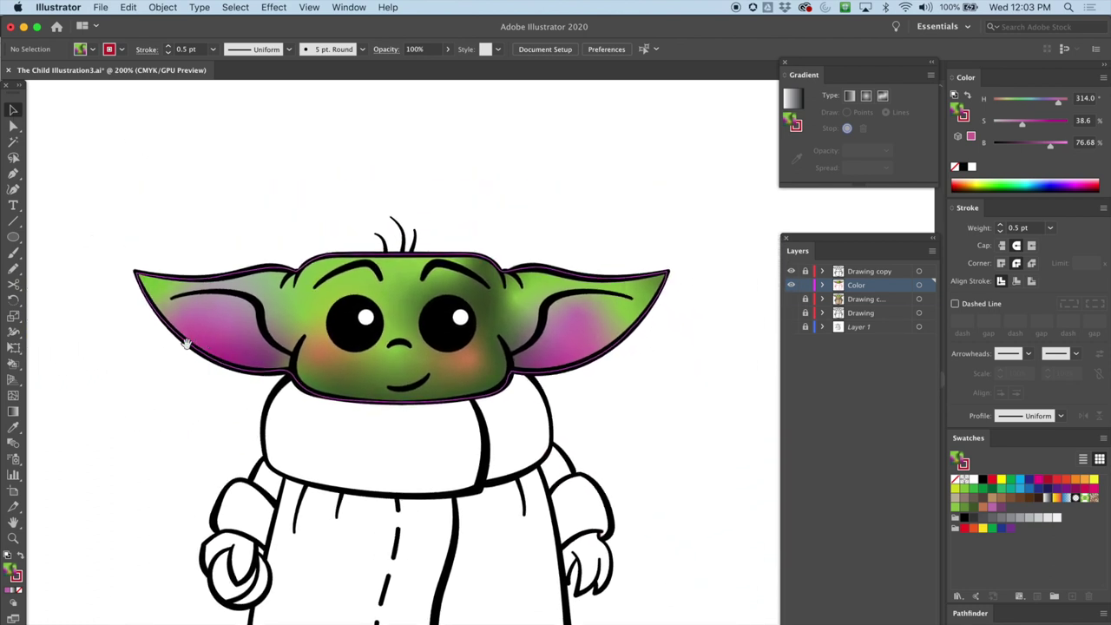
mouse_move(107, 392)
left_mouse_down()
mouse_move(511, 320)
mouse_move(134, 350)
left_mouse_up()
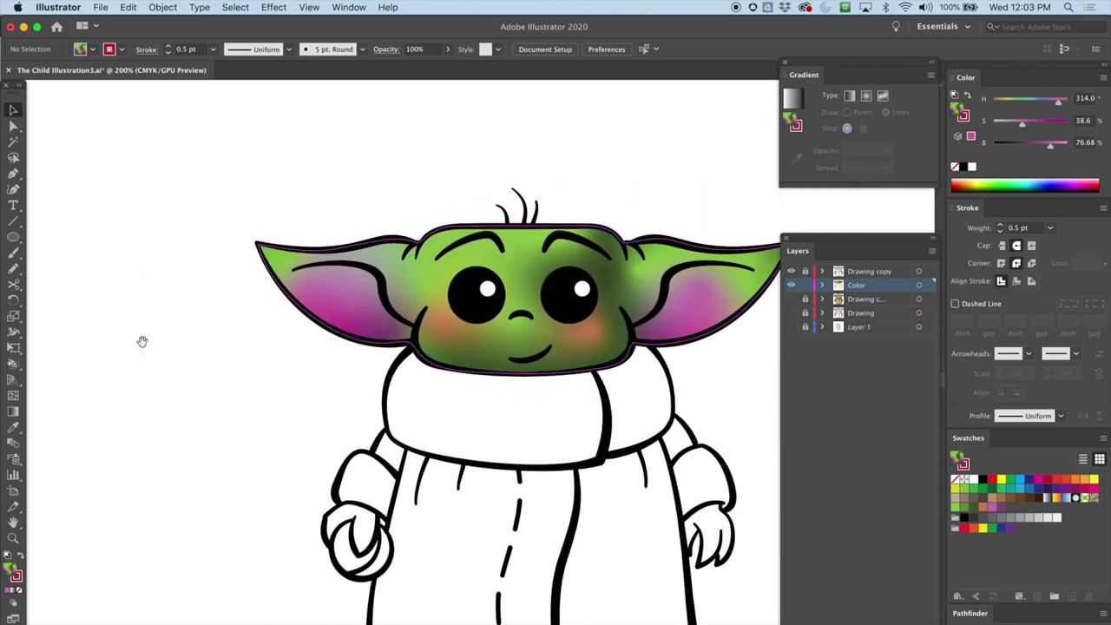
left_click_drag(314, 320, 179, 335)
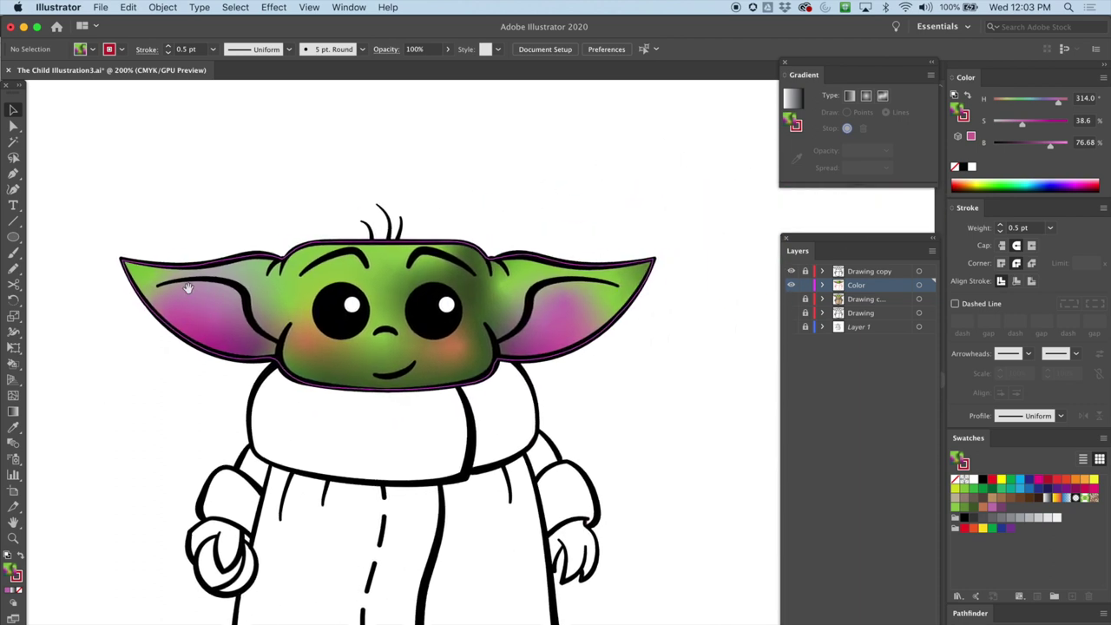
key("super+=")
mouse_move(216, 297)
left_mouse_down()
mouse_move(307, 327)
mouse_move(422, 320)
mouse_move(336, 300)
left_mouse_up()
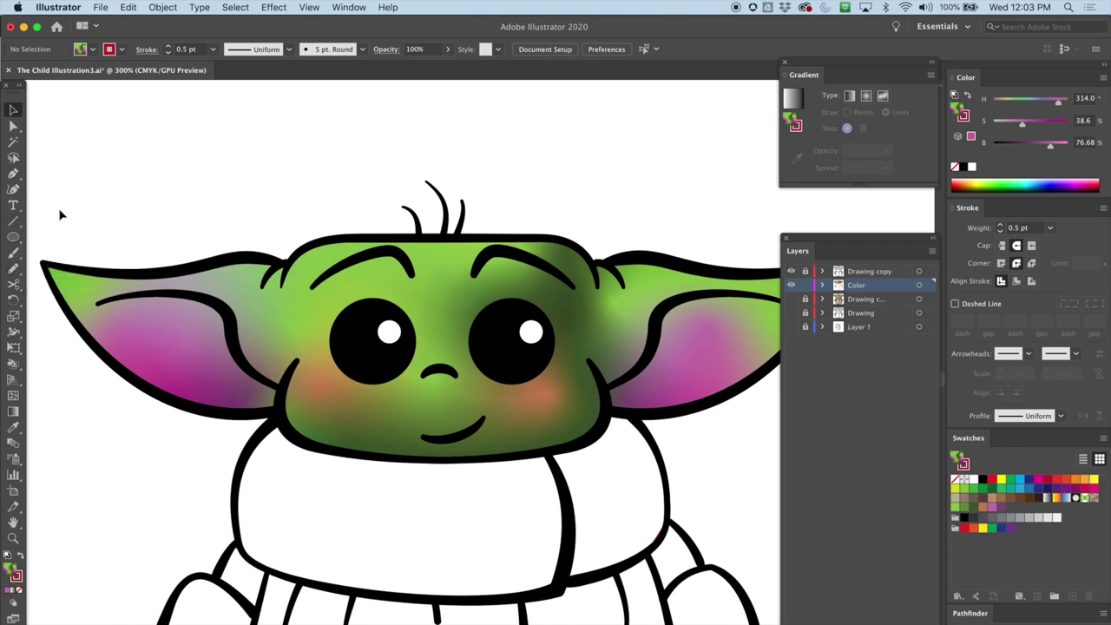
Step: Draw a freeform gradient line of three stops from the left-hand ear's upper base toward its tip, coloring all but the base stop light green
left_click(13, 411)
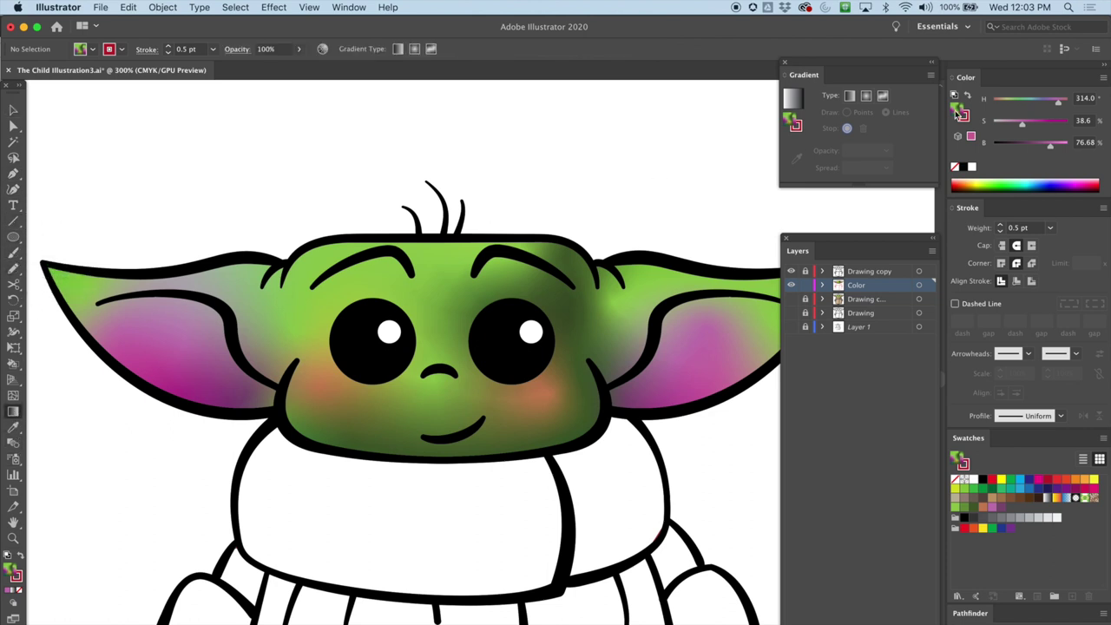
left_click(883, 96)
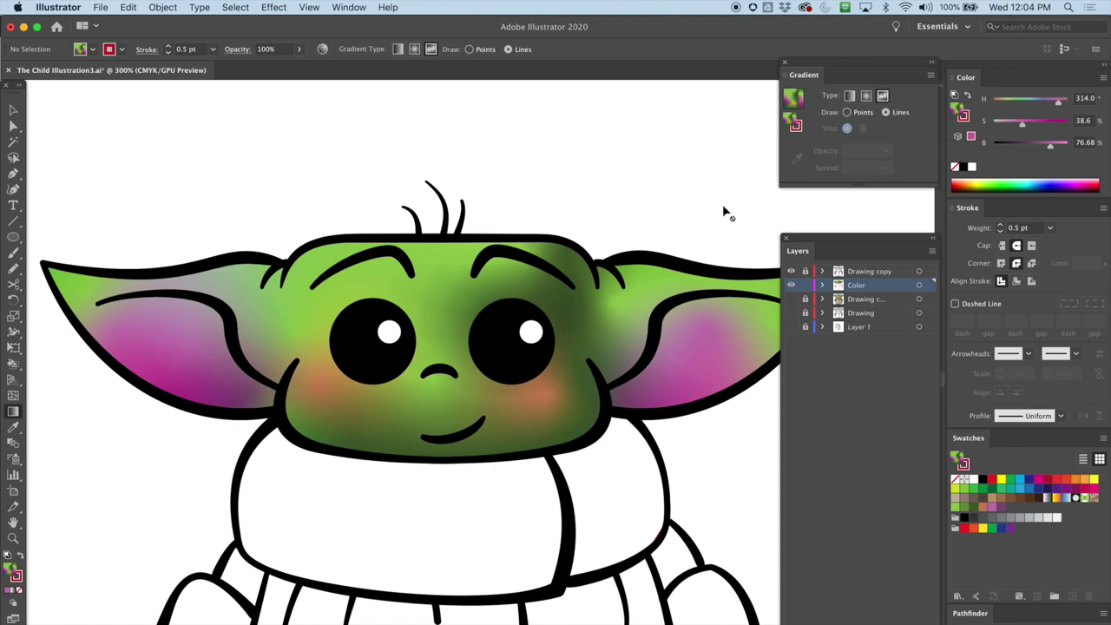
left_click(252, 285)
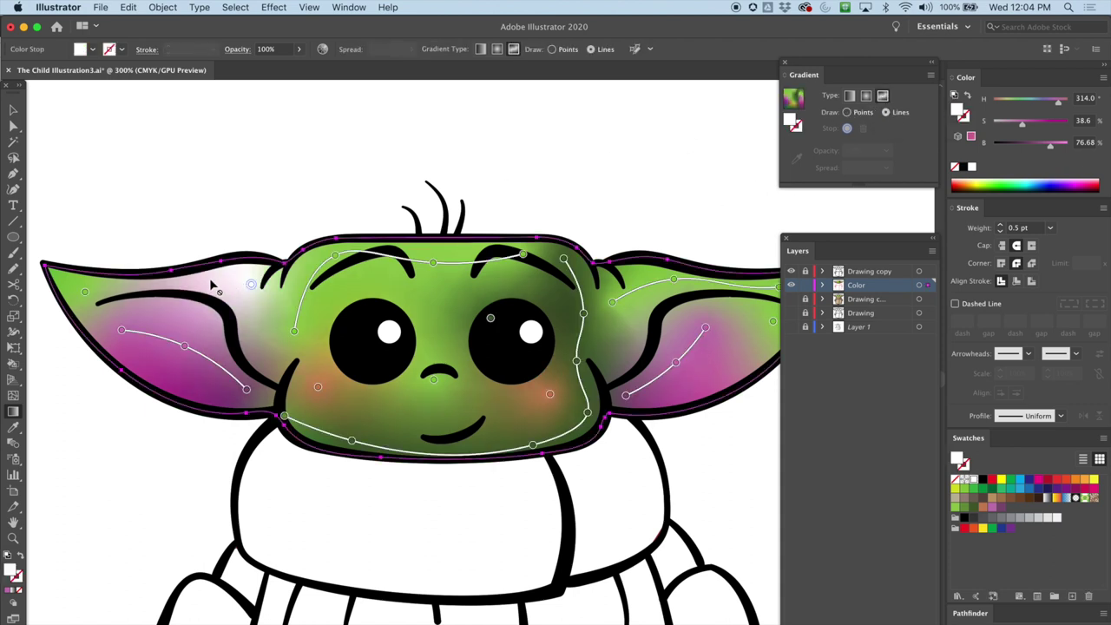
left_click(188, 282)
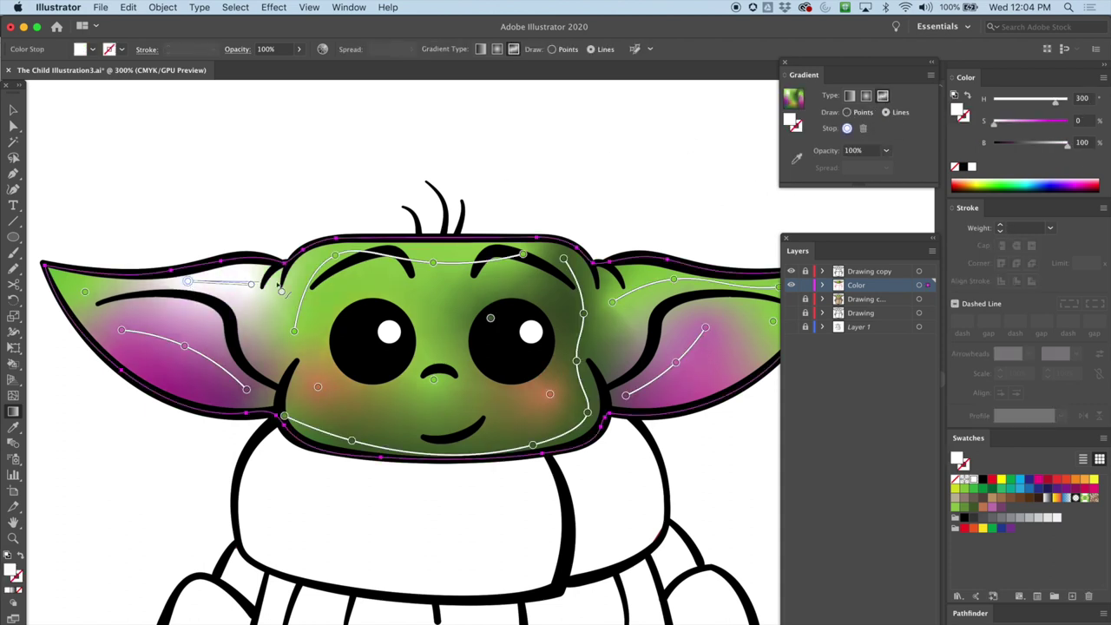
left_click(964, 512)
left_click(97, 293)
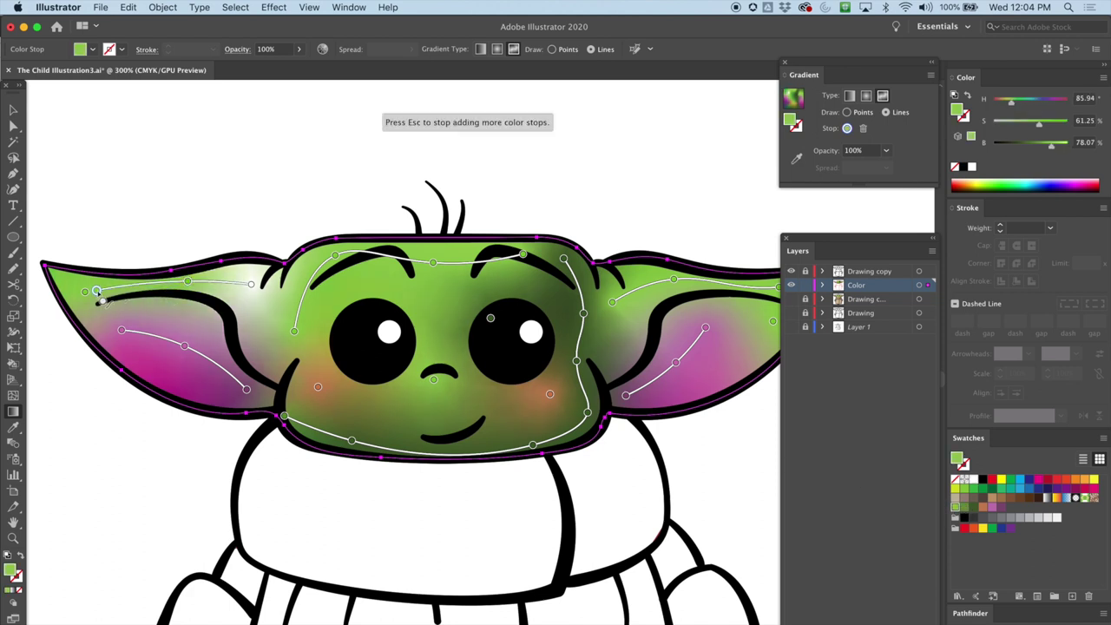
key("Escape")
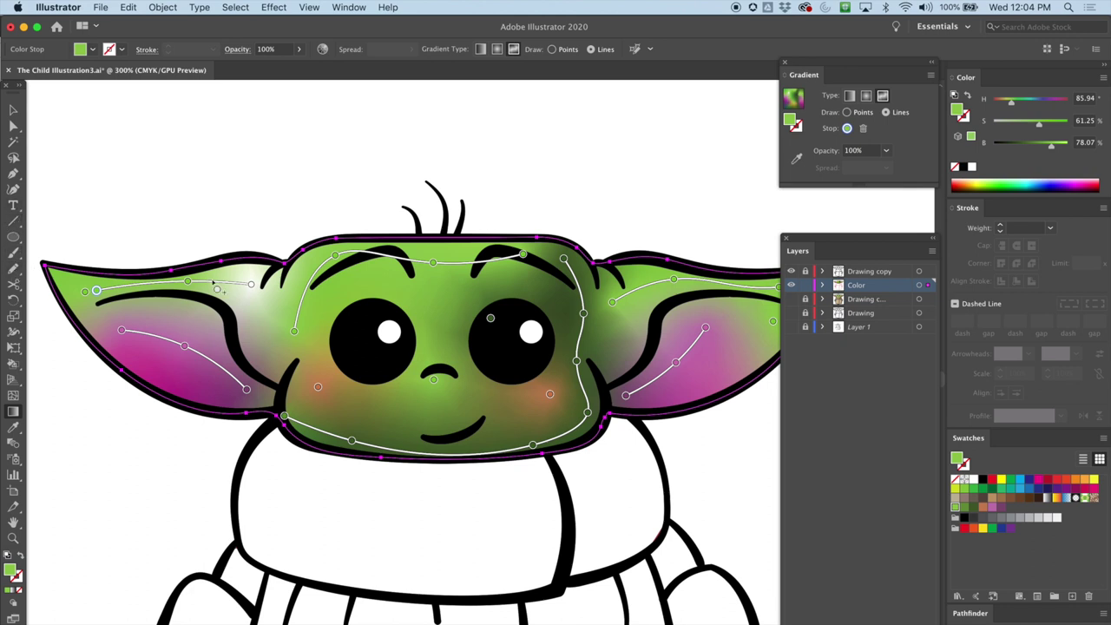
Step: Using Points mode, recolor the base stop of the left-hand ear's upper line with the light green swatch
left_click(848, 113)
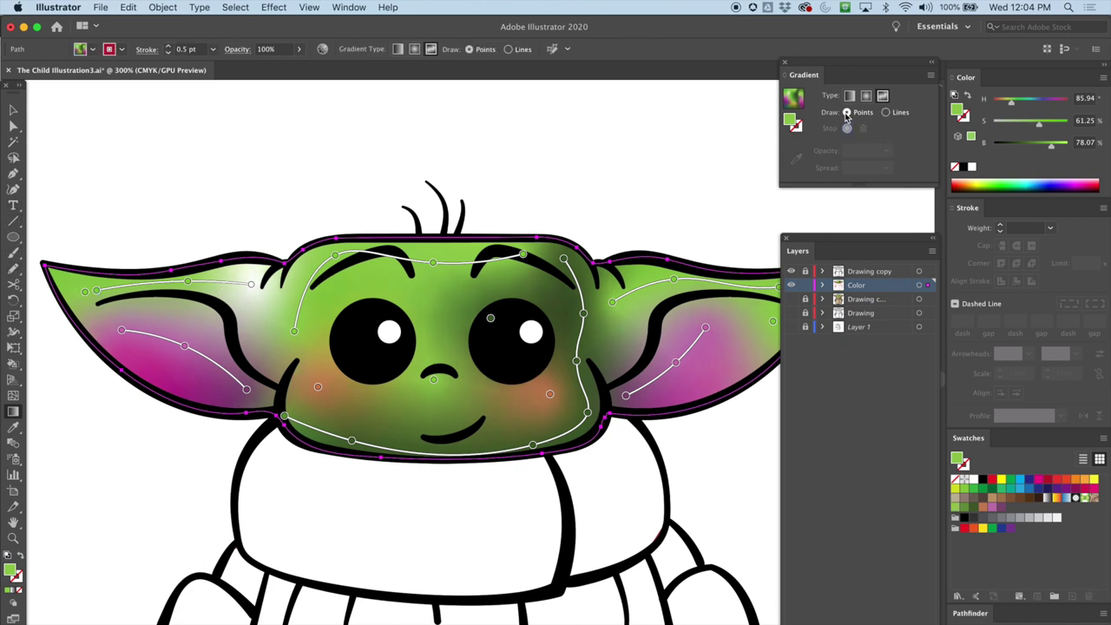
left_click(251, 286)
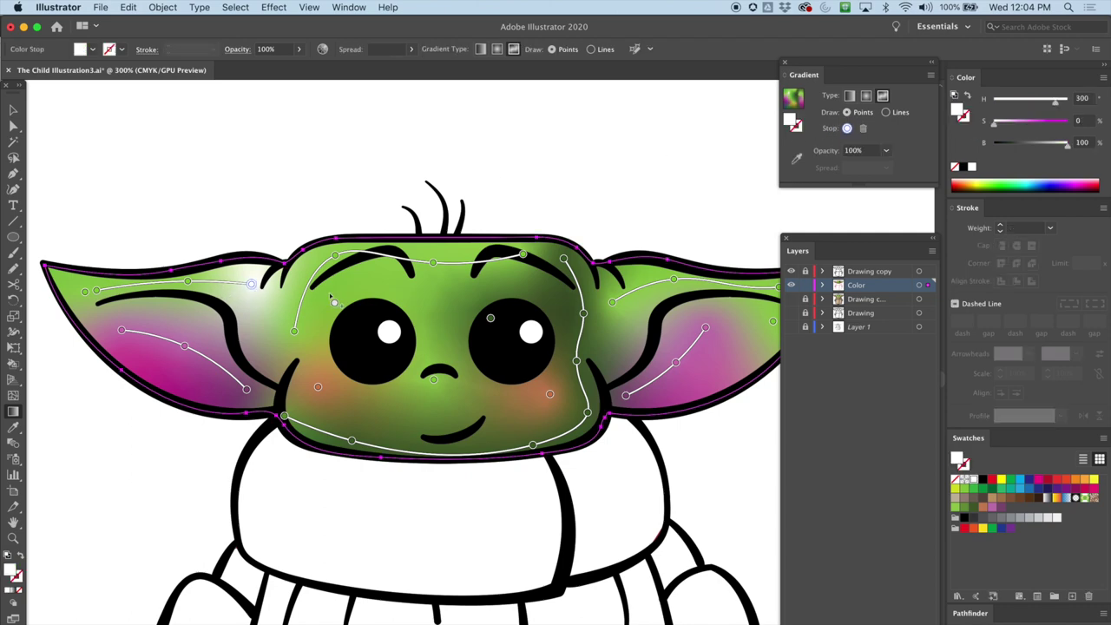
left_click(955, 507)
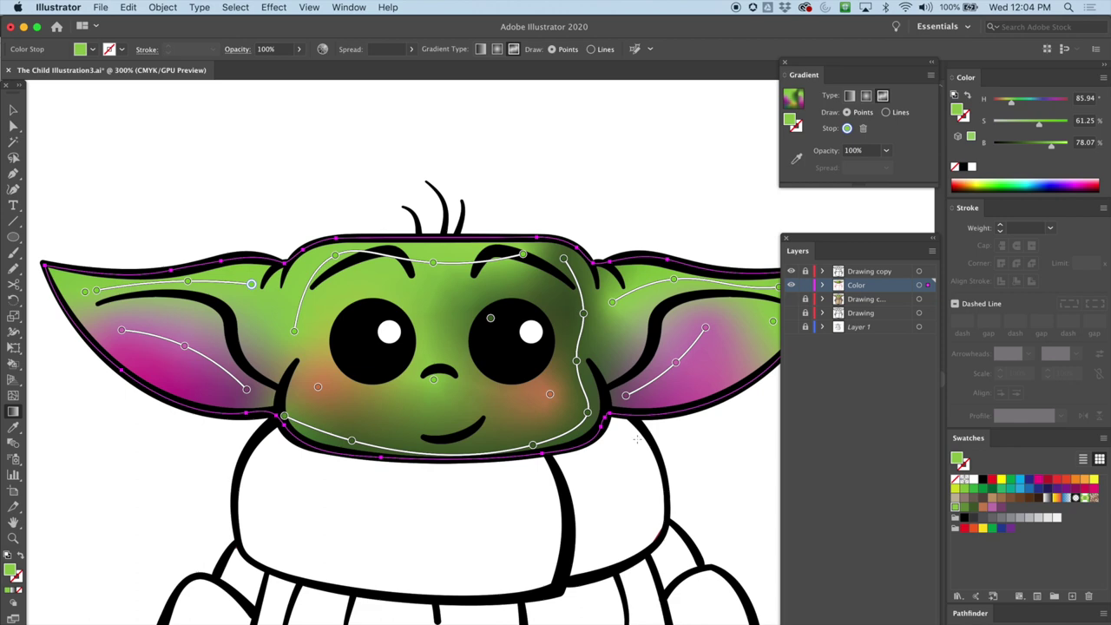
Step: Apply a freeform gradient to the hand on the left and color its central stop with the light green swatch
left_click(13, 109)
left_click_drag(349, 474, 341, 335)
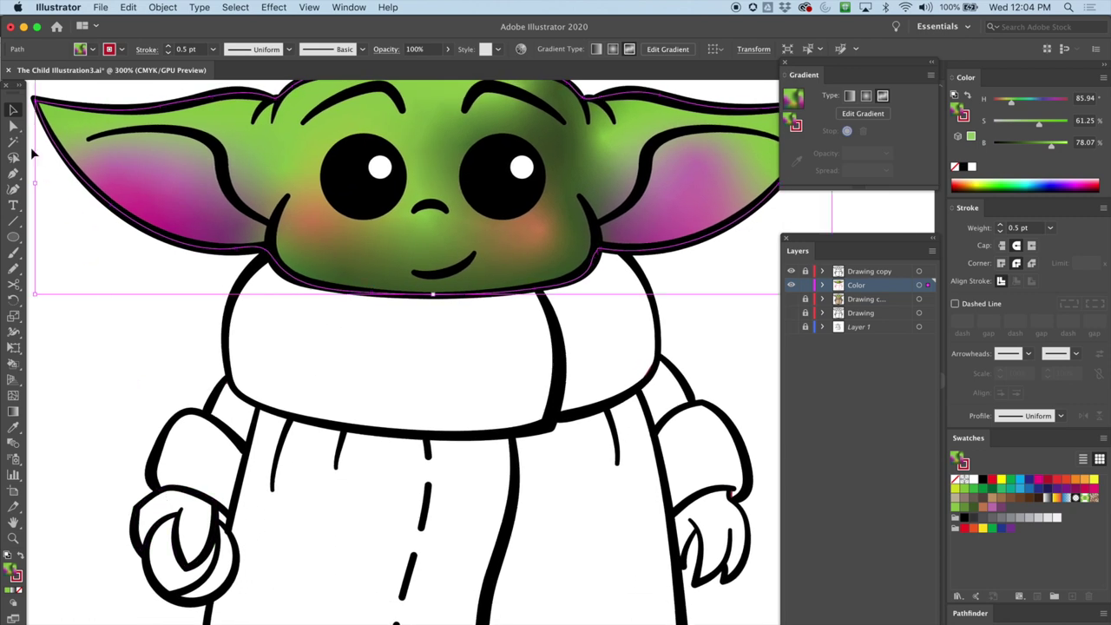
left_click(162, 511)
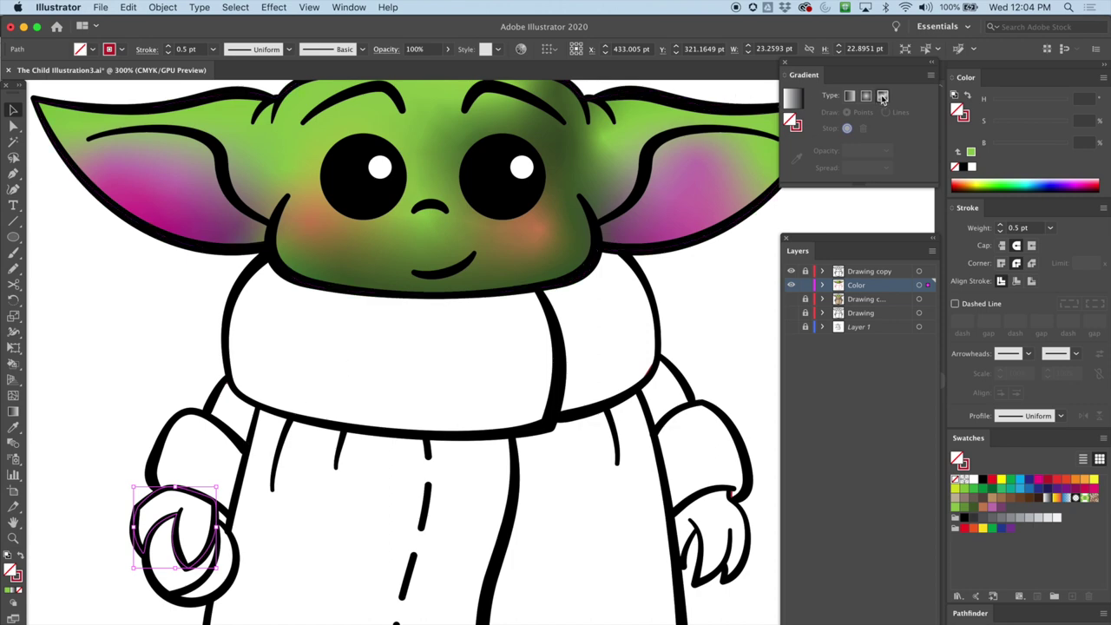
left_click(882, 97)
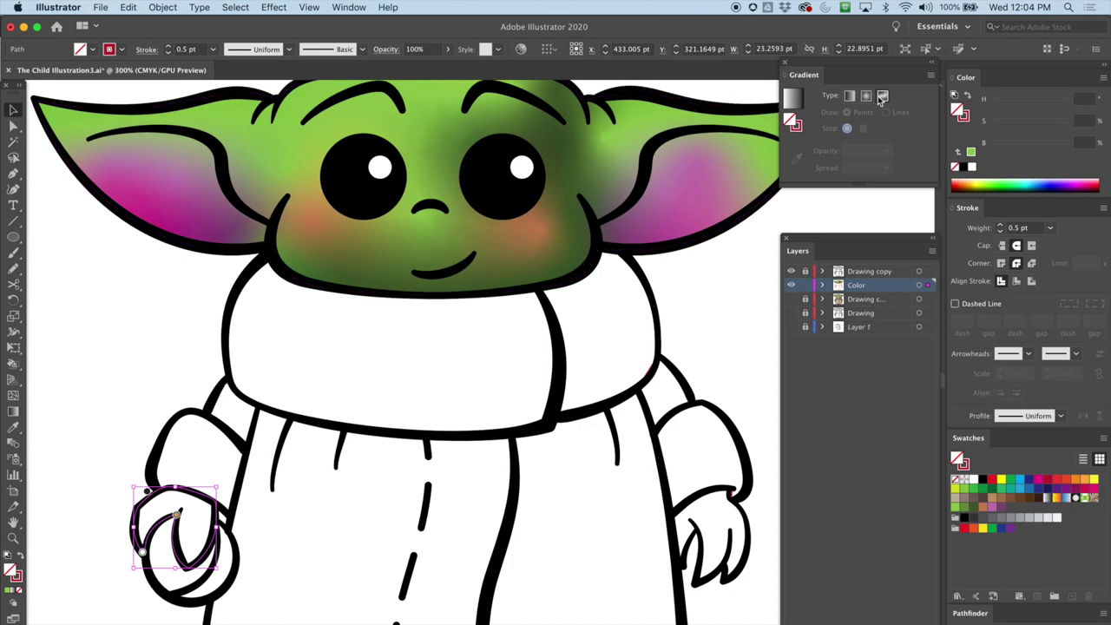
left_click(176, 515)
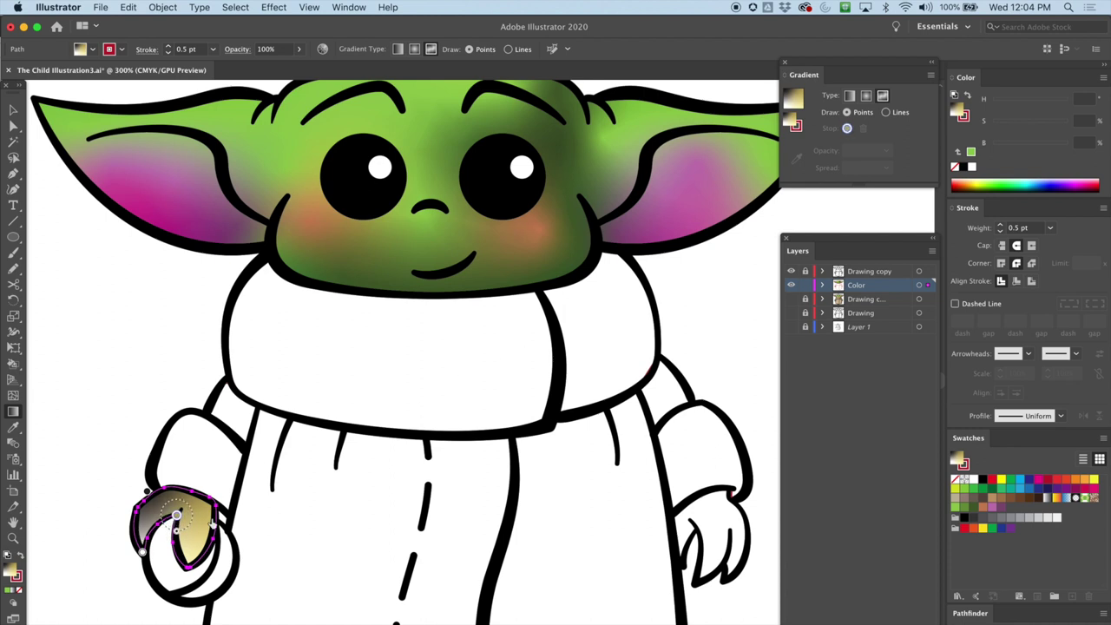
left_click(956, 508)
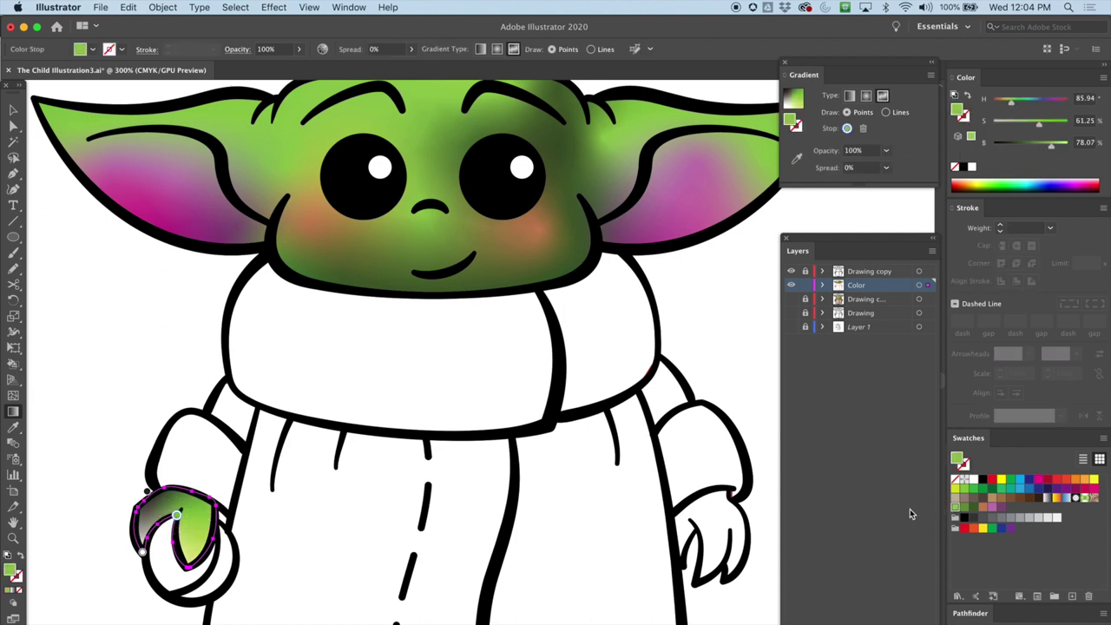
Step: Recolor the left hand's upper stop light green and its lower outer stop dark green
left_click(144, 553)
left_click(953, 510)
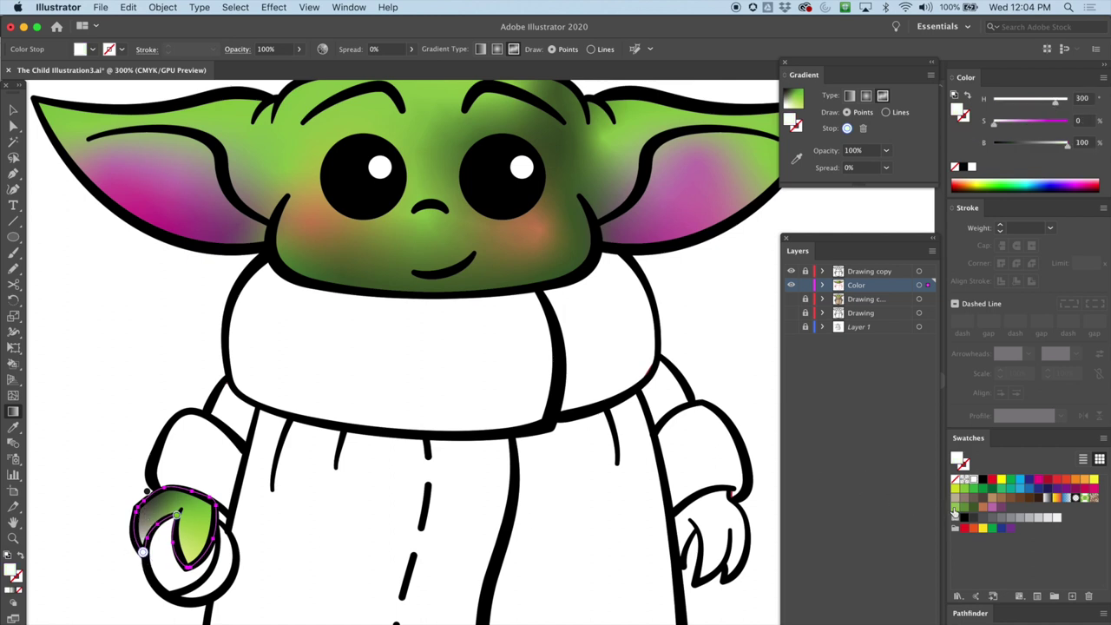
left_click(974, 507)
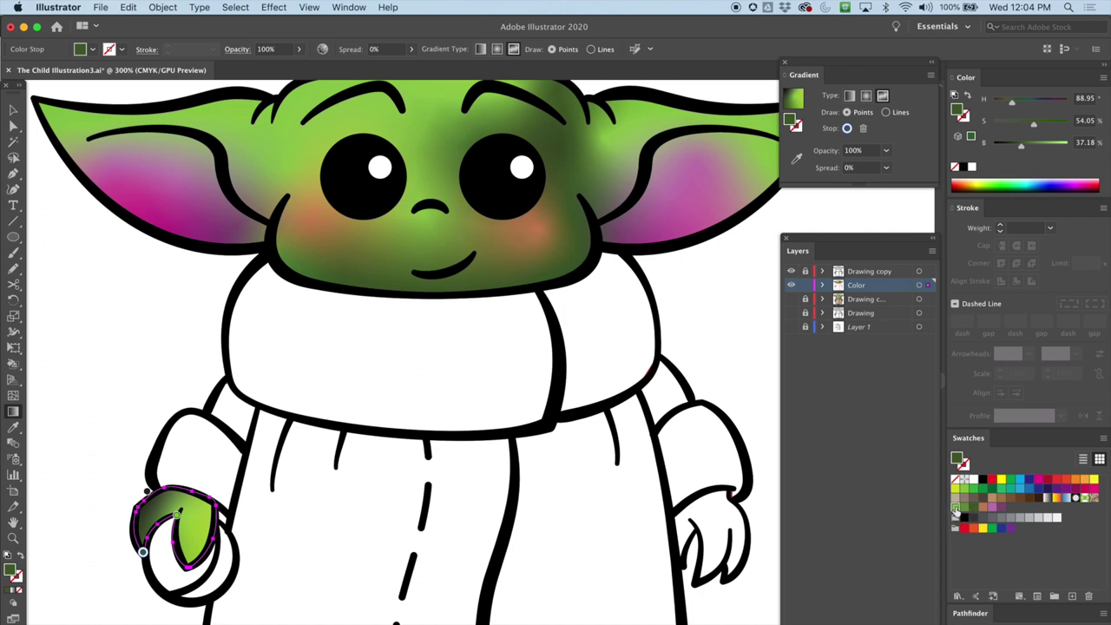
left_click(955, 508)
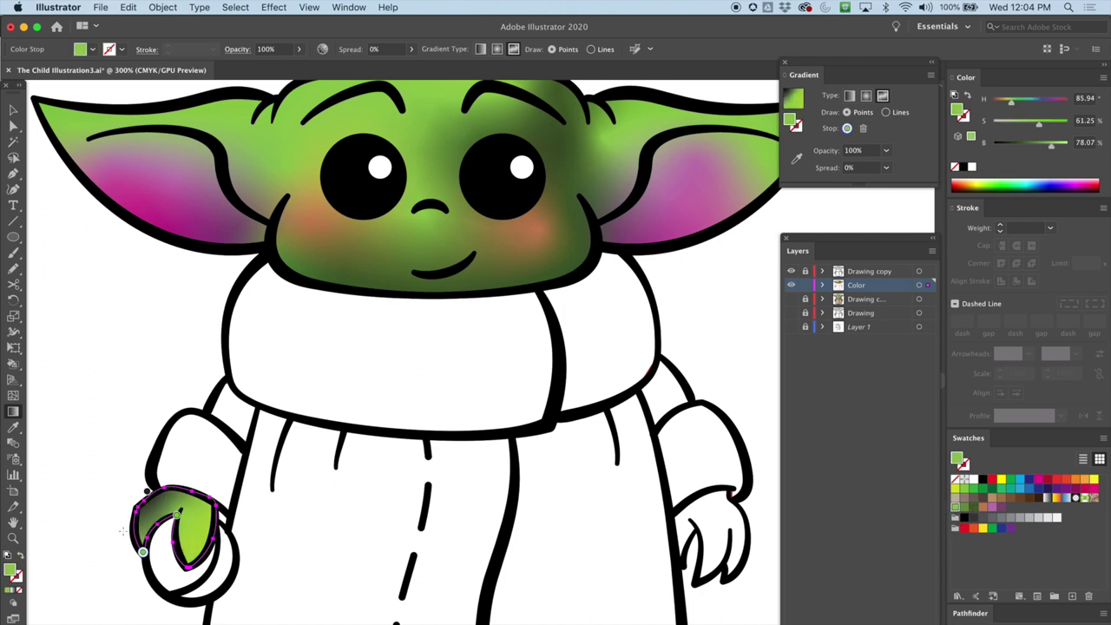
left_click(148, 492)
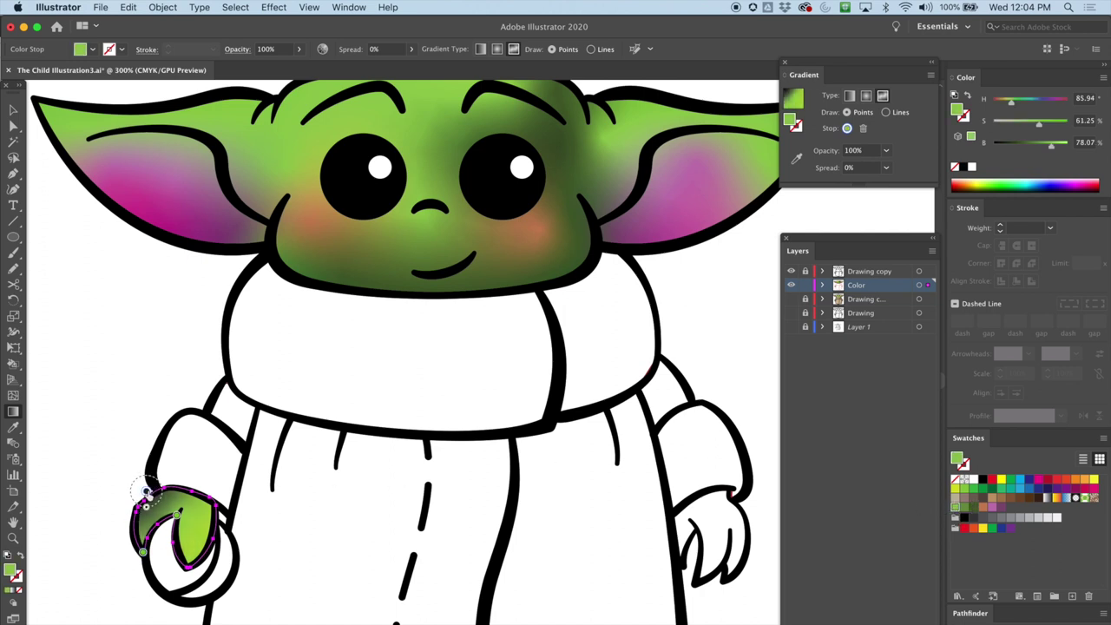
left_click(955, 509)
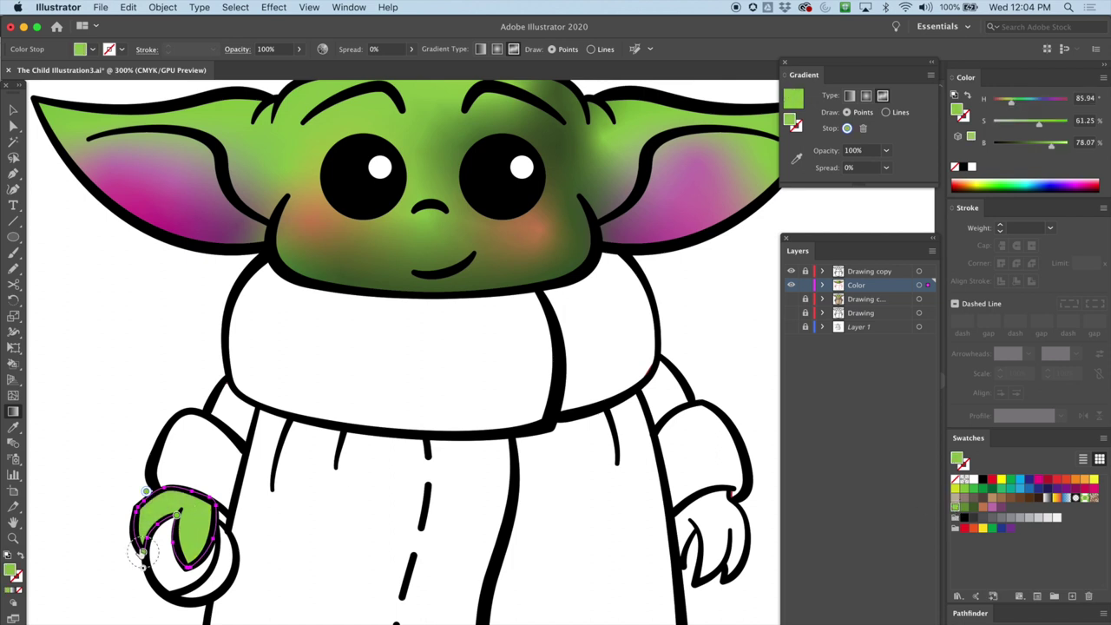
left_click(973, 508)
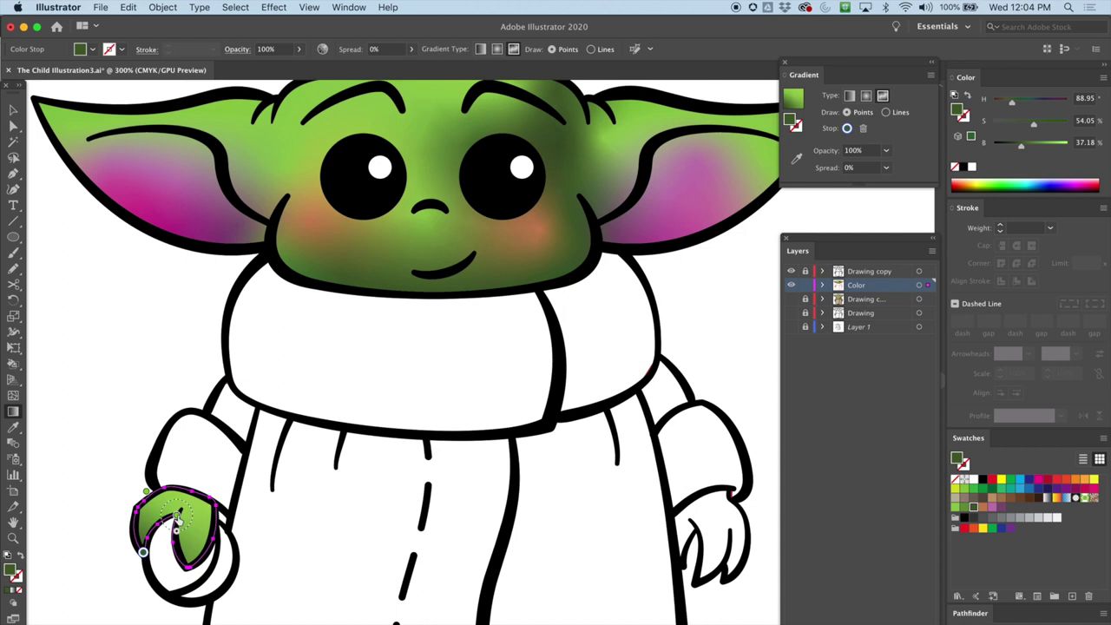
Step: Add a dark green stop near the left hand's inner edge, and reposition the central light green stop with a 69% spread
mouse_move(178, 520)
left_mouse_down()
mouse_move(155, 511)
mouse_move(170, 504)
left_mouse_up()
left_click(201, 520)
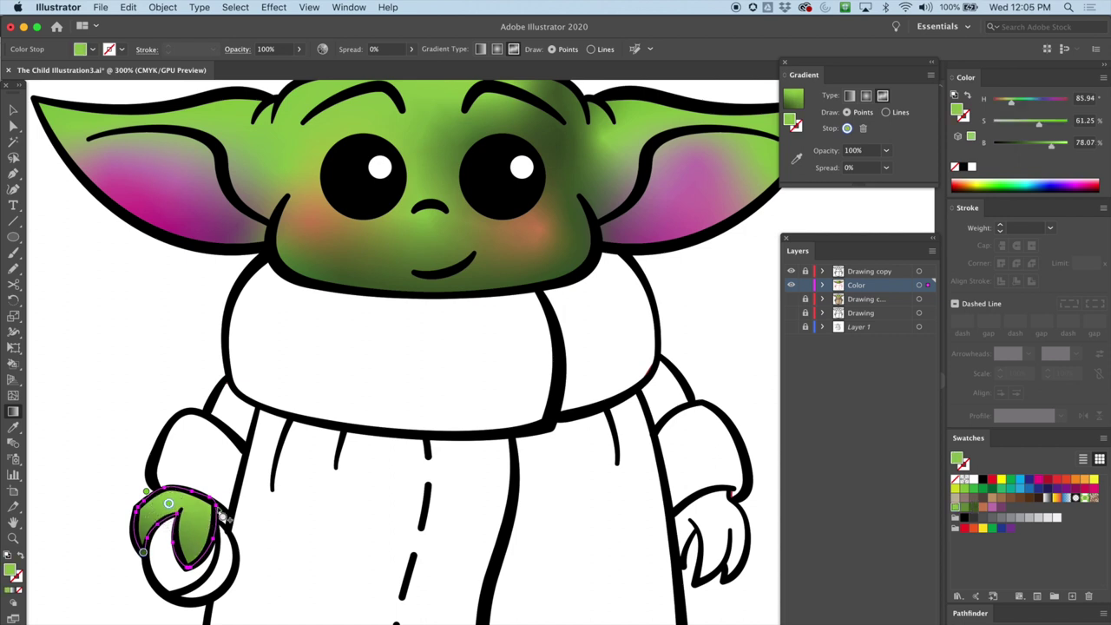
left_click(974, 508)
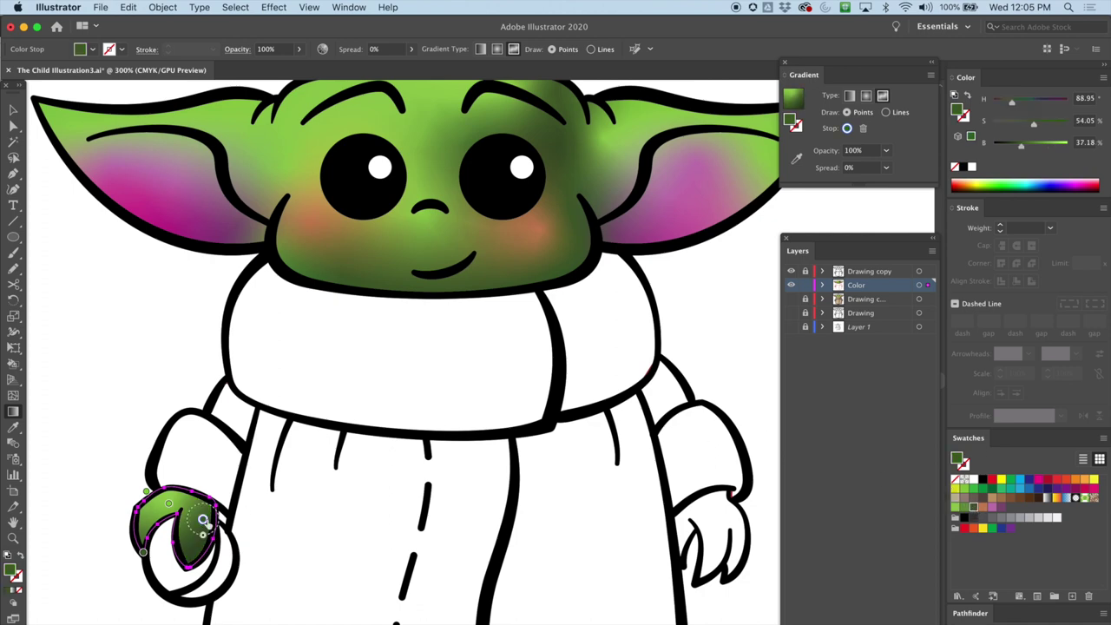
mouse_move(202, 519)
left_mouse_down()
mouse_move(209, 530)
mouse_move(182, 504)
left_mouse_up()
left_click(183, 504)
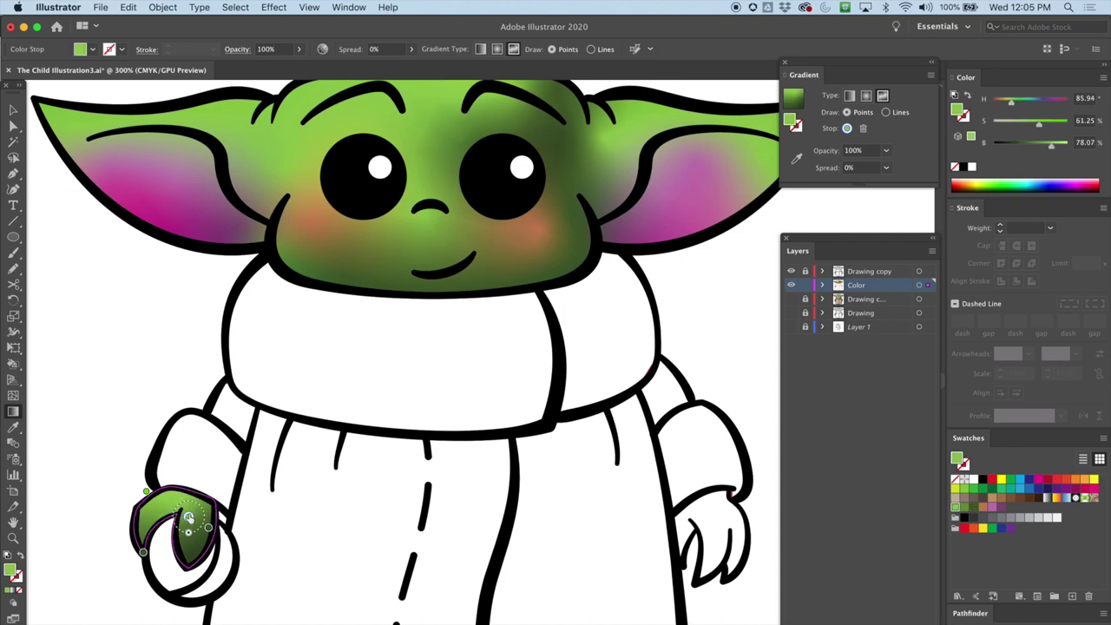
left_click_drag(179, 504, 180, 538)
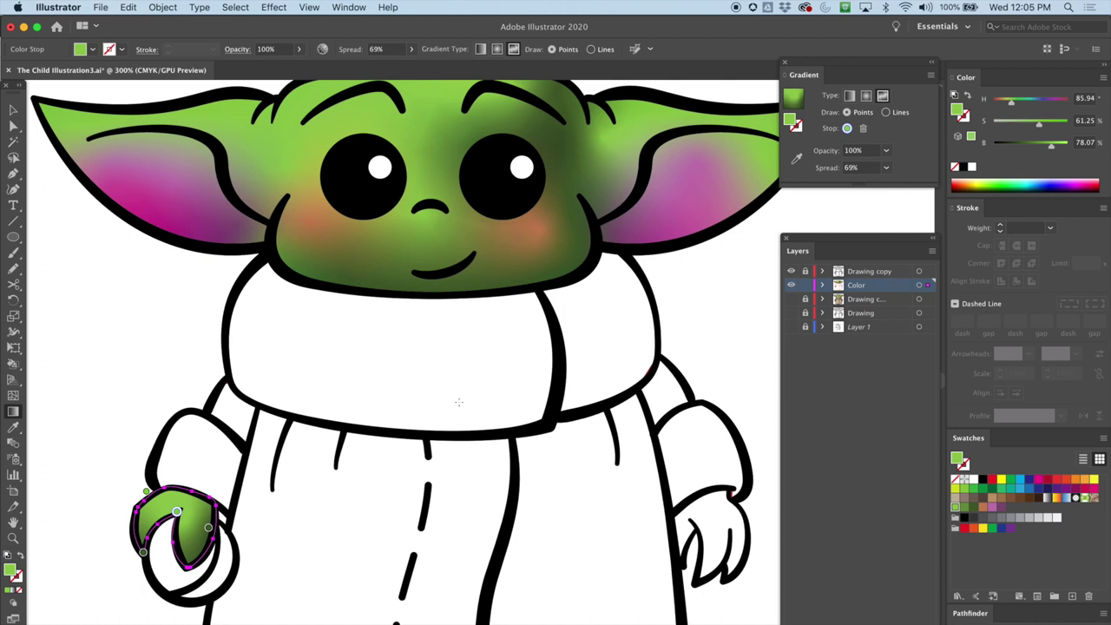
Step: Apply a freeform gradient to the hand on the right and color its inner fingertip stop with the dark green swatch
left_click(13, 109)
left_click(757, 521)
left_click(747, 525)
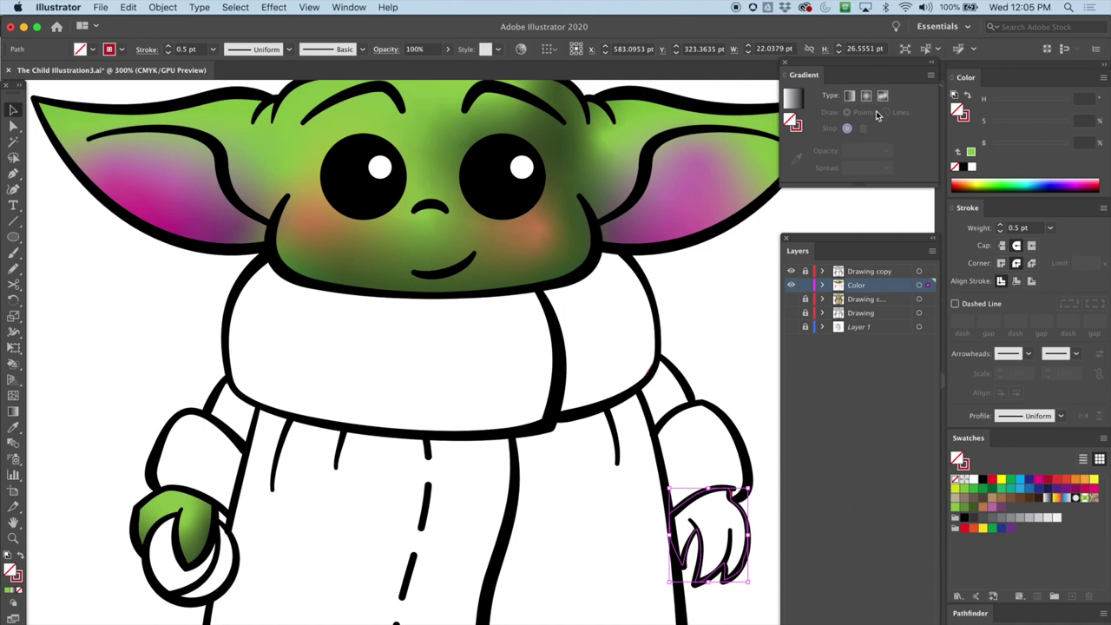
left_click(883, 95)
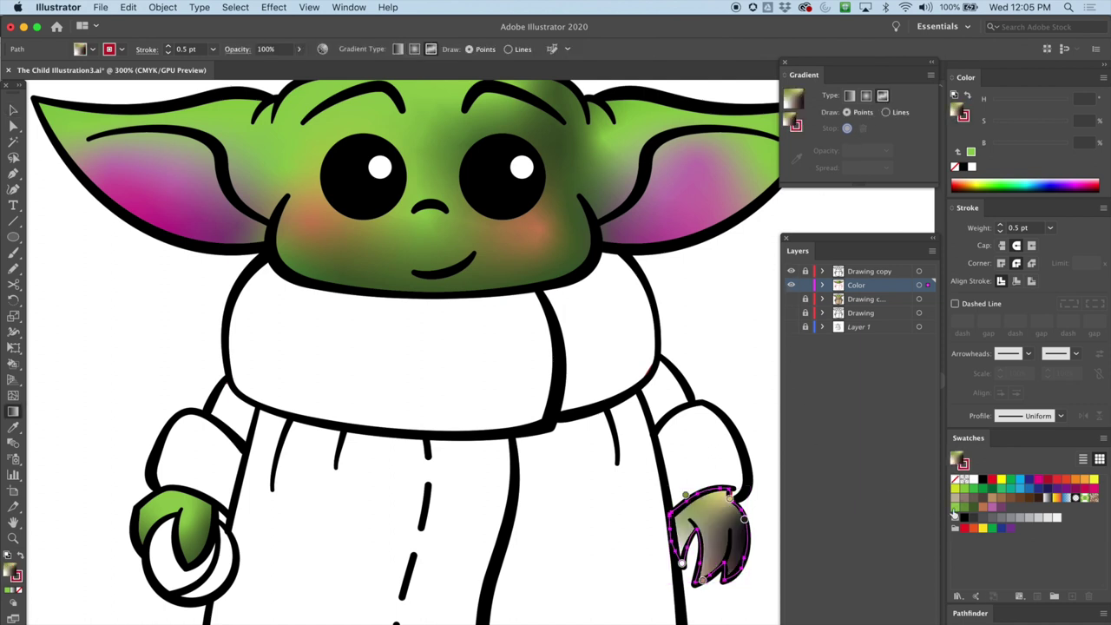
left_click(683, 563)
left_click(974, 508)
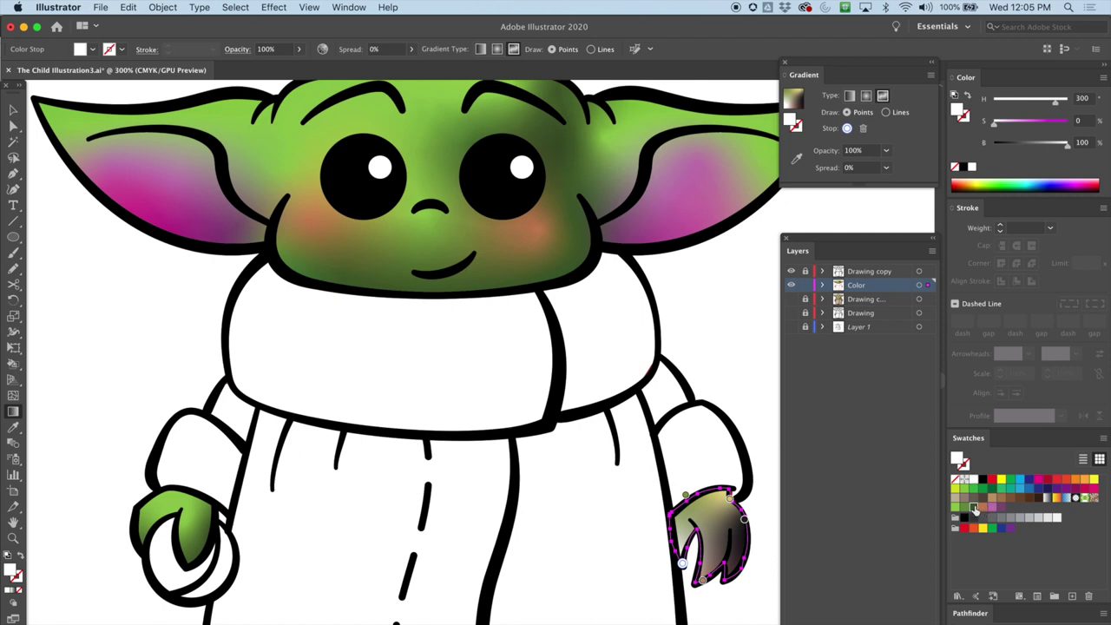
Step: Recolor the right hand's outer-edge stop medium green and its middle fingertip stop dark green
left_click(744, 520)
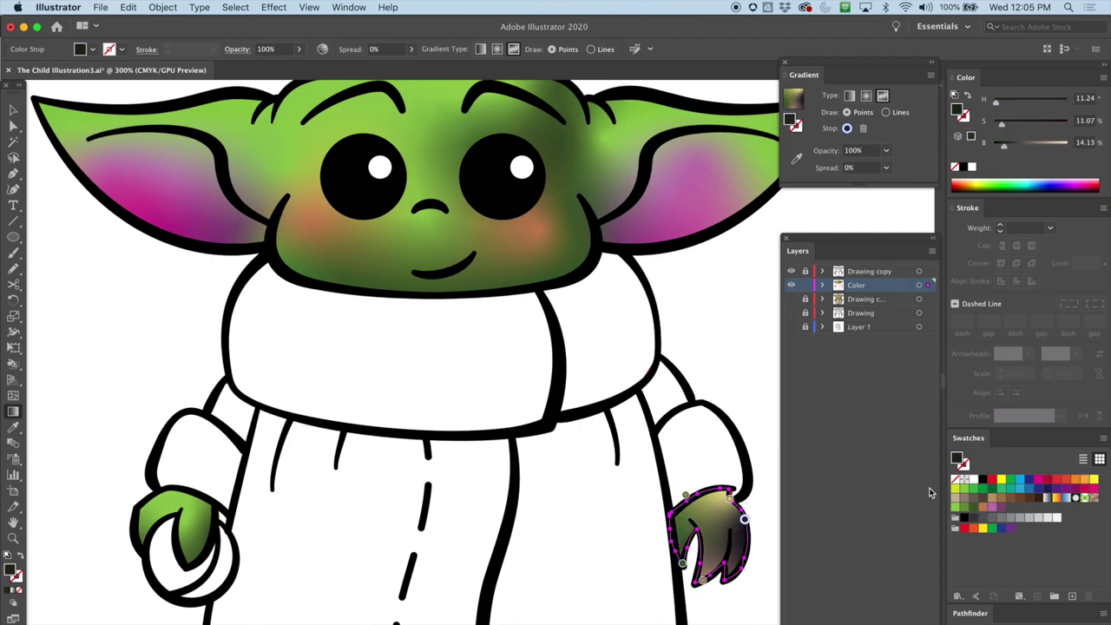
left_click(966, 510)
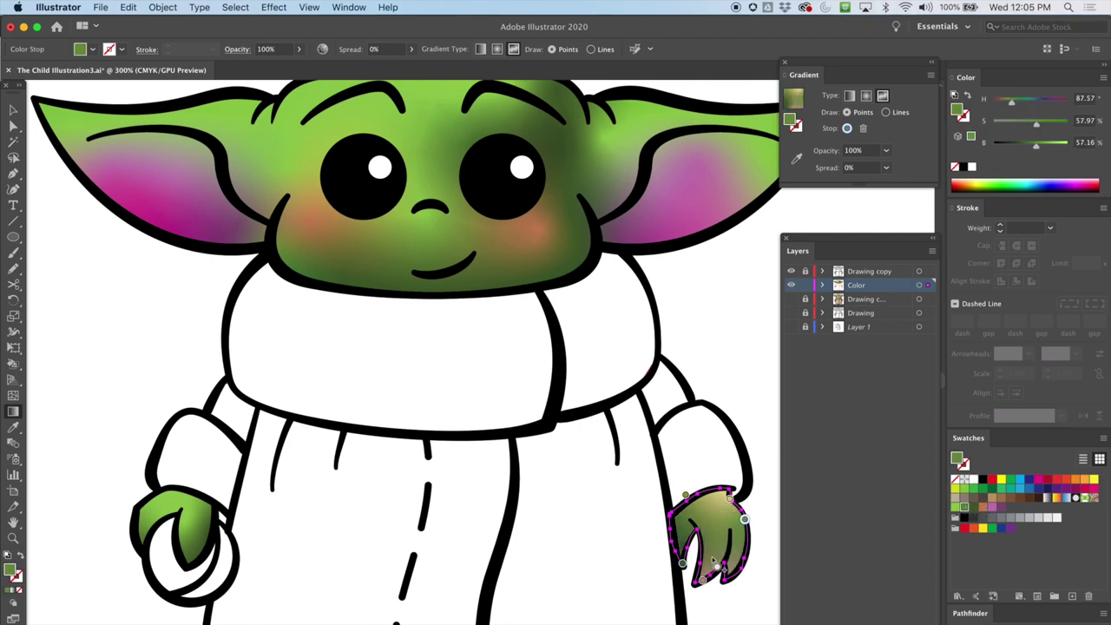
left_click(986, 508)
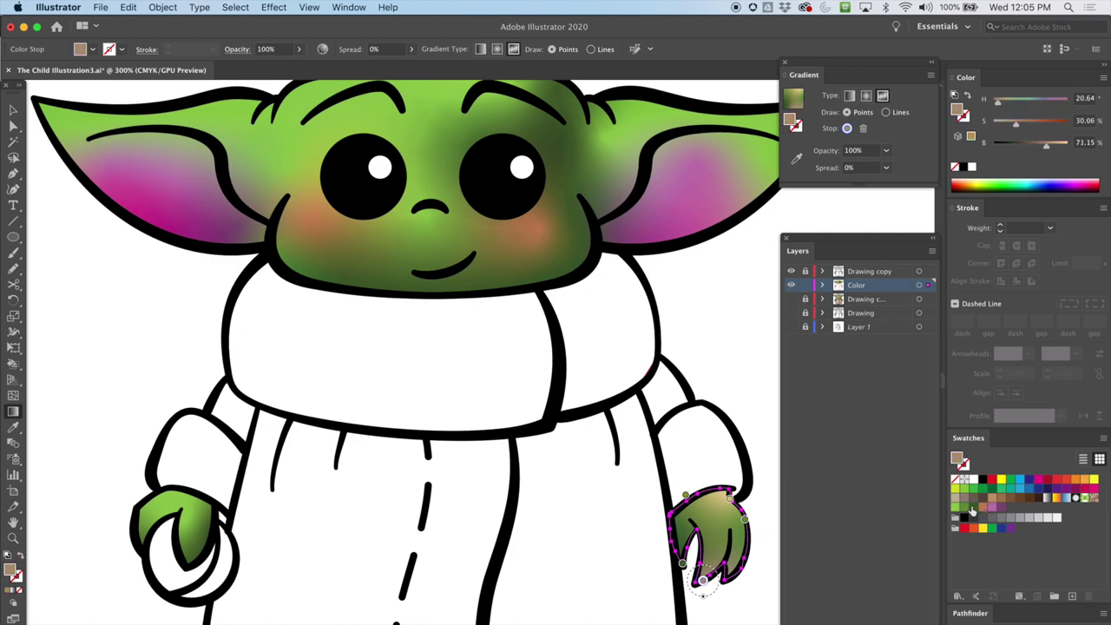
left_click(973, 509)
Step: Move the right hand's upper stop inside the shape and color it with the light green swatch
left_click(686, 496)
left_click_drag(686, 497, 706, 503)
left_click(974, 509)
left_click(957, 510)
Step: Delete the tan stop near the right hand's wrist and move the light green stop down toward the hand's center
left_click(731, 500)
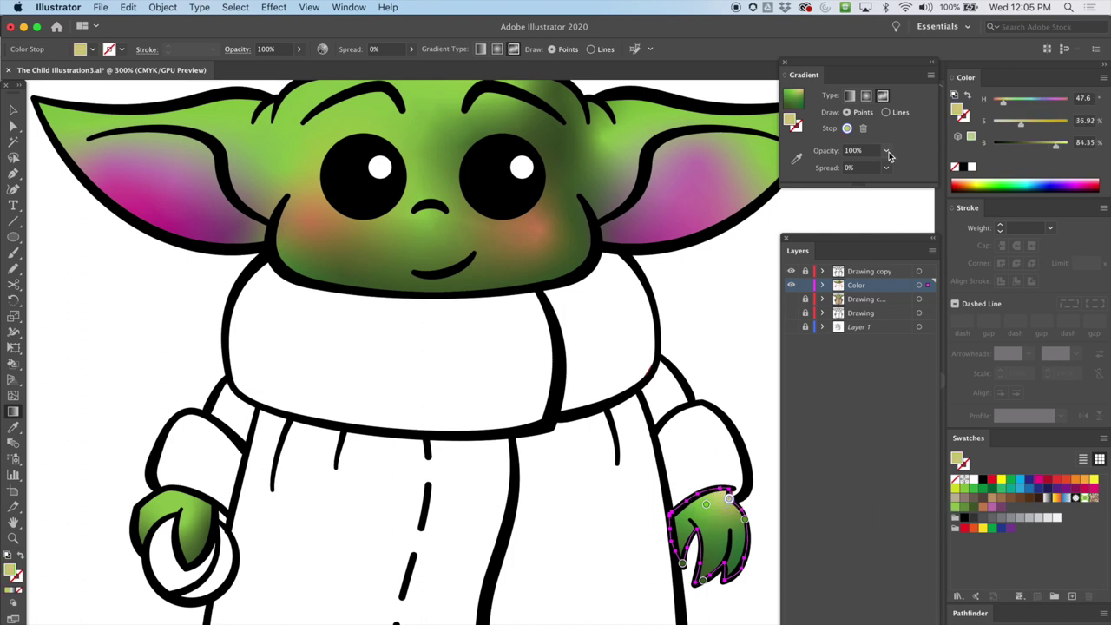
left_click(863, 128)
mouse_move(706, 504)
left_mouse_down()
mouse_move(711, 533)
mouse_move(706, 520)
left_mouse_up()
Step: Recolor the right hand's outer-edge stop with the dark green swatch and leave gradient editing
left_click(964, 507)
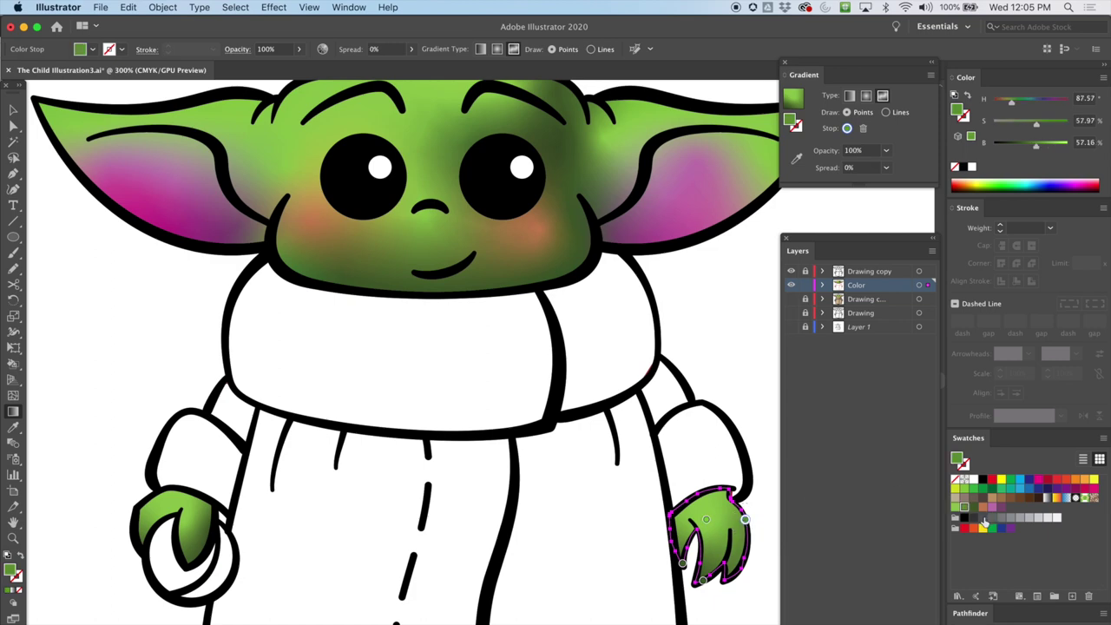
left_click(974, 509)
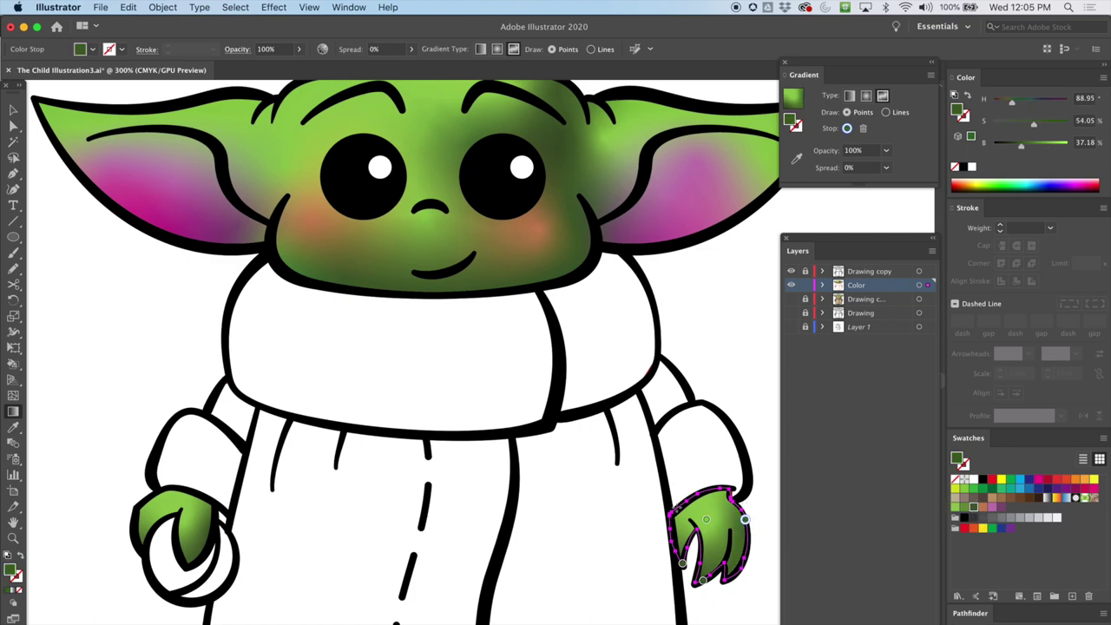
key("super+minus")
key("super+minus")
key("super+equal")
left_click_drag(362, 429, 487, 522)
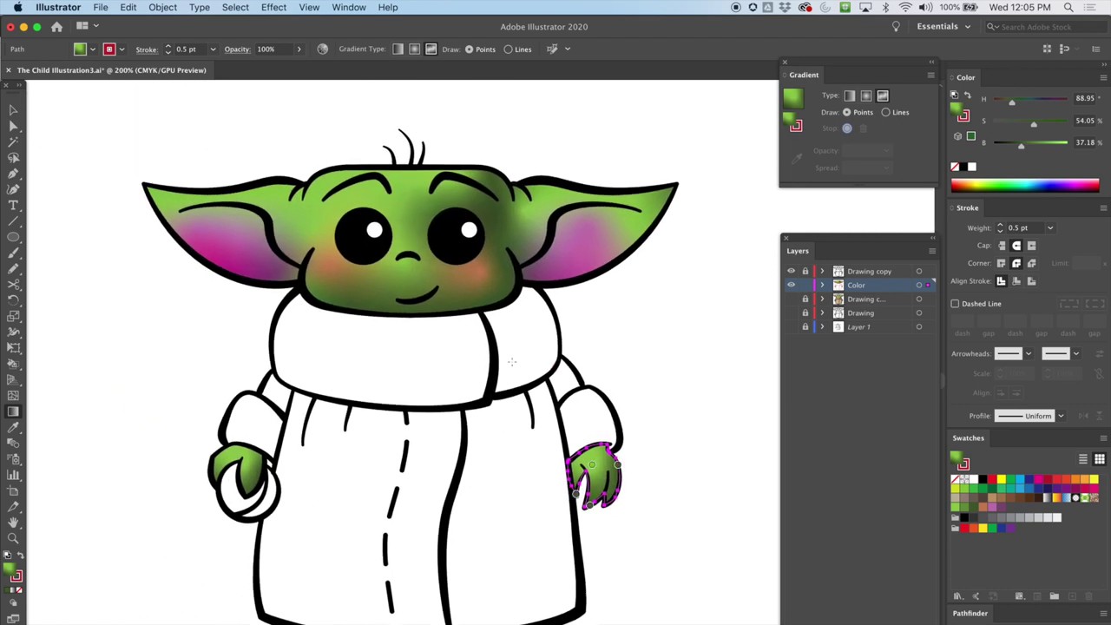
left_click(10, 109)
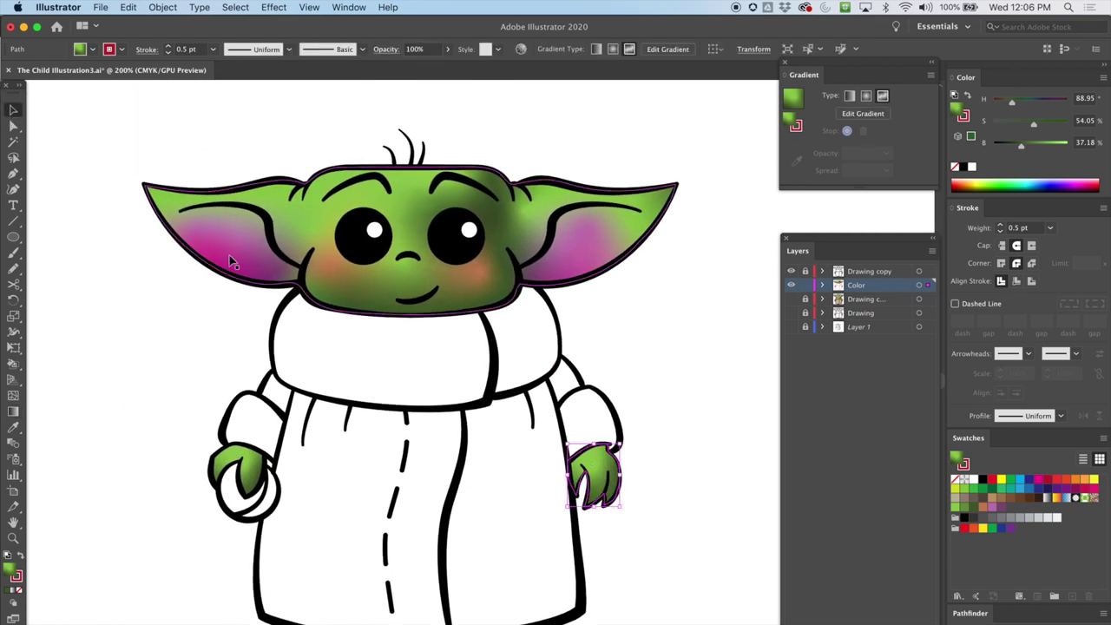
Step: Fill the large front collar shape with the tan swatch and convert the fill to a freeform gradient
left_click(286, 347)
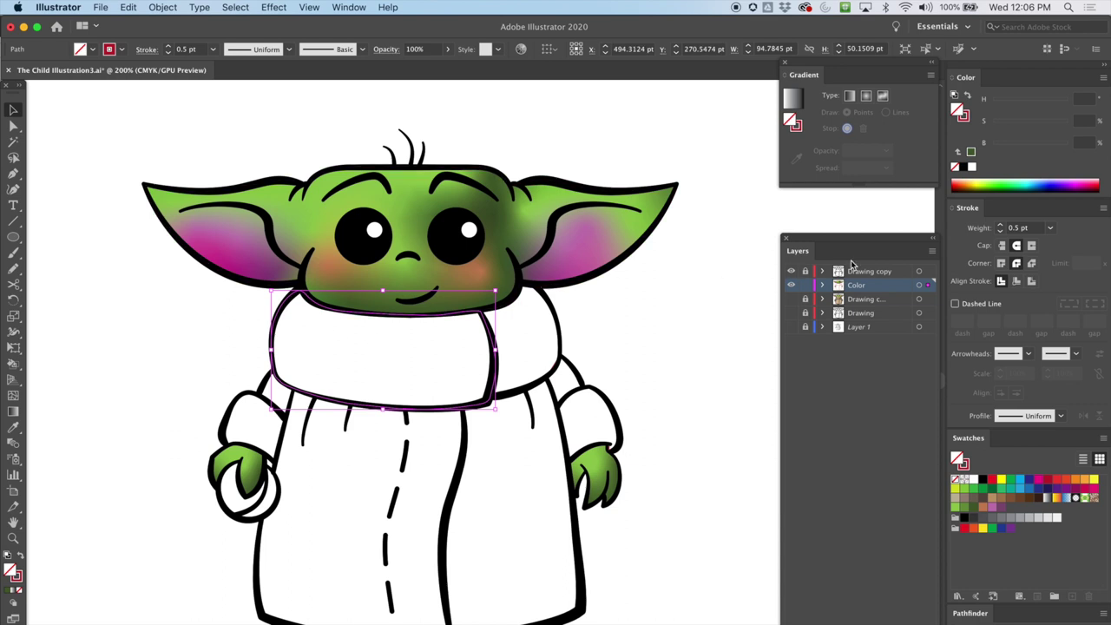
left_click(961, 505)
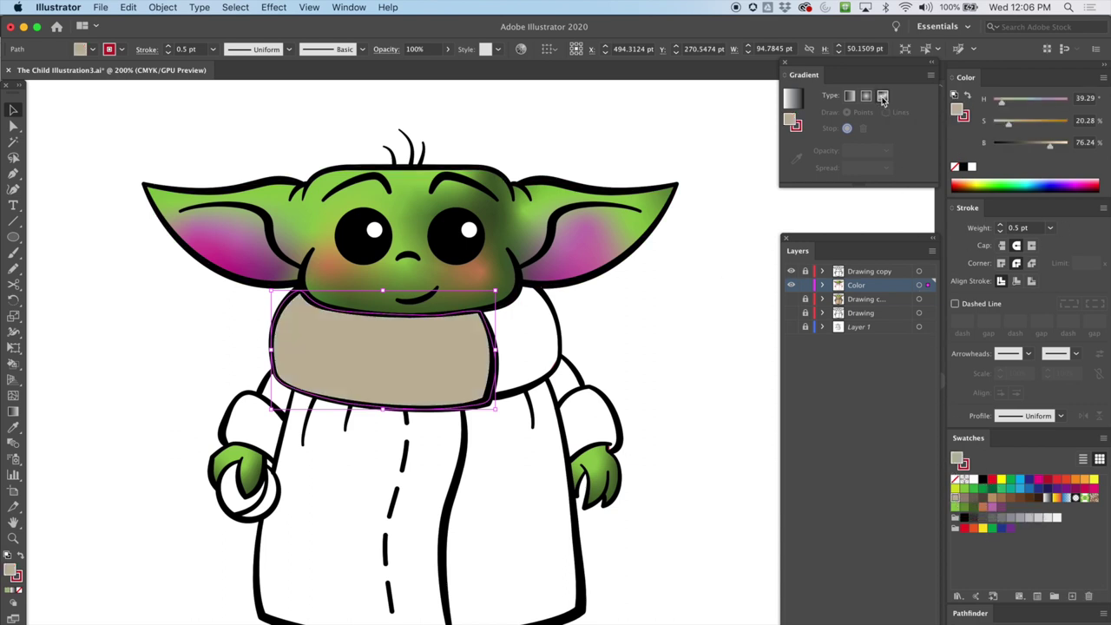
left_click(882, 98)
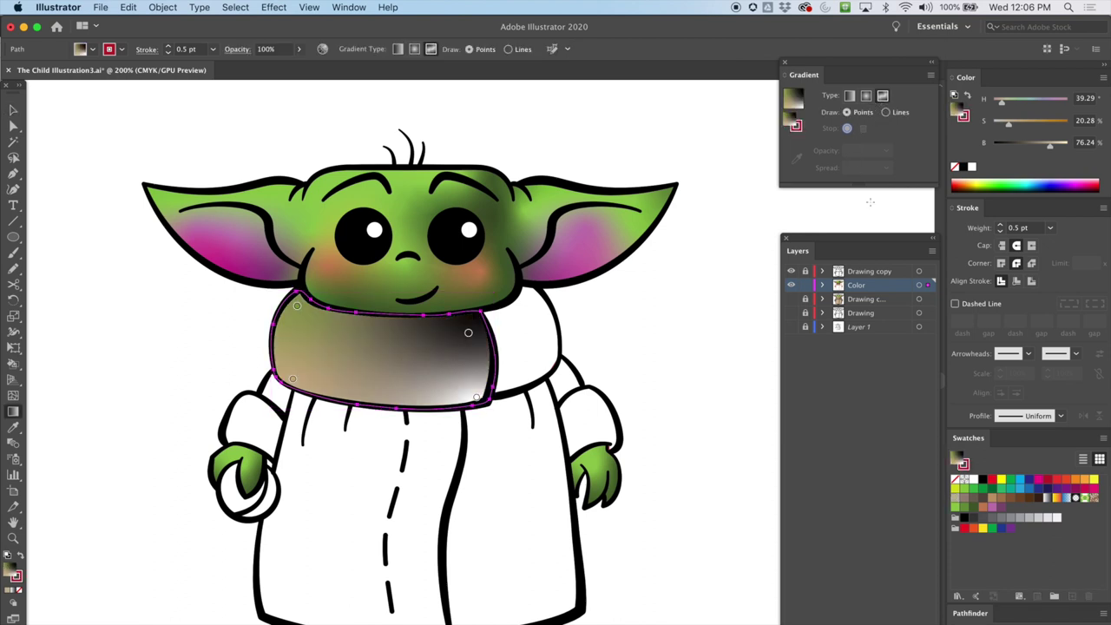
Step: Recolor the collar's two upper stops and its lower-right stop with the gray-brown swatch
left_click(298, 308)
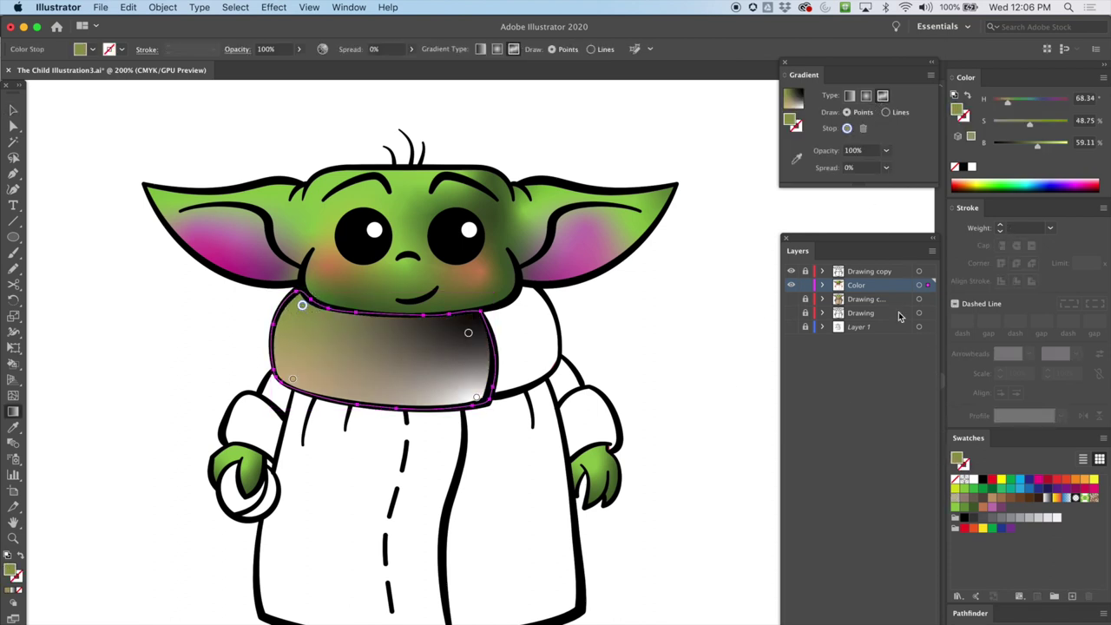
left_click(957, 501)
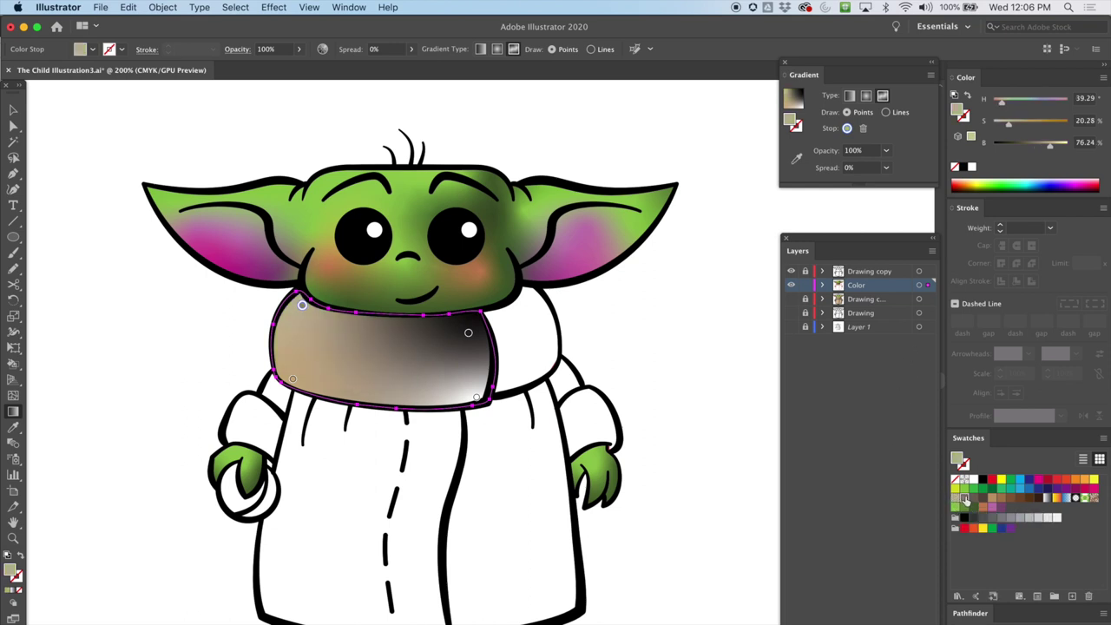
left_click(964, 499)
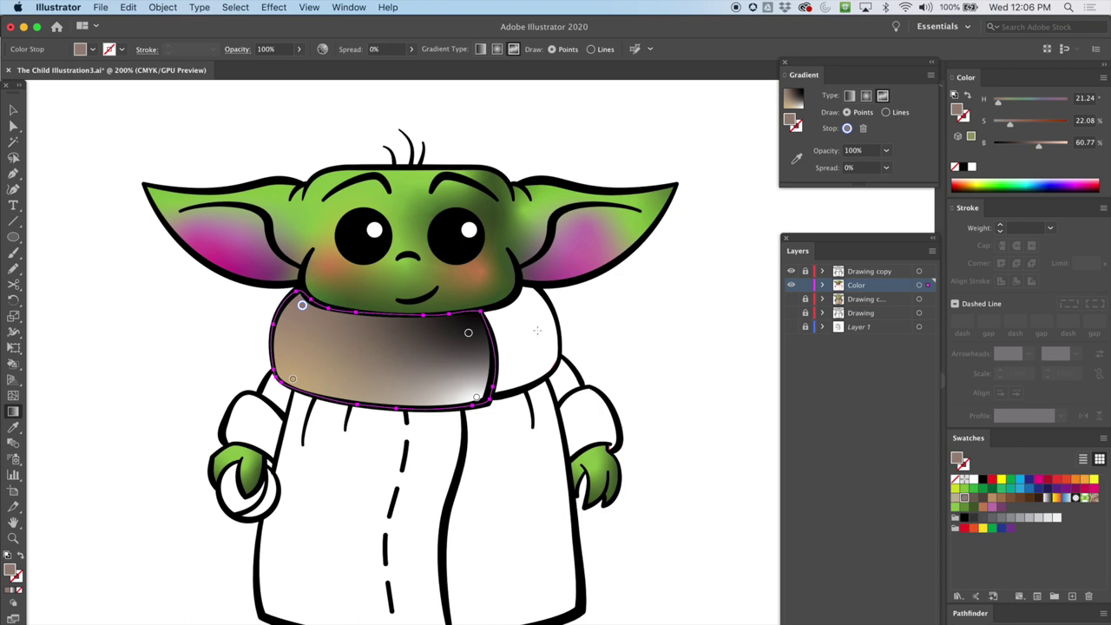
left_click(469, 333)
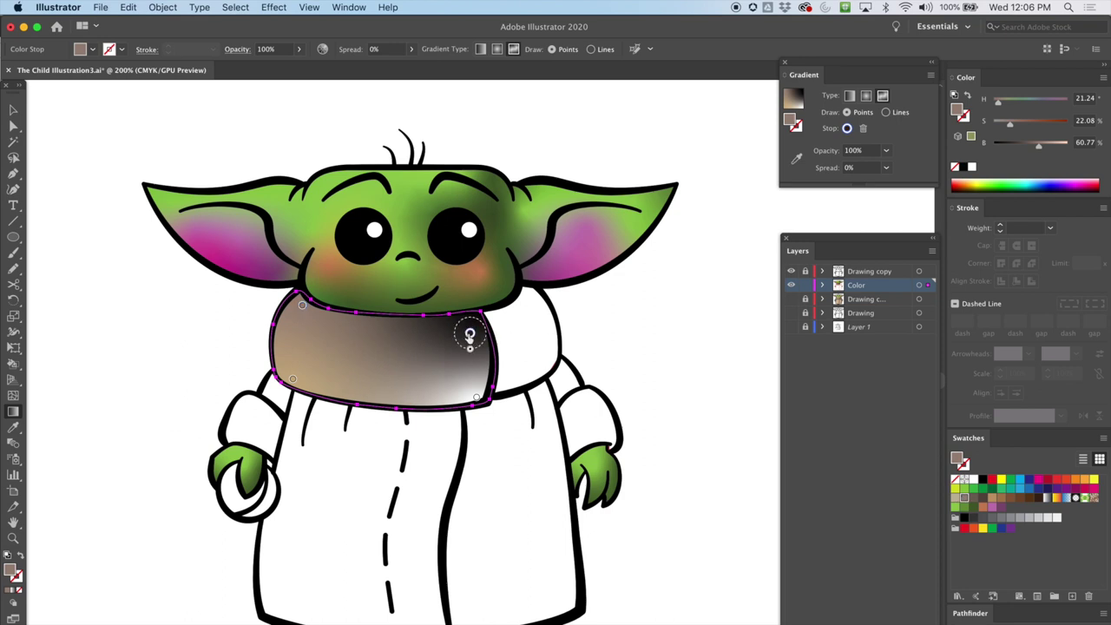
left_click(965, 501)
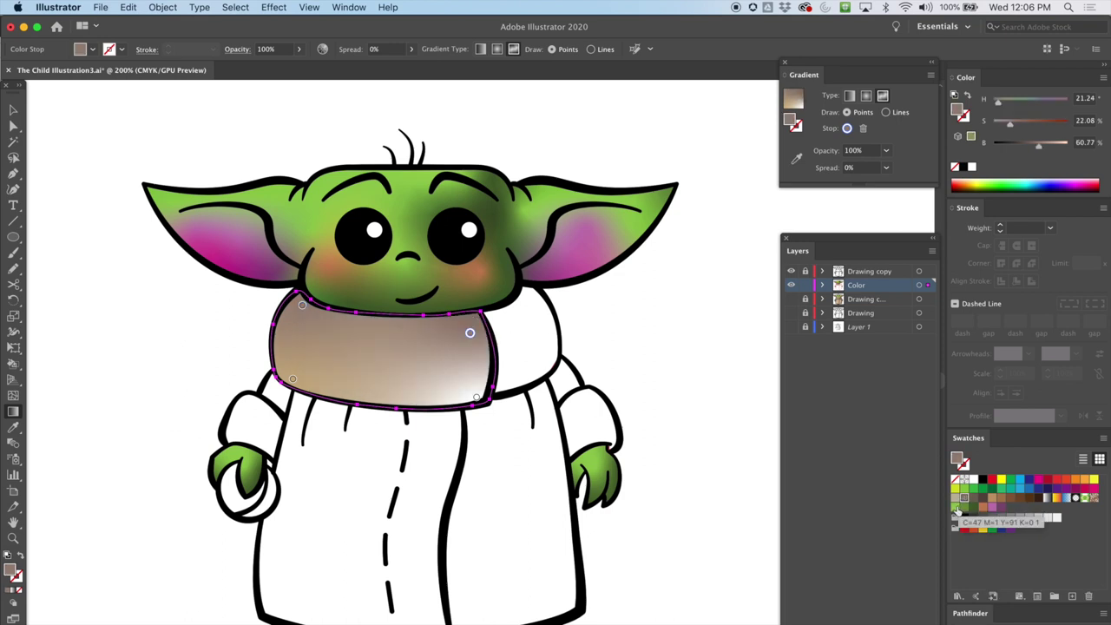
left_click(477, 398)
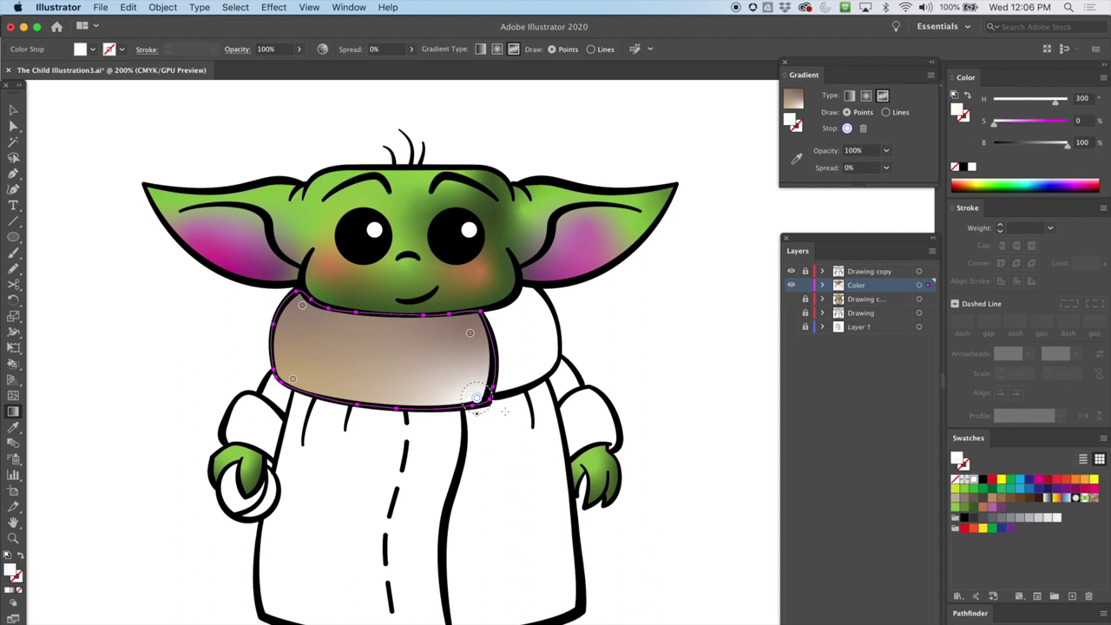
left_click(962, 502)
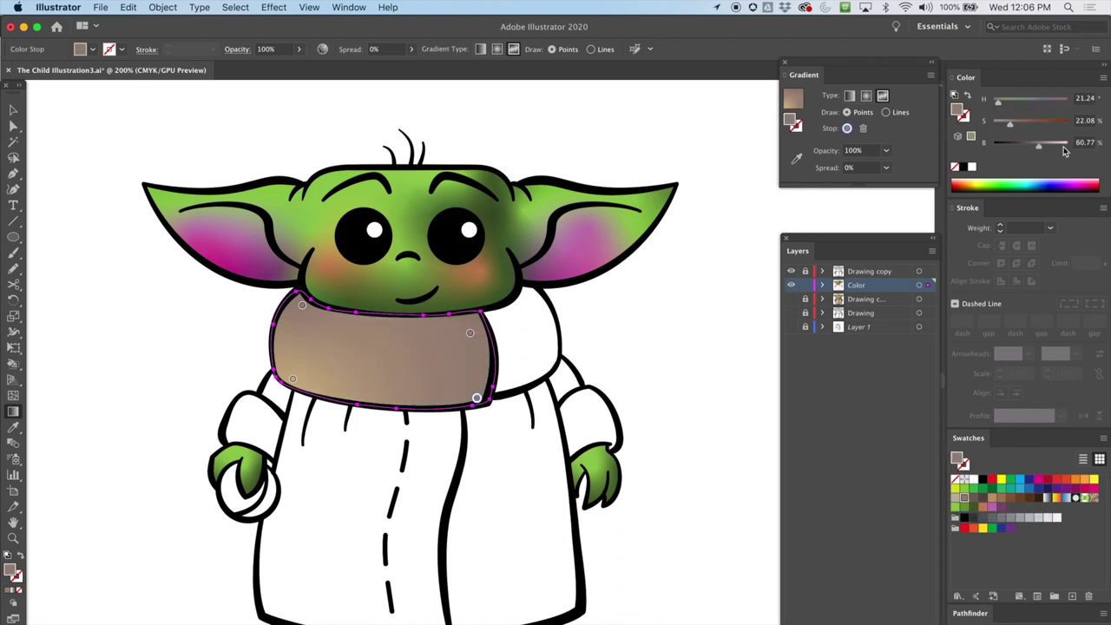
Step: Darken the collar's lower-right stop to 49% saturation and 21% brightness, save it as a swatch, and apply that swatch to the lower-left stop
left_click_drag(1049, 146, 1011, 149)
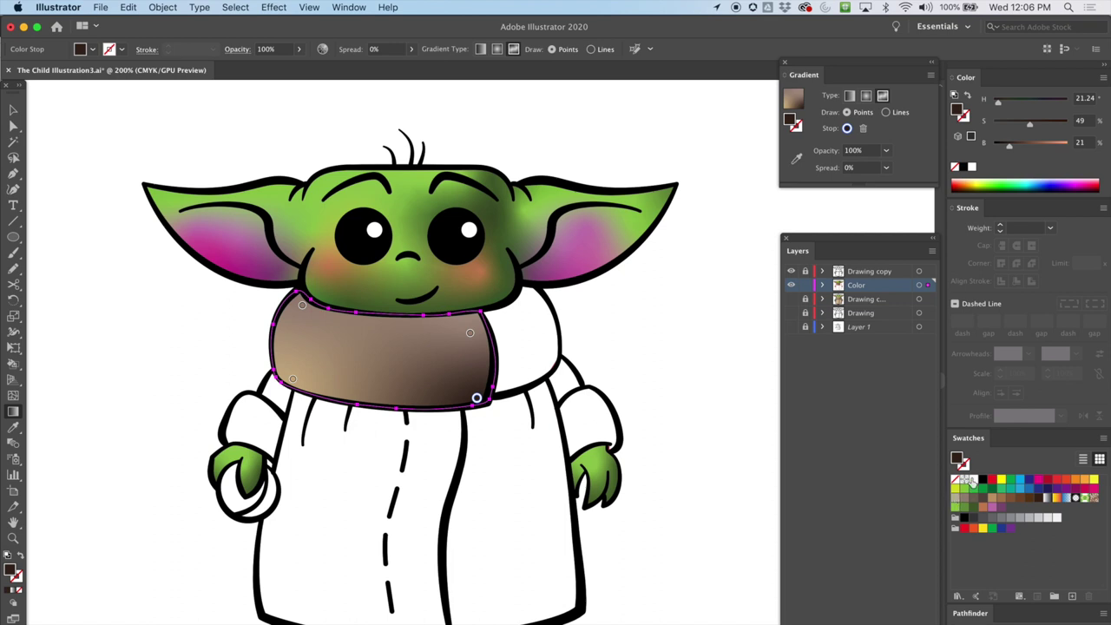
left_click_drag(958, 460, 1013, 510)
left_click(292, 379)
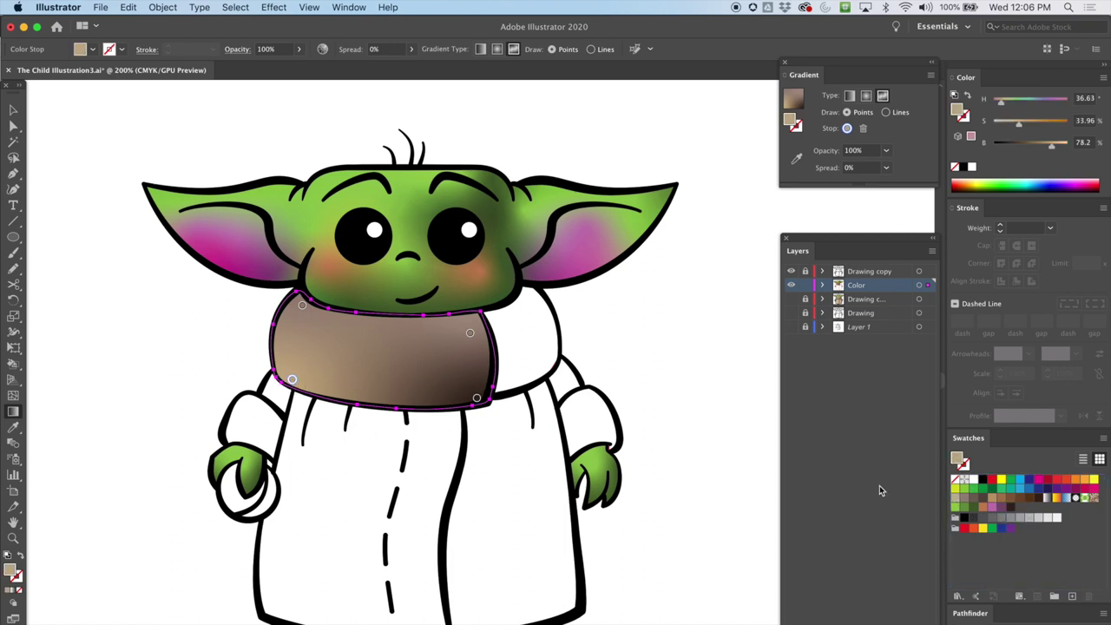
left_click(1010, 508)
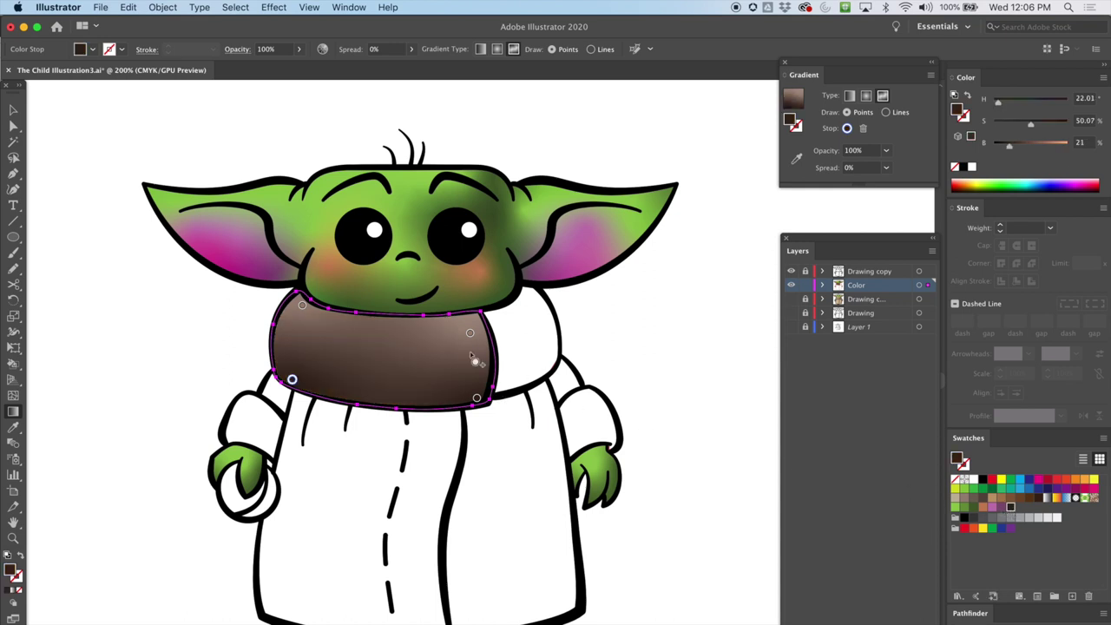
Step: Move the collar's upper-left stop down into the shape, lighten it to 76% brightness and save the color as a swatch
left_click_drag(303, 302, 301, 337)
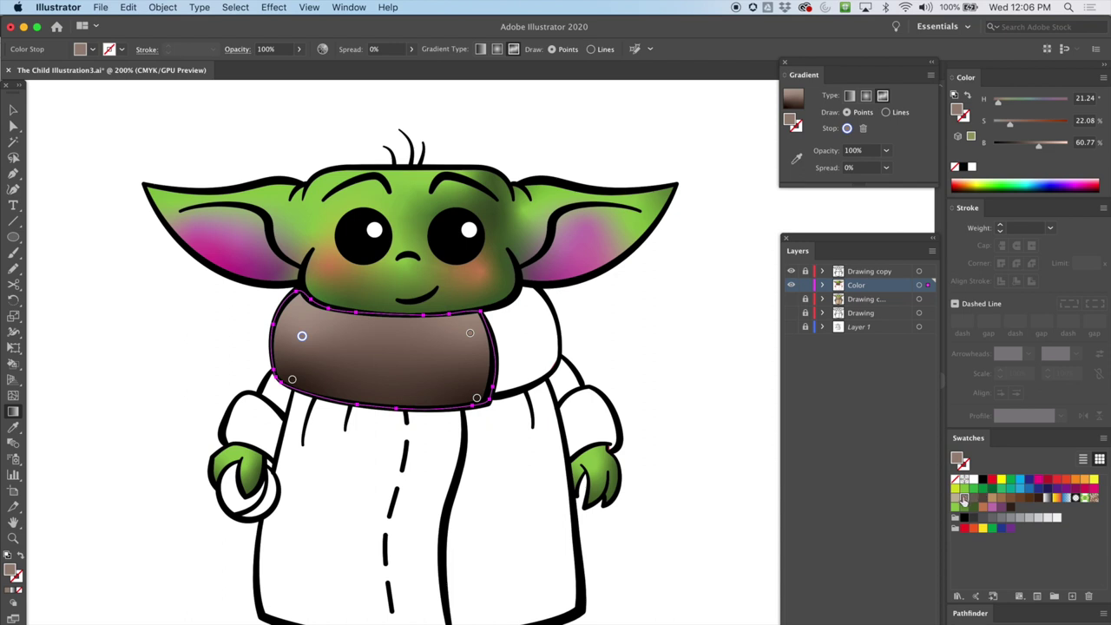
left_click_drag(1045, 152, 1050, 147)
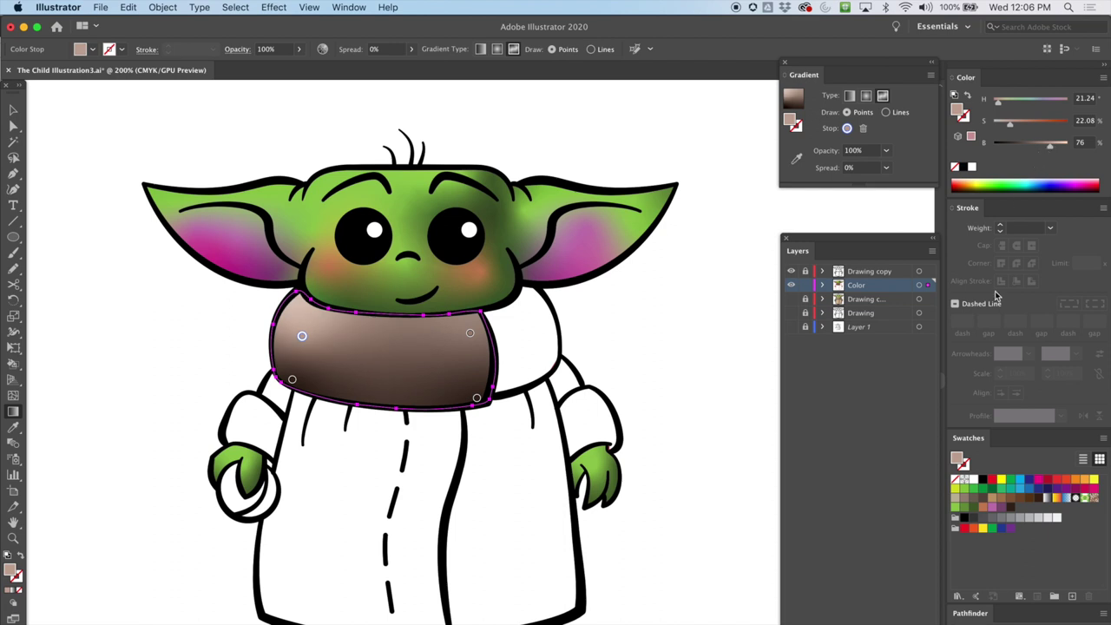
left_click_drag(958, 458, 1026, 509)
Step: Move the collar's upper-right stop inward and down, and fine-tune the position of the light upper-left stop
left_click_drag(302, 335, 308, 330)
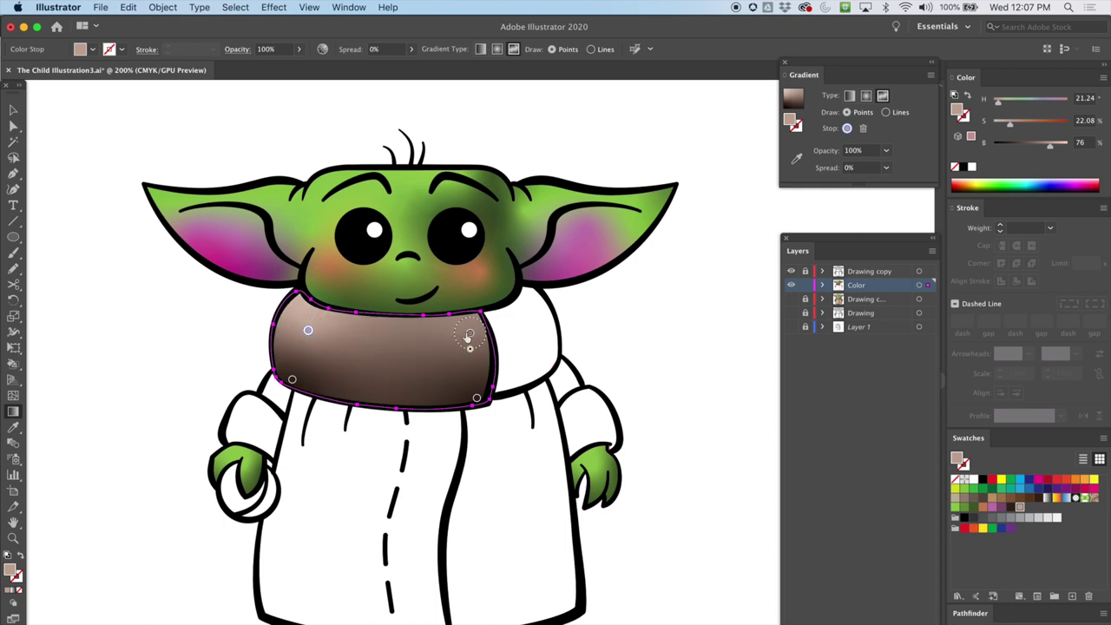
mouse_move(469, 335)
left_mouse_down()
mouse_move(392, 355)
mouse_move(436, 350)
left_mouse_up()
mouse_move(308, 331)
left_mouse_down()
mouse_move(330, 335)
mouse_move(304, 333)
left_mouse_up()
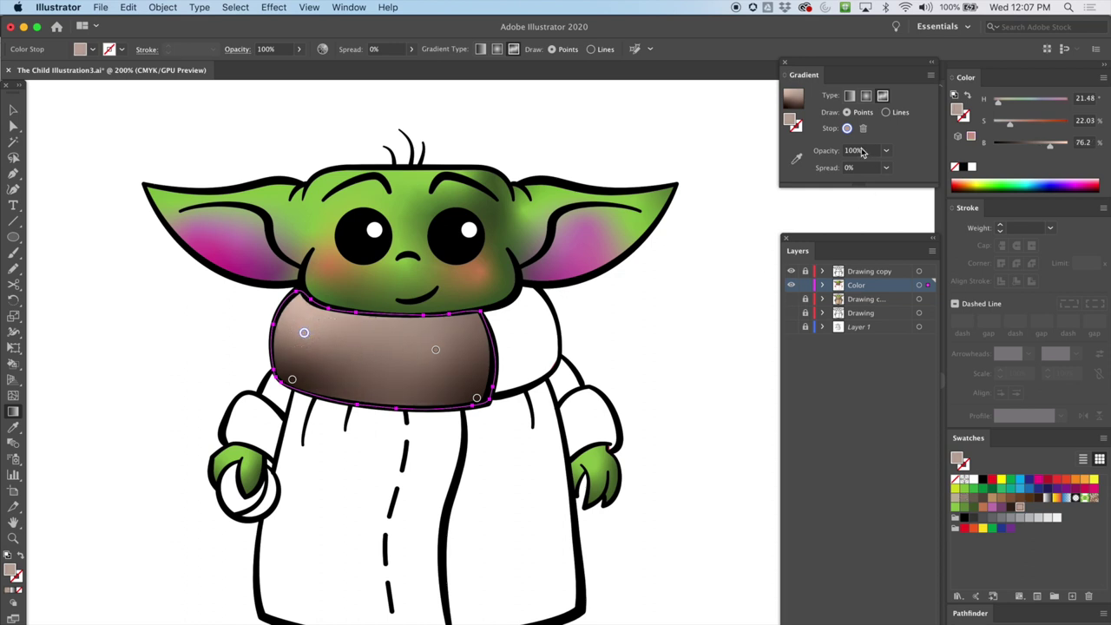
Step: Draw a gradient line along the collar's lower edge linking the two dark corner stops through two added stops, and leave gradient editing
left_click(887, 113)
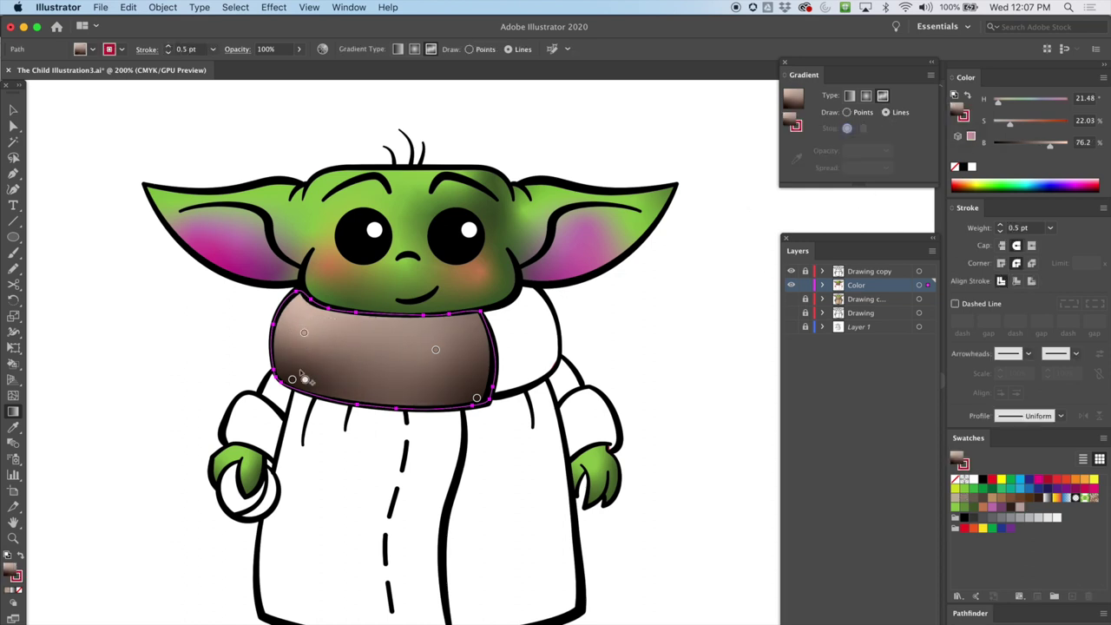
left_click(292, 381)
left_click(346, 391)
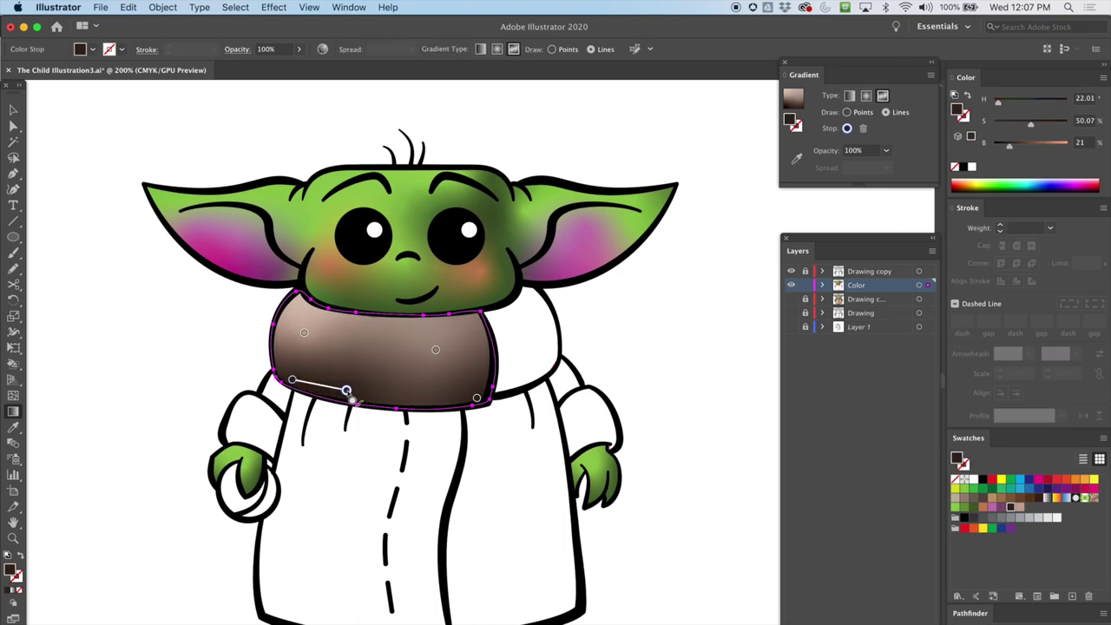
left_click(423, 393)
left_click(477, 398)
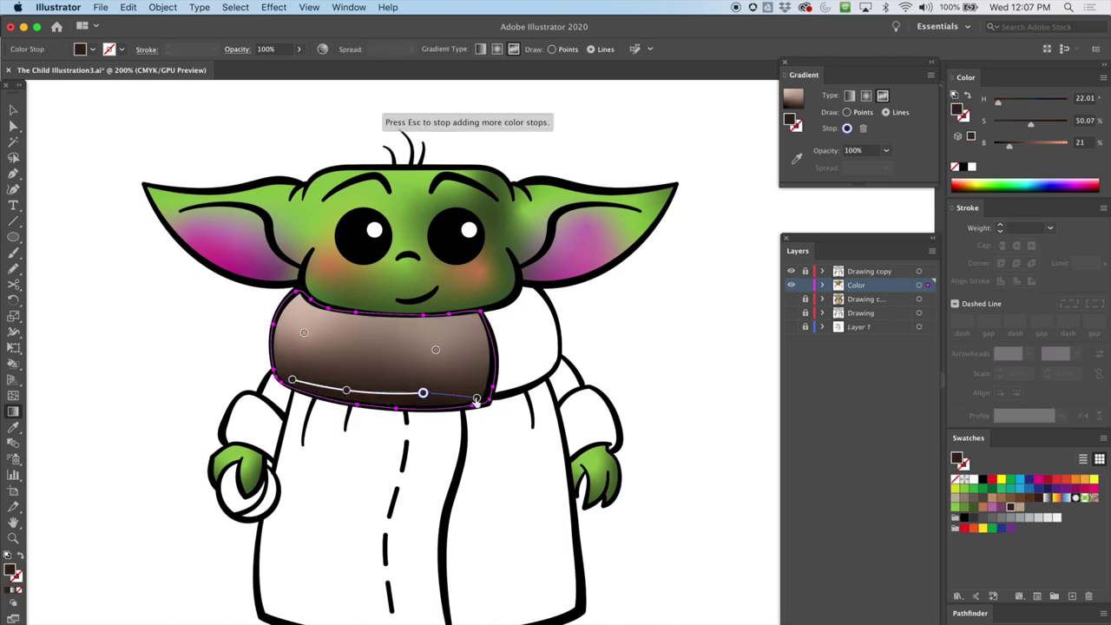
key("Escape")
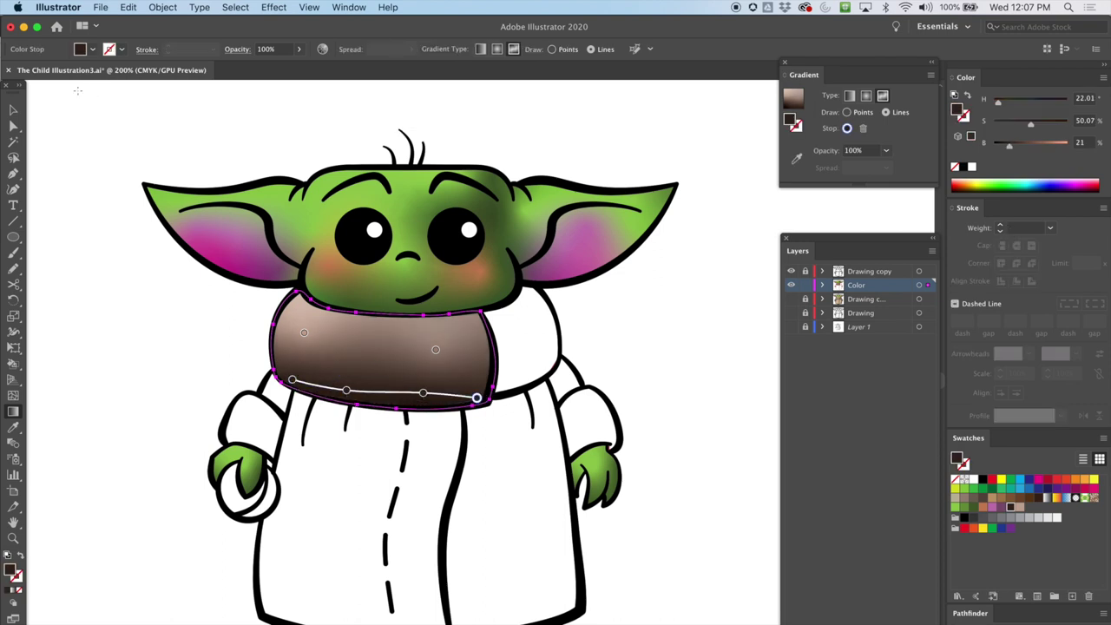
left_click(13, 113)
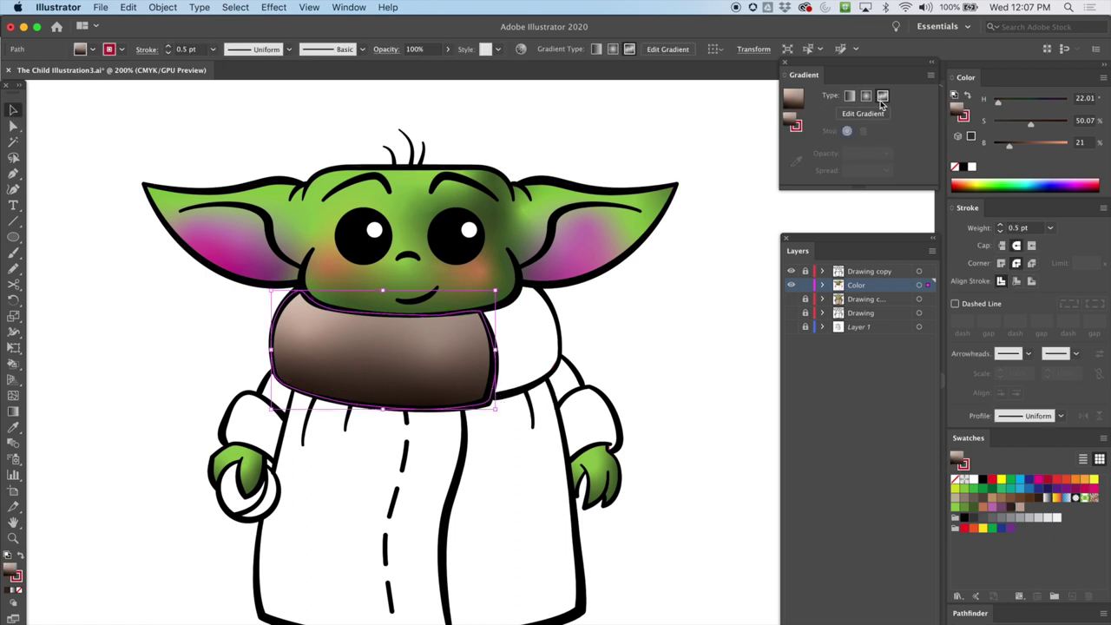
Step: Lighten the third stop from the left on the collar's lower gradient line to 43% brightness and save the medium brown as a swatch
left_click(13, 412)
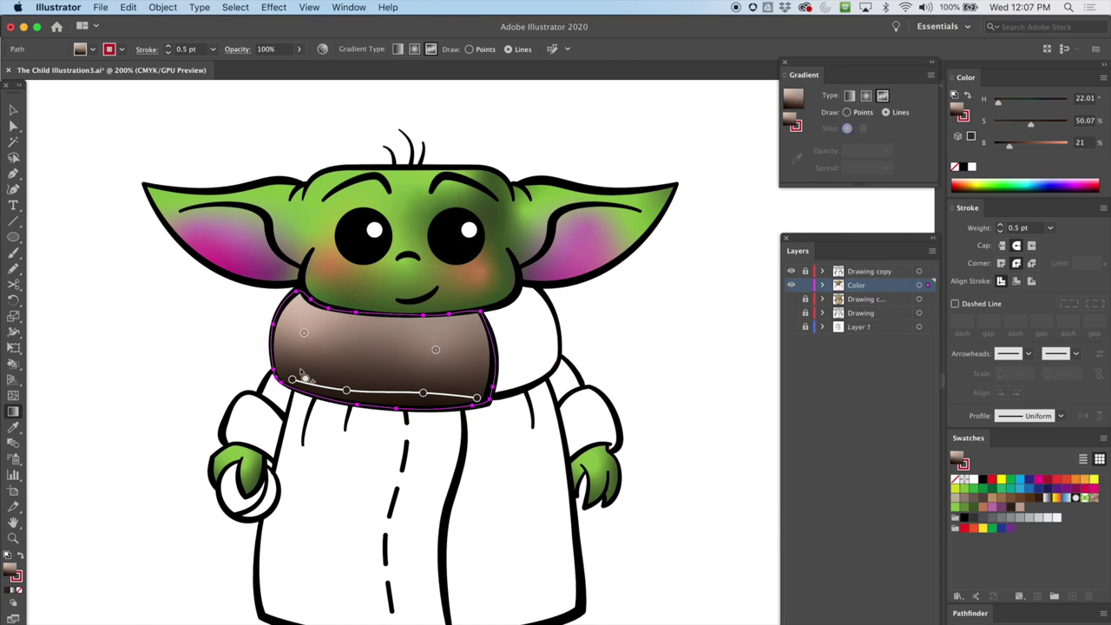
left_click(424, 395)
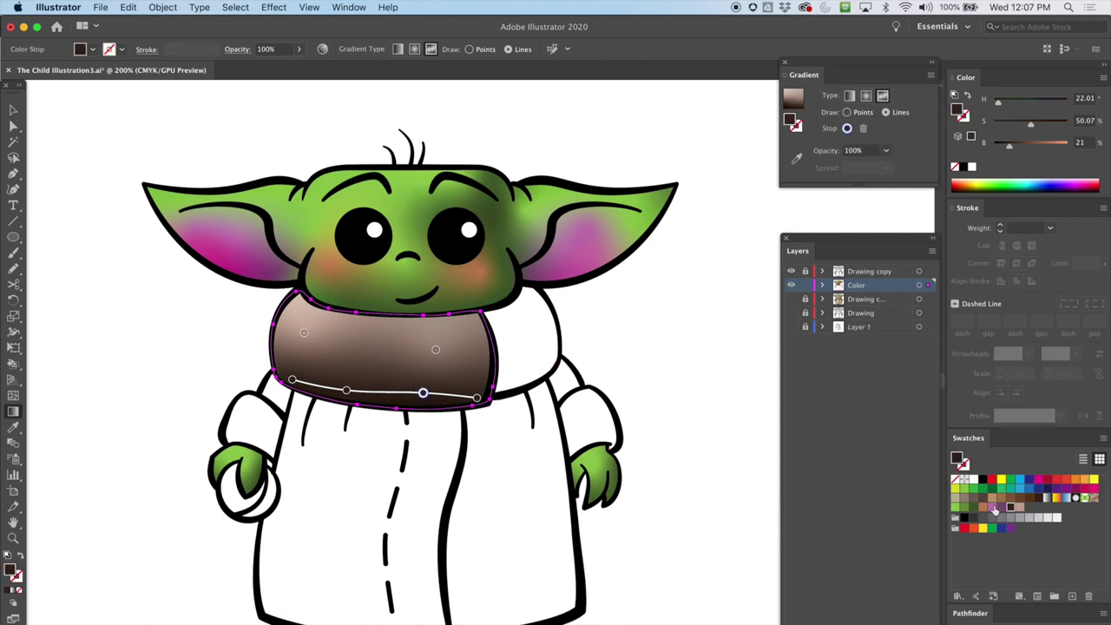
left_click_drag(1012, 145, 1021, 150)
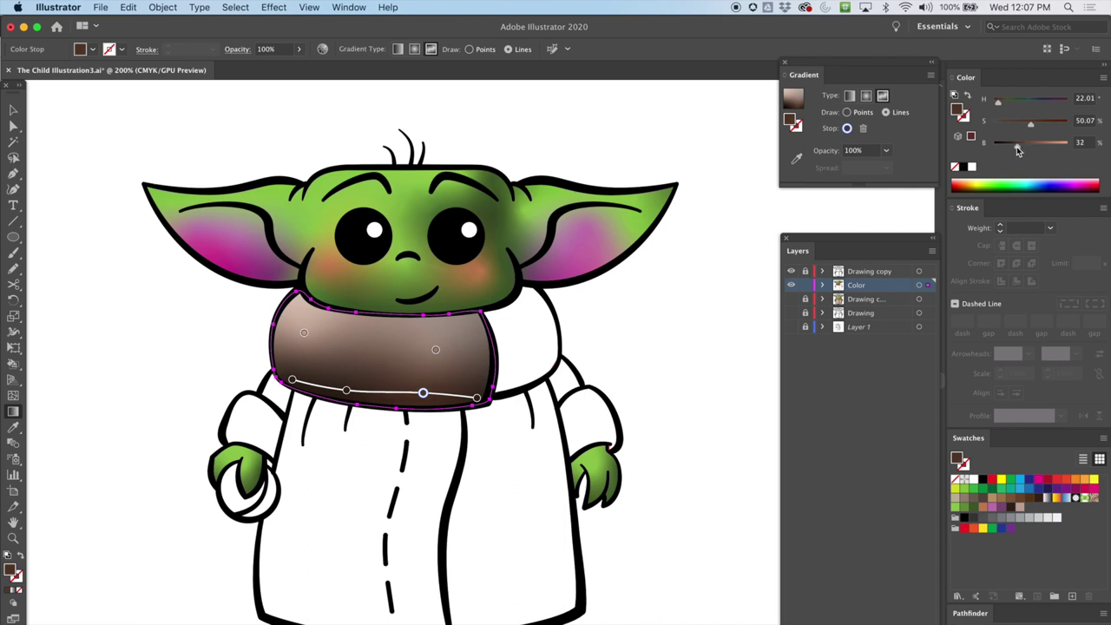
left_click_drag(1018, 146, 1031, 146)
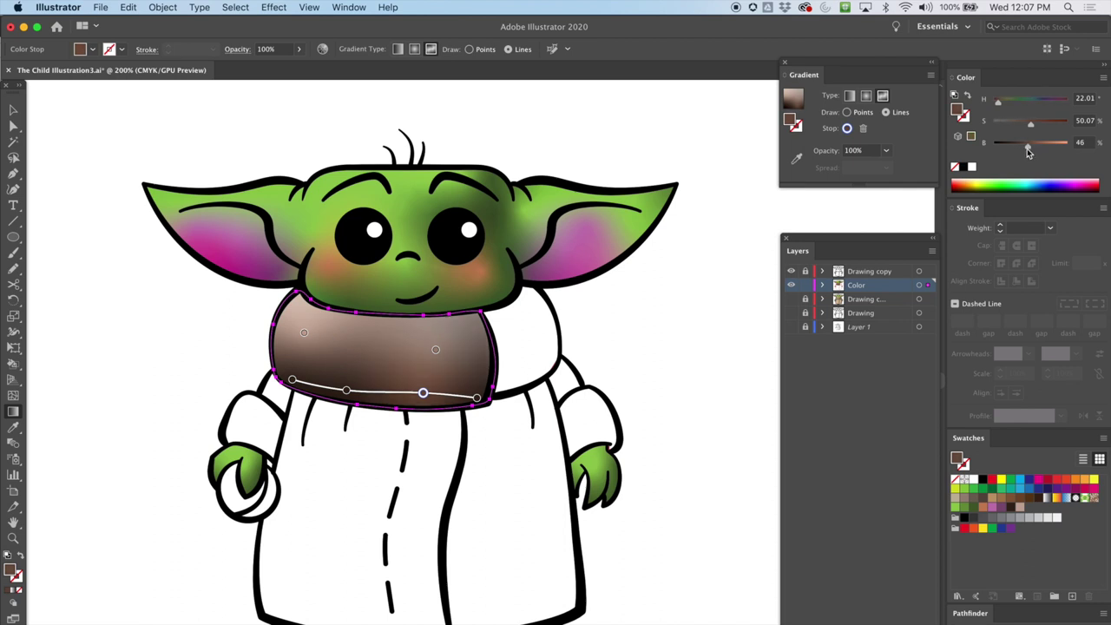
left_click_drag(1029, 147, 1024, 149)
left_click_drag(977, 476, 1032, 507)
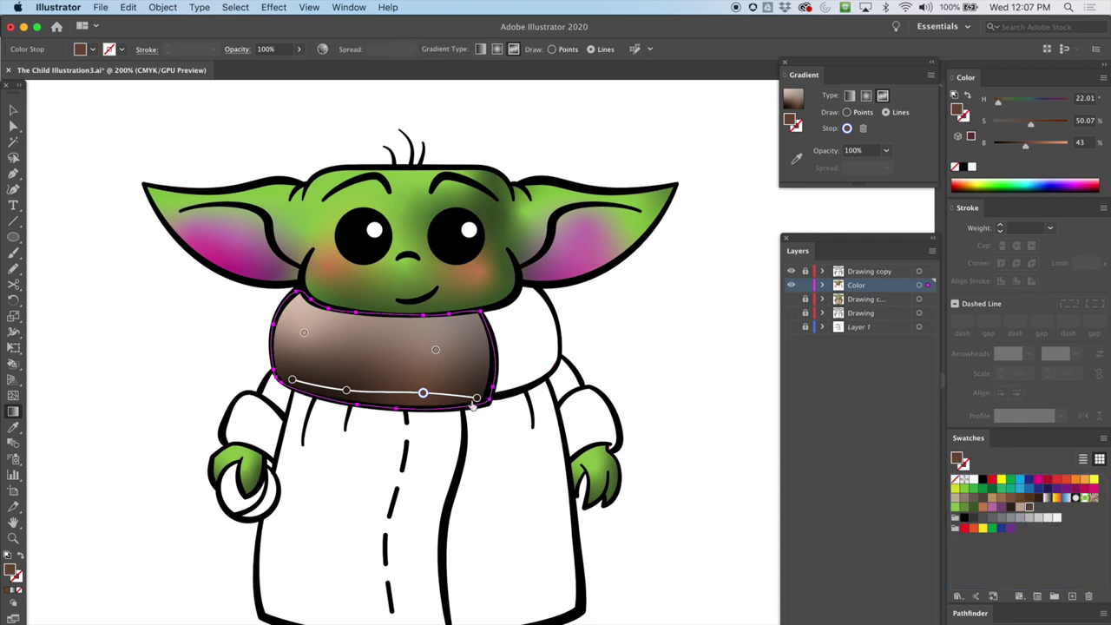
Step: Recolor the other three stops on the collar's lower gradient line with the new medium brown swatch
left_click(476, 397)
left_click(1029, 507)
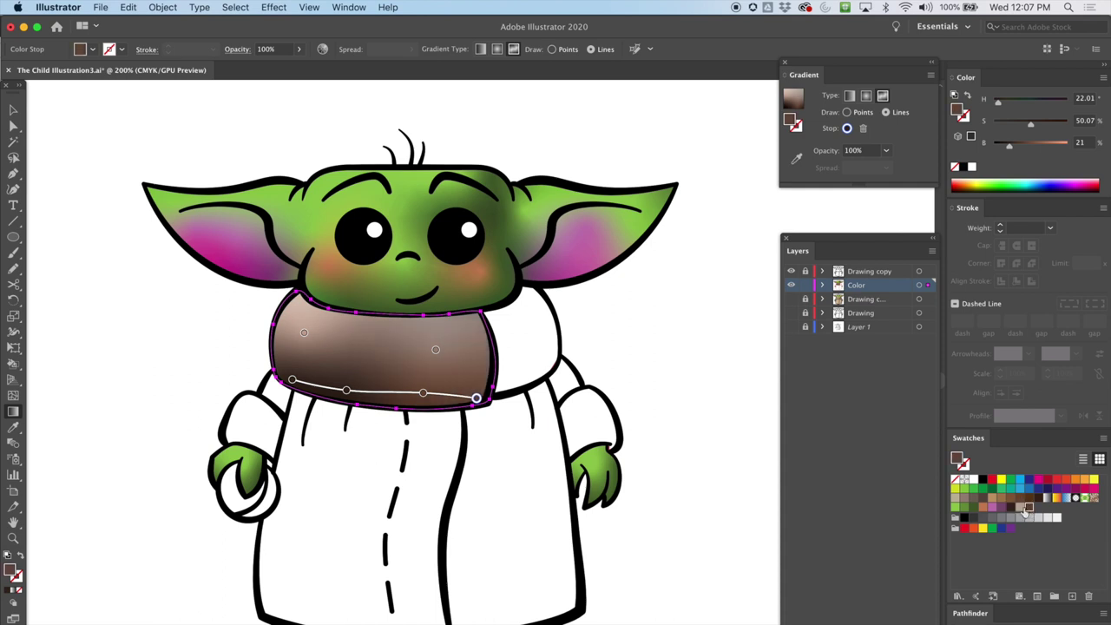
left_click(347, 391)
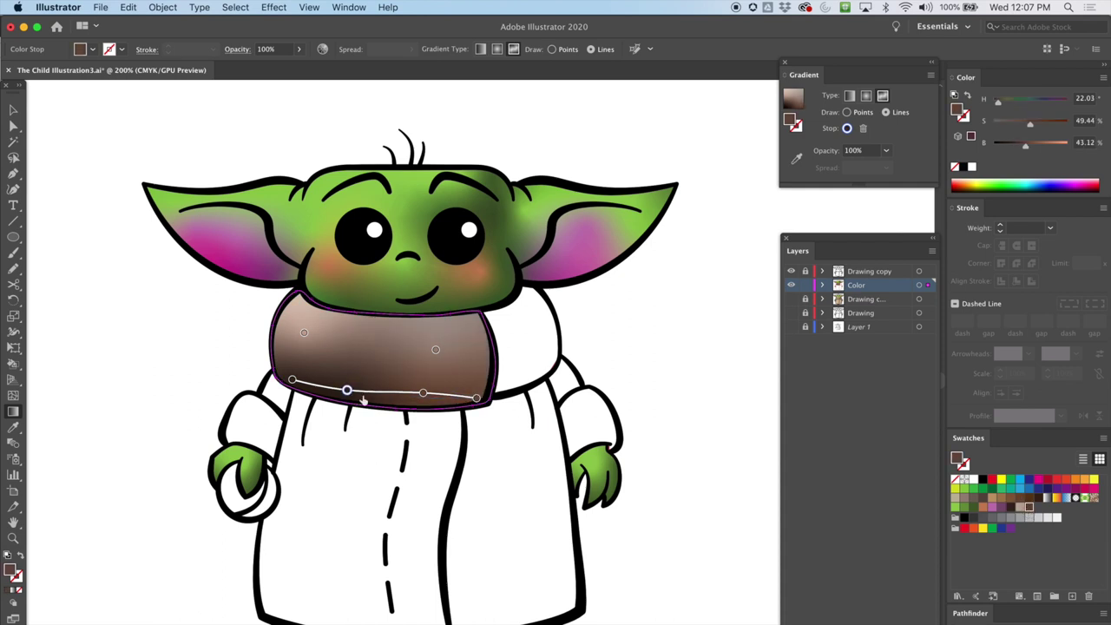
left_click(1029, 510)
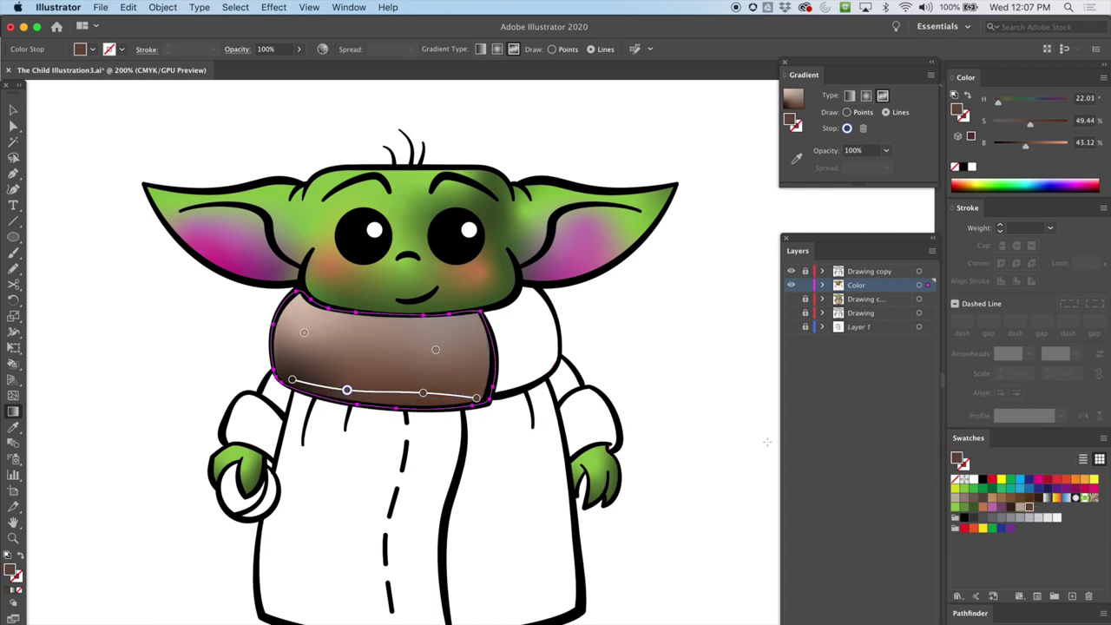
left_click(292, 380)
left_click(1030, 509)
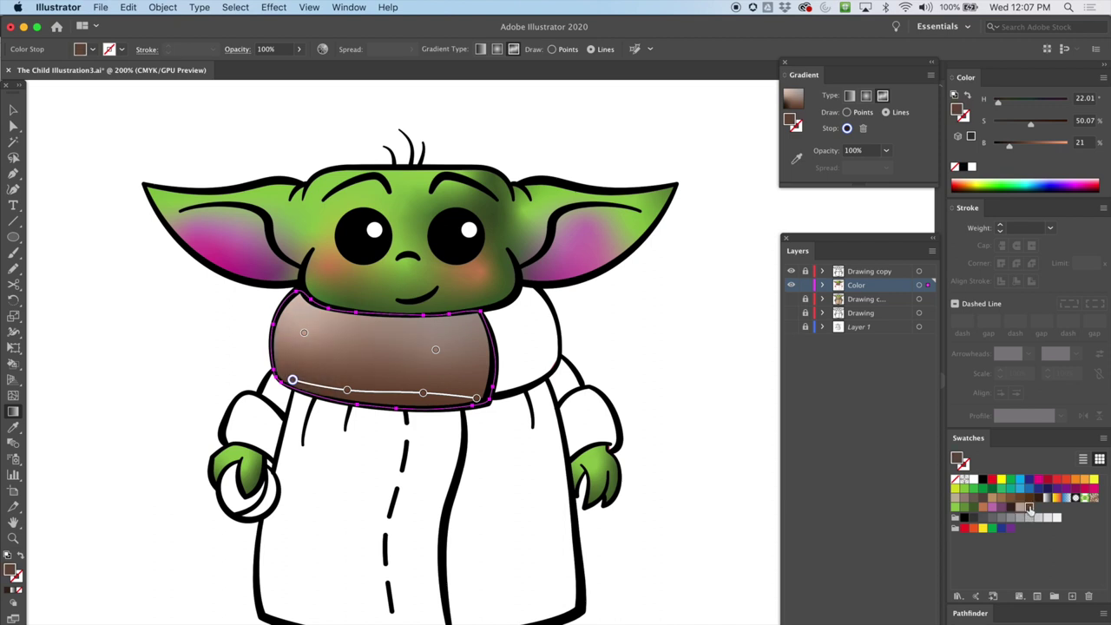
Step: Switch to point stops, move the collar's two upper stops closer together toward the middle, and leave gradient editing
left_click(435, 350)
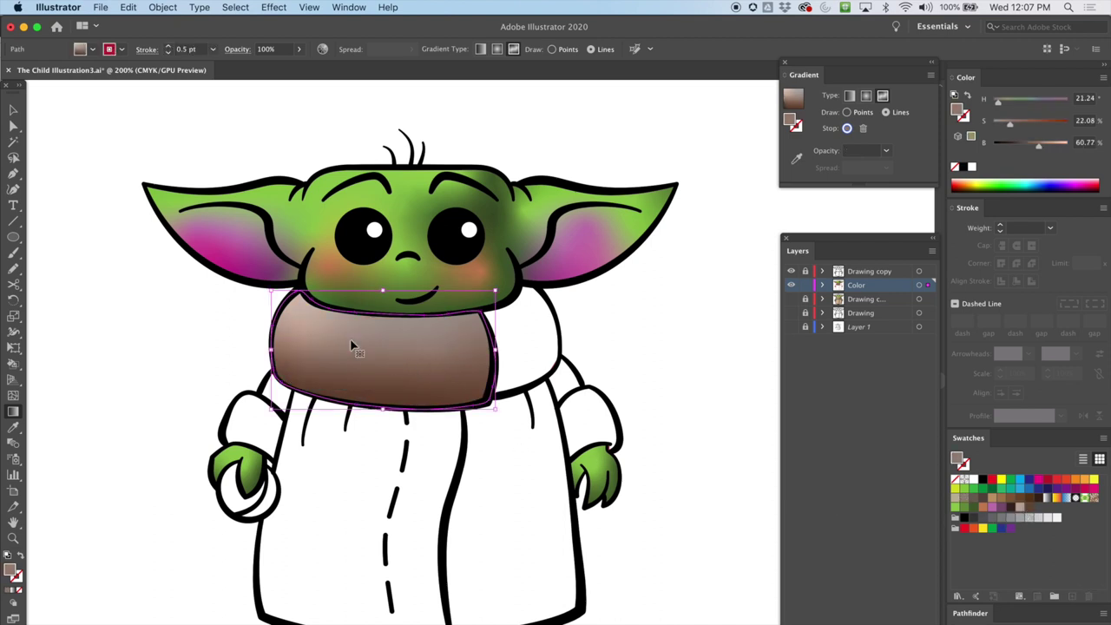
key("x")
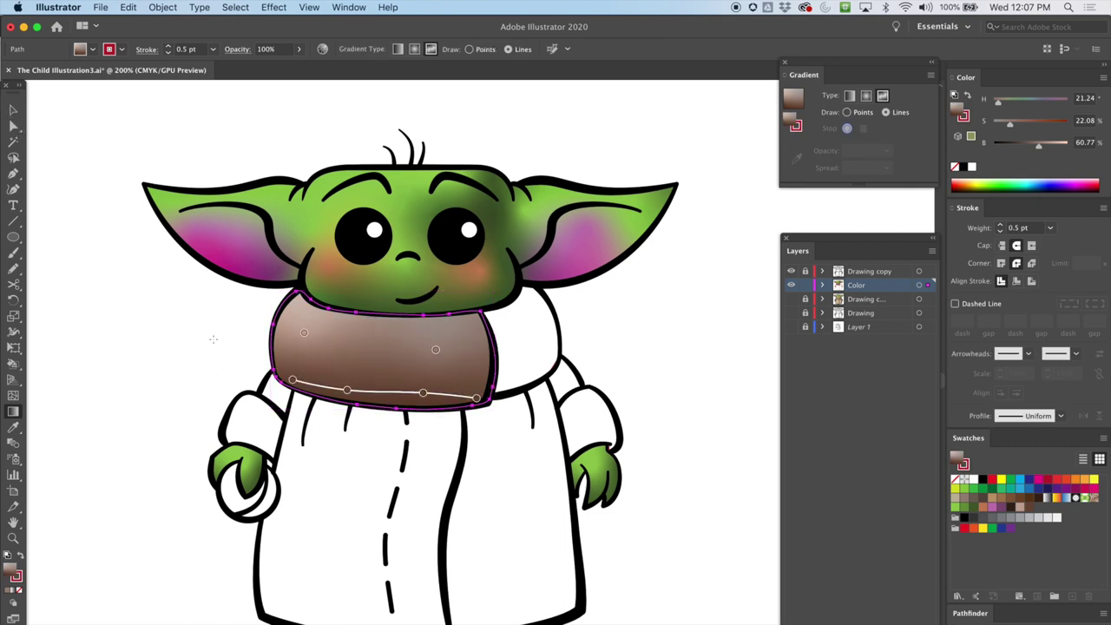
left_click(846, 113)
mouse_move(436, 351)
left_mouse_down()
mouse_move(452, 345)
mouse_move(427, 353)
mouse_move(363, 337)
mouse_move(407, 346)
mouse_move(392, 348)
left_mouse_up()
left_click(300, 334)
left_click_drag(299, 334, 325, 339)
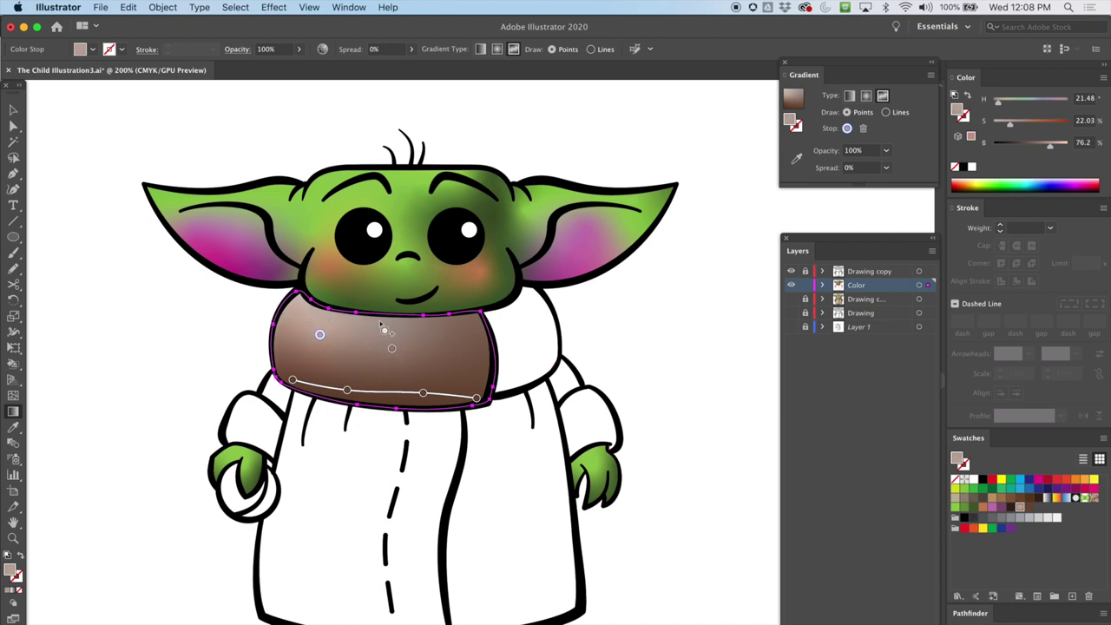
left_click(13, 109)
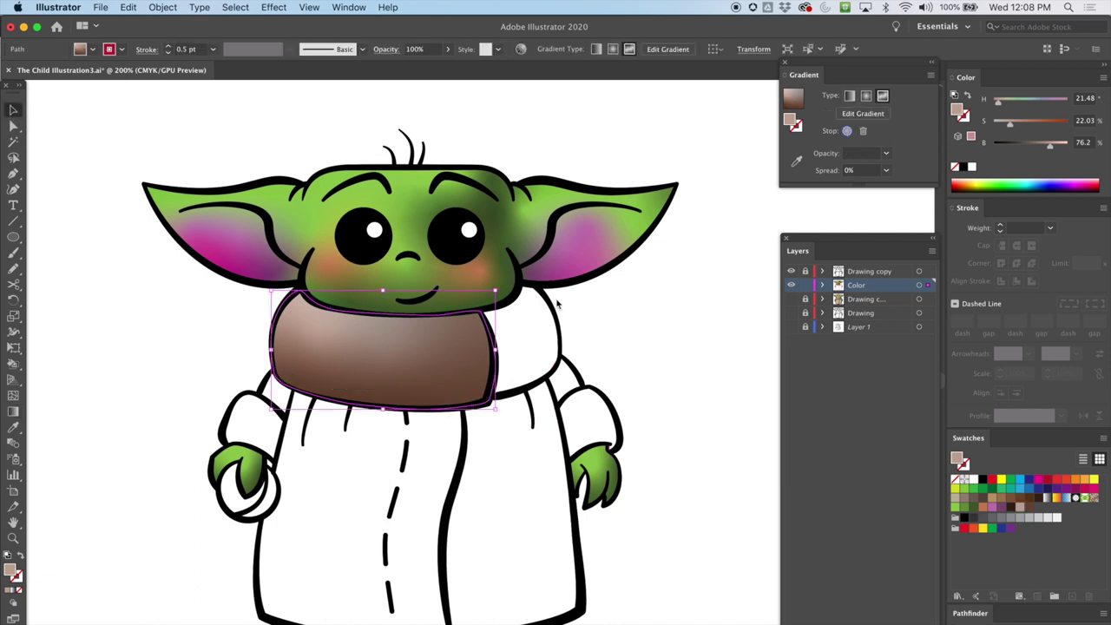
Step: Give the collar's right section a freeform gradient and place a light brown stop inside its left edge
left_click(547, 340)
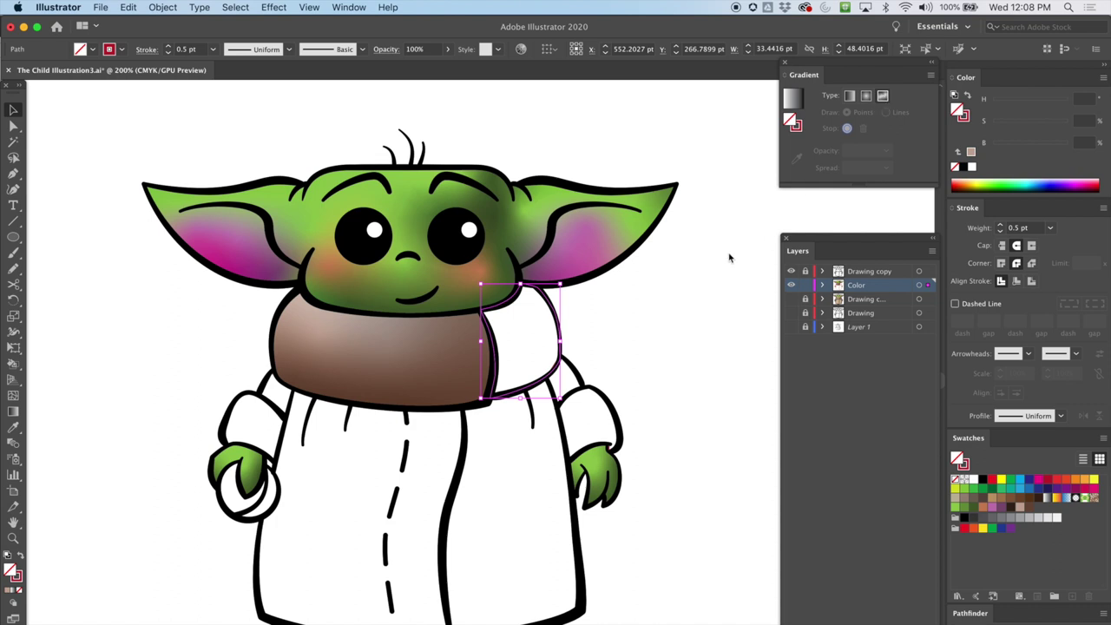
key("g")
left_click(525, 309)
left_click_drag(527, 303, 505, 331)
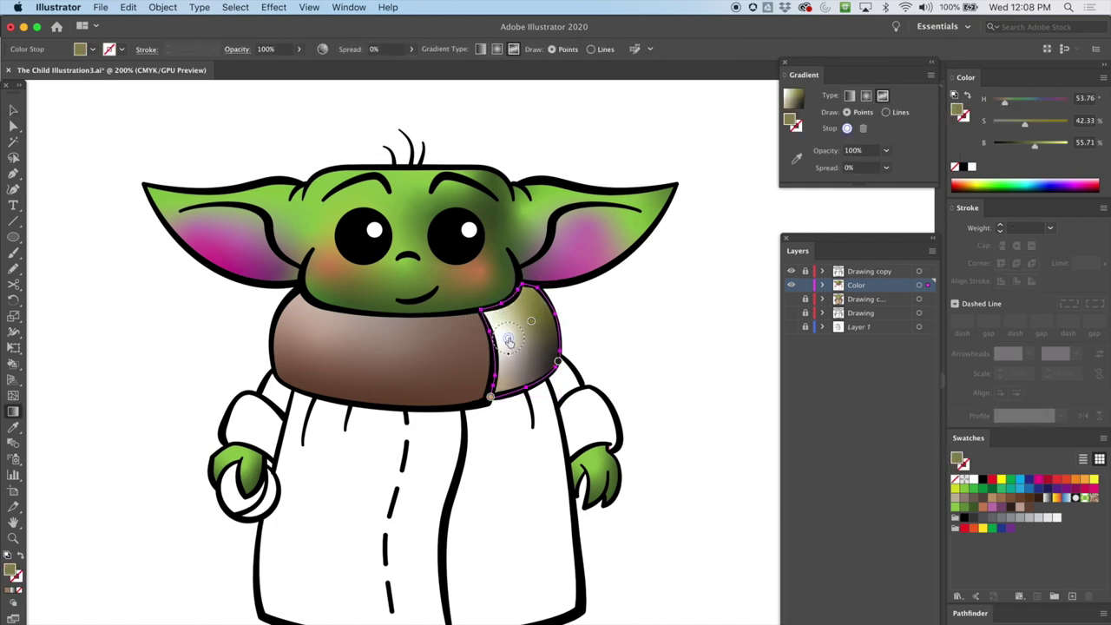
left_click(974, 479)
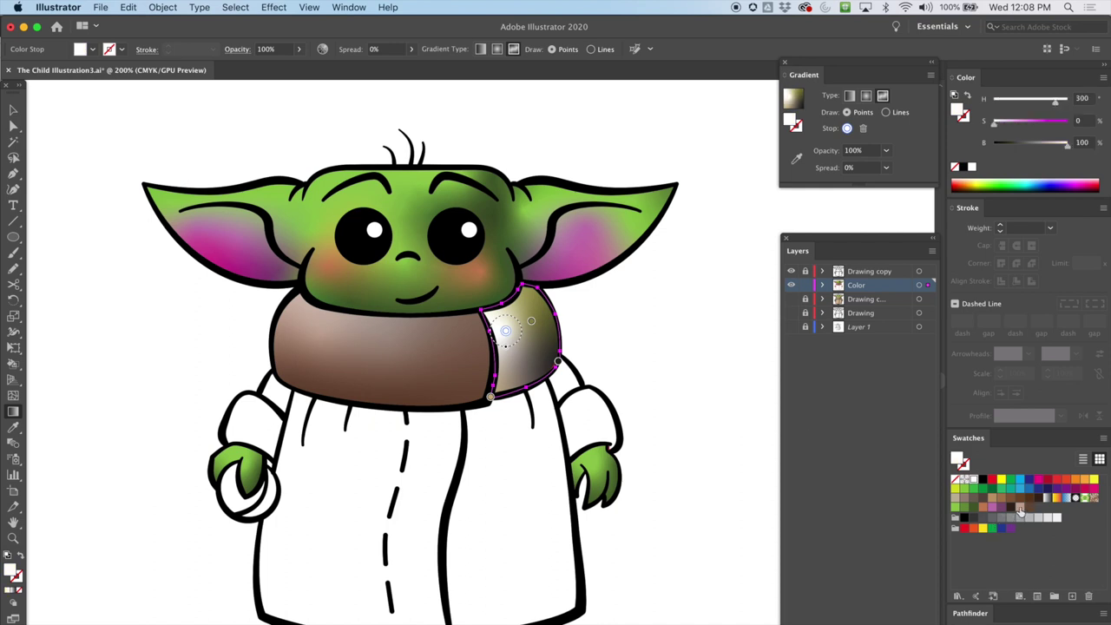
left_click(1020, 507)
Step: Recolor the right collar section's other three stops medium brown, moving the upper one outward and the lower-left one inward
left_click(533, 321)
left_click_drag(532, 322, 545, 317)
left_click(975, 498)
left_click(1030, 509)
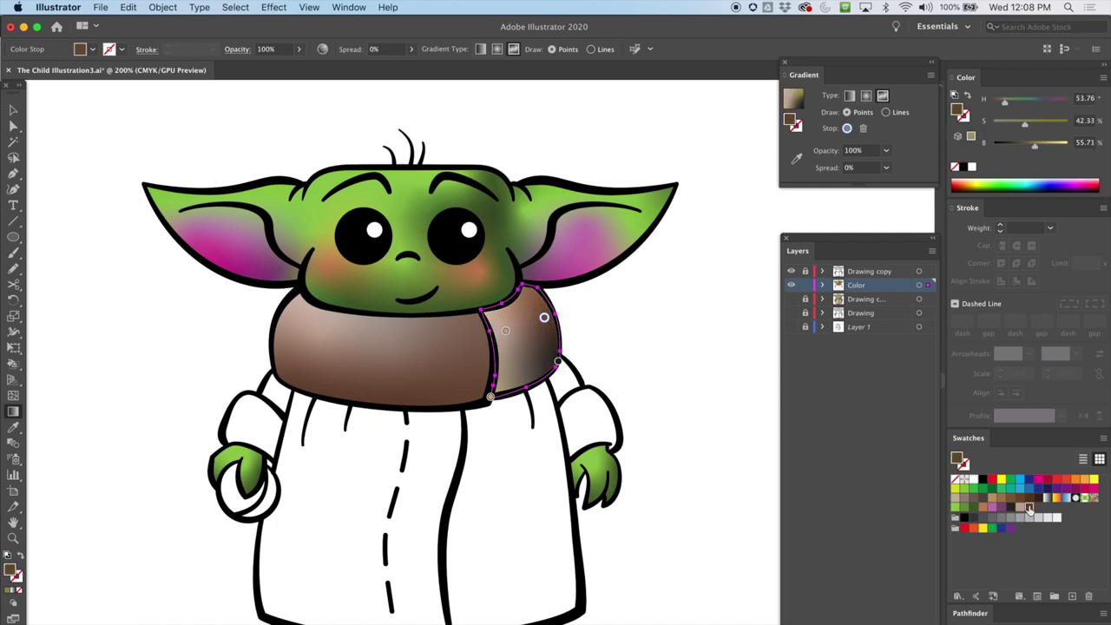
left_click(558, 361)
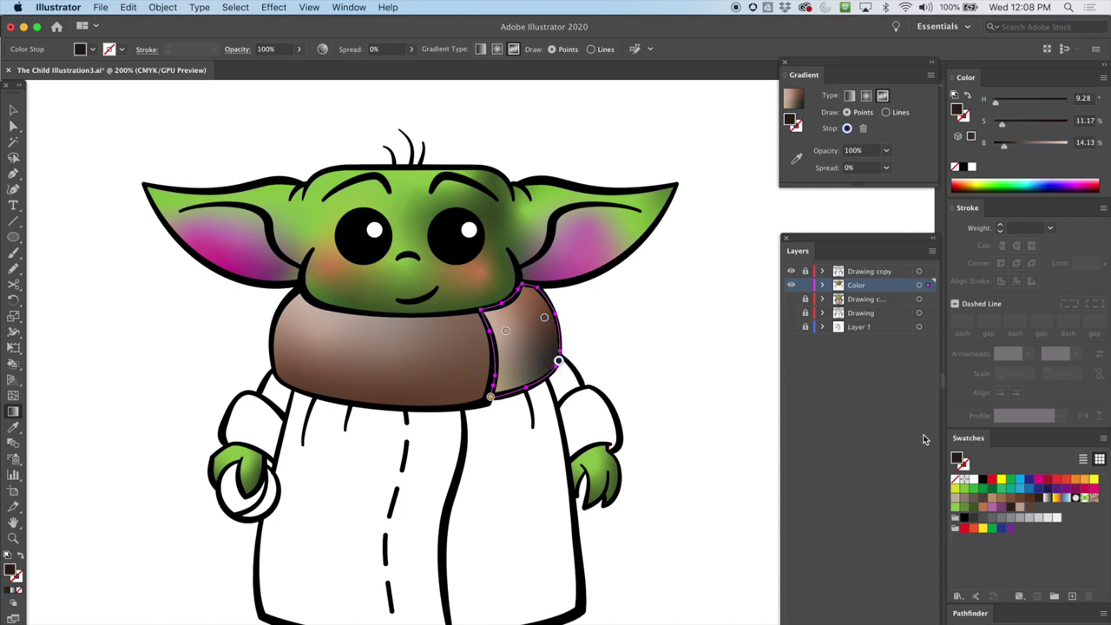
left_click(1029, 508)
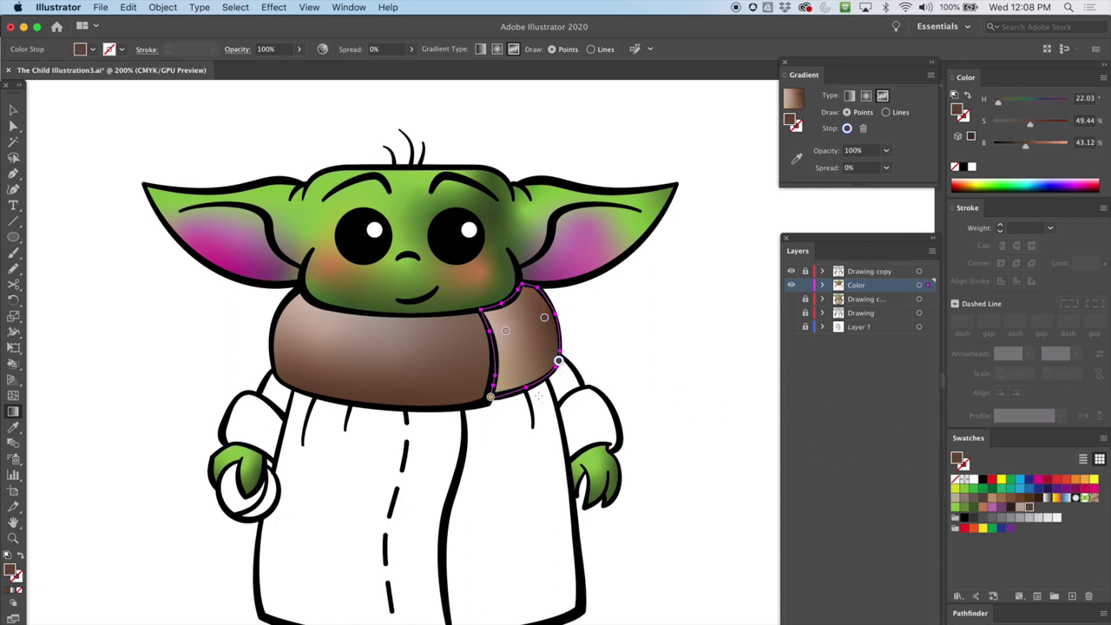
left_click_drag(490, 397, 512, 386)
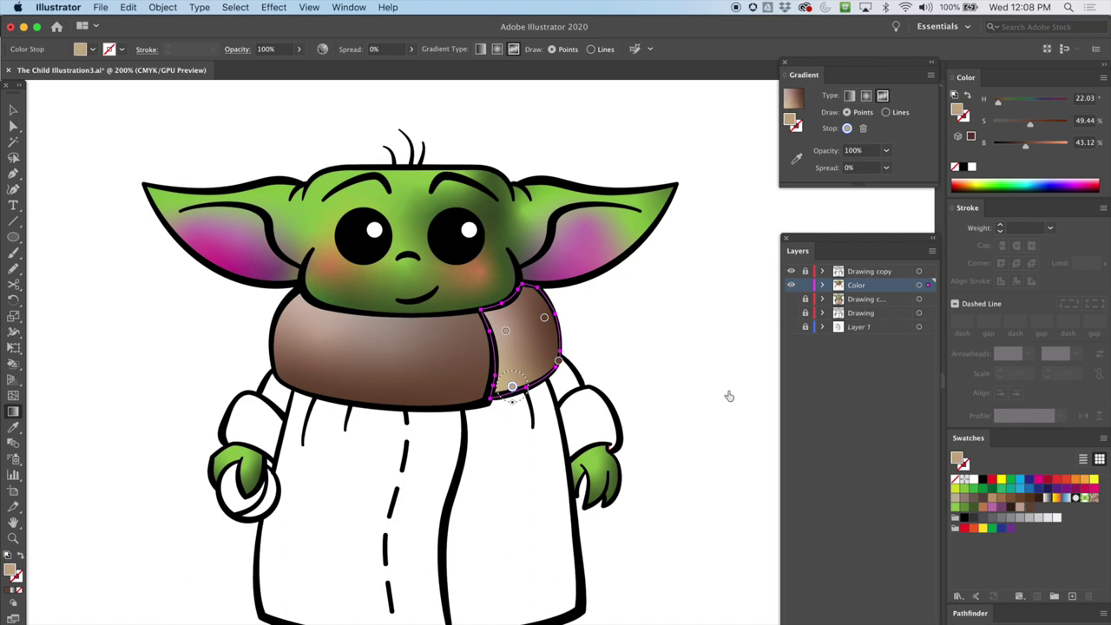
left_click(1030, 508)
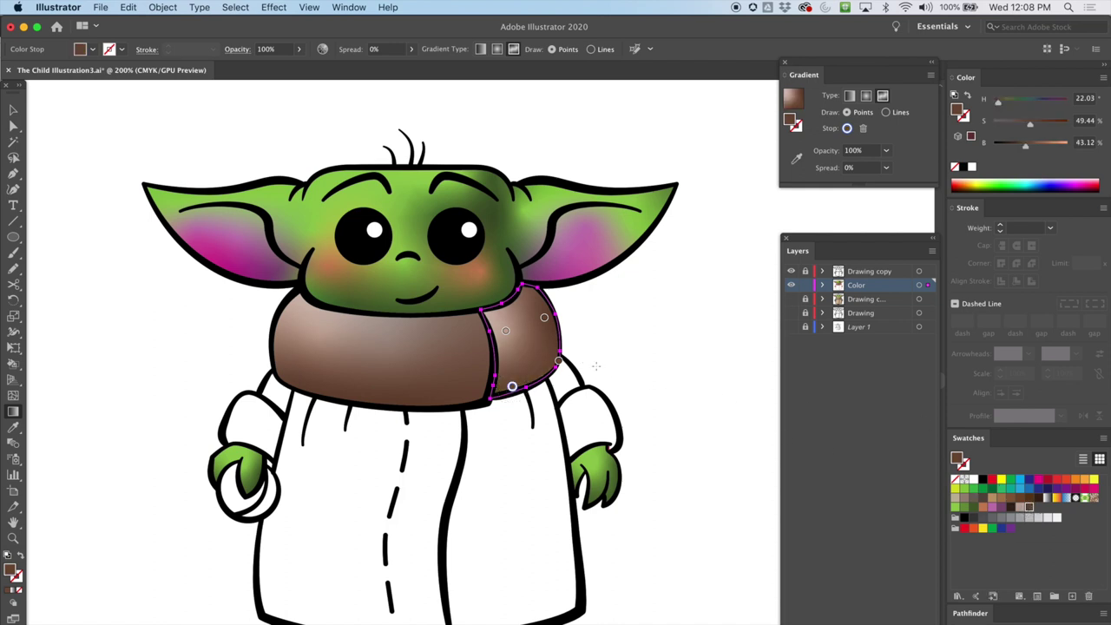
Step: Move the right collar section's light stop toward the middle, recolor it with the darker grayish-brown swatch, and leave gradient editing
left_click_drag(505, 330, 522, 329)
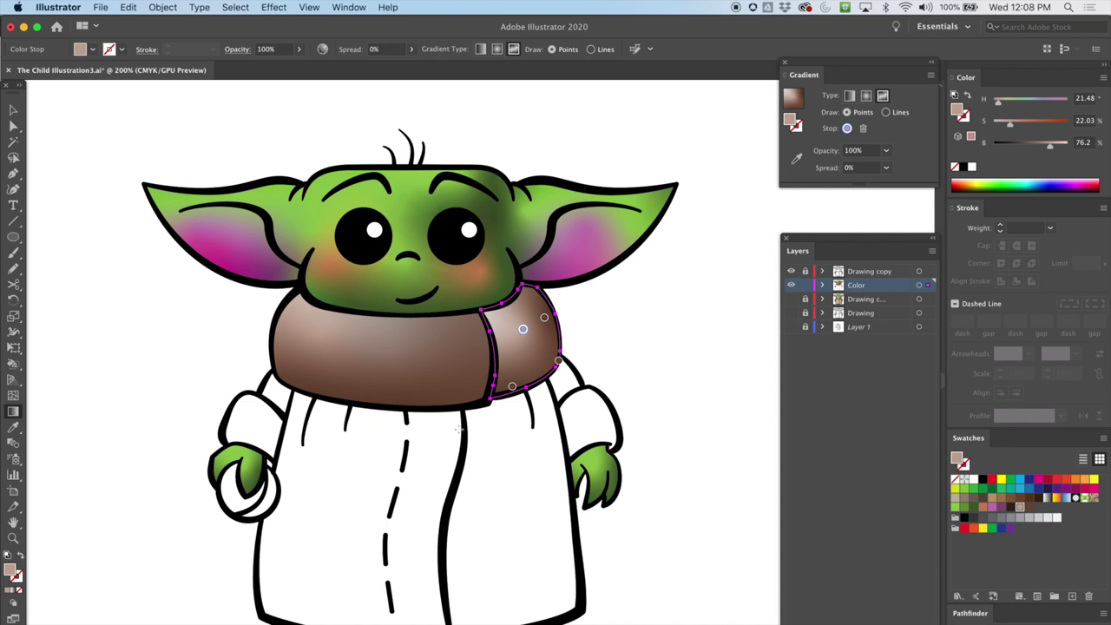
left_click(964, 499)
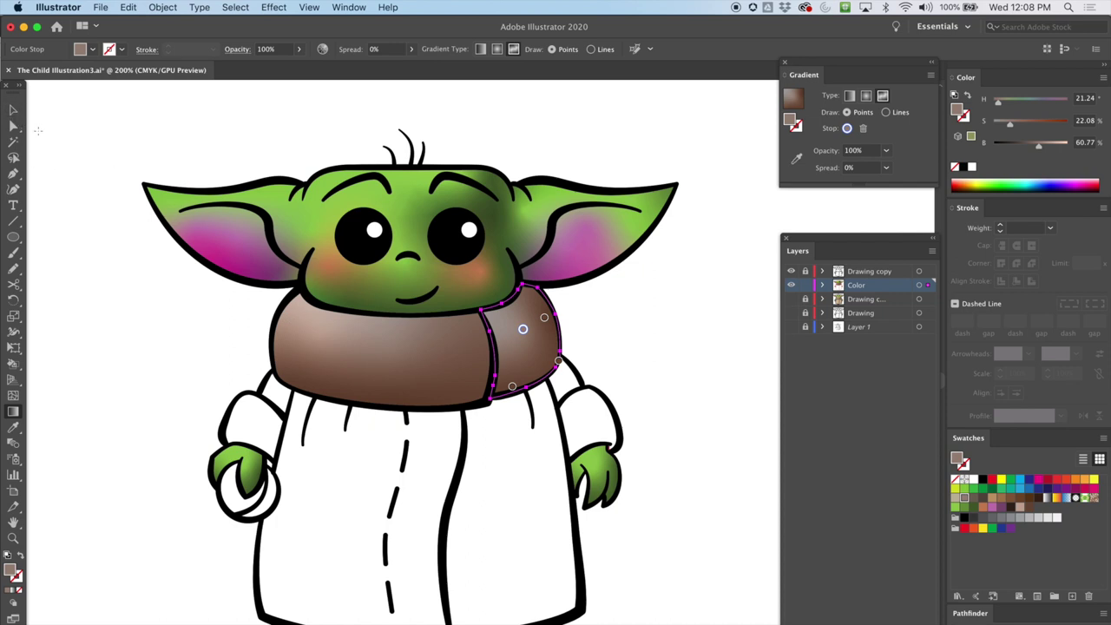
left_click(13, 109)
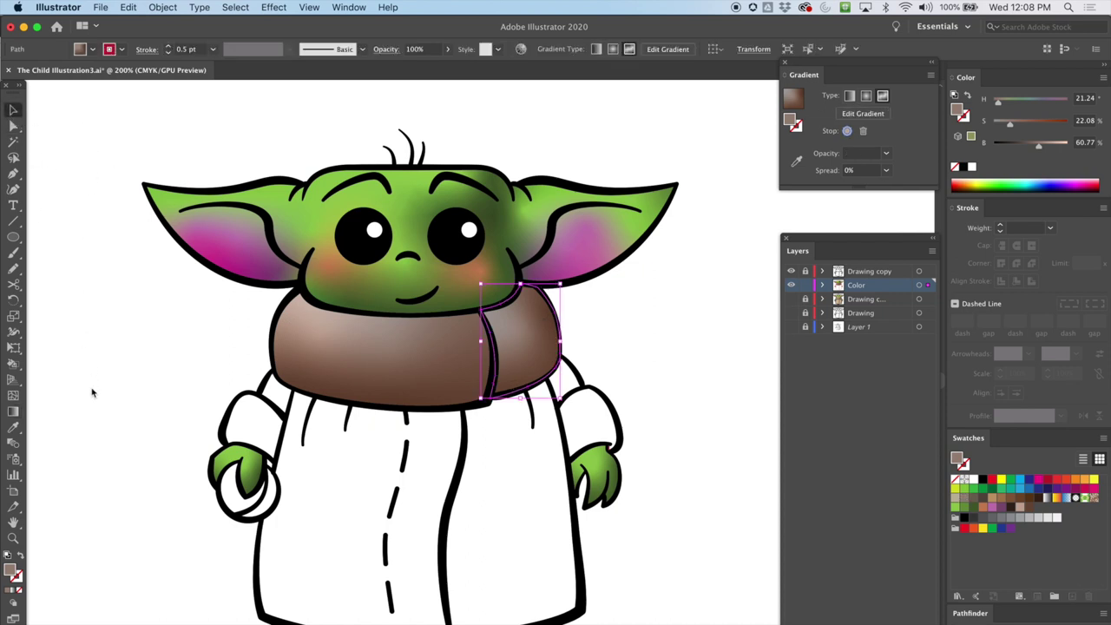
left_click(139, 408)
Step: Give the left sleeve a freeform gradient, bring its two stops inside the shape, and recolor the lower one medium brown
left_click_drag(131, 478, 163, 469)
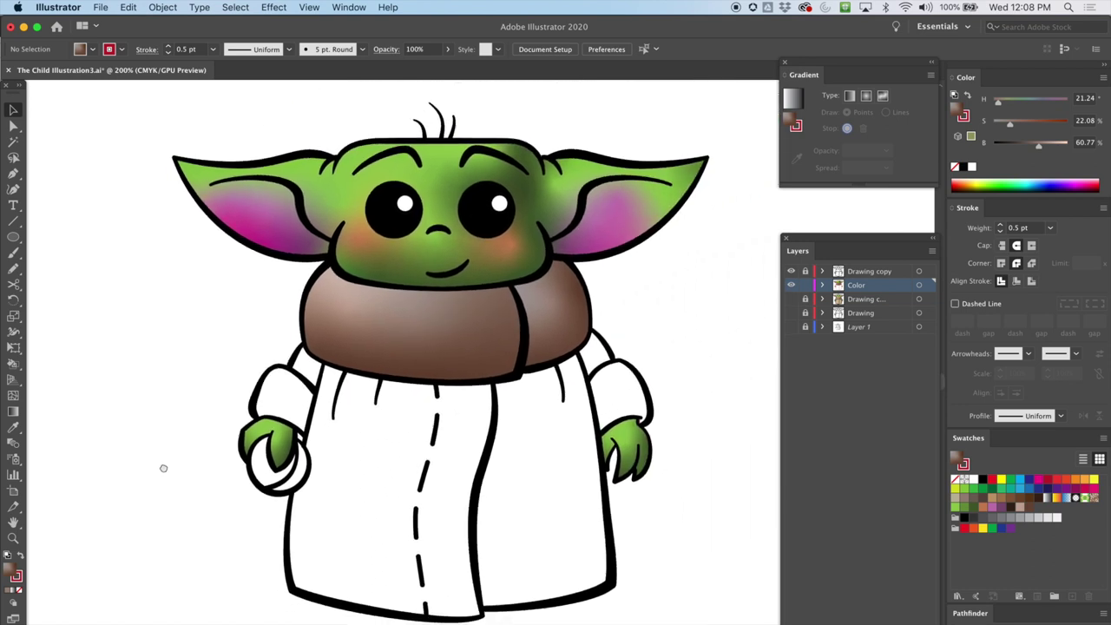
left_click_drag(276, 402, 278, 403)
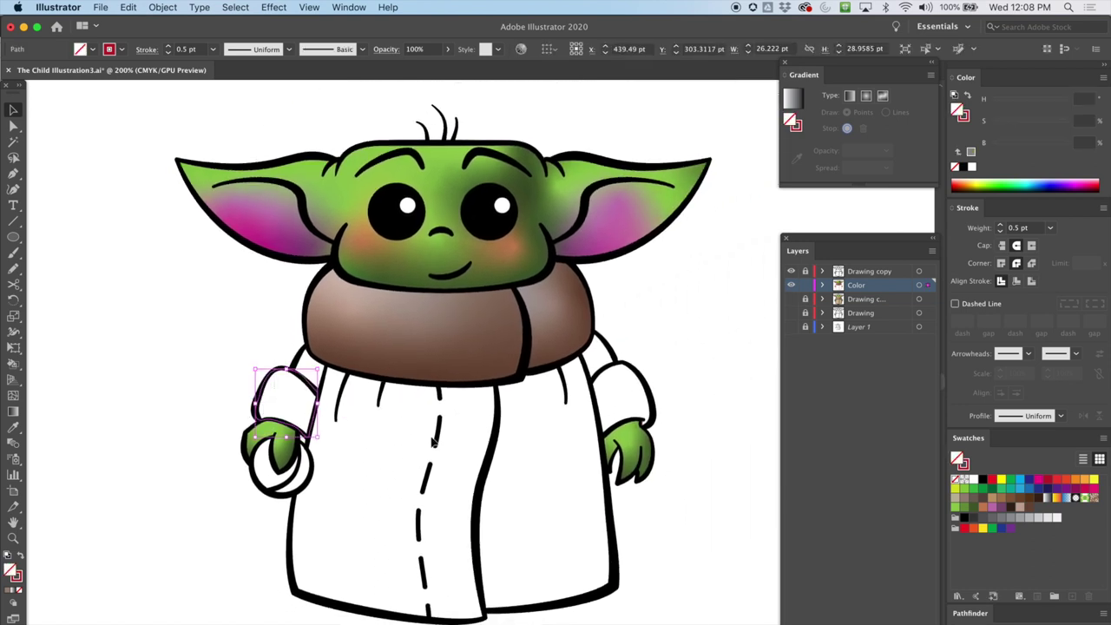
left_click(884, 97)
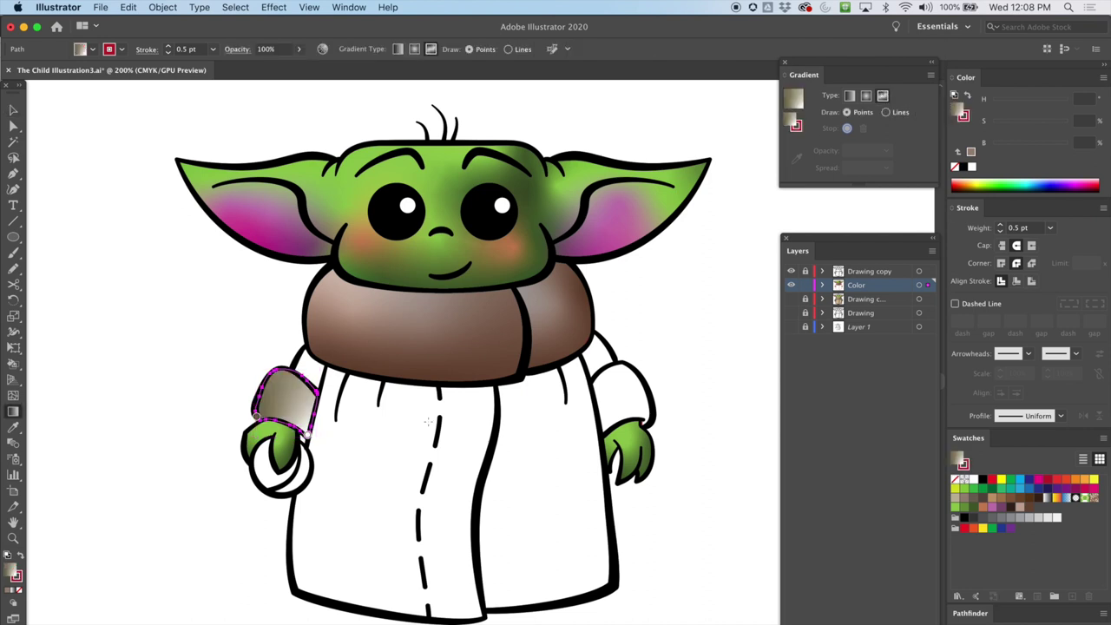
left_click(279, 384)
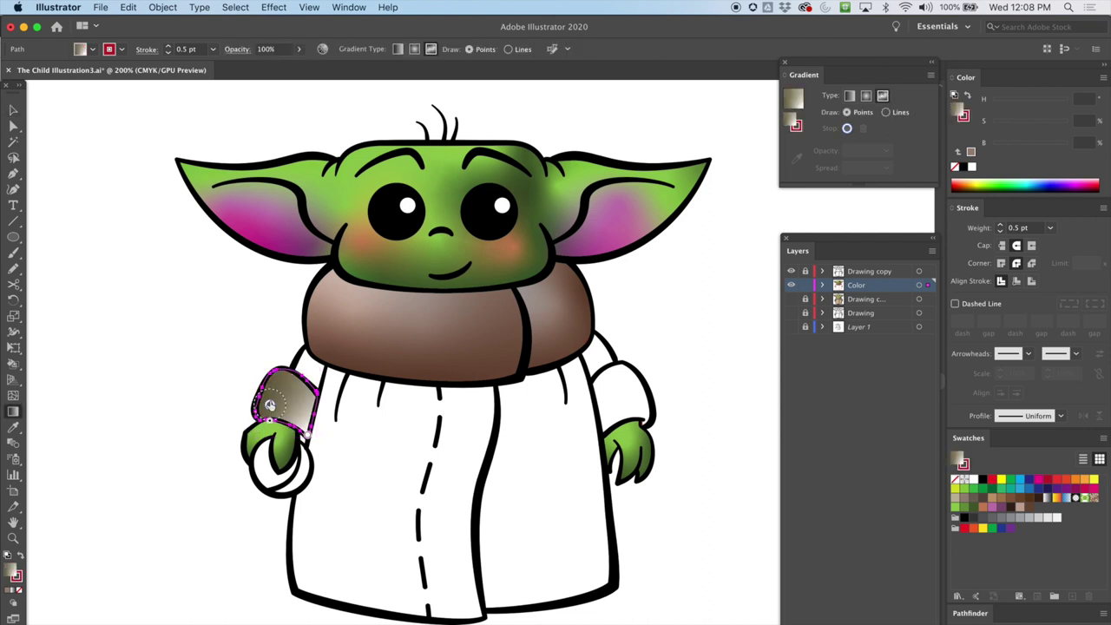
left_click(279, 389)
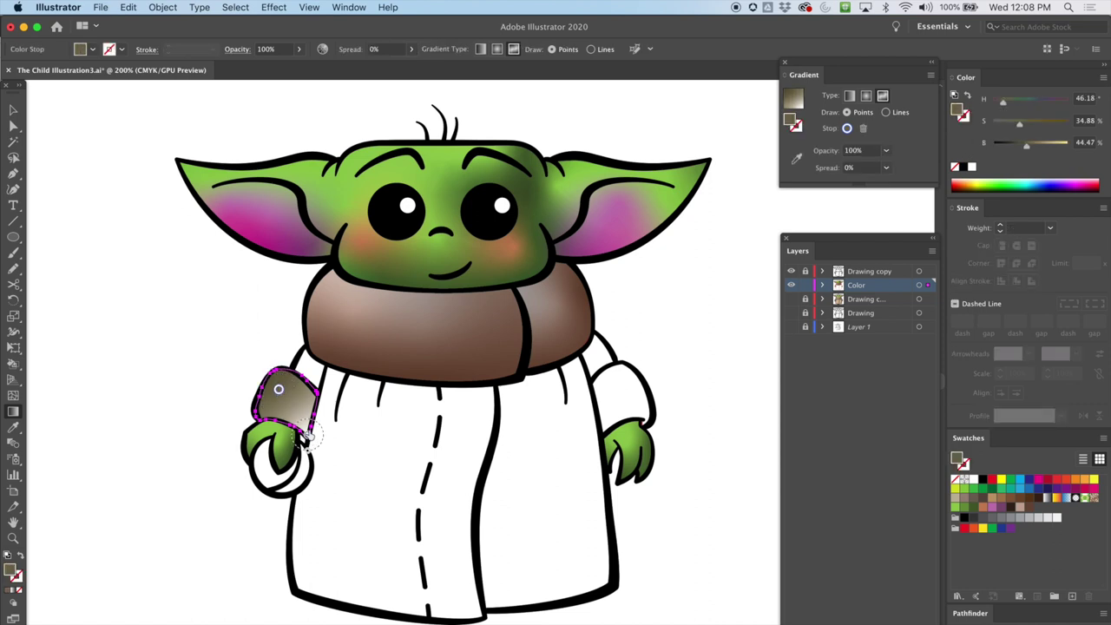
left_click(303, 419)
left_click(1030, 508)
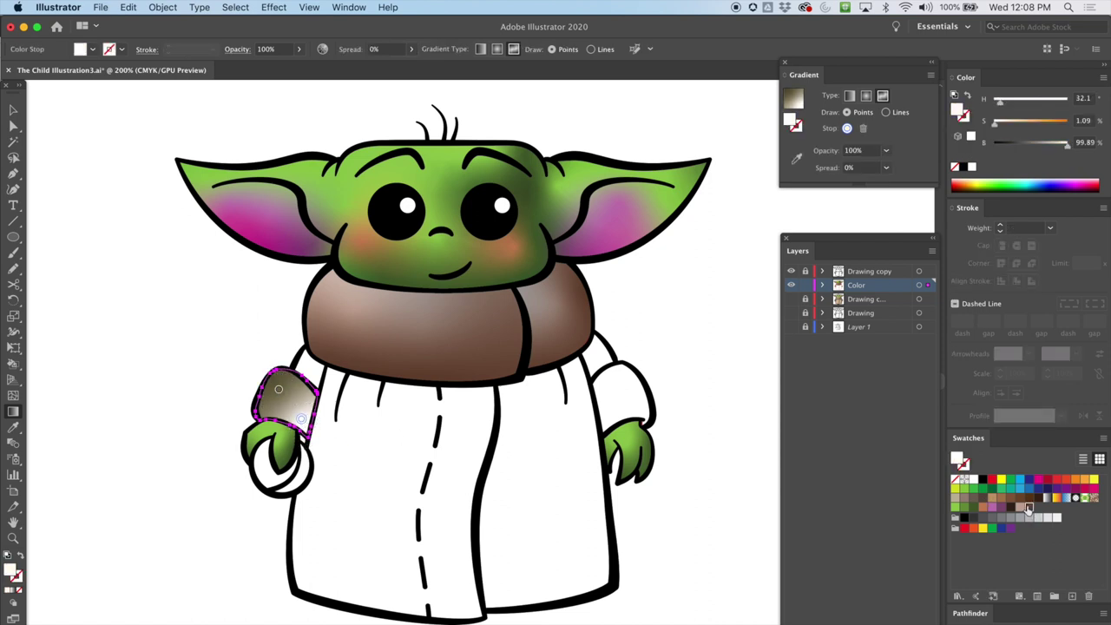
Step: Recolor the left sleeve's upper stop light brown and fine-tune the positions of both stops
left_click(278, 390)
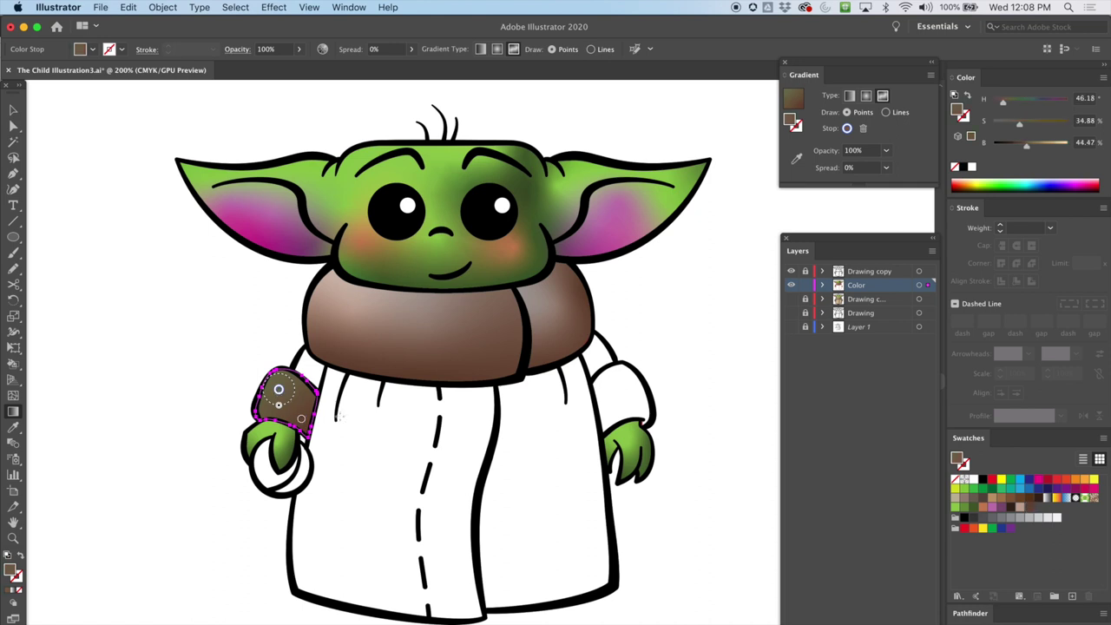
left_click(1021, 509)
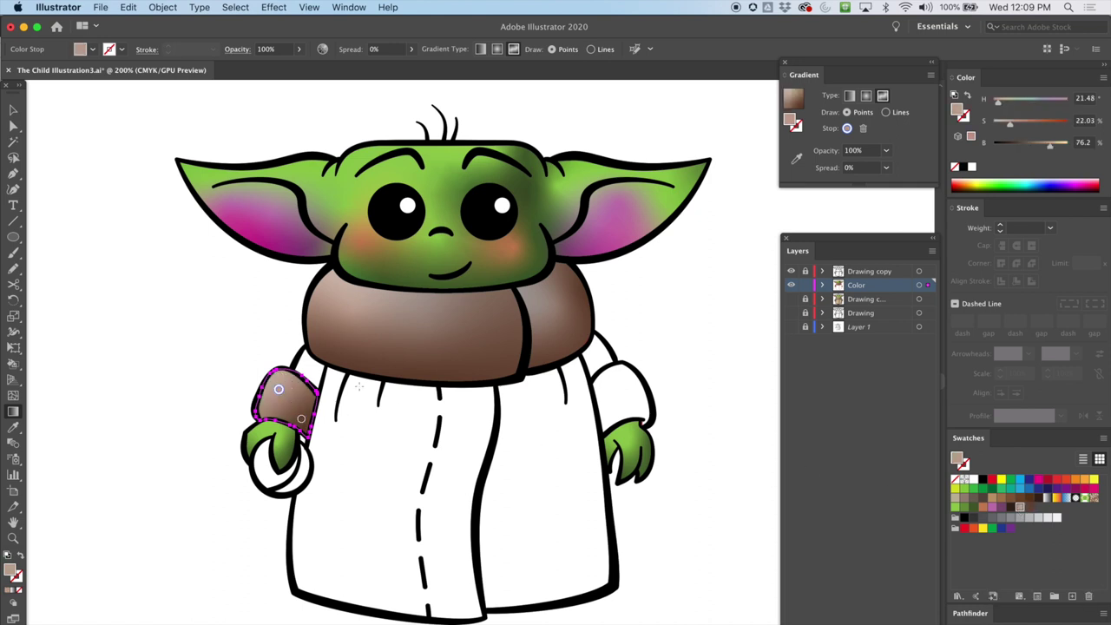
left_click_drag(279, 391, 278, 381)
left_click_drag(301, 418, 295, 420)
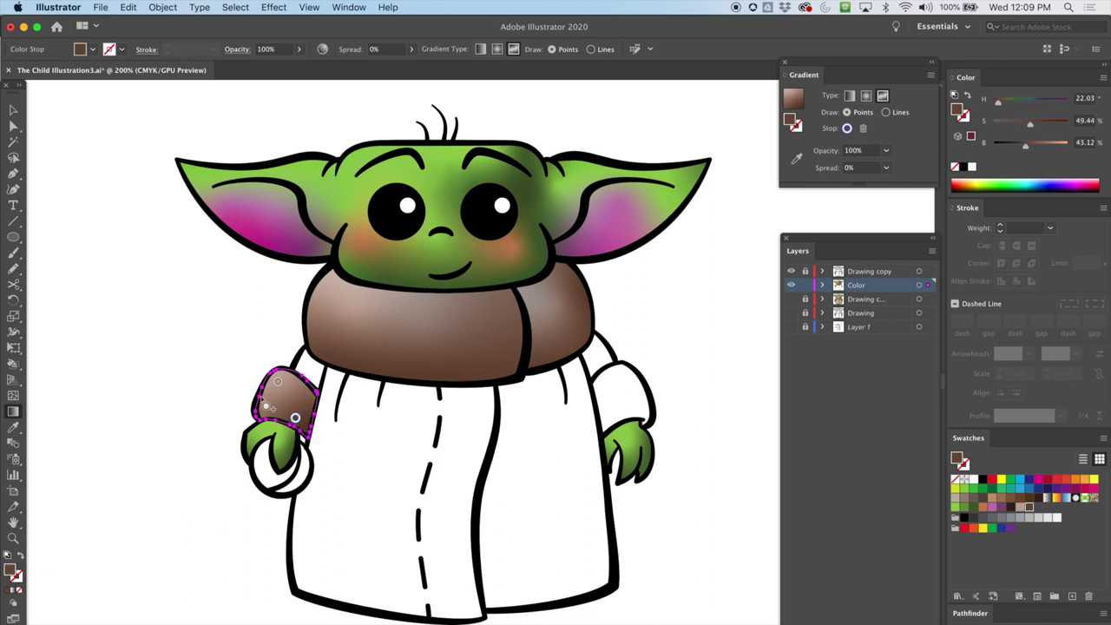
left_click_drag(278, 380, 282, 387)
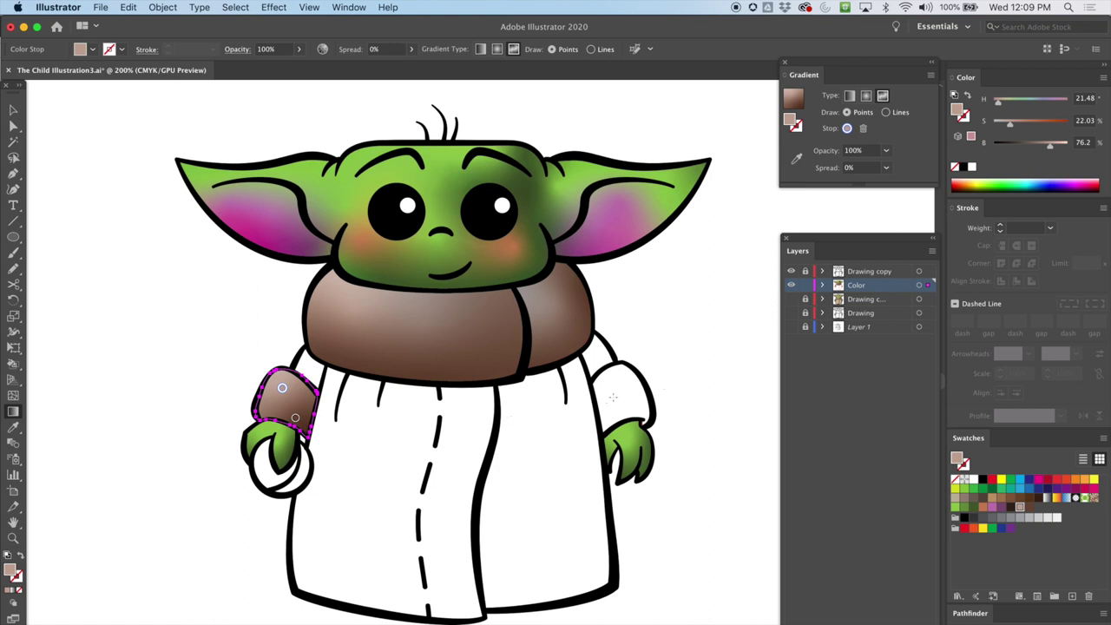
Step: Give the right sleeve a freeform gradient with a light brown stop at its upper left and a medium brown stop at its right
key("v")
left_click_drag(679, 374, 628, 407)
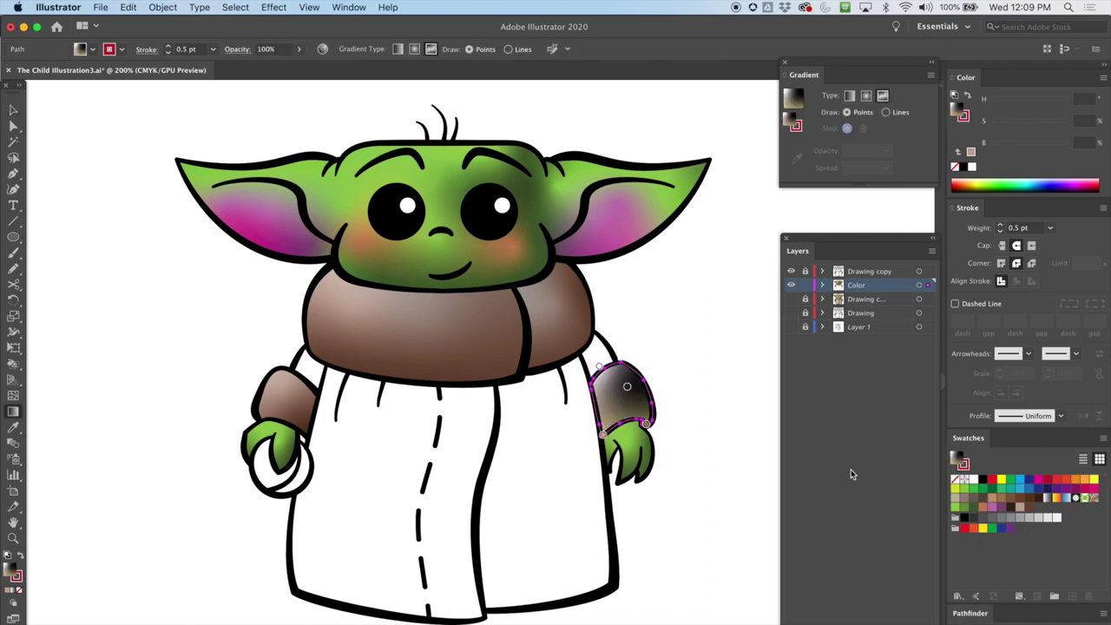
left_click_drag(623, 383, 608, 384)
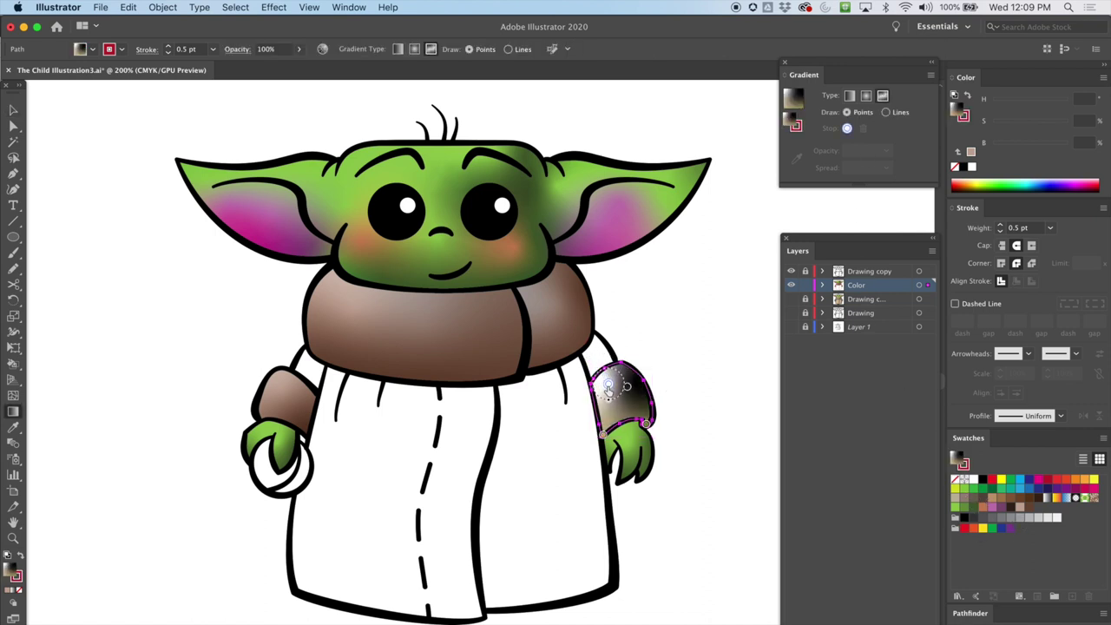
left_click(1020, 507)
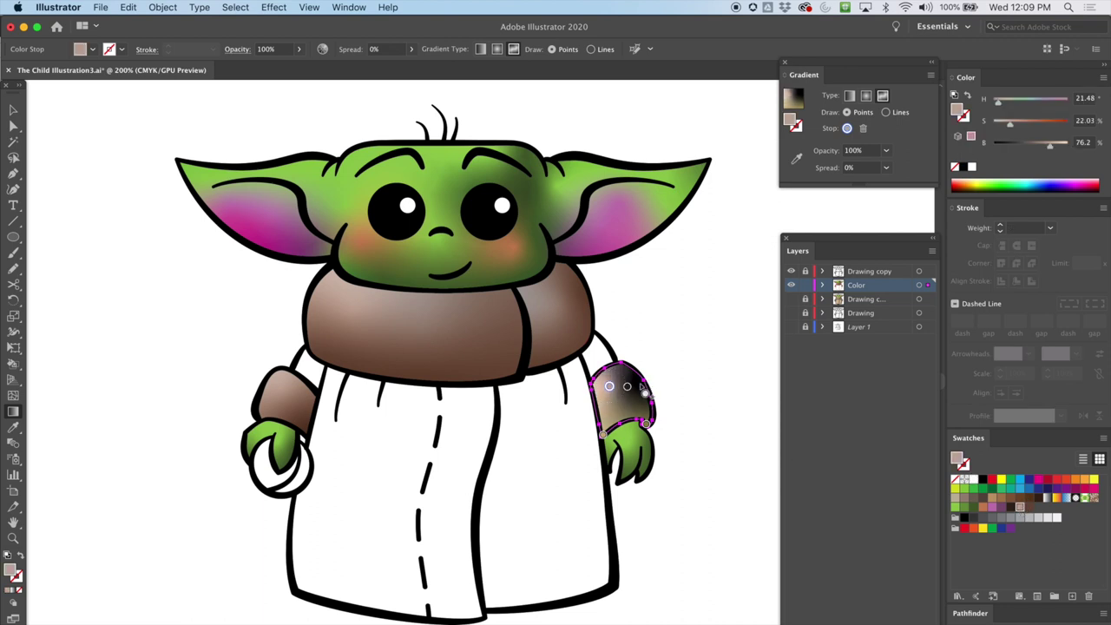
left_click(641, 391)
left_click(1029, 508)
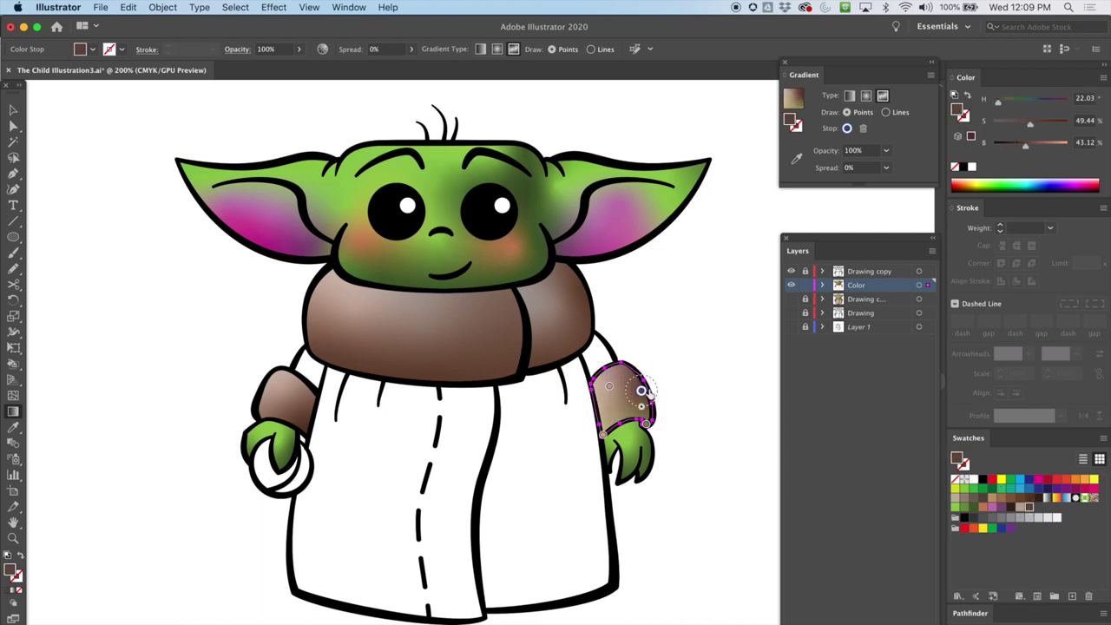
Step: Recolor the right sleeve's two lower stops medium brown, shift the light stop slightly inward, and leave gradient editing
left_click_drag(641, 391, 631, 421)
left_click(1029, 508)
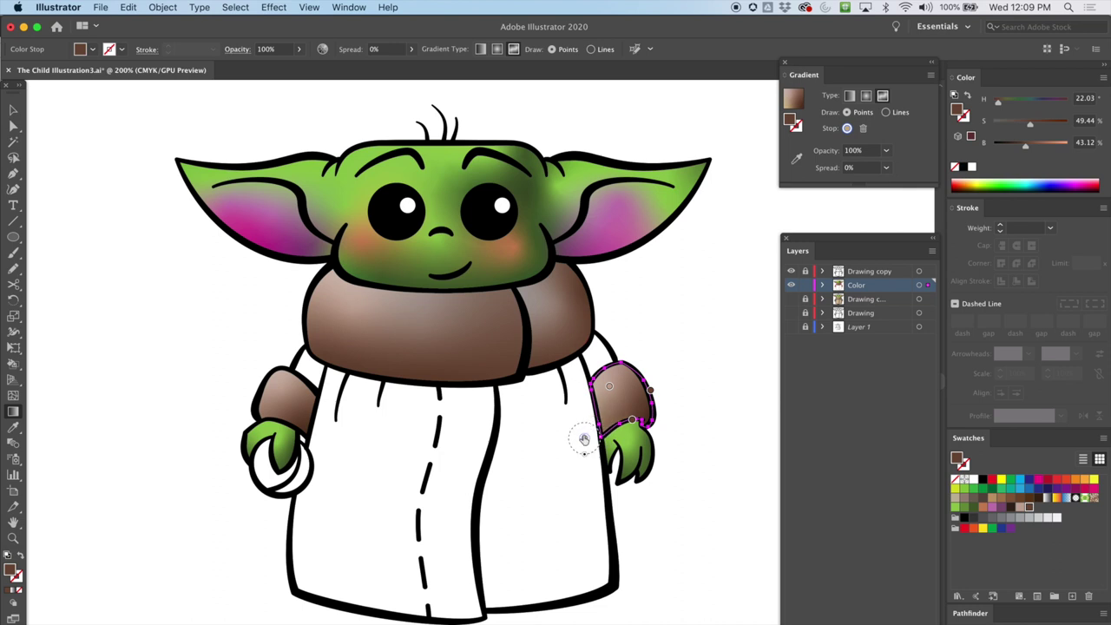
left_click(605, 432)
left_click(1031, 508)
mouse_move(610, 386)
left_mouse_down()
mouse_move(622, 380)
mouse_move(617, 389)
left_mouse_up()
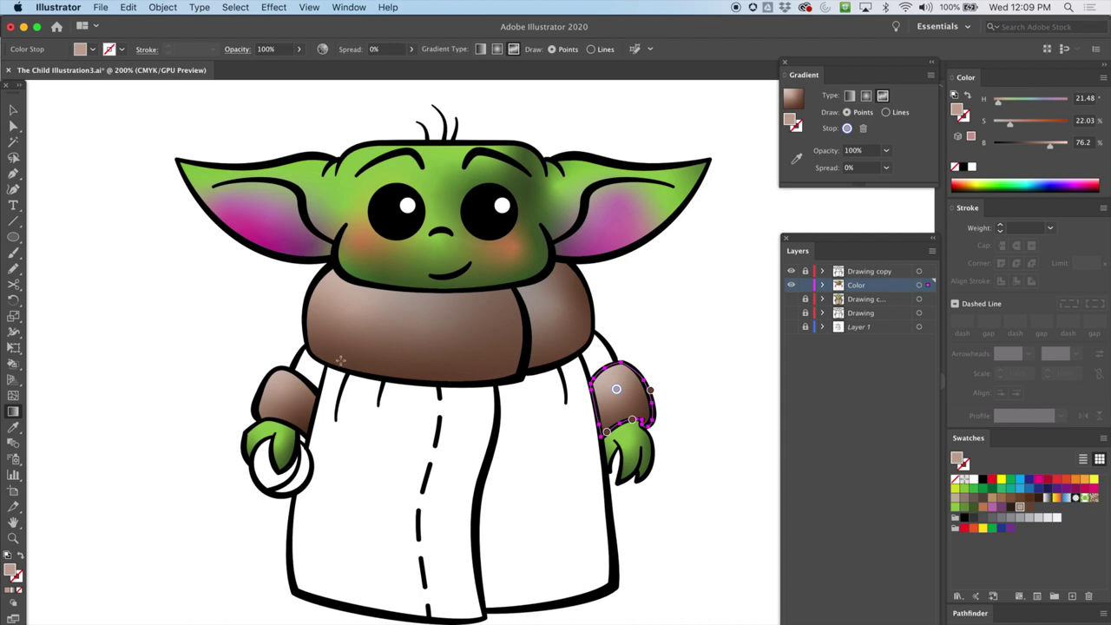
left_click(13, 110)
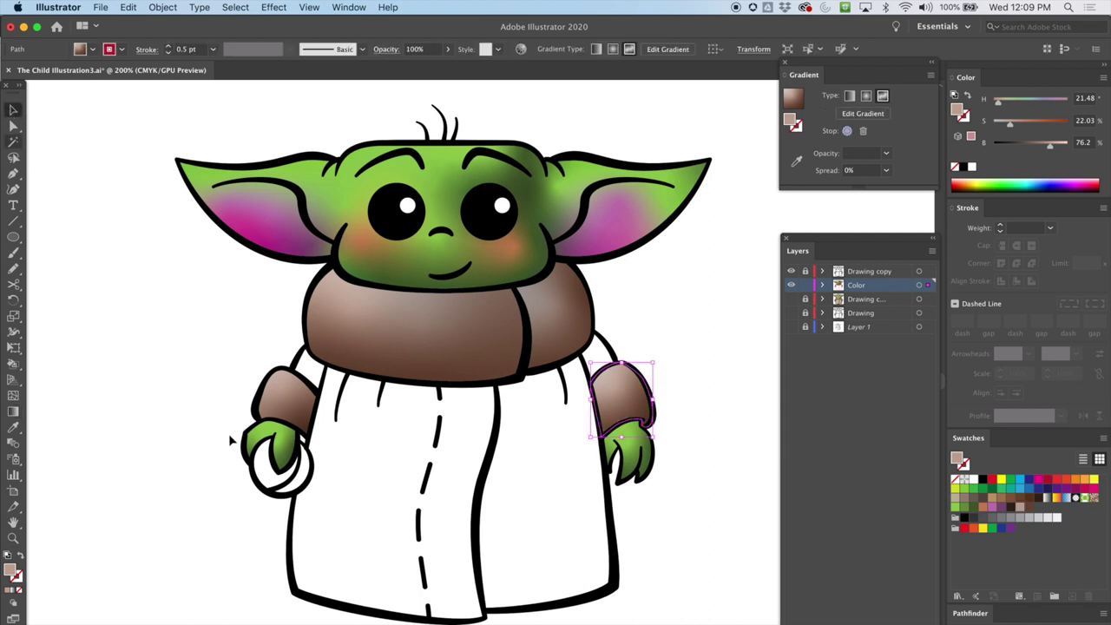
Step: Fill the robe's large front panel with a freeform gradient and move its upper stop near the panel's upper-left corner
left_click(351, 567)
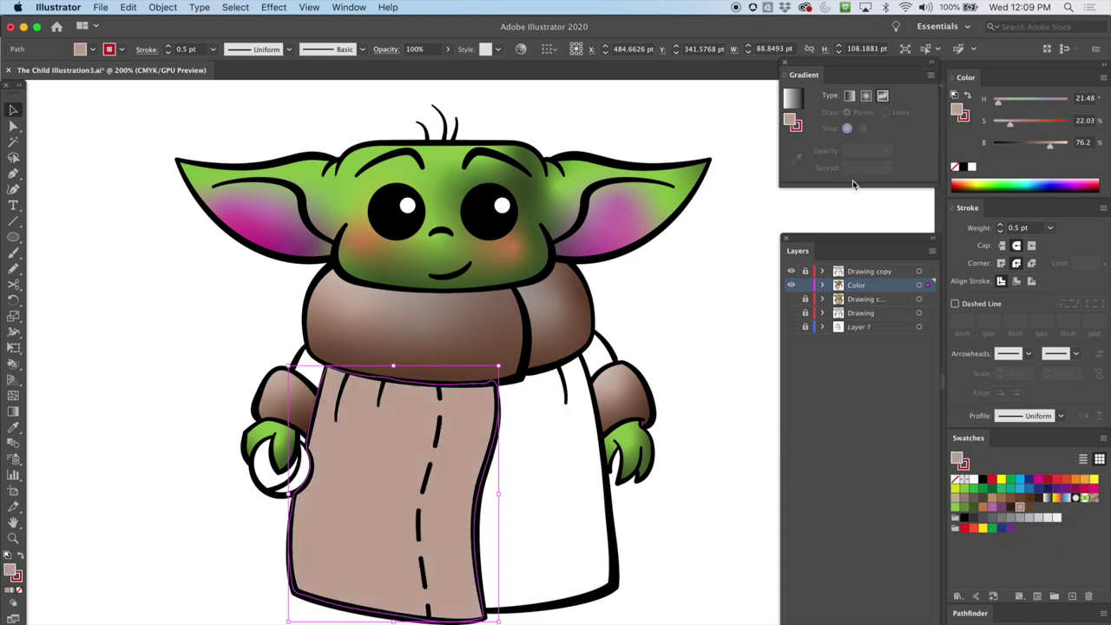
key("period")
left_click_drag(484, 401, 354, 410)
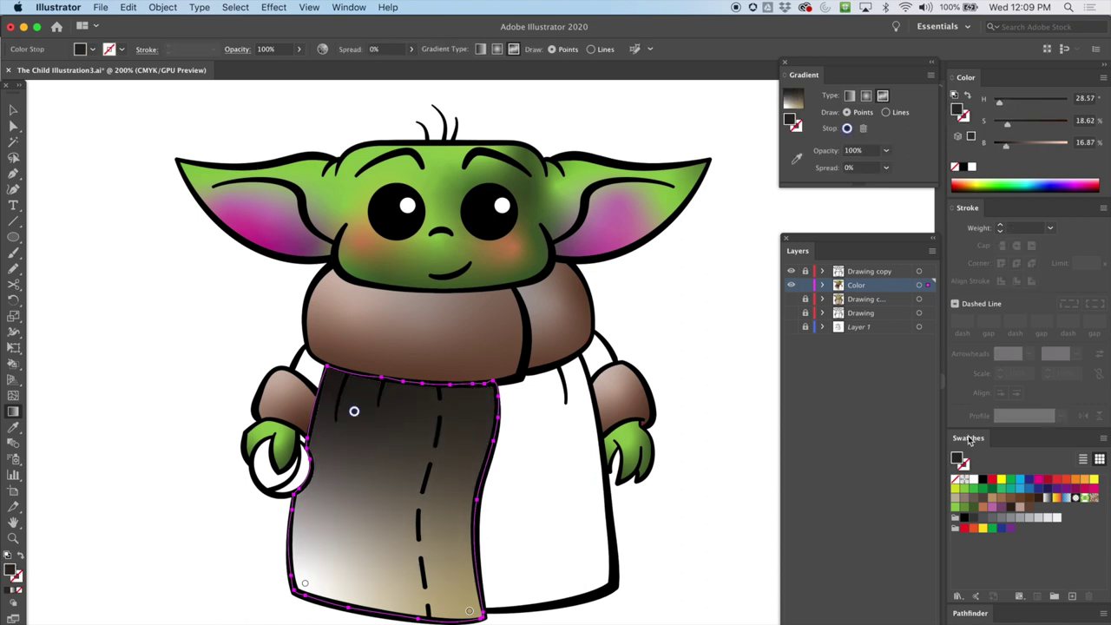
Step: Color the robe panel's upper stop light brown, adjust it to 14% saturation and 80% brightness, and save it as a swatch
left_click(1020, 508)
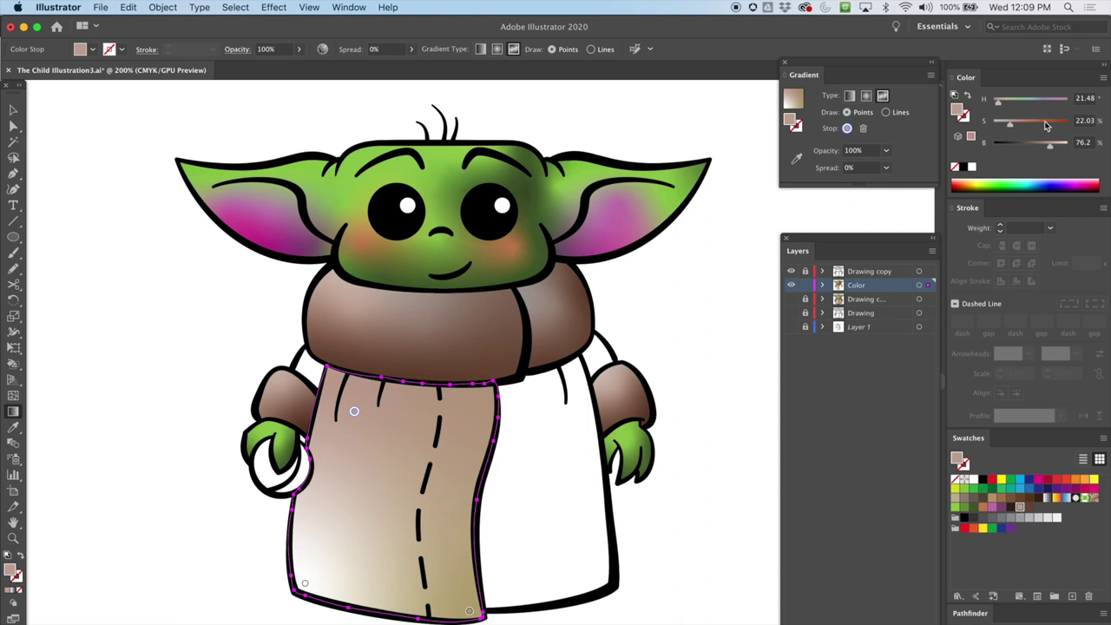
left_click_drag(1055, 148, 1001, 126)
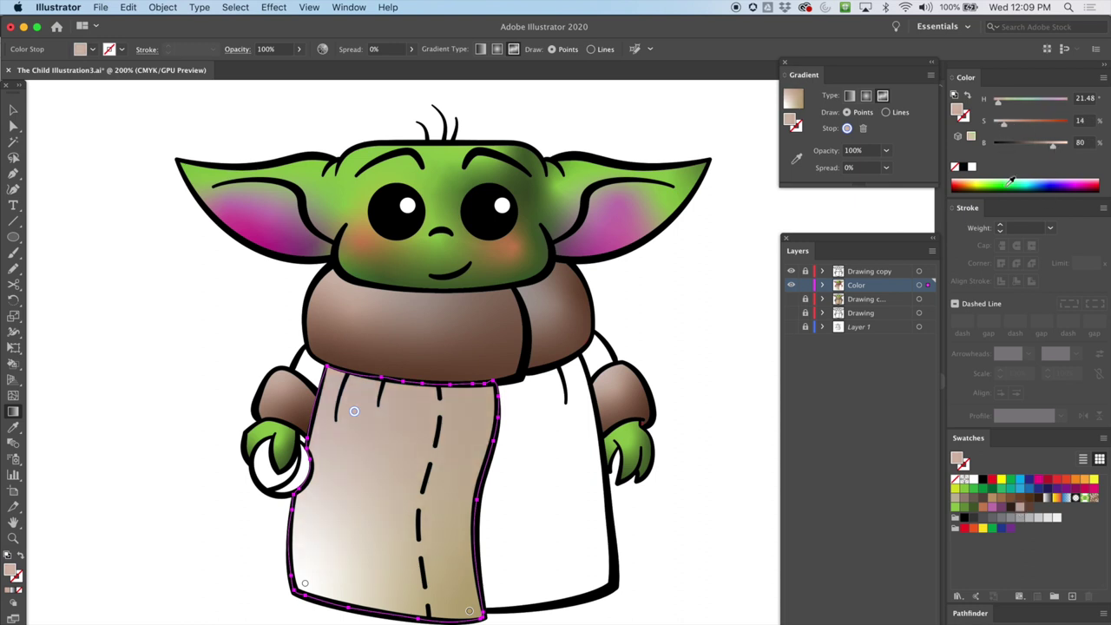
left_click_drag(962, 462, 1047, 510)
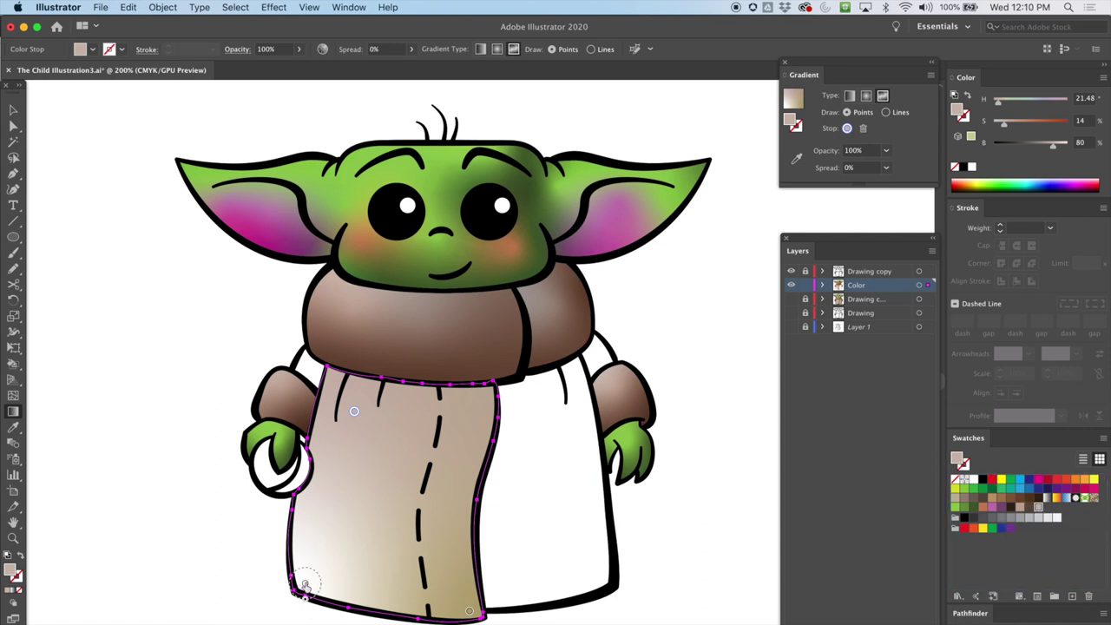
Step: Recolor the robe panel's lower-left stop with the new pale brown swatch and darken it to 62% brightness
left_click(305, 583)
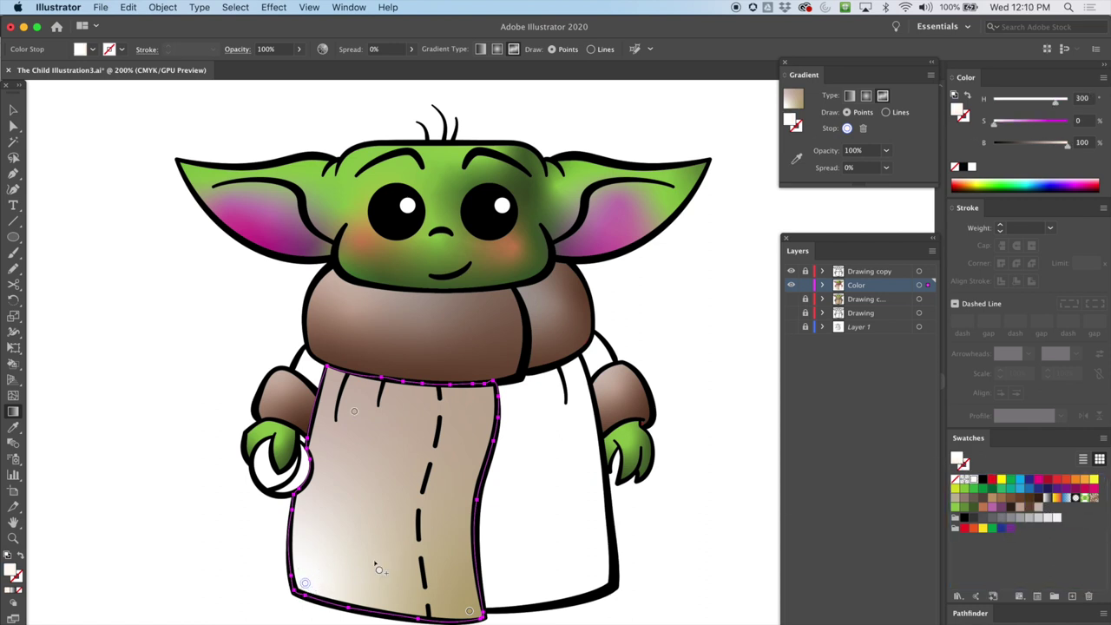
left_click(1038, 509)
left_click_drag(1053, 149, 1036, 147)
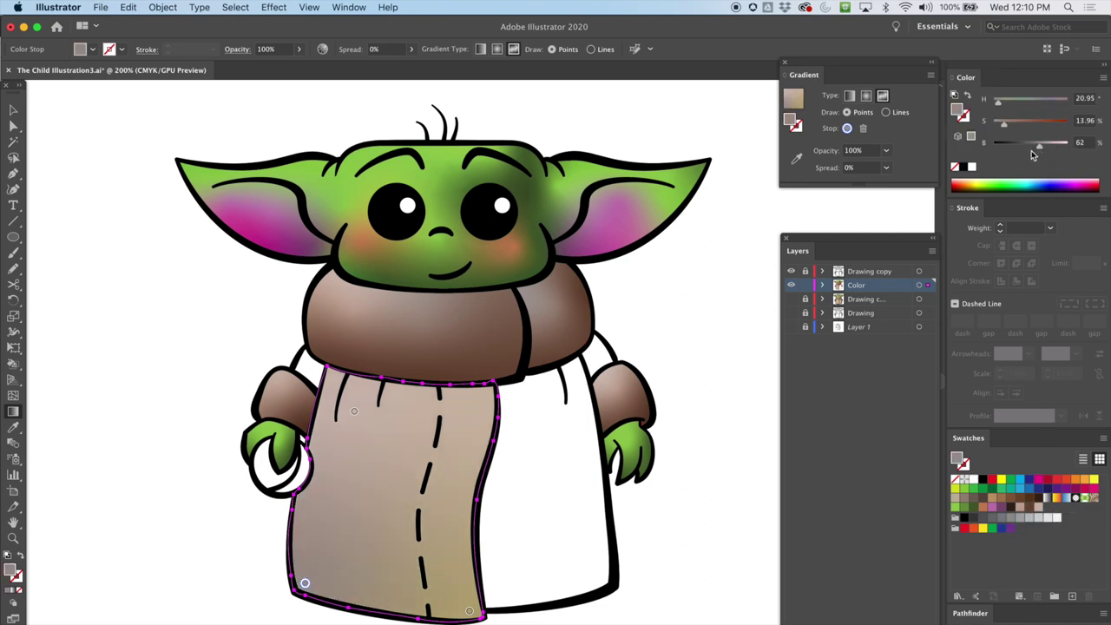
Step: Adjust the robe panel's lower-left stop to 16% saturation and 56% brightness, and save the color as a swatch
left_click(1005, 129)
left_click_drag(1044, 144, 1035, 144)
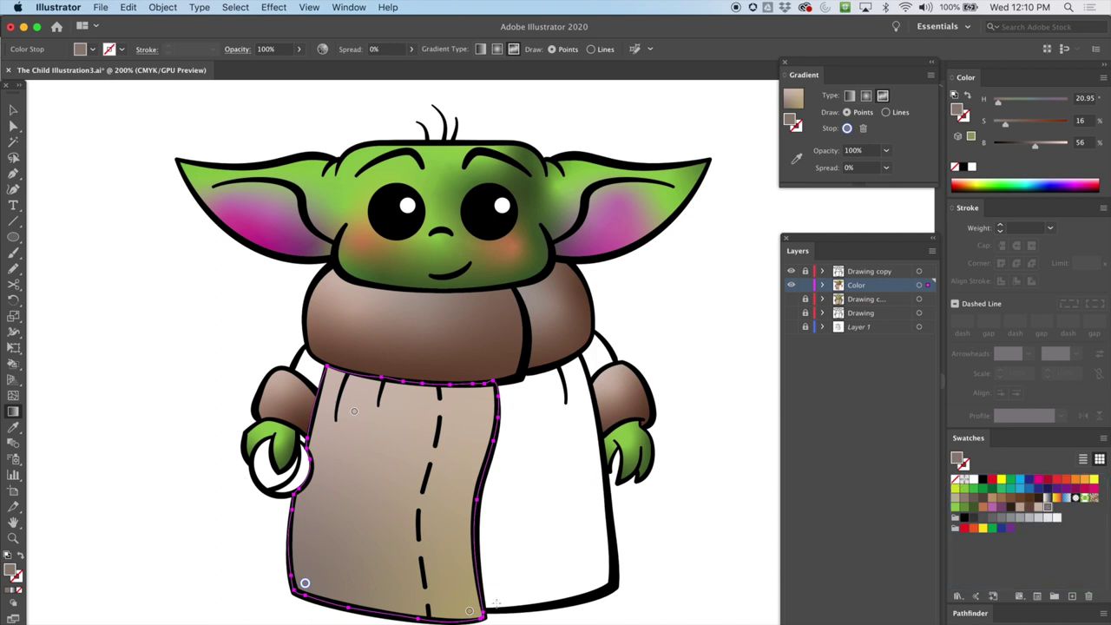
Step: Delete the robe panel's lower-right olive stop and nudge the upper stop slightly downward
left_click_drag(469, 613, 454, 595)
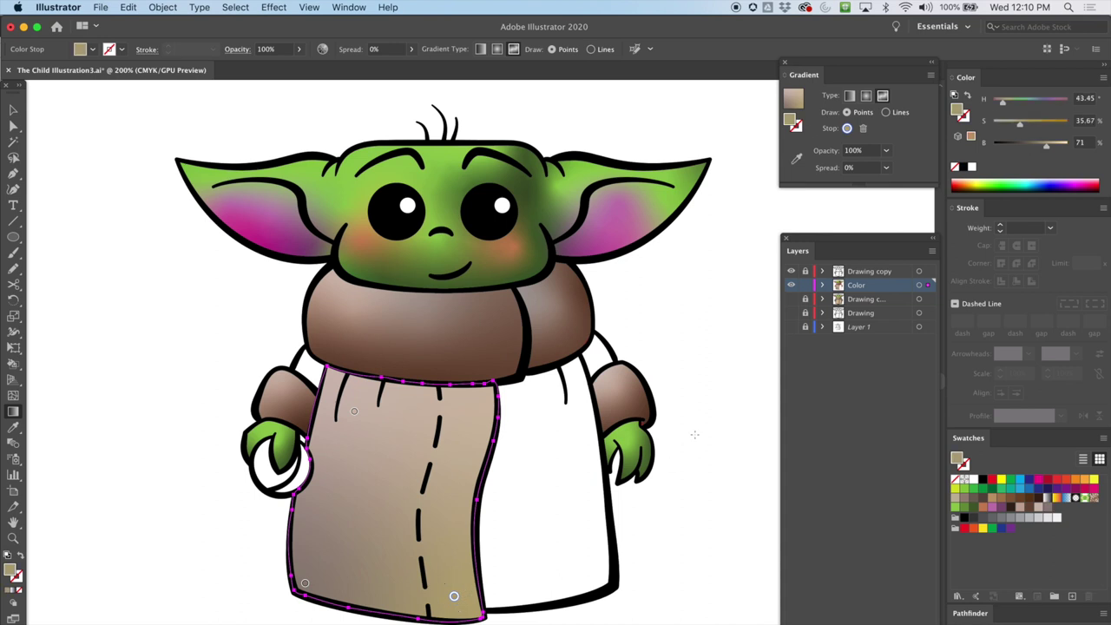
left_click(863, 129)
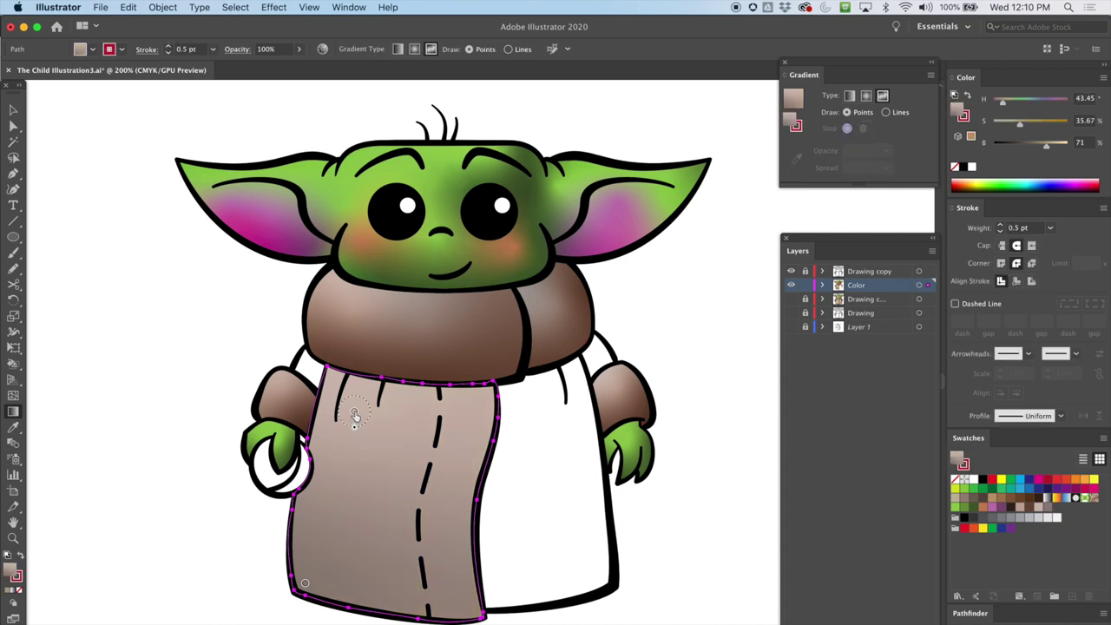
left_click_drag(355, 413, 356, 417)
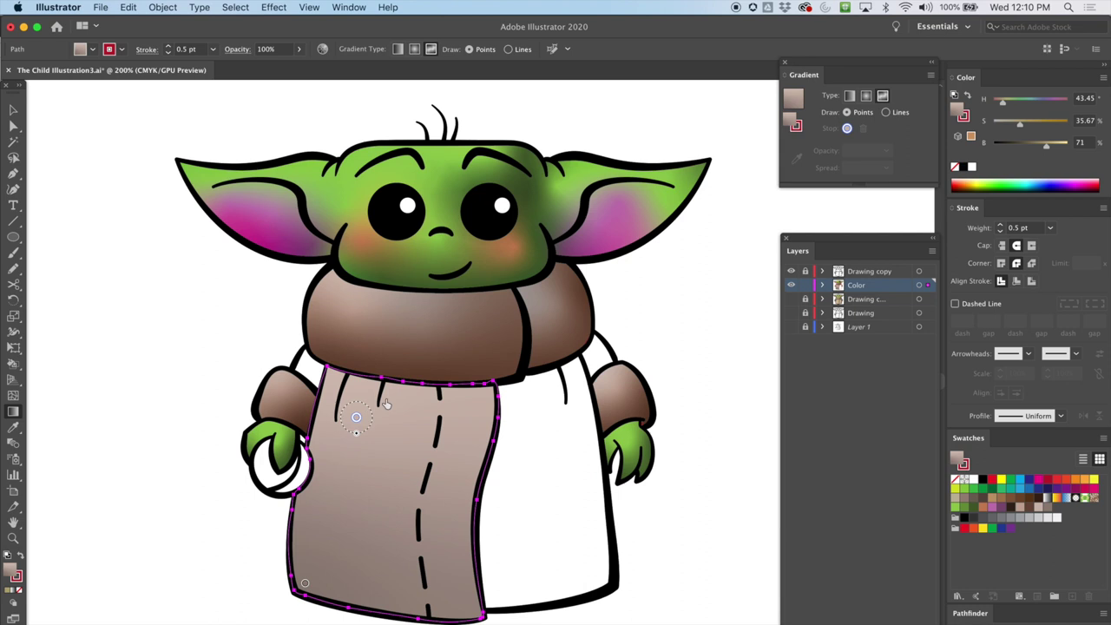
Step: Draw a gradient line from the lower-left stop along the robe panel's hem and up its right edge, using the darker pale brown
left_click(885, 113)
left_click(306, 583)
left_click(345, 591)
left_click(394, 593)
left_click(451, 589)
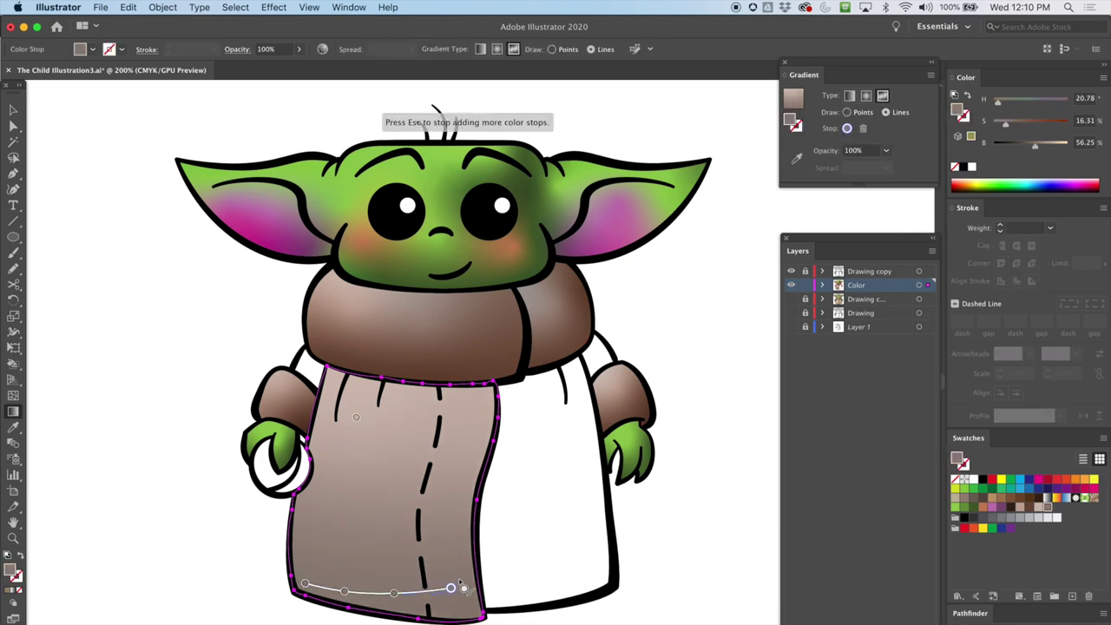
left_click(463, 521)
key("Escape")
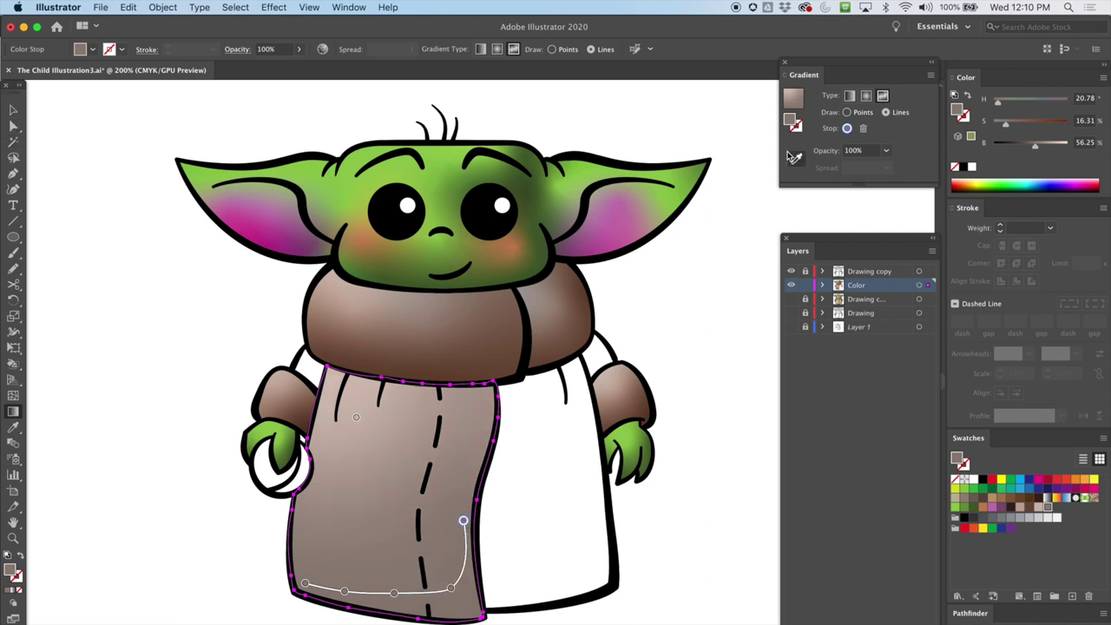
Step: Add a point stop at mid-height on the robe panel's left side, color it light pale brown, and switch gradient drawing to Lines
left_click(847, 113)
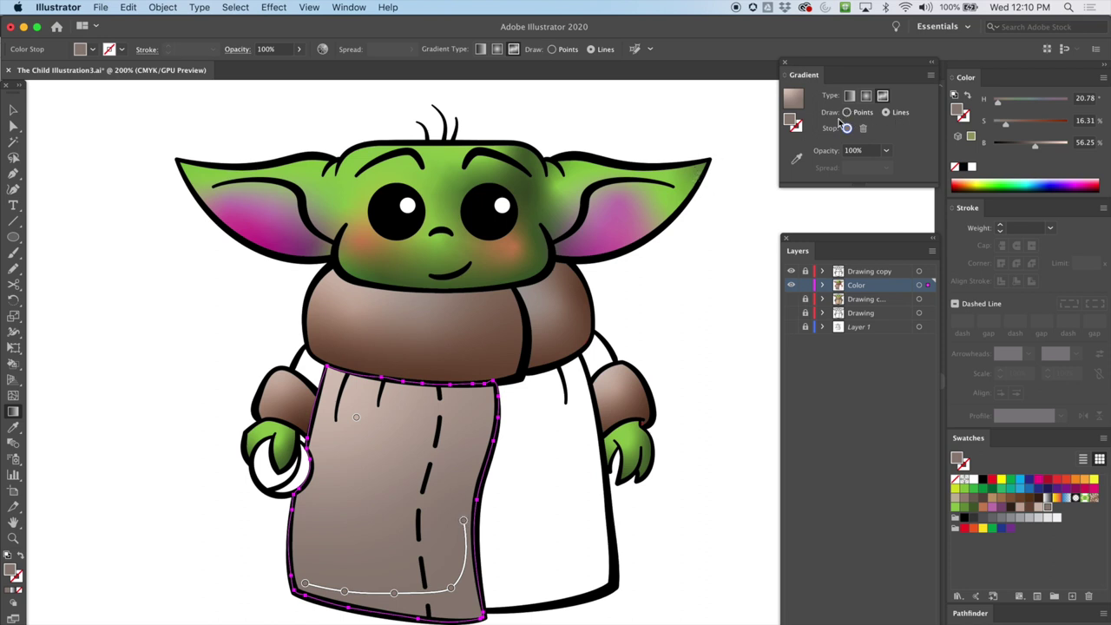
left_click(349, 494)
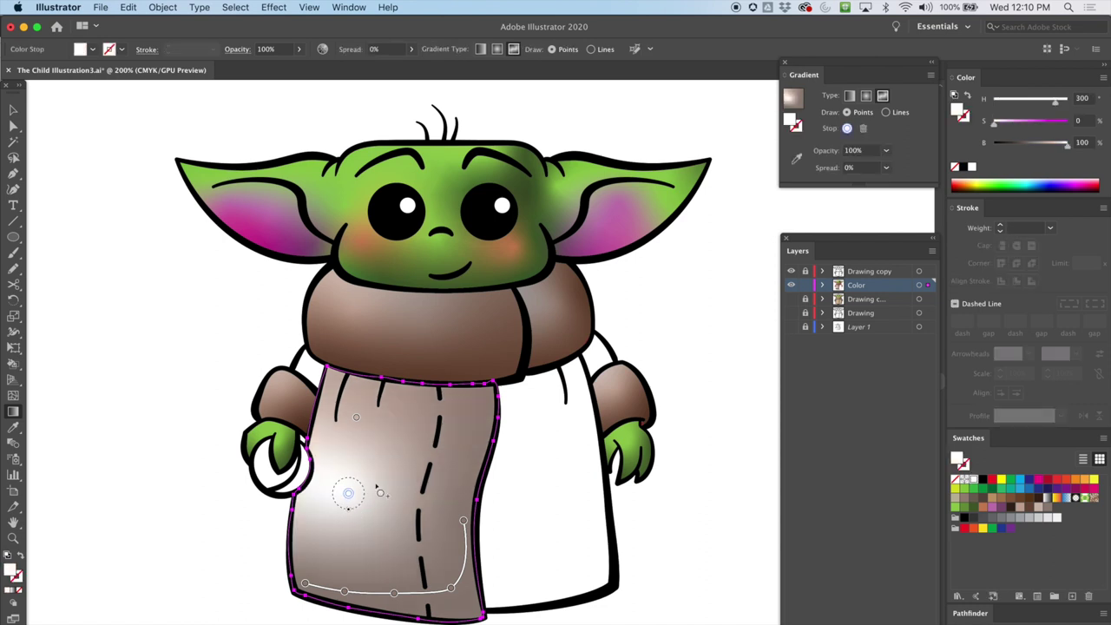
left_click(1040, 513)
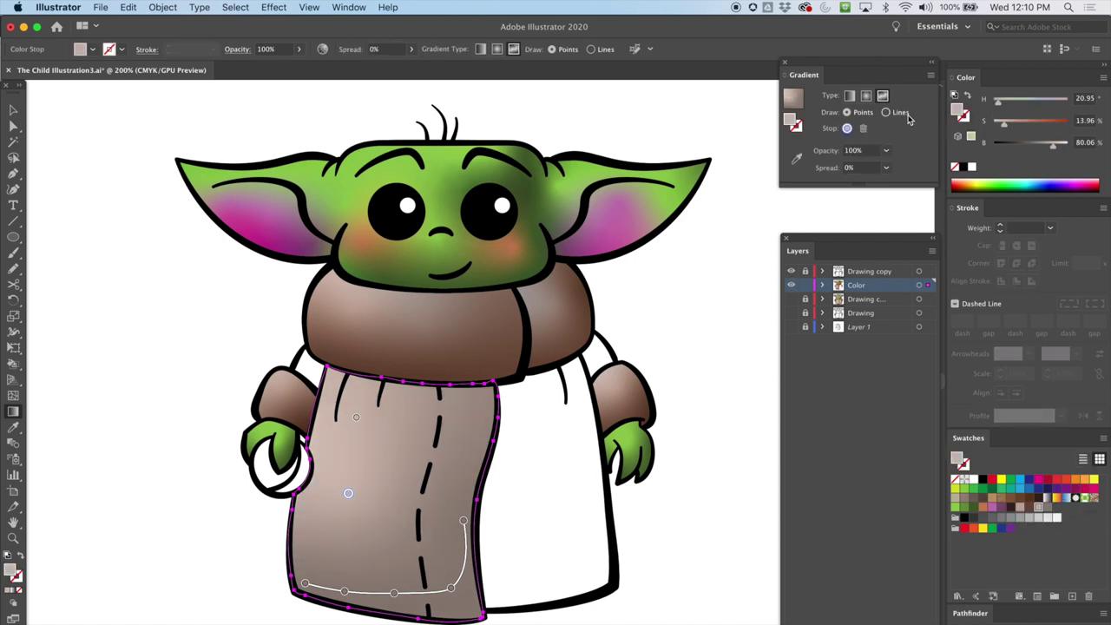
left_click(886, 112)
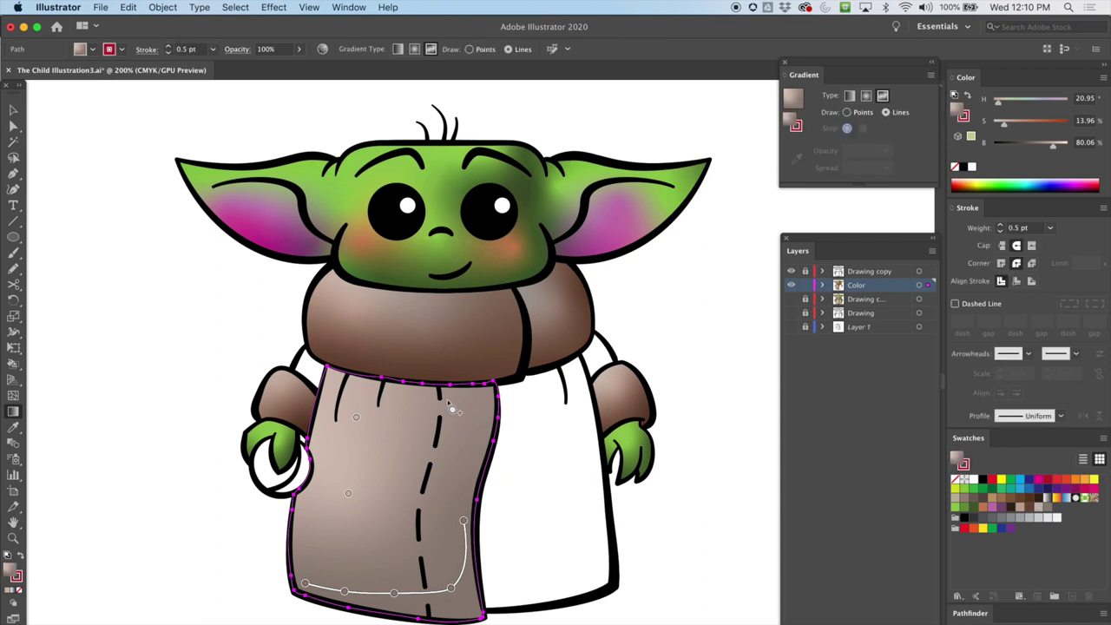
left_click(446, 396)
left_click(447, 431)
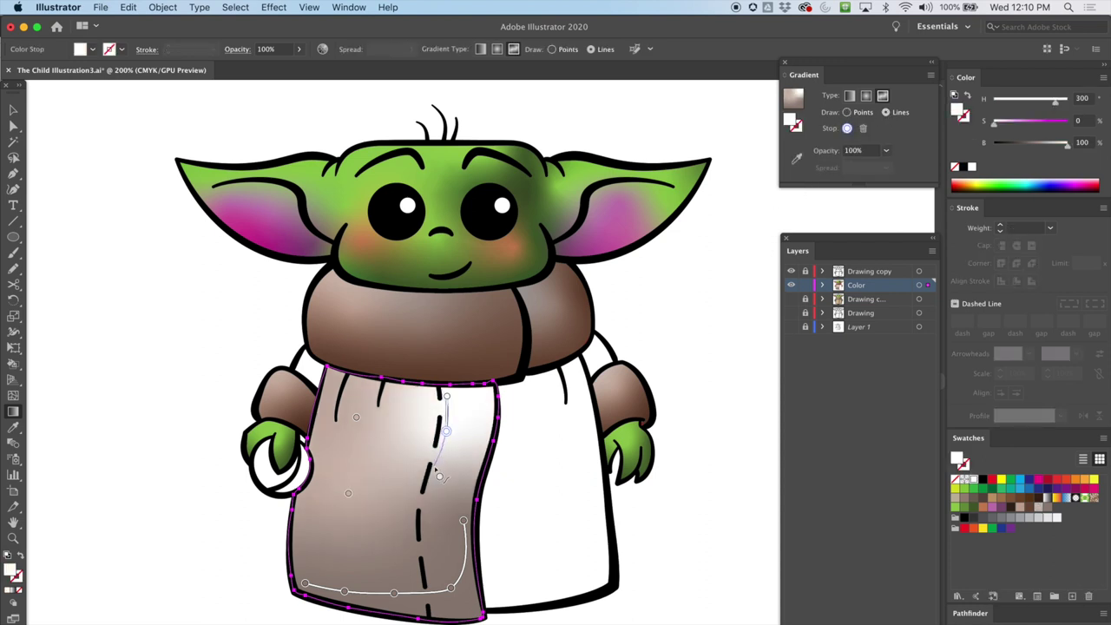
key("super+z")
key("super+z")
Step: Draw a light pale brown gradient line of four stops down the robe panel's dashed seam, and deselect the panel
key("g")
left_click(447, 402)
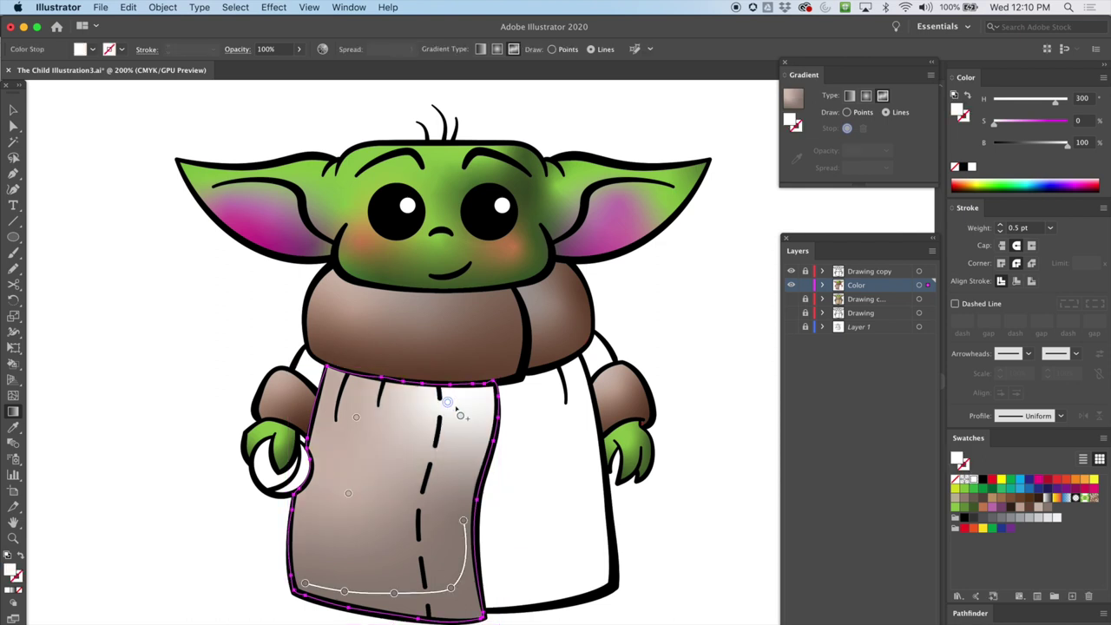
left_click(1040, 508)
left_click(436, 456)
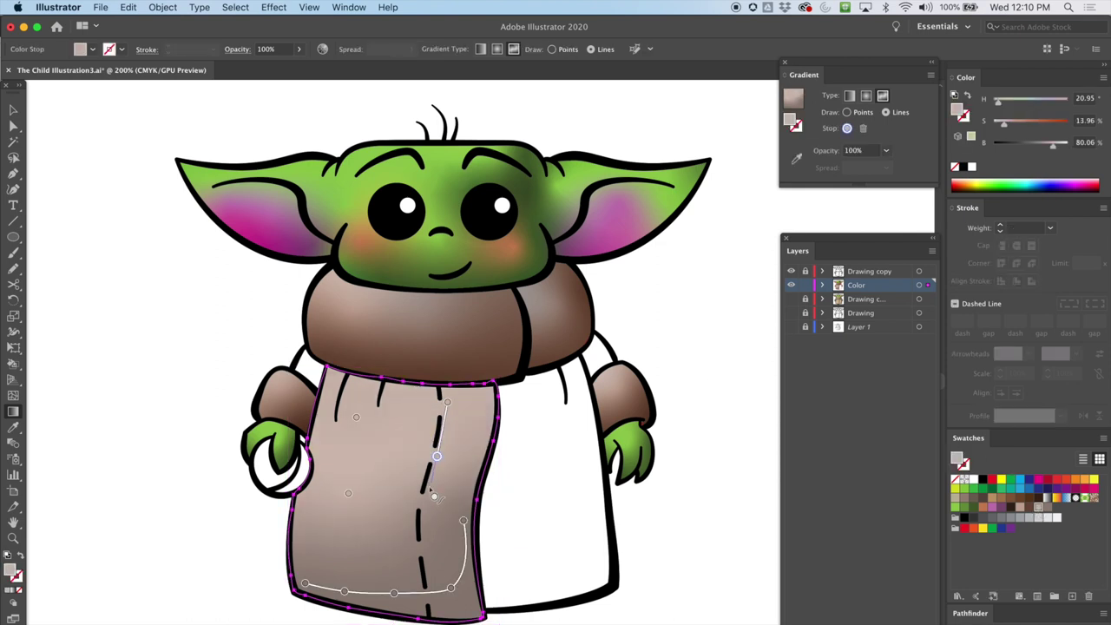
left_click(417, 506)
left_click(421, 549)
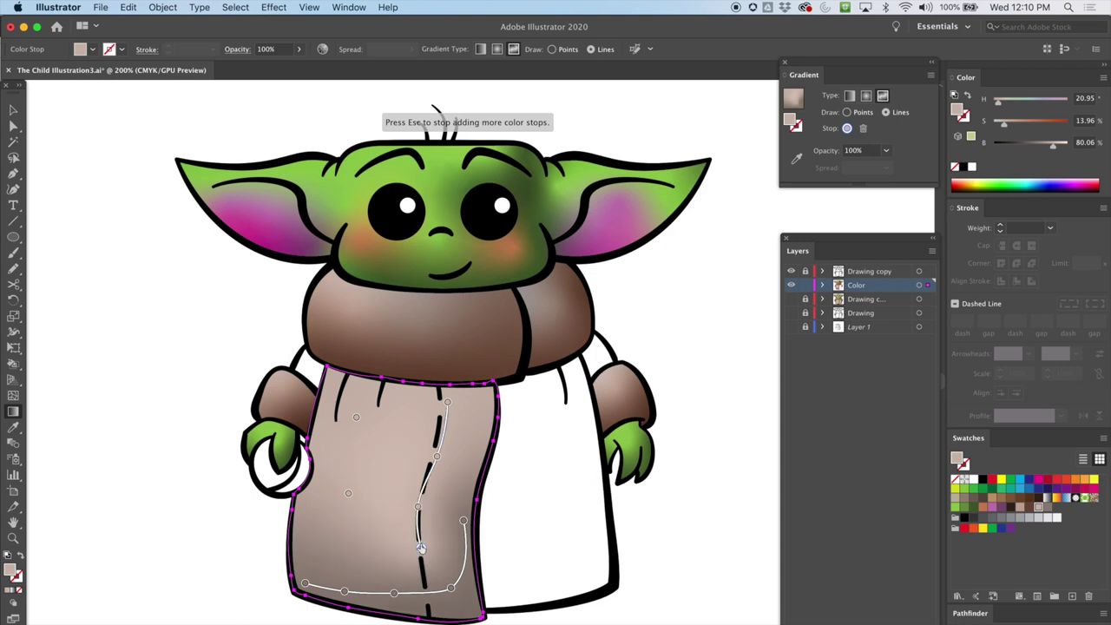
key("Escape")
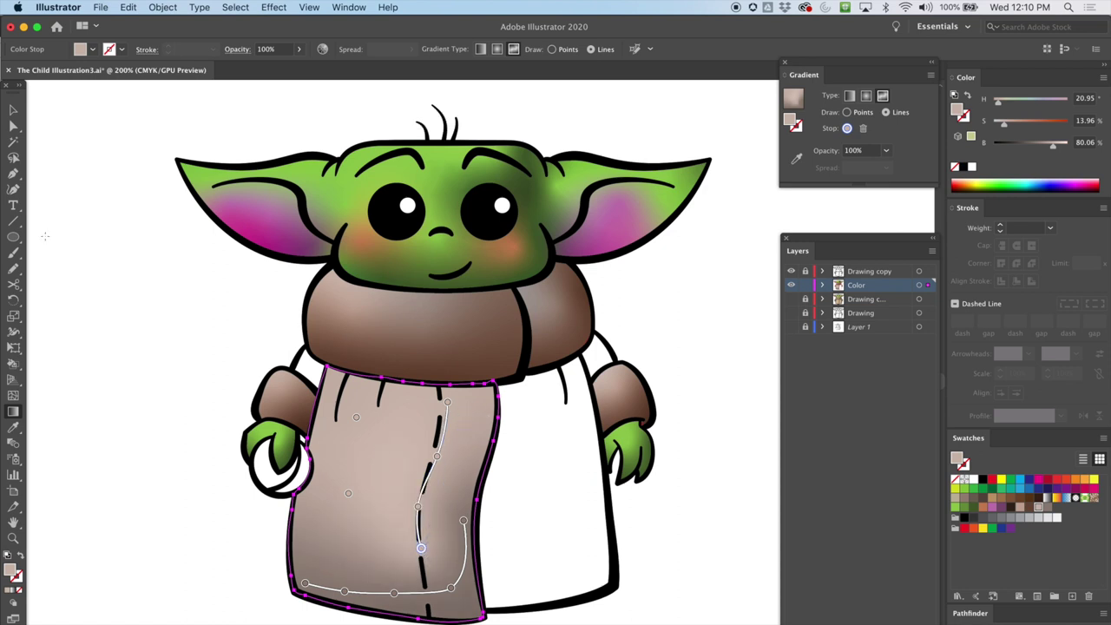
left_click(13, 126)
left_click(160, 336)
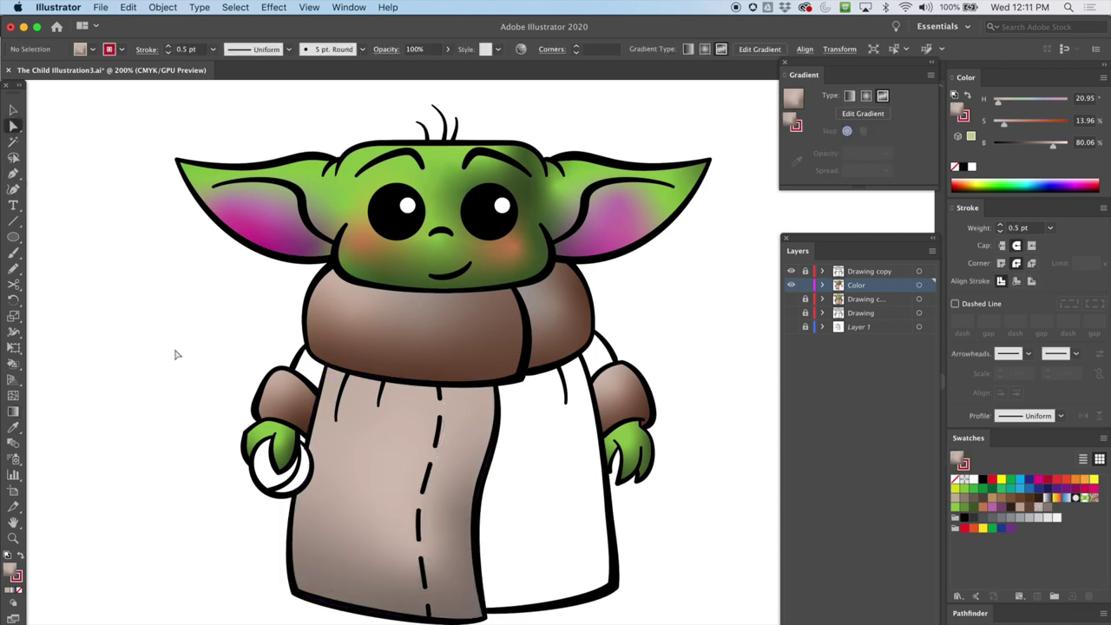
Step: Fill the left upper sleeve with a freeform gradient, move its dark stop to the upper edge, and color it light pale brown
scroll(232, 297, "down", 2)
scroll(232, 297, "right", 2)
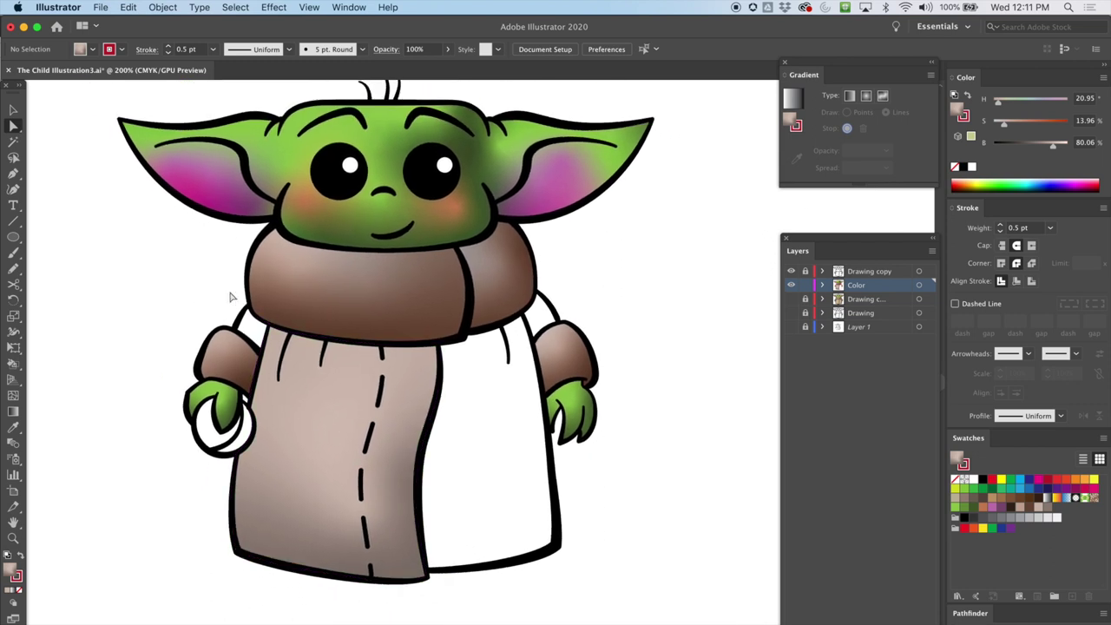
left_click(249, 326)
left_click(13, 112)
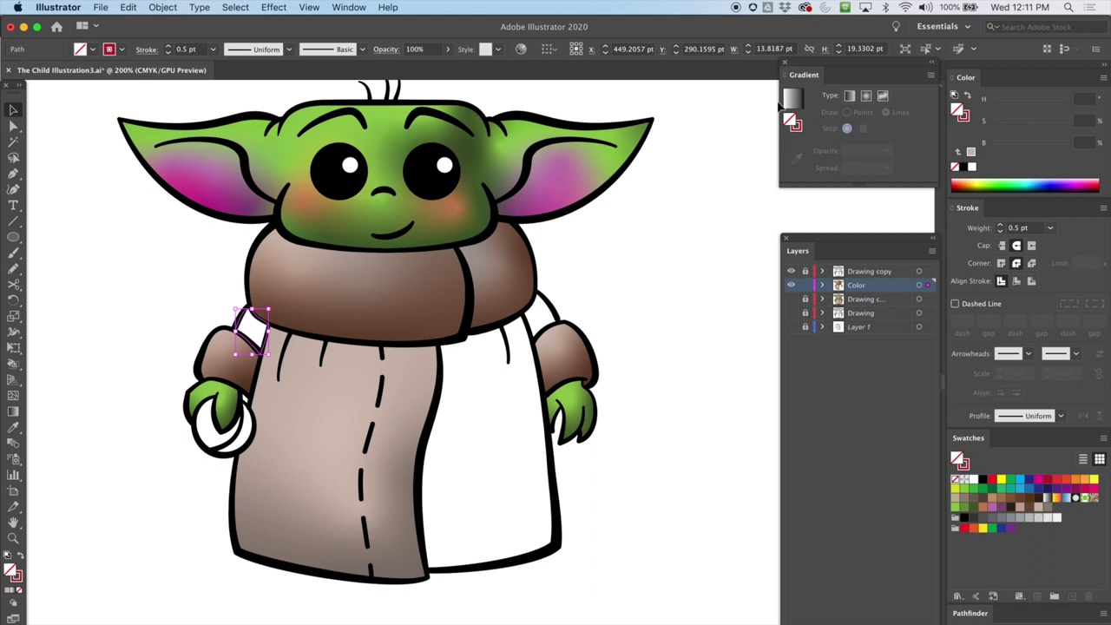
key("g")
left_click(252, 331)
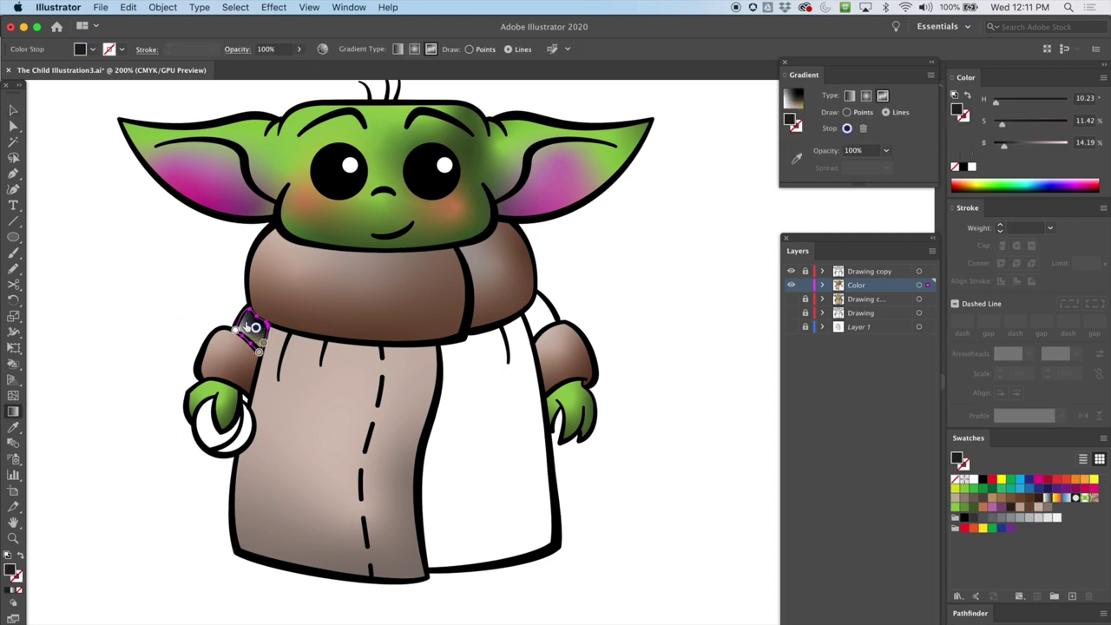
left_click_drag(256, 328, 249, 318)
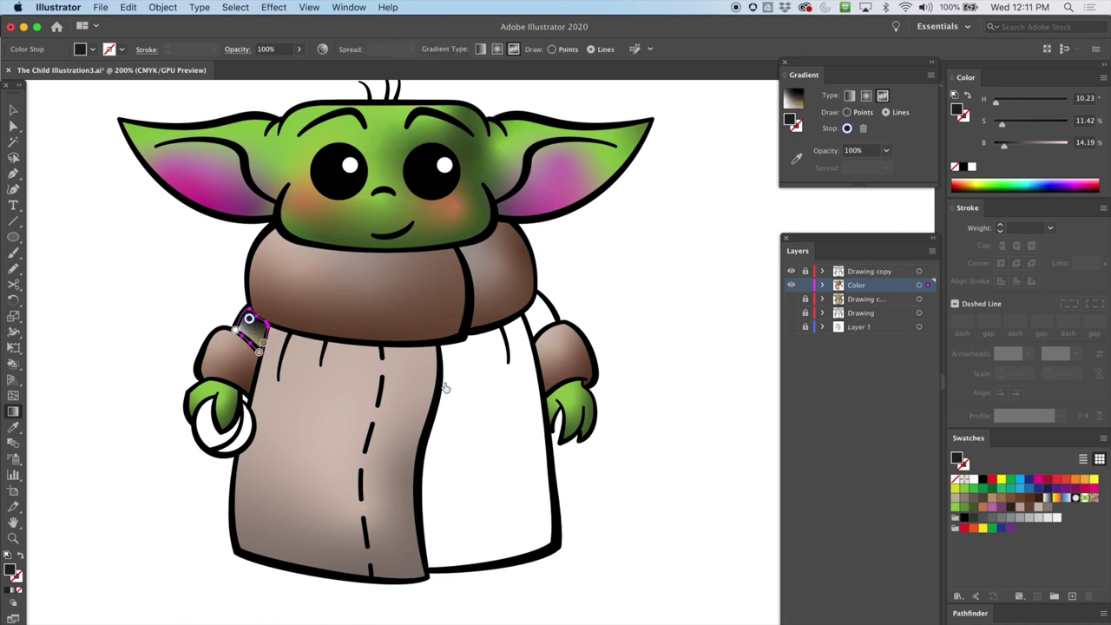
left_click(1040, 508)
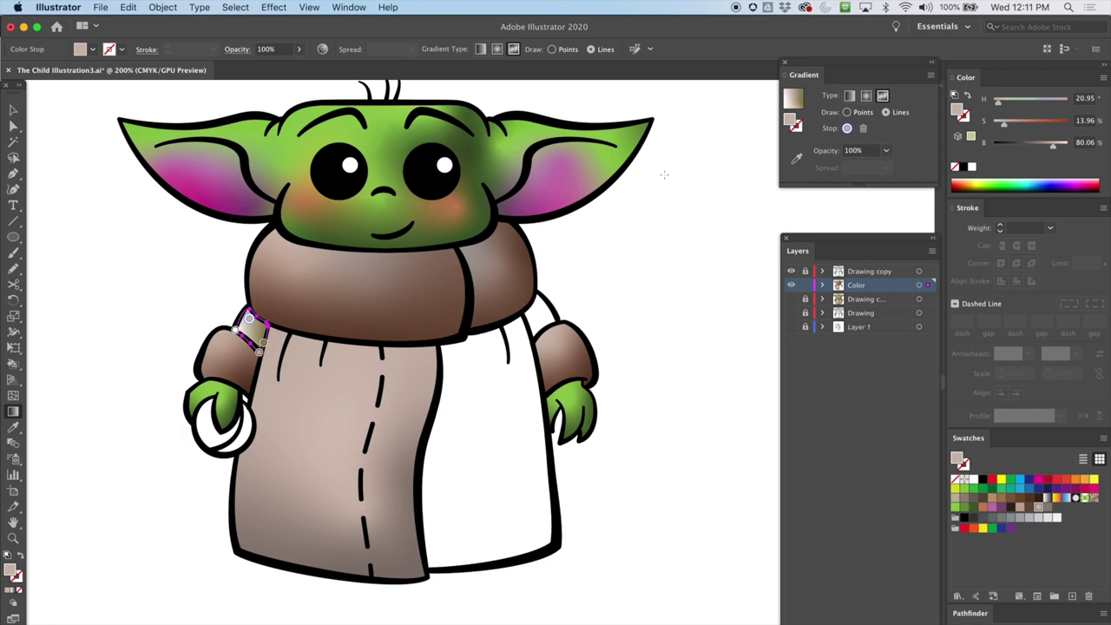
Step: Switch gradient drawing to Points and recolor the left upper sleeve's lower-right stop with the darker pale brown swatch
left_click(860, 114)
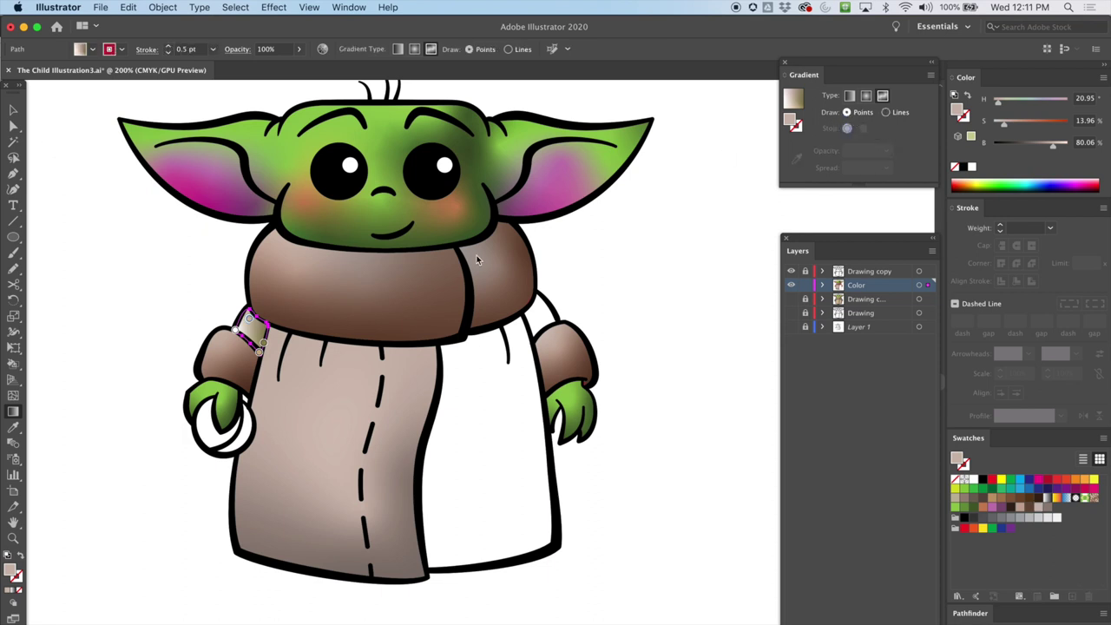
left_click(263, 342)
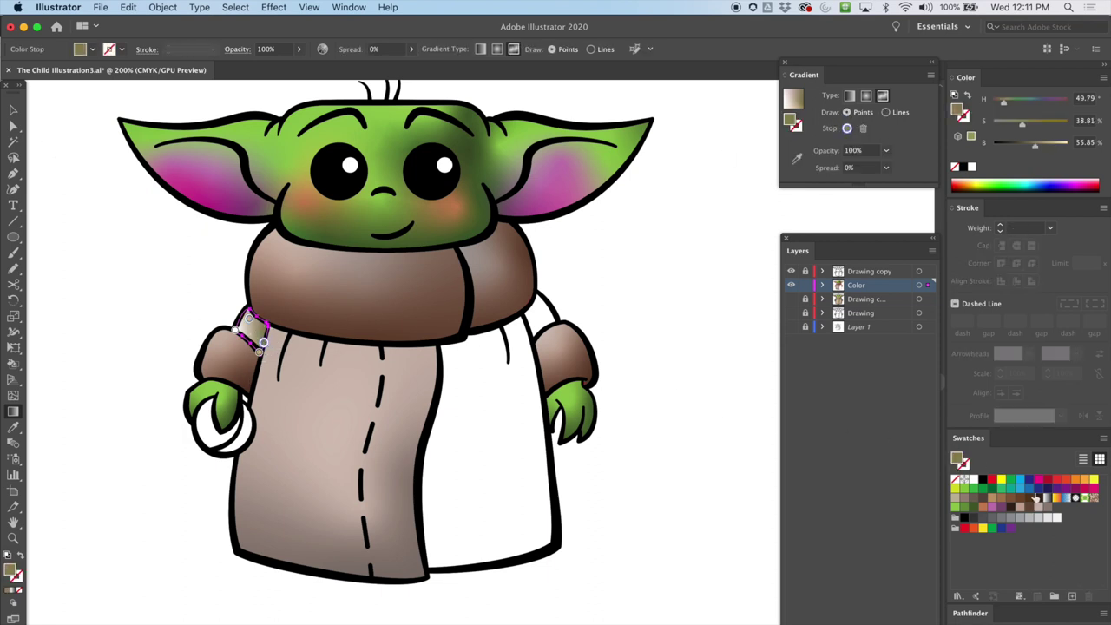
left_click(1048, 508)
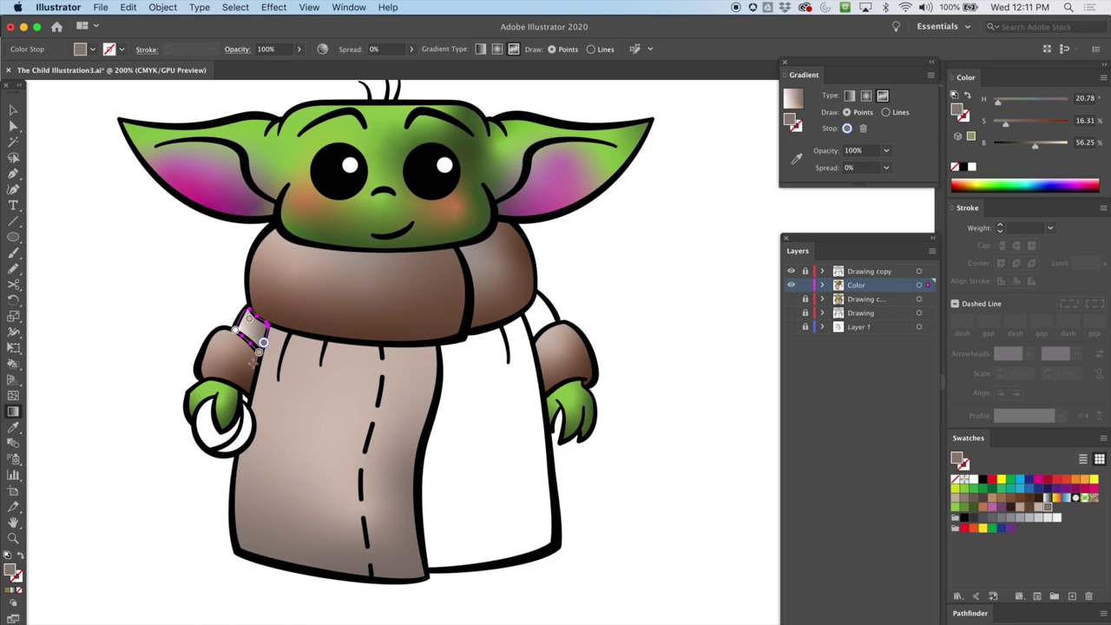
Step: Delete the left upper sleeve's bottom tan stop and white left stop, and nudge the two remaining stops slightly
left_click(259, 352)
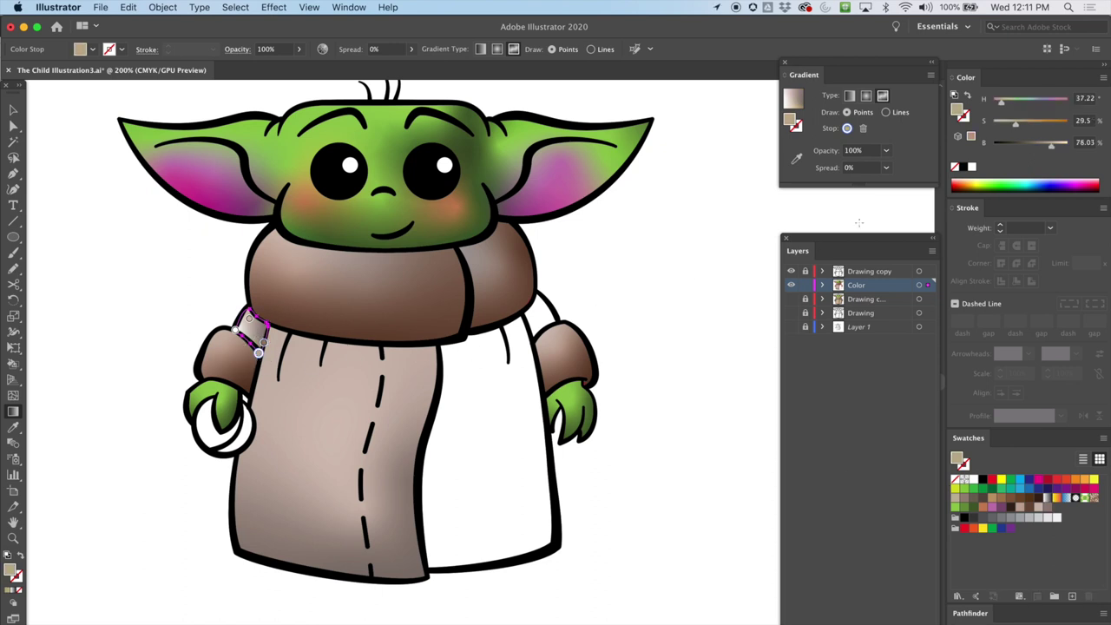
left_click(863, 128)
left_click(236, 329)
left_click(863, 129)
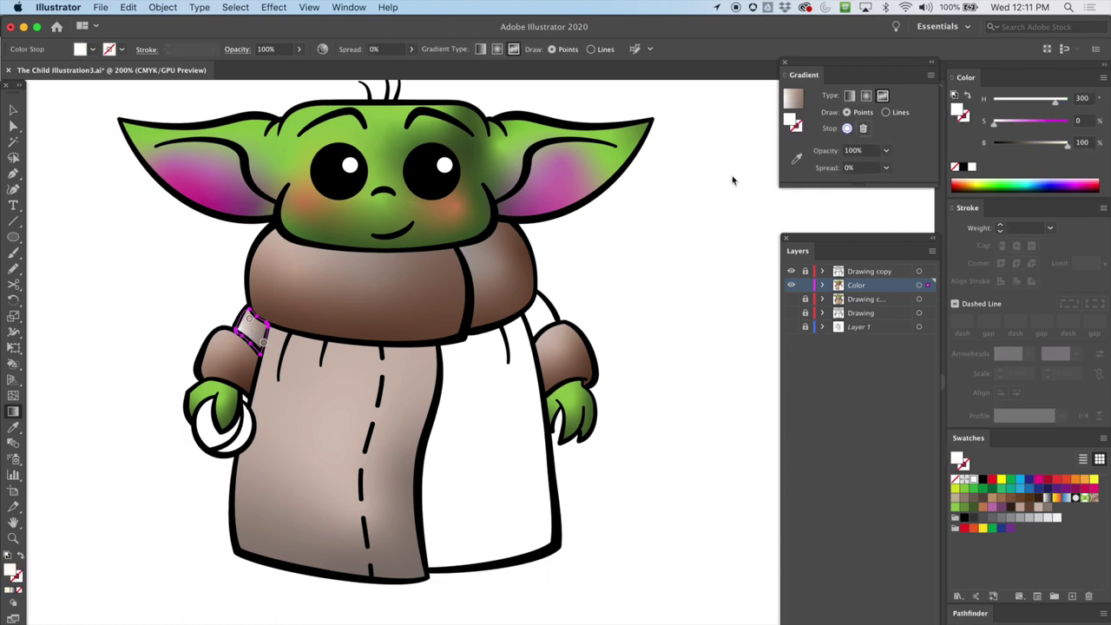
left_click(248, 321)
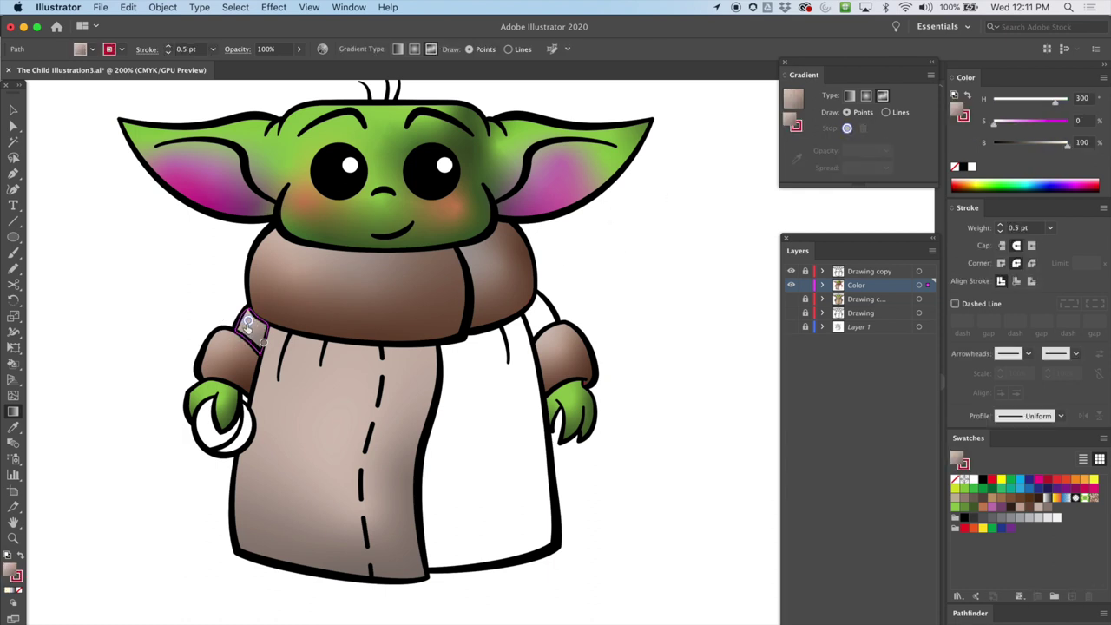
left_click(258, 342)
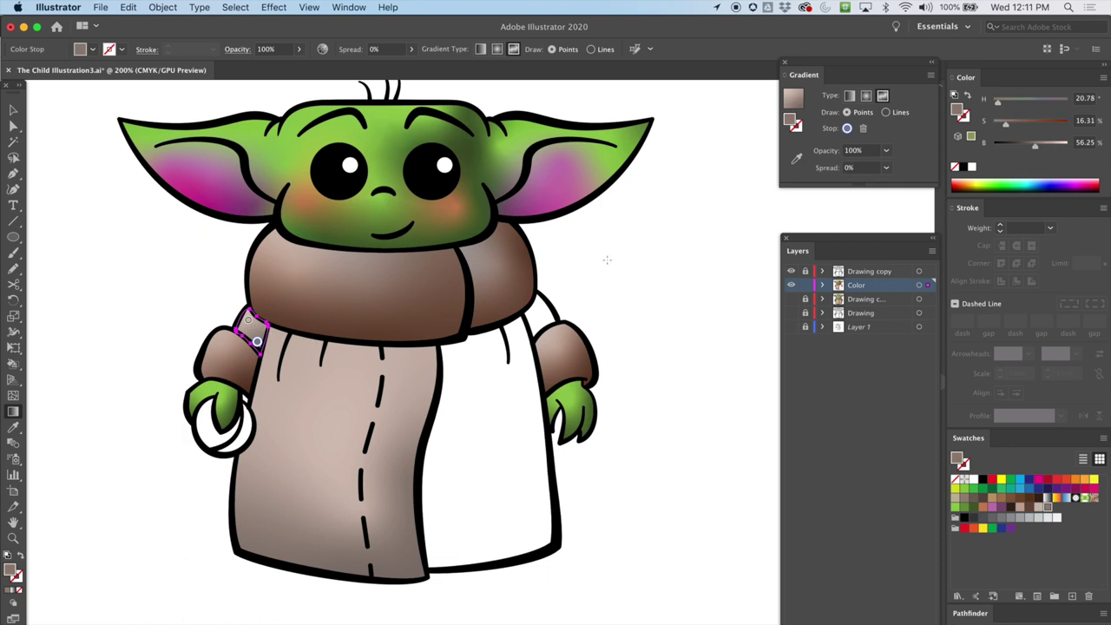
Step: Fill the right upper sleeve with a freeform gradient, nudge its bottom stop upward, and color it with the darker pale brown swatch
left_click(13, 111)
left_click_drag(591, 278, 542, 314)
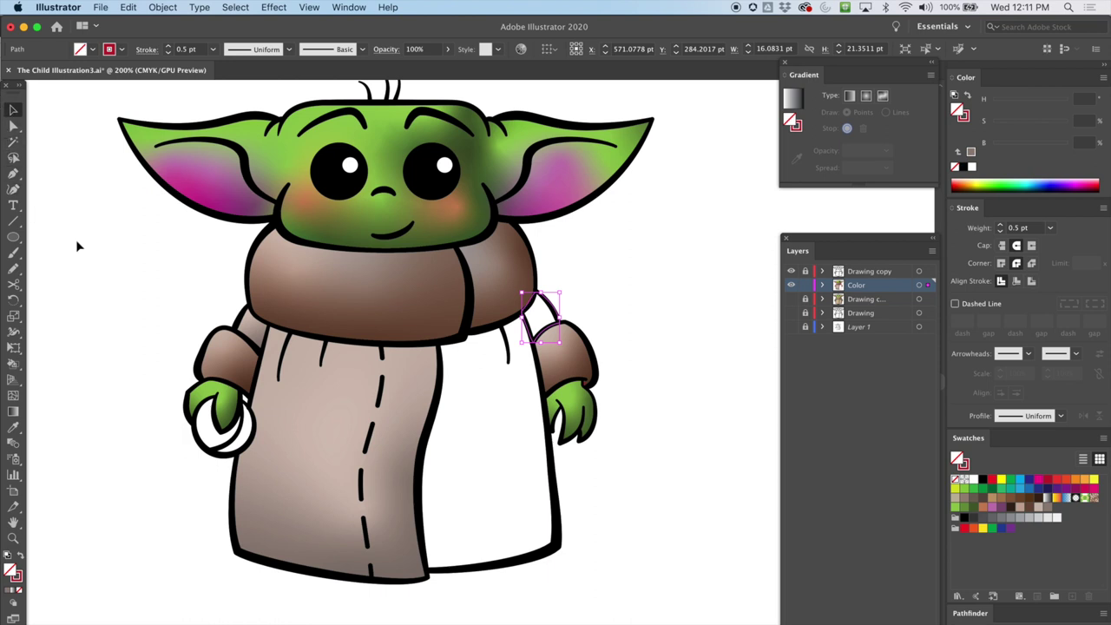
left_click(13, 411)
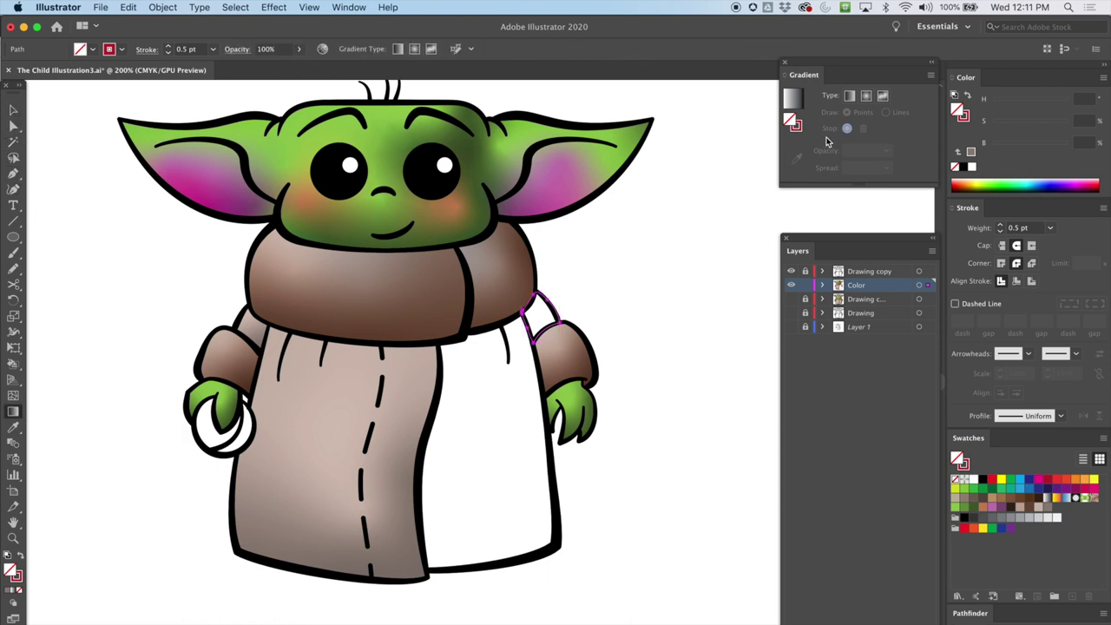
left_click(883, 97)
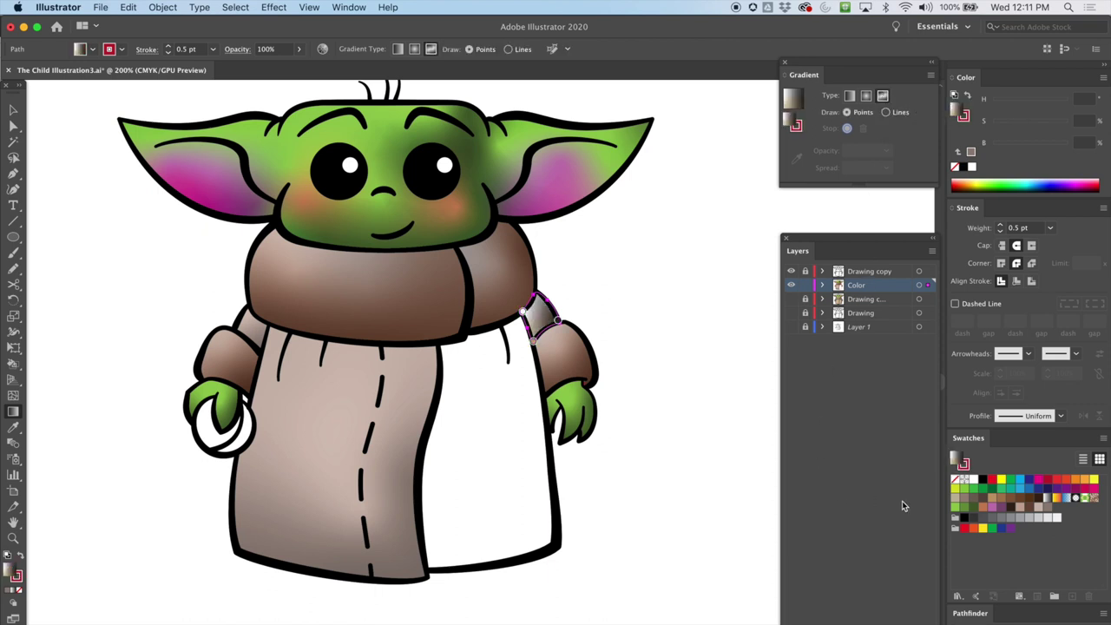
left_click(573, 323)
left_click_drag(549, 332, 534, 337)
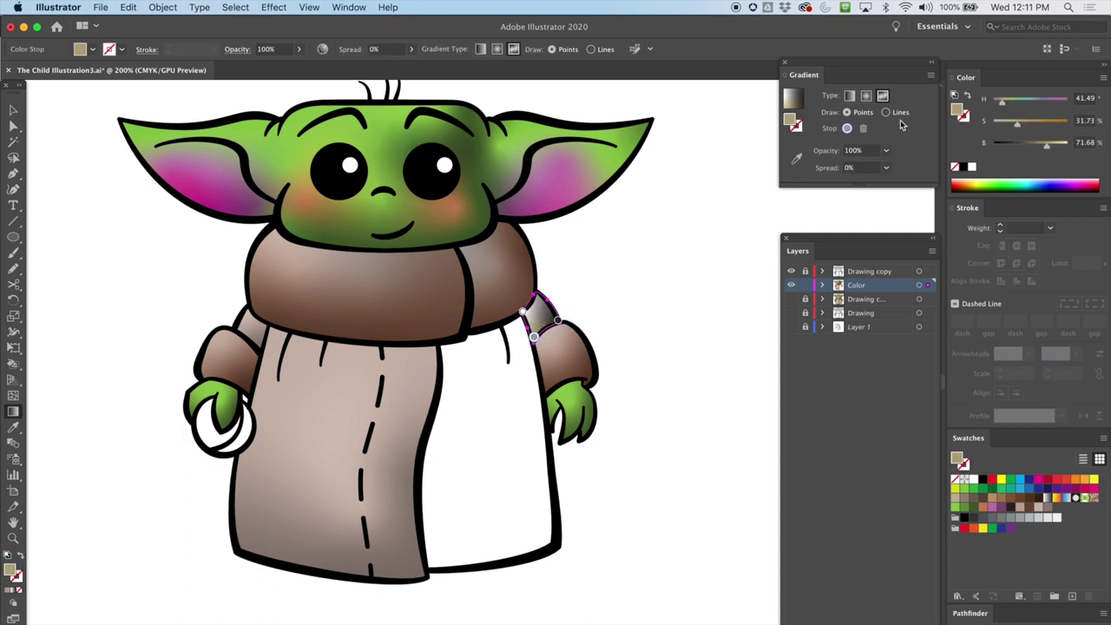
left_click(1049, 509)
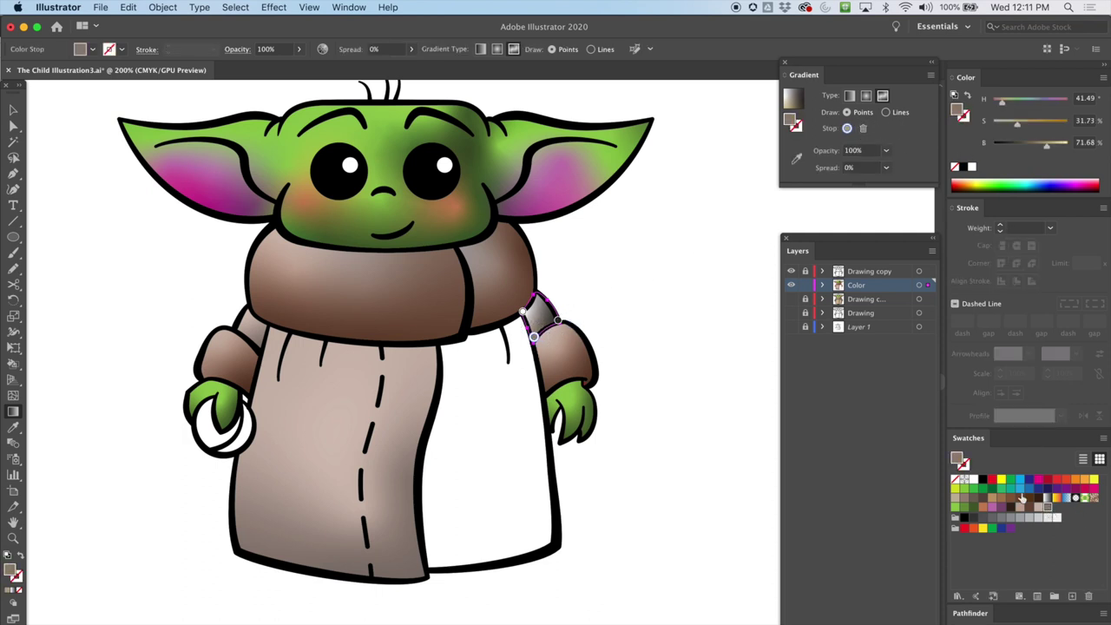
Step: Recolor the right upper sleeve's right stop with the darker pale brown swatch and its left stop with the light pale brown
left_click(561, 322)
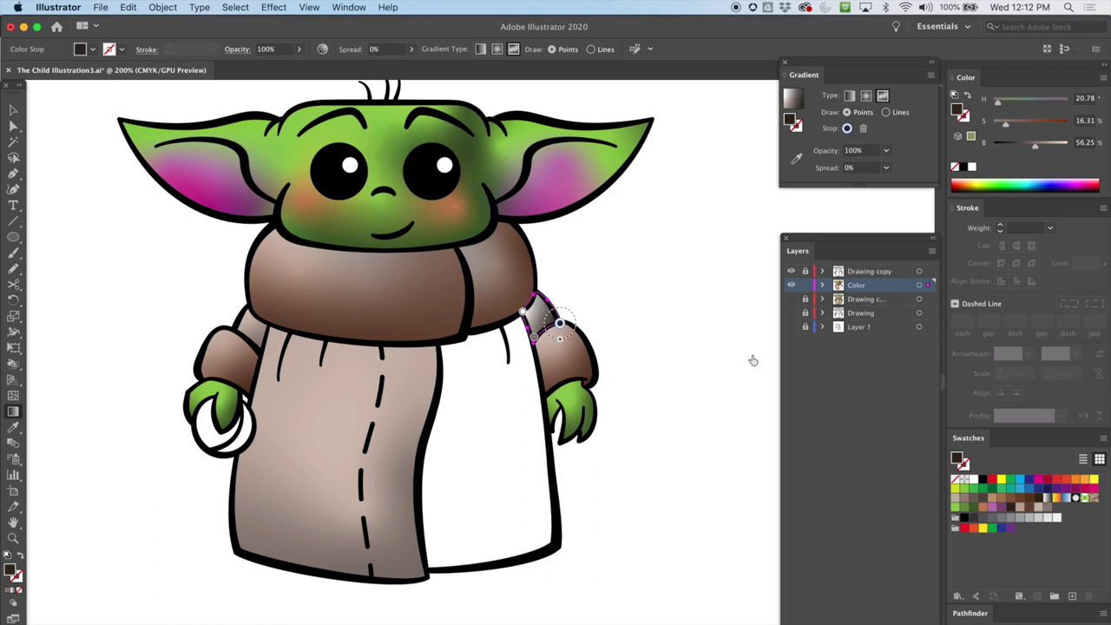
left_click(523, 311)
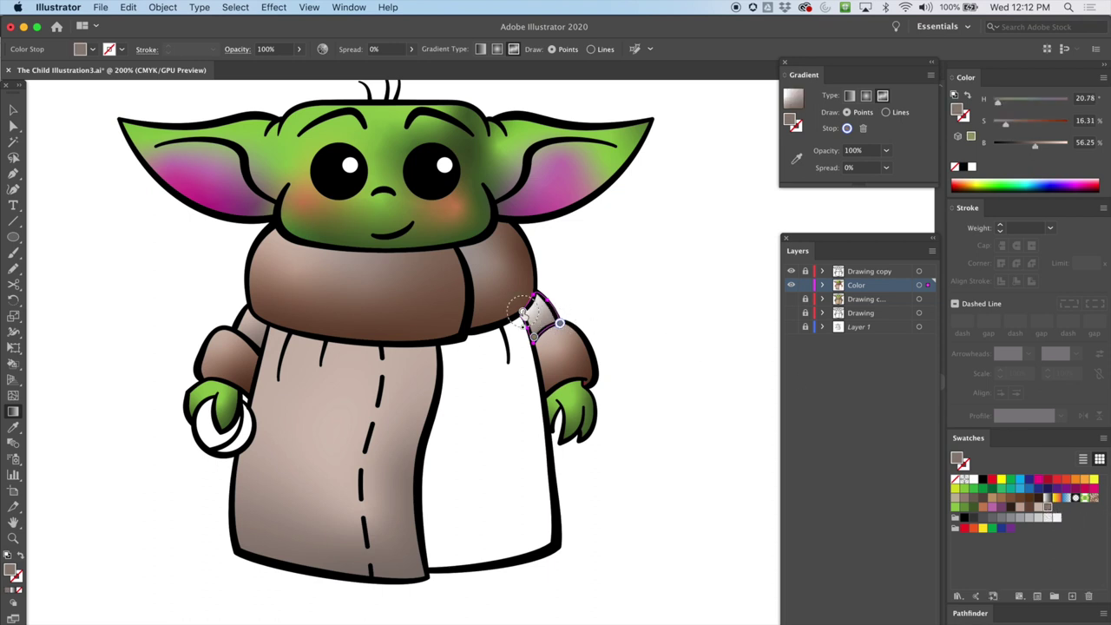
left_click(1039, 509)
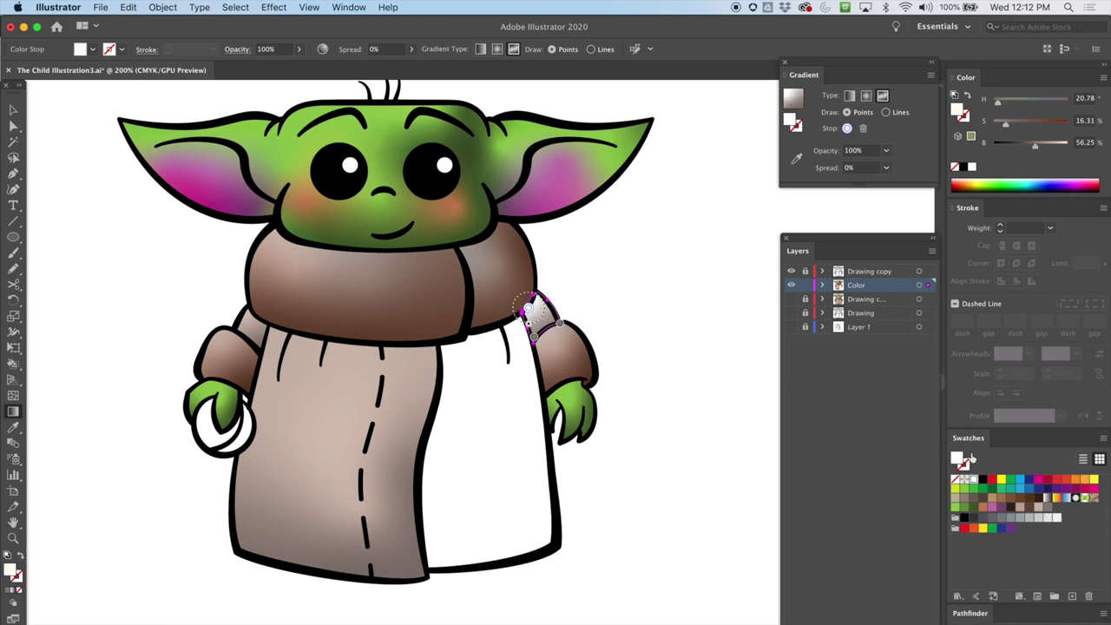
left_click(1020, 506)
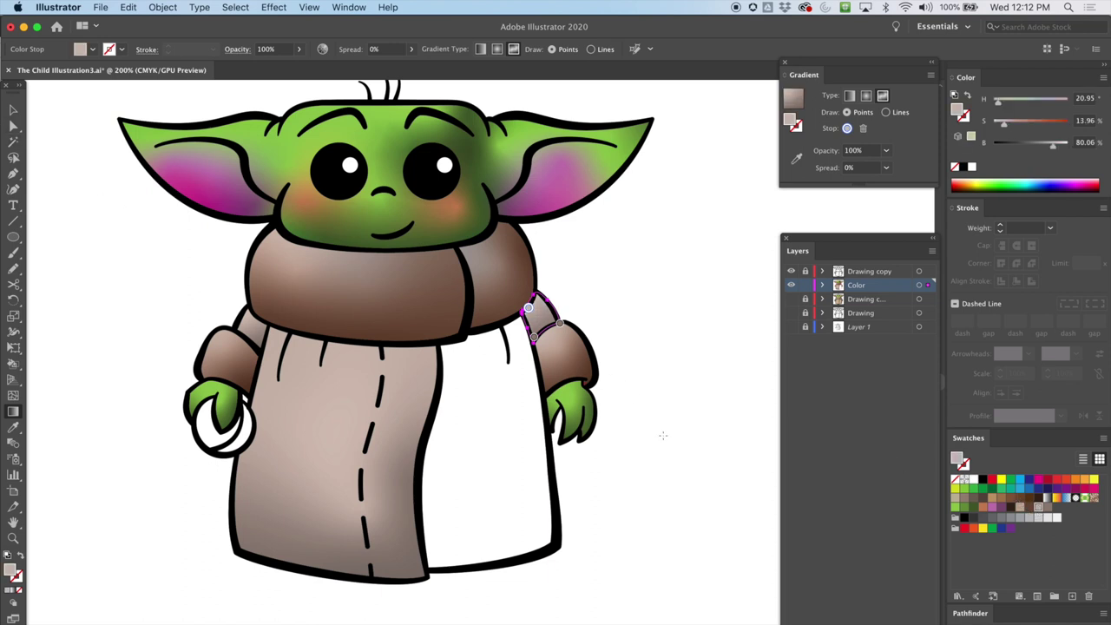
Step: Fill the white right robe panel with a freeform gradient and color its upper-right and lower-right corner stops with the darker pale brown swatch
left_click(13, 109)
left_click(528, 549)
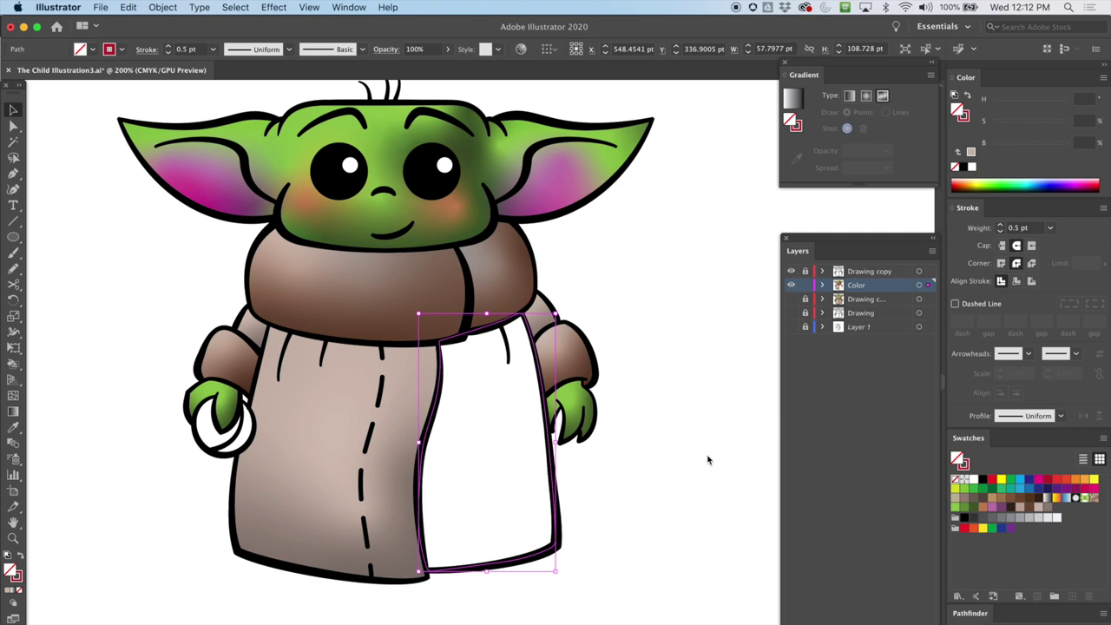
key("g")
left_click(516, 496)
left_click(518, 346)
left_click(1048, 507)
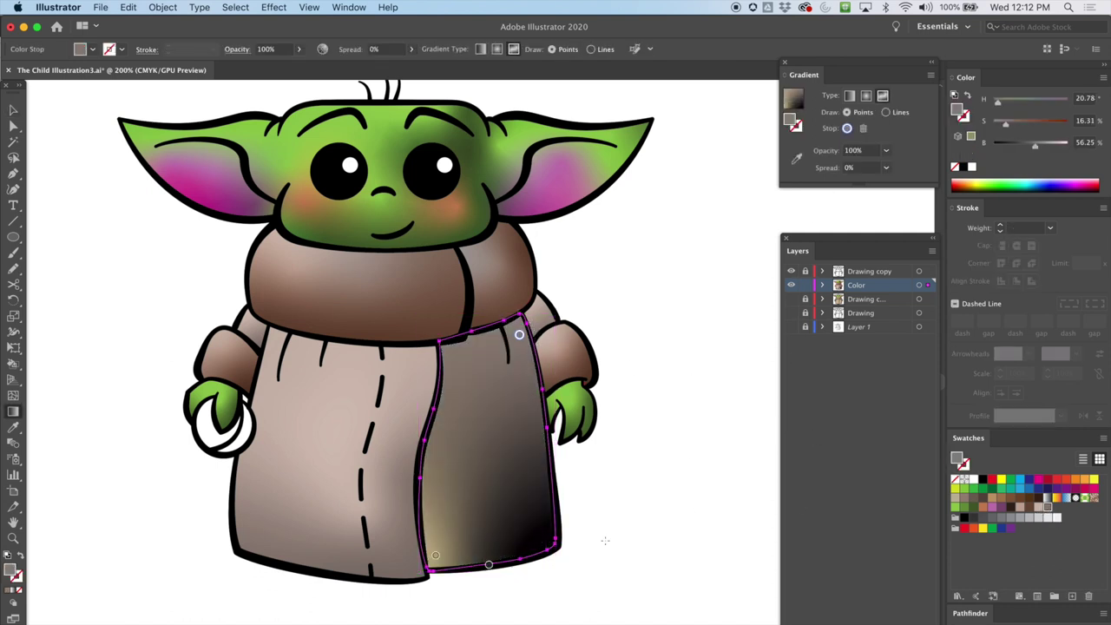
left_click_drag(489, 564, 556, 540)
left_click(1049, 508)
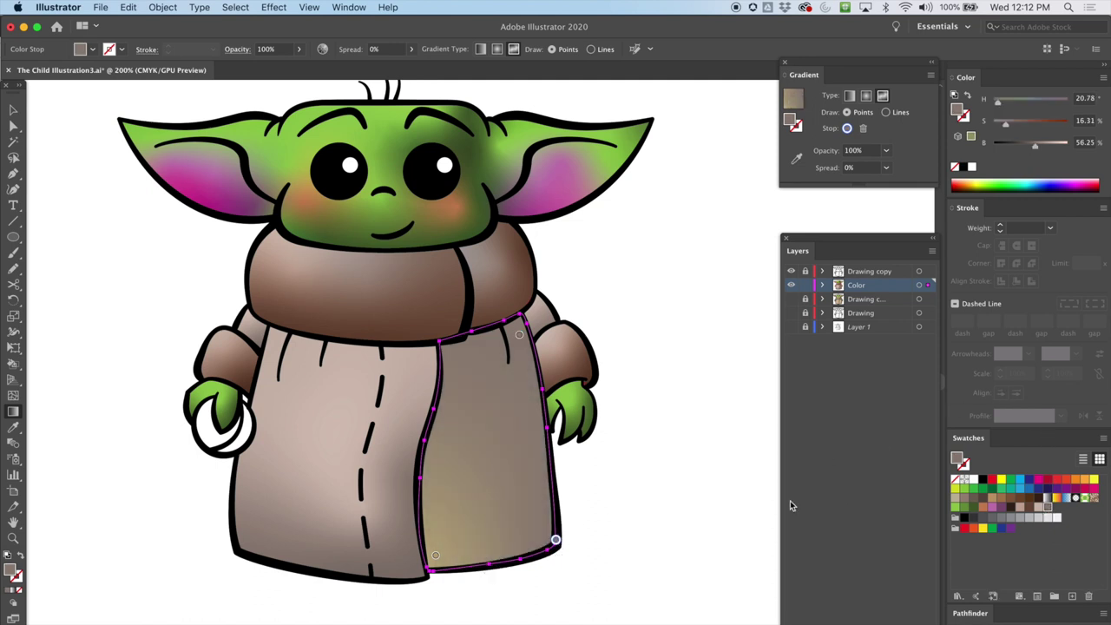
Step: Move the right robe panel's tan stop to the middle of the panel and color it light pale brown
left_click_drag(435, 555, 475, 422)
left_click(1021, 506)
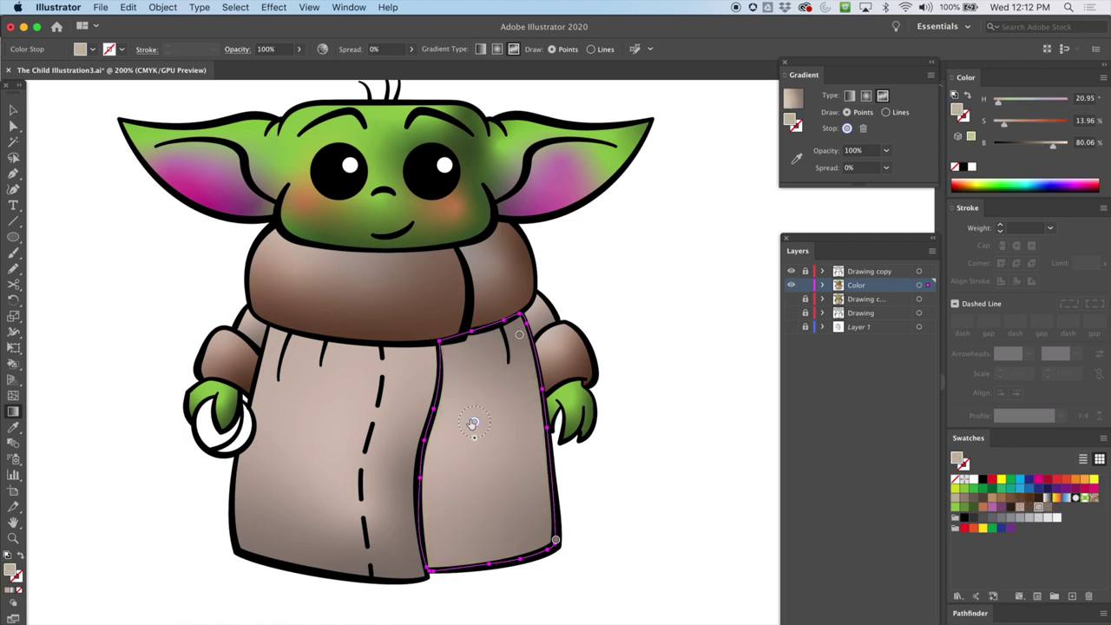
mouse_move(474, 422)
left_mouse_down()
mouse_move(466, 386)
mouse_move(466, 425)
mouse_move(464, 415)
left_mouse_up()
Step: Draw a gradient line of darker pale brown stops down the right robe panel's outer edge and along its hem, then deselect the panel
left_click(886, 112)
left_click(519, 335)
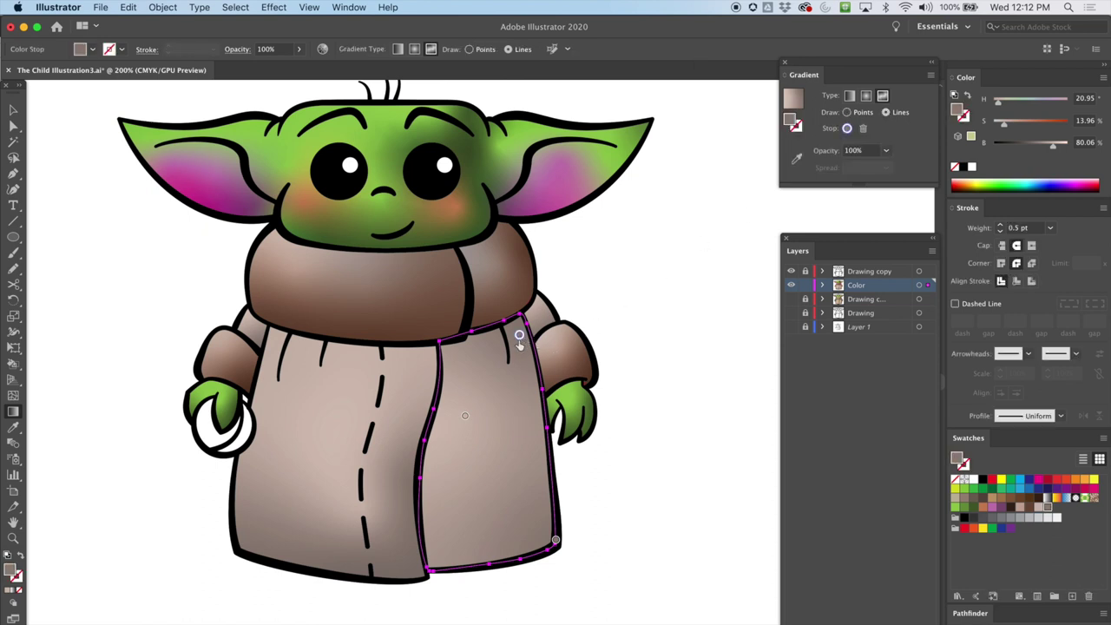
left_click(523, 379)
left_click(529, 424)
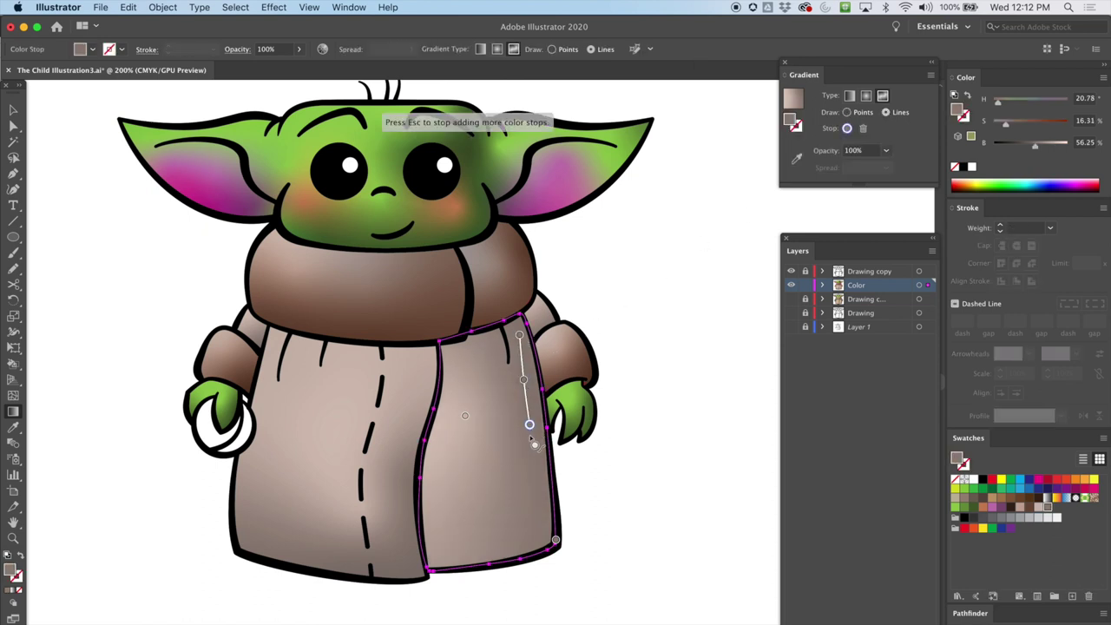
left_click(535, 498)
left_click(555, 540)
left_click(482, 542)
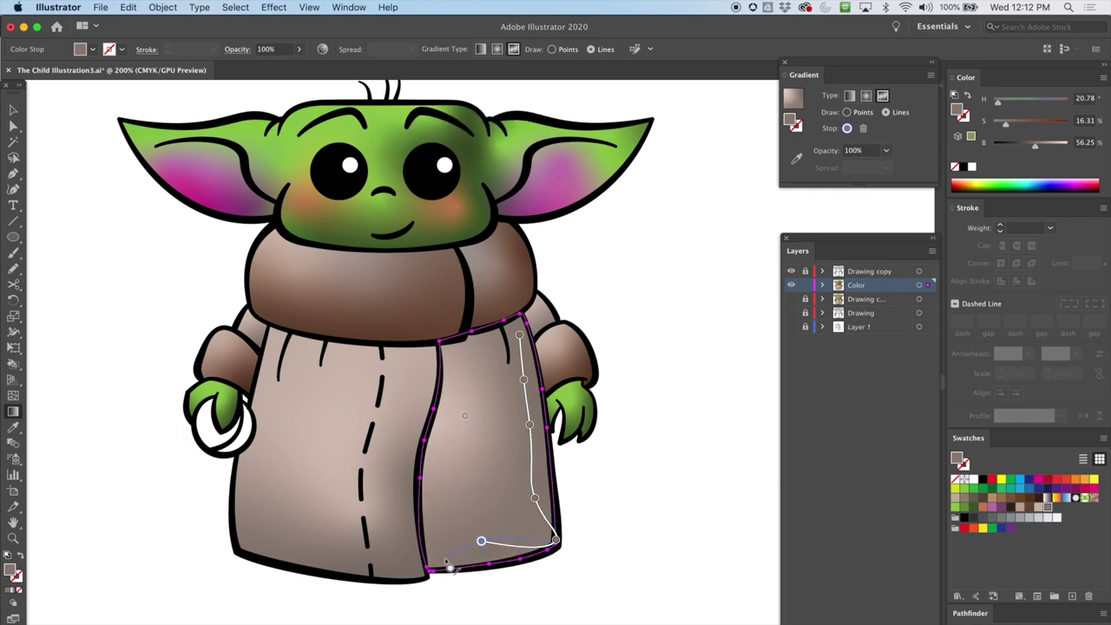
left_click(429, 558)
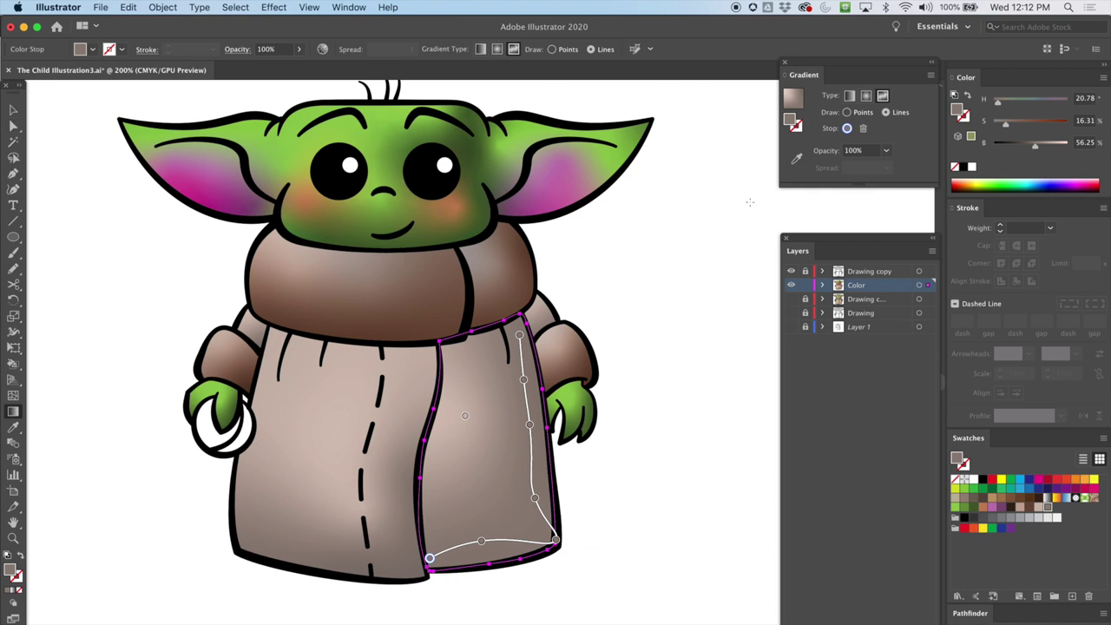
left_click(13, 110)
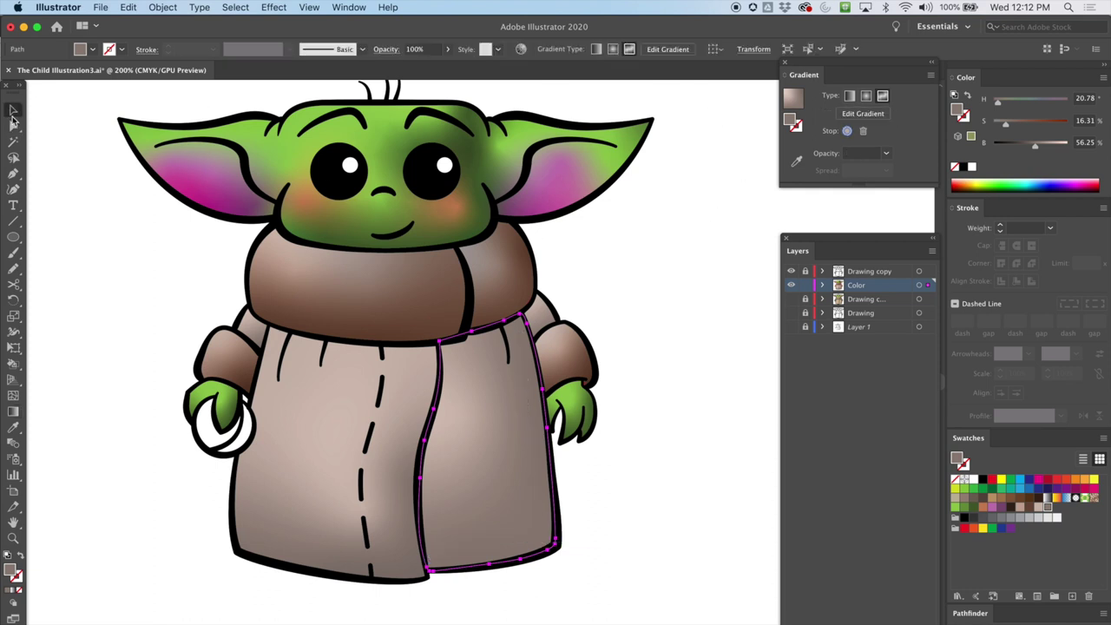
left_click(662, 404)
Step: Fill the ball in the left hand with a freeform gradient and switch gradient drawing to Points
mouse_move(649, 334)
left_mouse_down()
mouse_move(697, 285)
mouse_move(628, 332)
left_mouse_up()
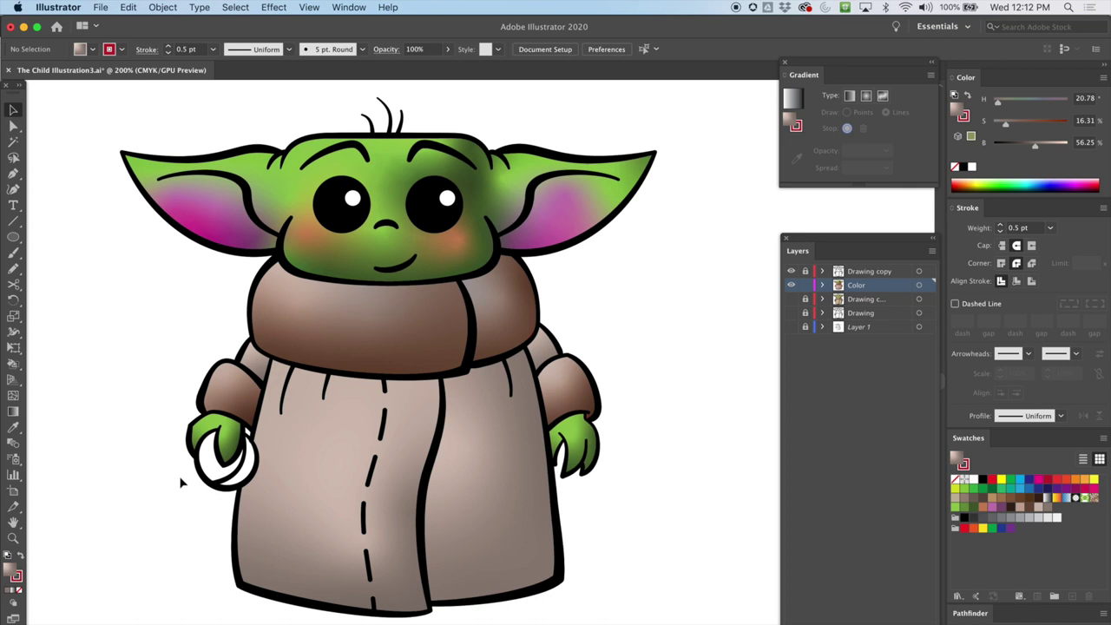
left_click(216, 484)
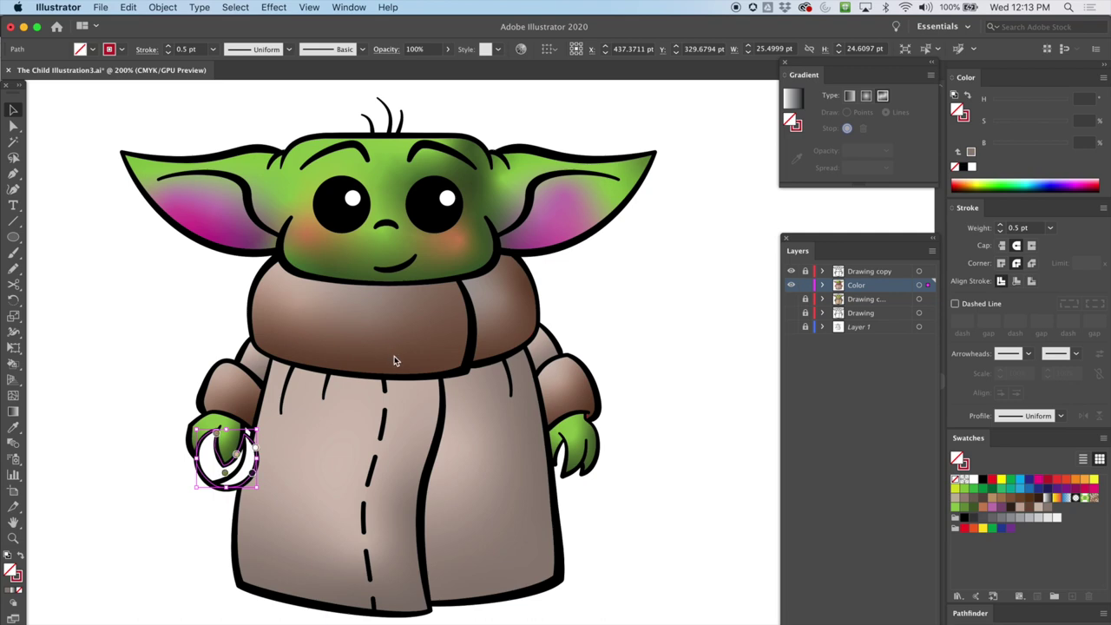
key("g")
key("super+equal")
key("super+equal")
key("super+equal")
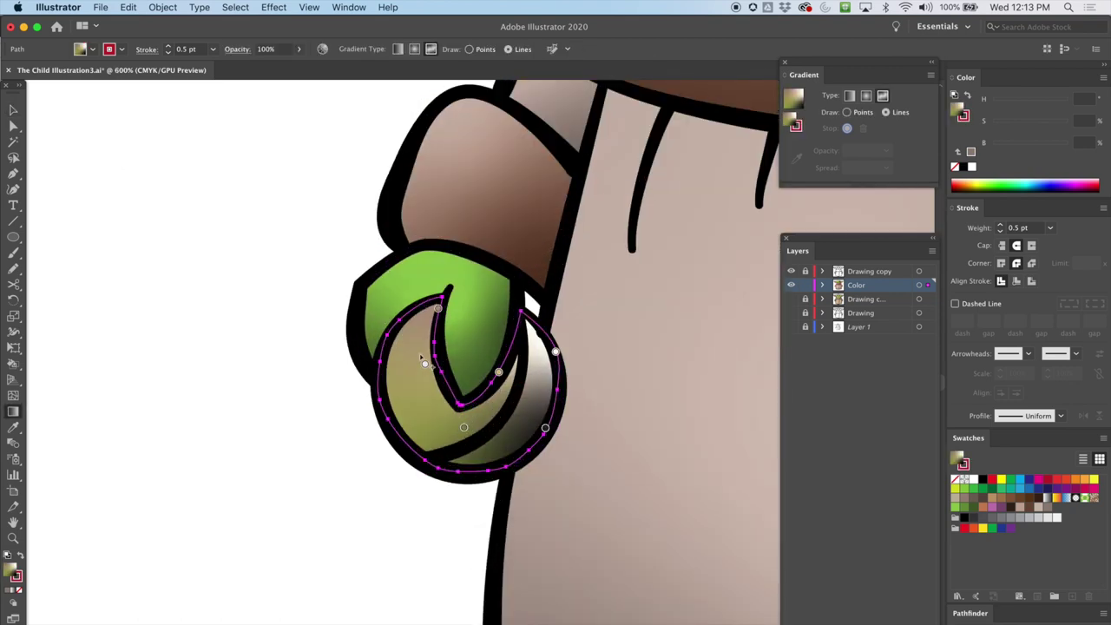
left_click(460, 427)
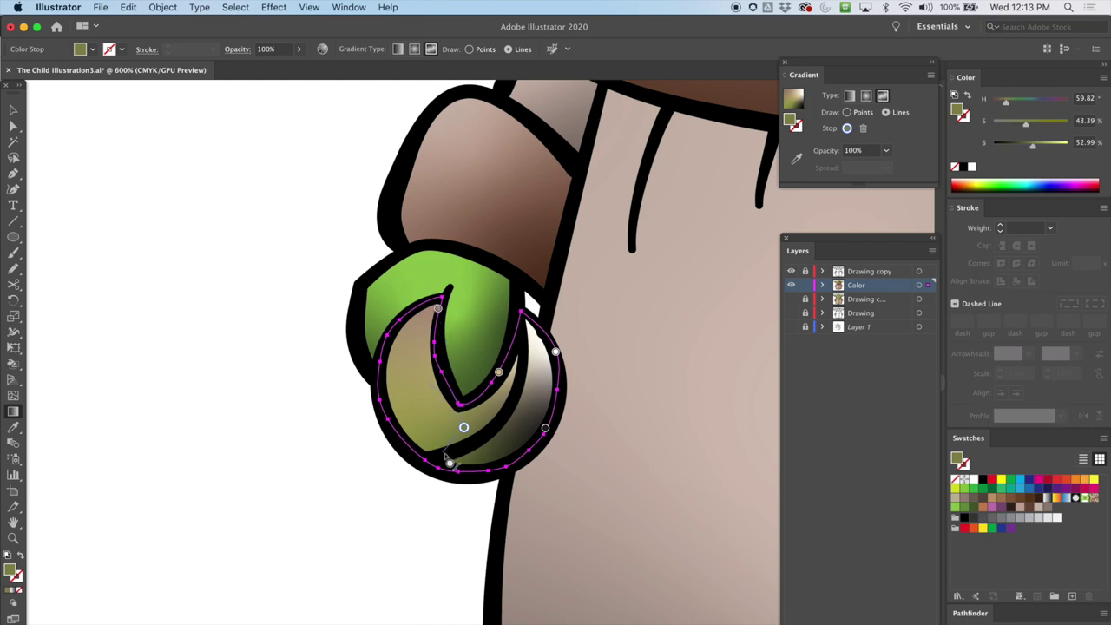
left_click(847, 113)
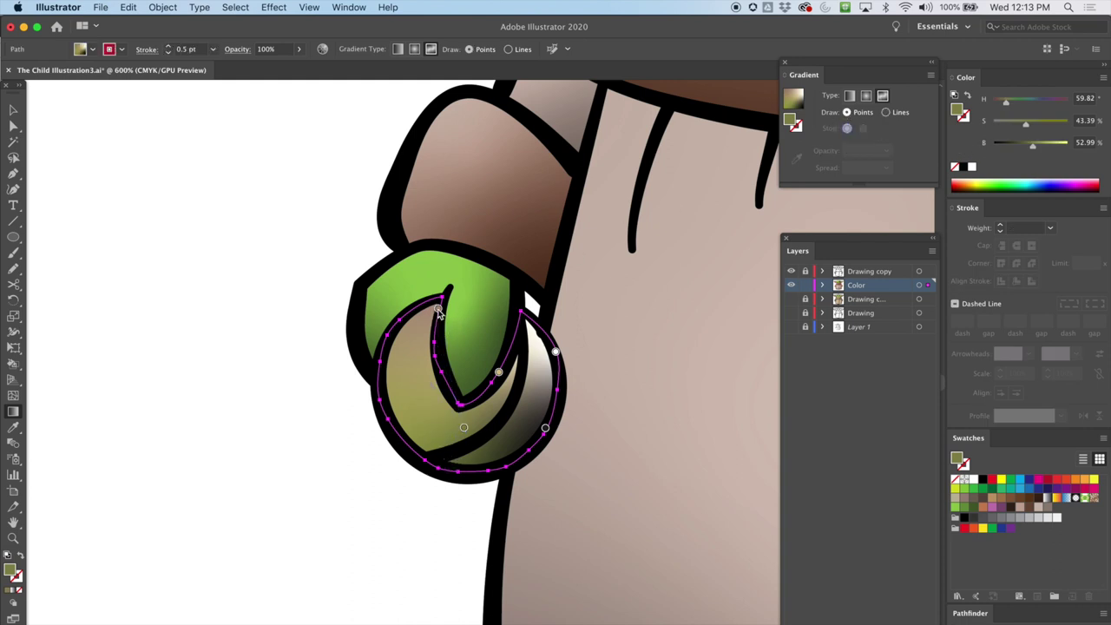
Step: Move the ball's upper-left stop away from the finger edge, remove the extra stop, and color the remaining one light gray
mouse_move(438, 308)
left_mouse_down()
mouse_move(408, 338)
mouse_move(421, 330)
mouse_move(411, 400)
left_mouse_up()
left_click(439, 308)
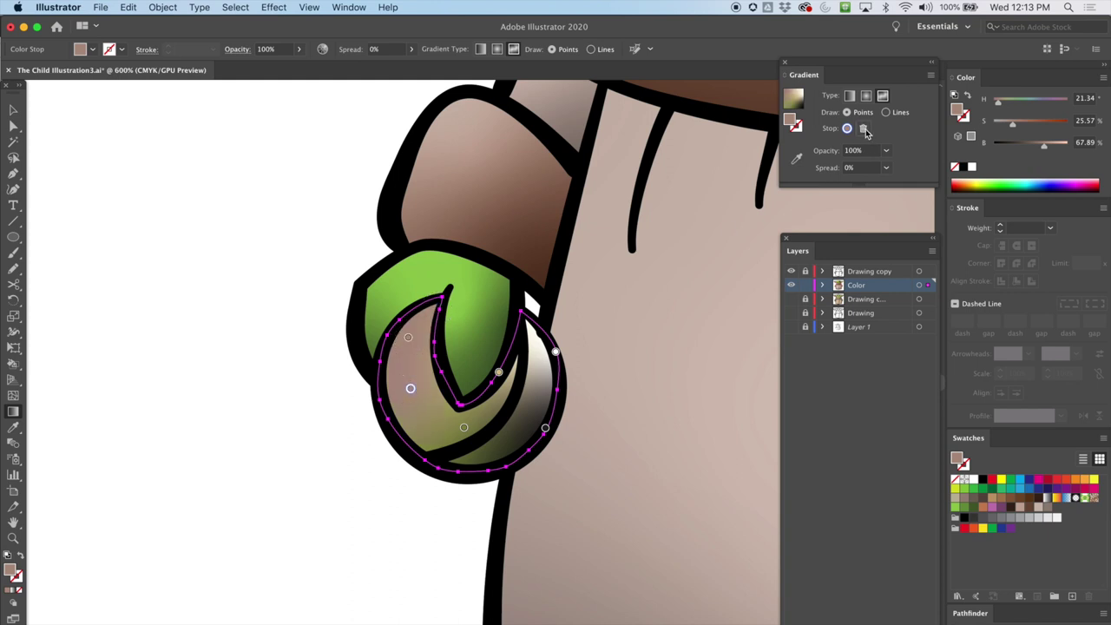
left_click_drag(408, 339, 409, 354)
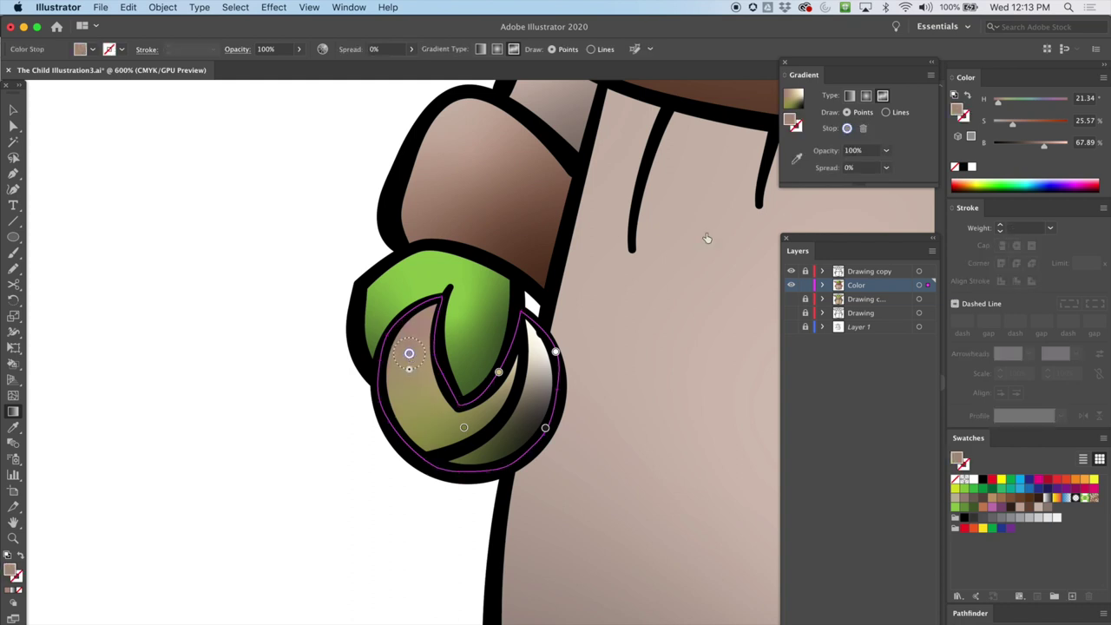
left_click(1030, 518)
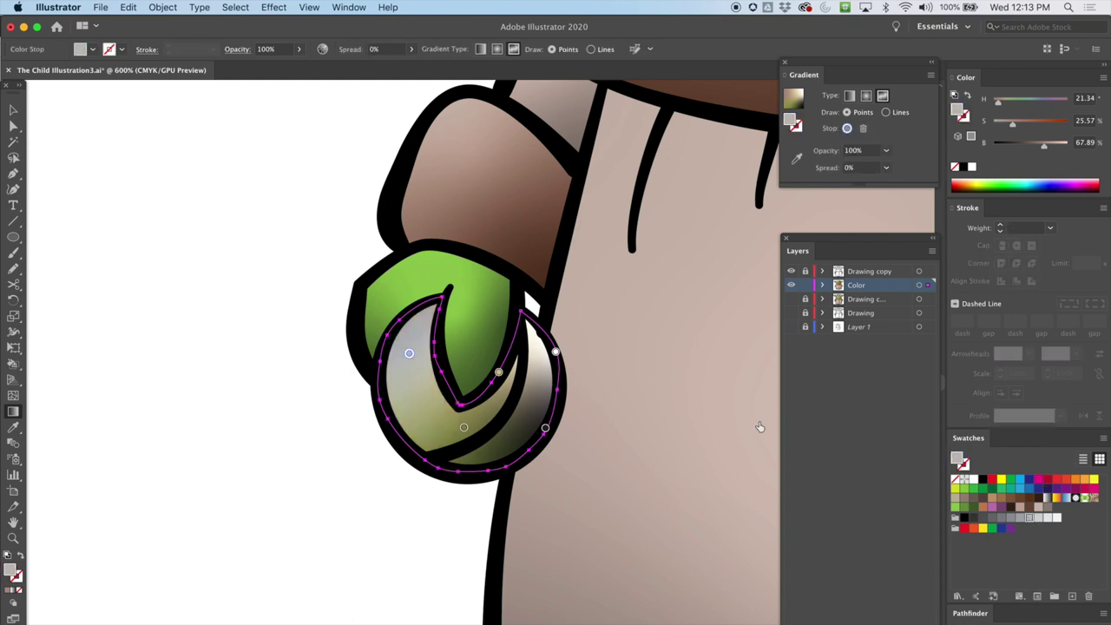
Step: Color the ball's lower stop dark gray, then move its lower-right stop upward and color it dark gray
left_click(464, 429)
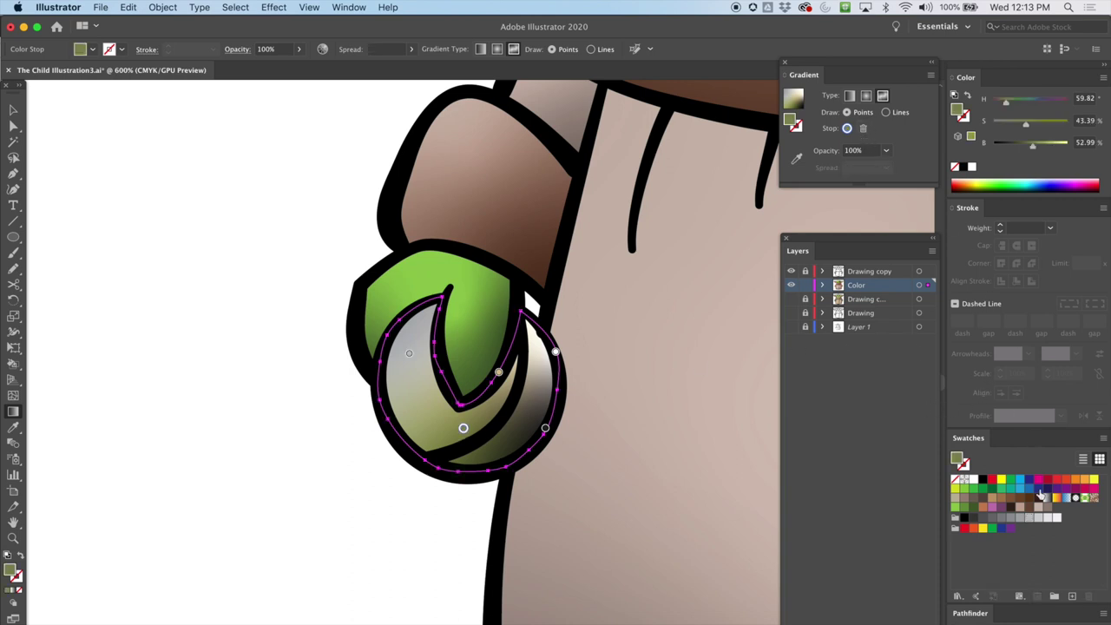
left_click(983, 518)
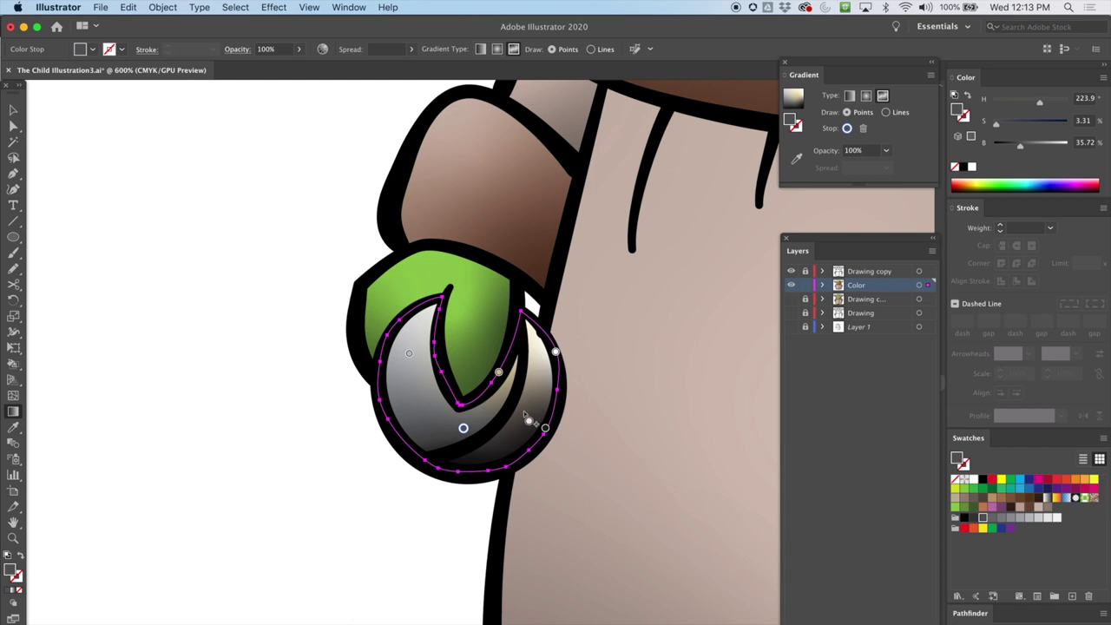
left_click_drag(545, 427, 543, 396)
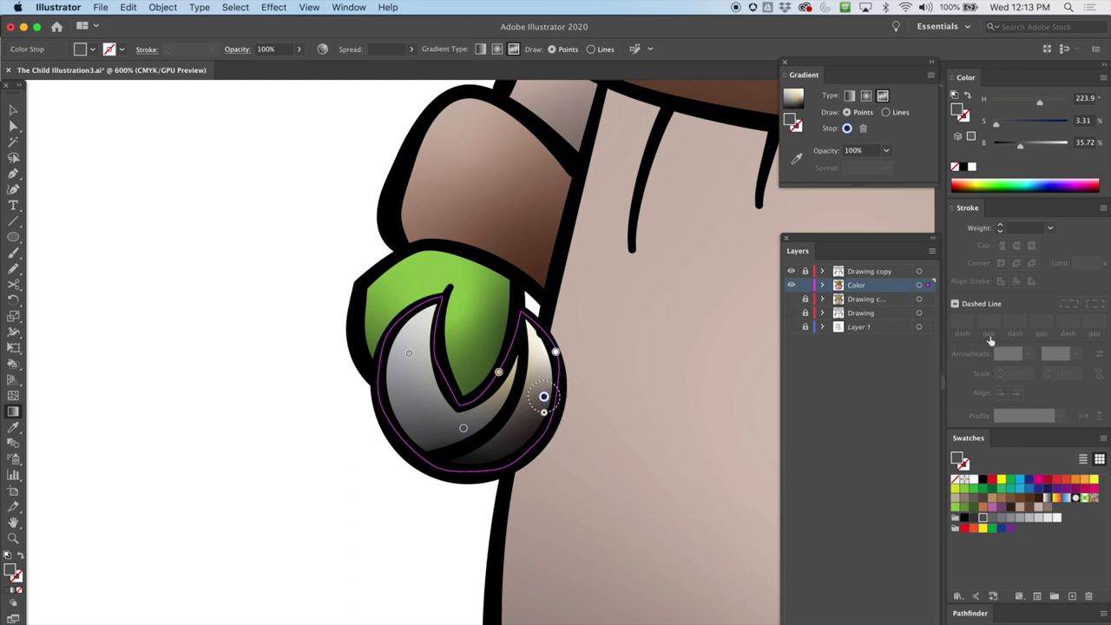
left_click(992, 518)
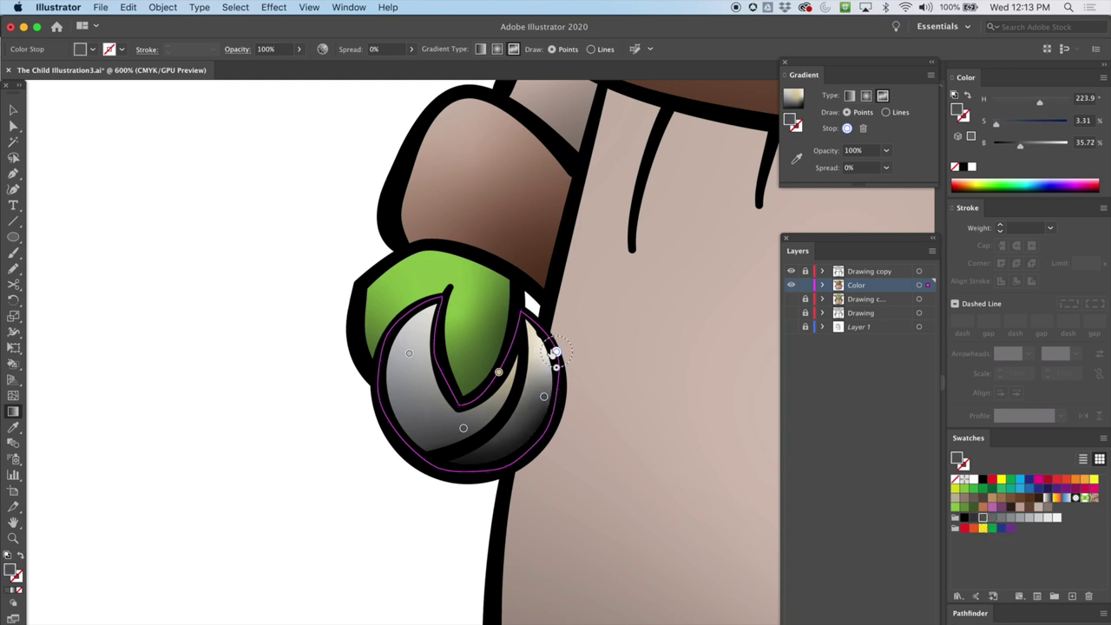
Step: Delete the ball's white stop, move the tan stop to the top of the right crescent, and color it light gray
left_click(556, 352)
left_click(865, 129)
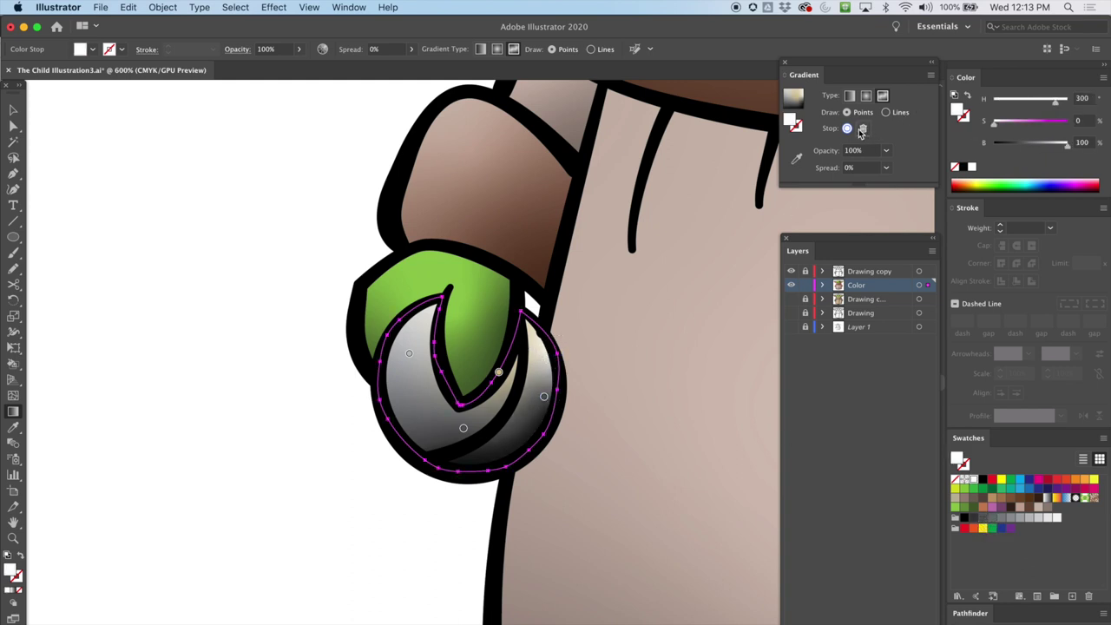
left_click_drag(500, 374, 529, 355)
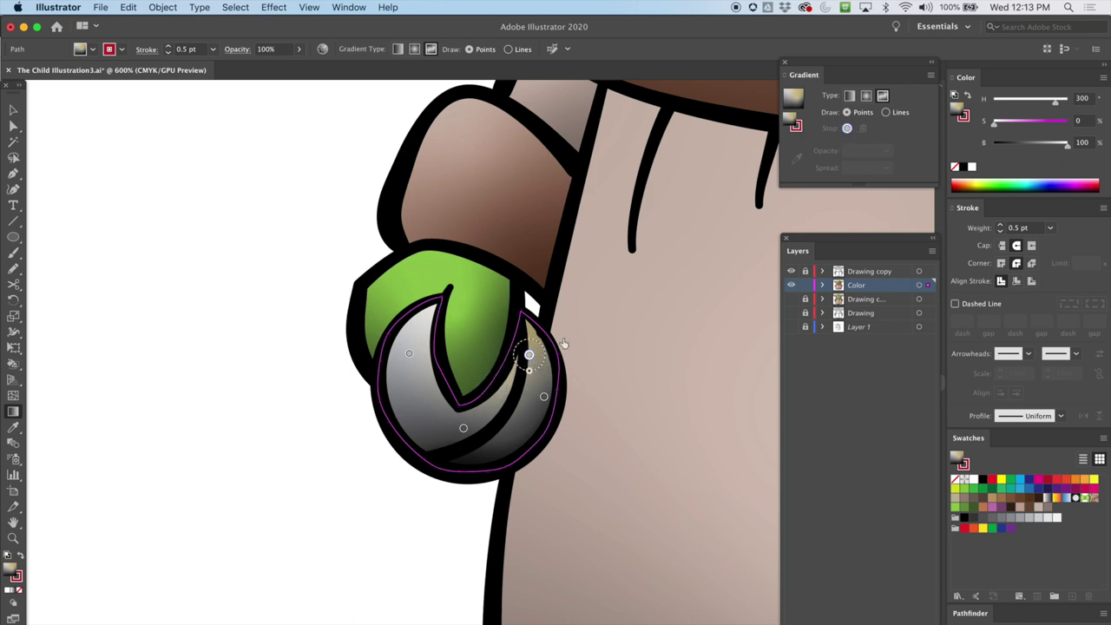
left_click(1027, 517)
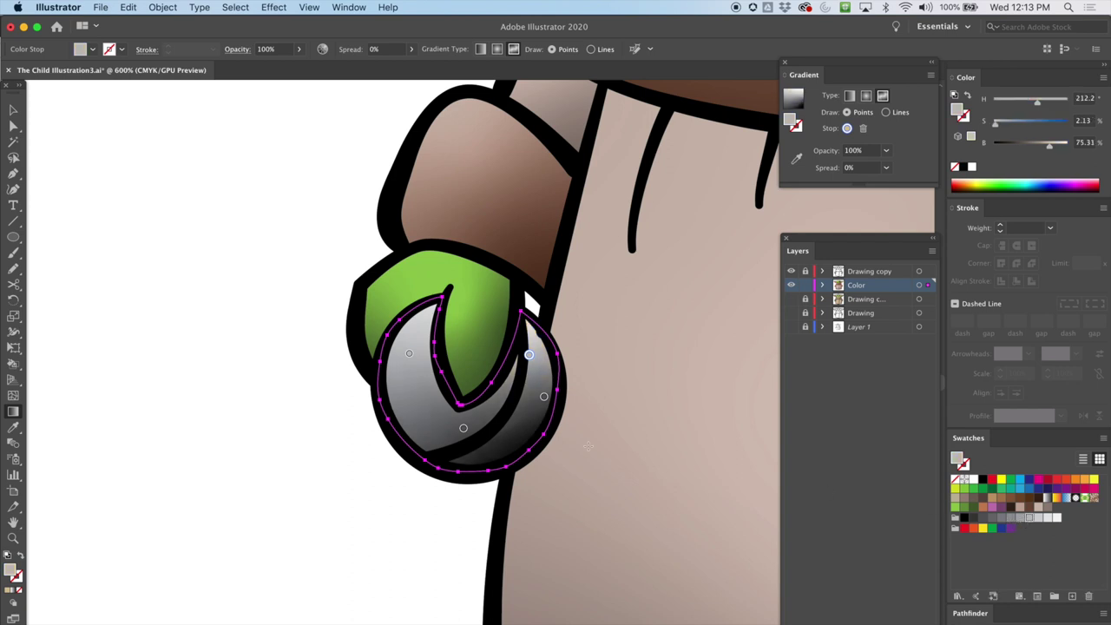
Step: Shift the ball's lower dark stop slightly left and recolor its upper-left stop with a lighter gray swatch
left_click_drag(463, 428, 442, 434)
left_click(408, 354)
left_click(1038, 518)
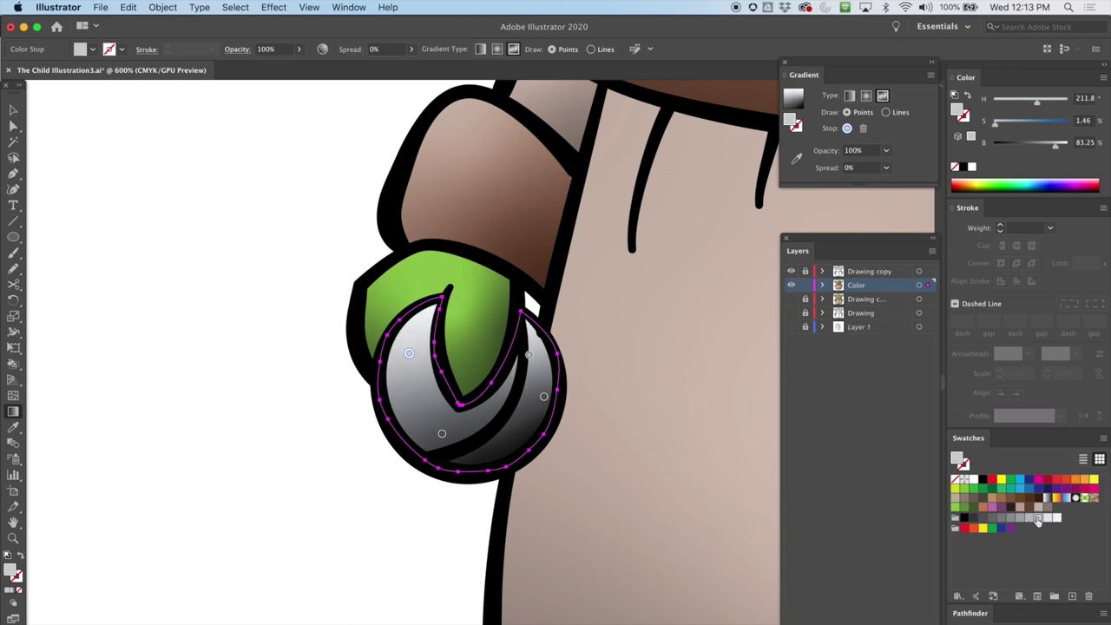
left_click_drag(408, 371, 405, 394)
Step: Select the head-and-ears shape and bring up its freeform gradient stops for editing
key("a")
key("super+a")
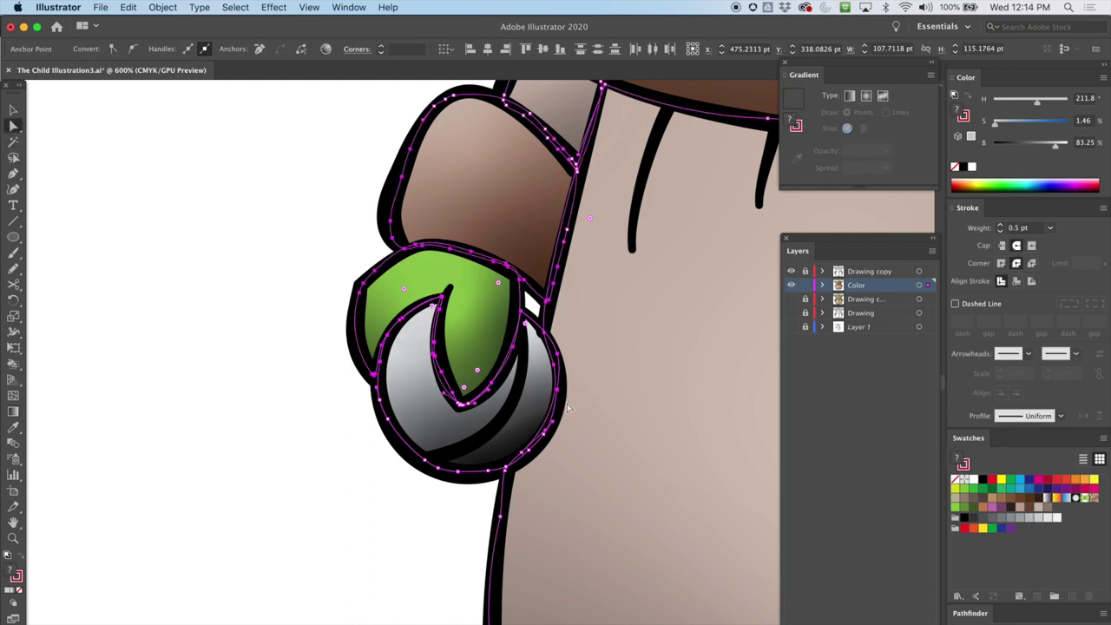
key("super+minus")
key("super+minus")
key("super+minus")
key("super+minus")
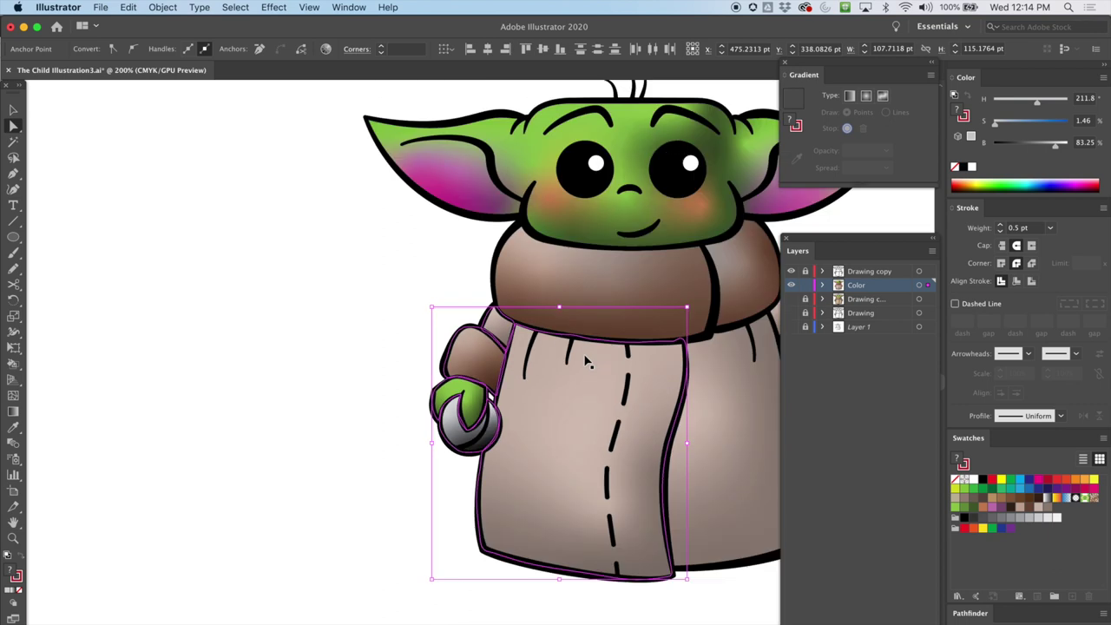
left_click_drag(560, 436, 411, 449)
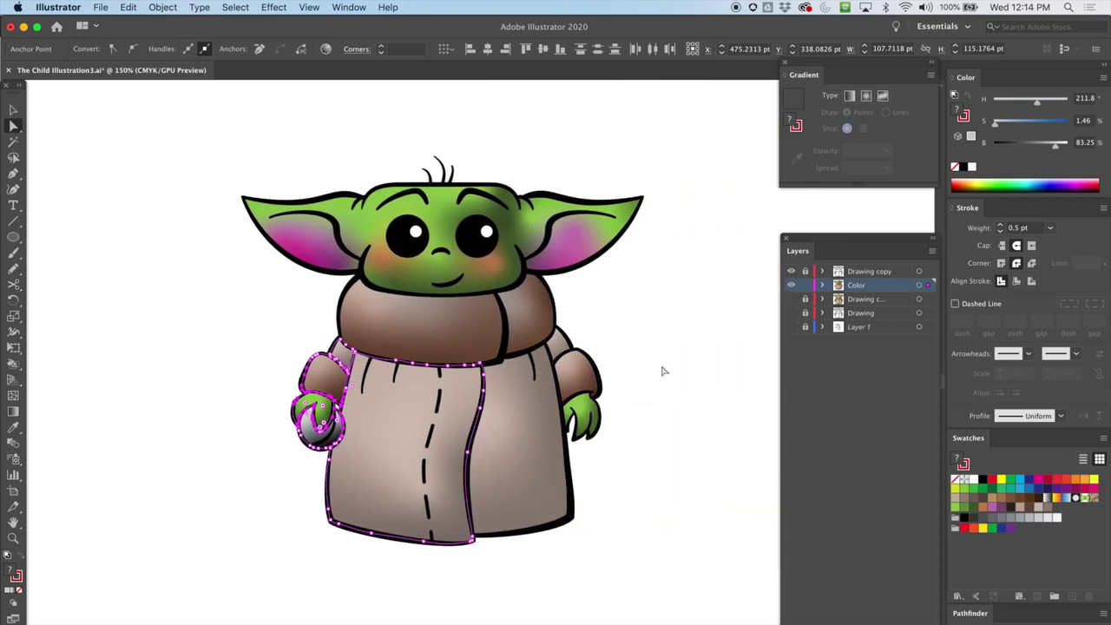
left_click(662, 372)
left_click(348, 243)
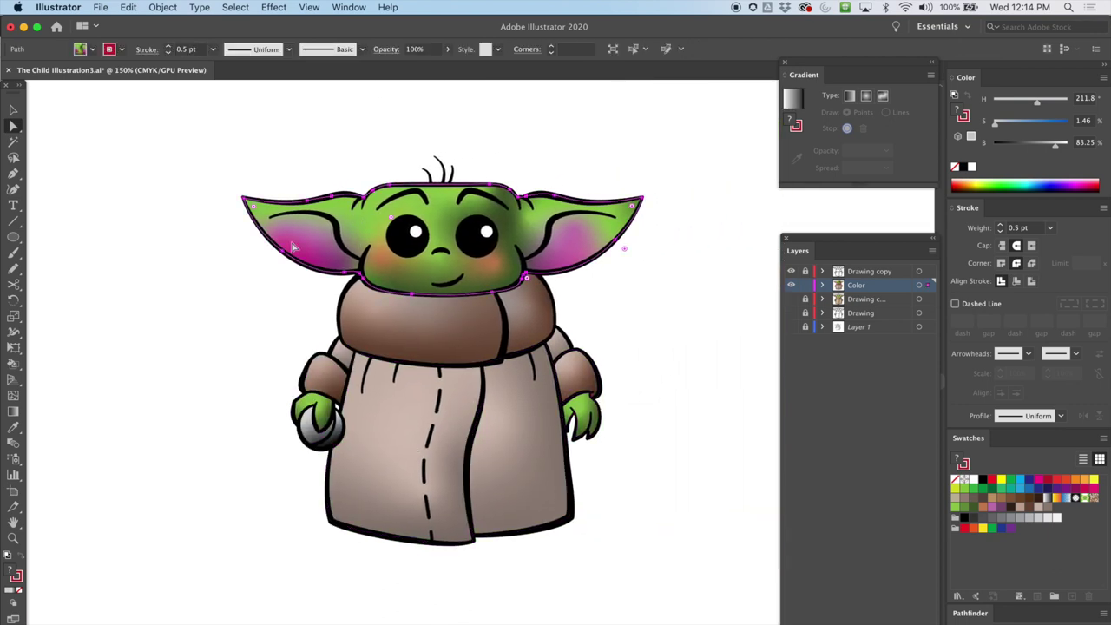
left_click(884, 101)
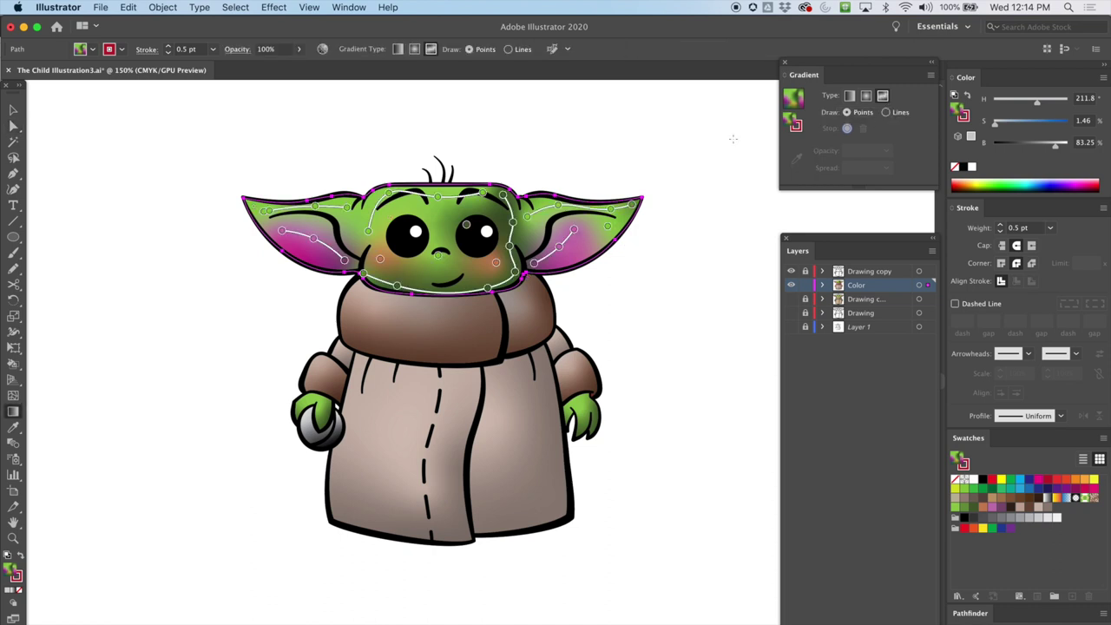
key("super+equal")
key("super+equal")
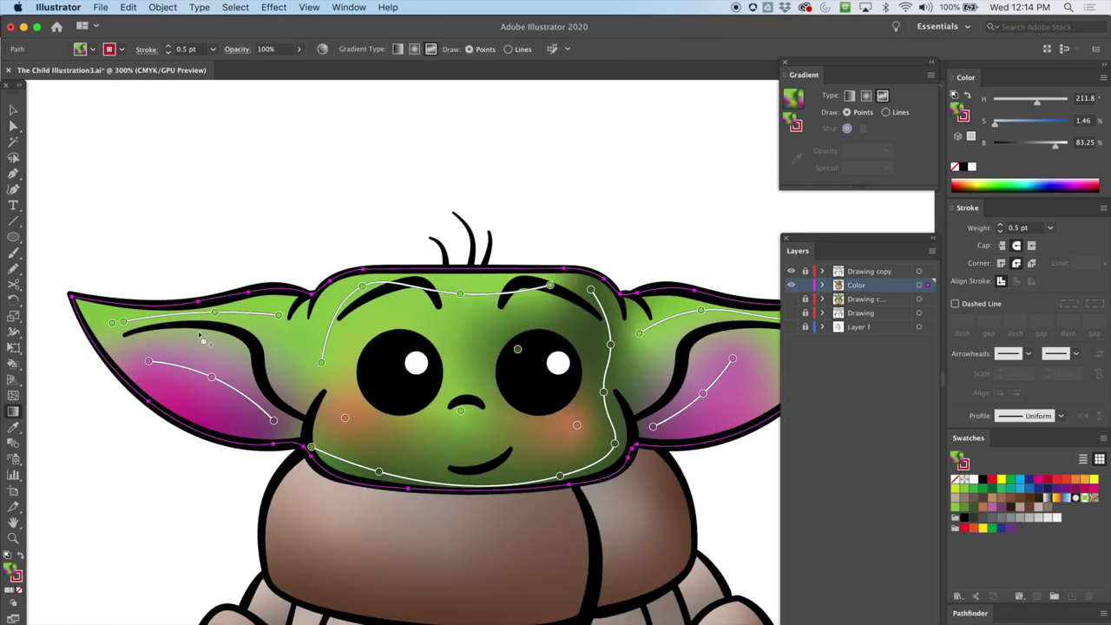
Step: Reposition the three connected pink stops in the left ear so their line curves lower along the inner ear
left_click_drag(150, 367, 160, 352)
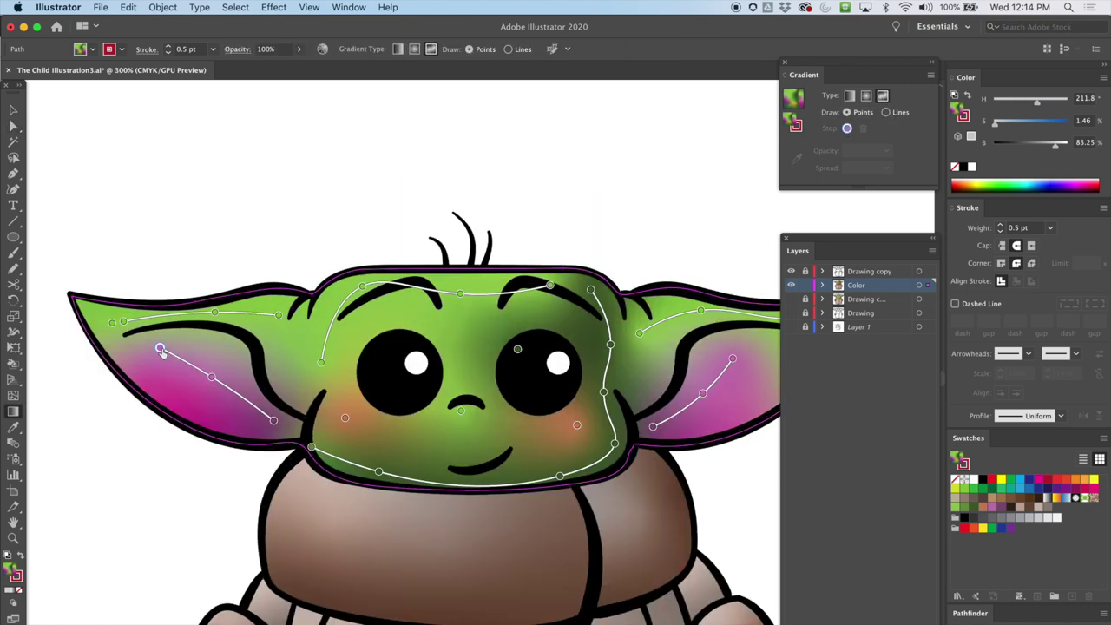
left_click(211, 380)
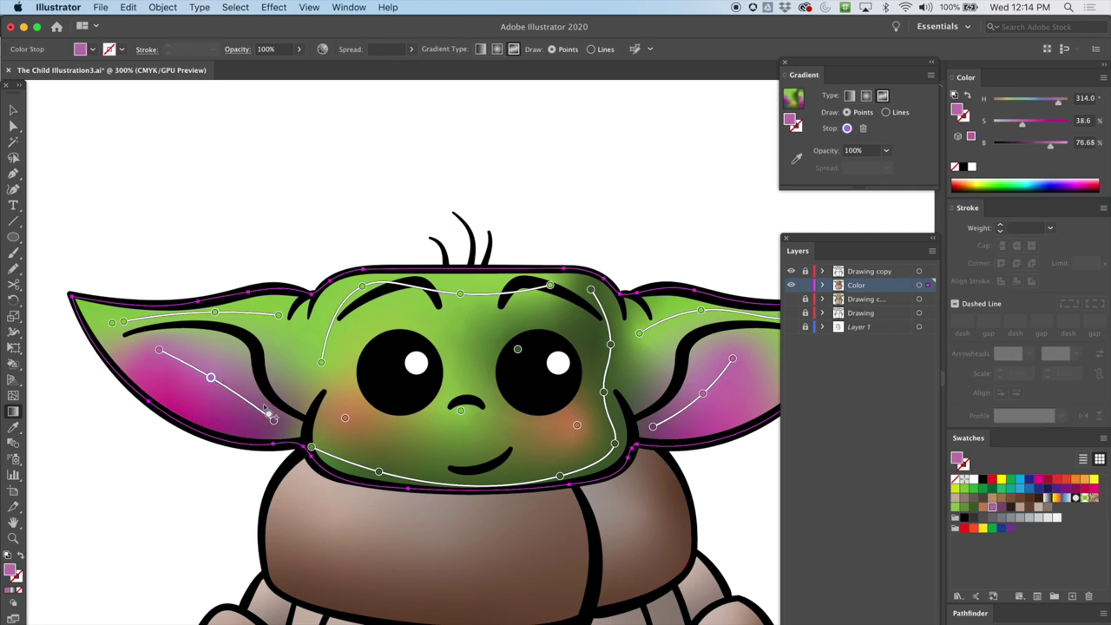
left_click_drag(211, 380, 199, 392)
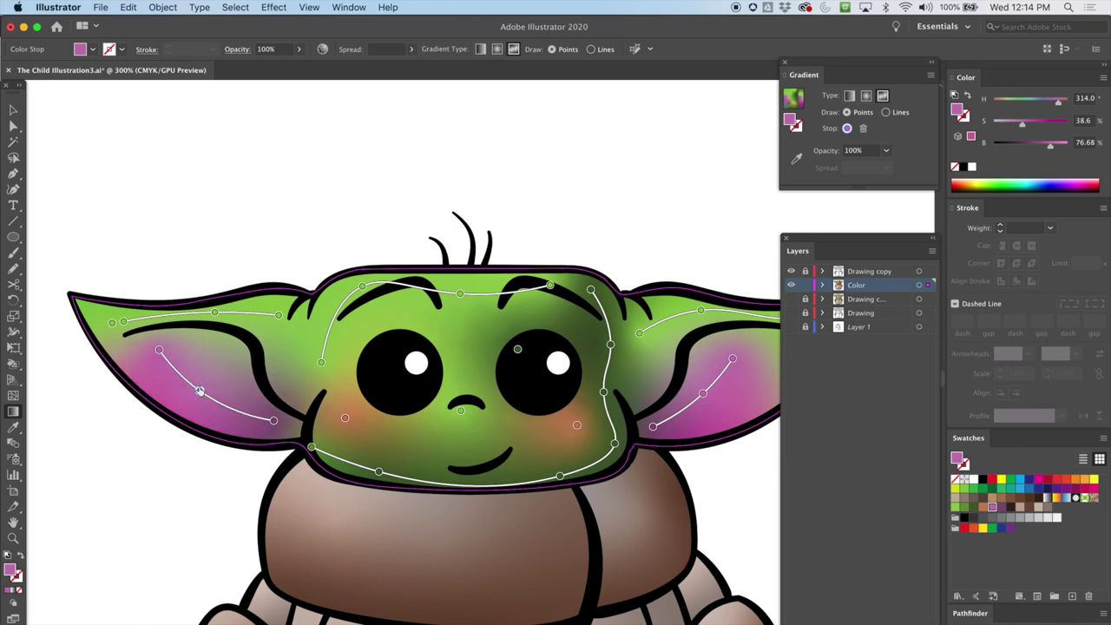
double_click(274, 420)
left_click(277, 425)
left_click_drag(273, 422, 282, 424)
left_click_drag(159, 350, 201, 399)
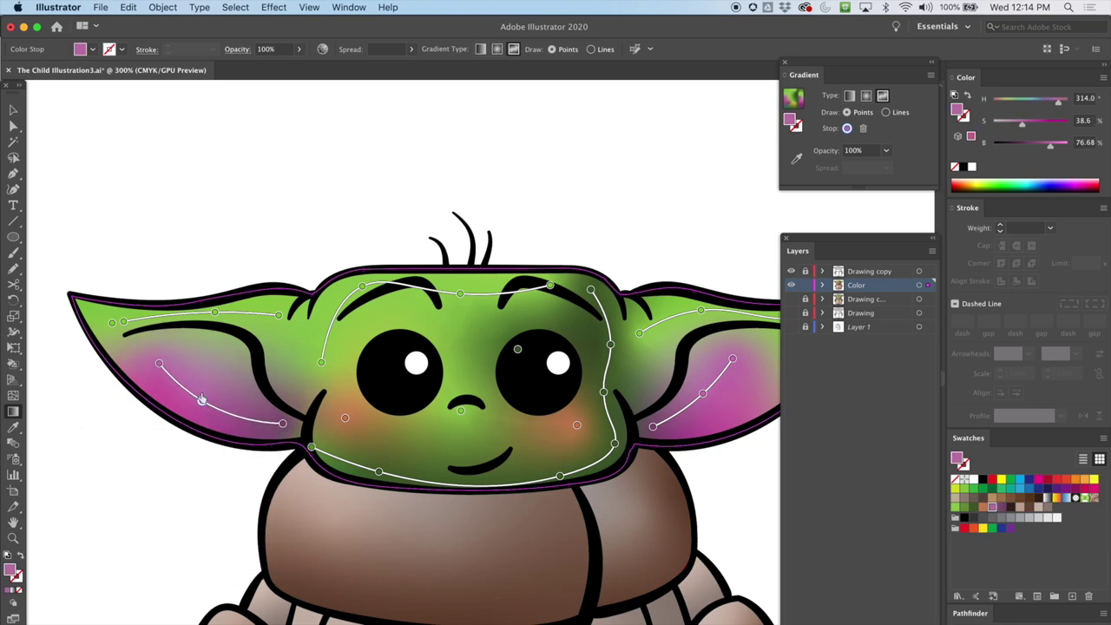
left_click_drag(159, 363, 166, 377)
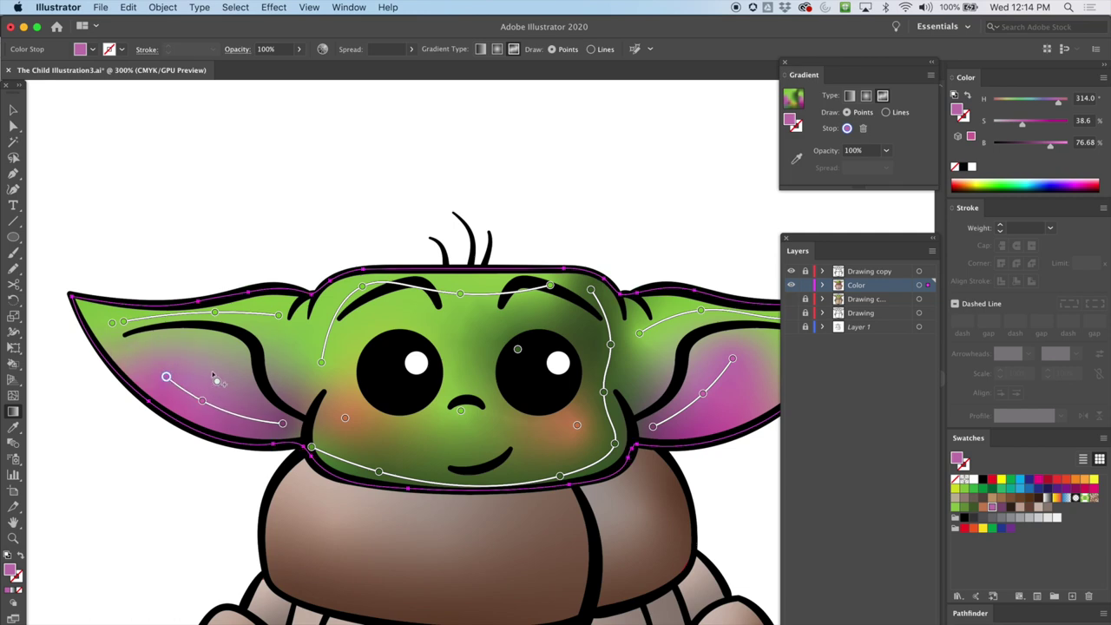
Step: Shift the right ear's outermost pink stop slightly outward and move the separate green stop closer to the ear's outer edge
key("space")
left_click_drag(497, 430, 381, 407)
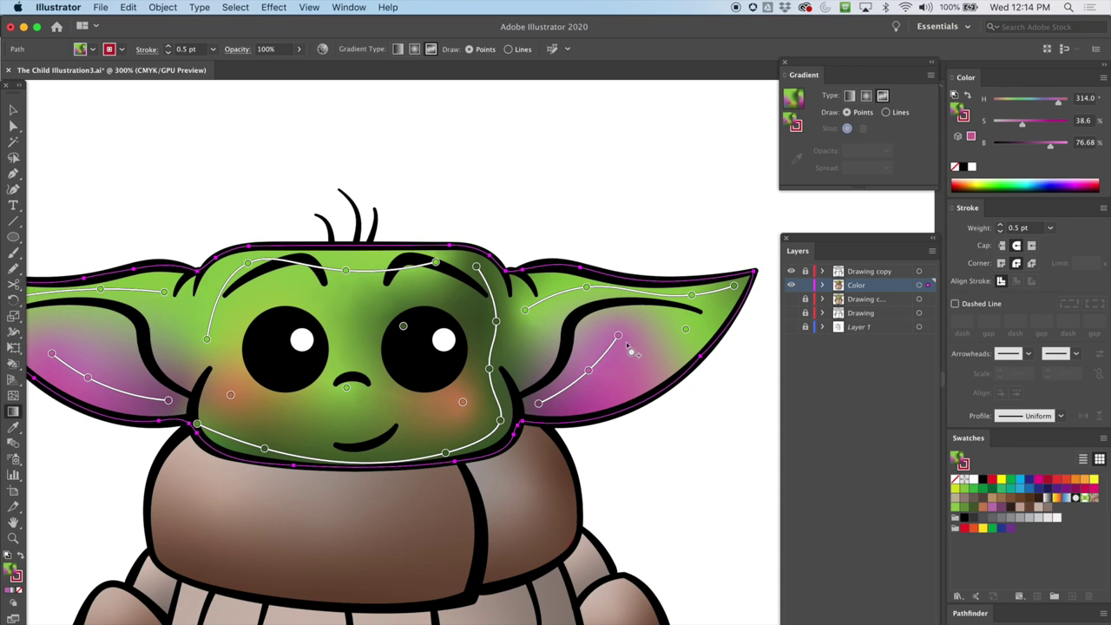
mouse_move(618, 335)
left_mouse_down()
mouse_move(653, 352)
mouse_move(630, 341)
left_mouse_up()
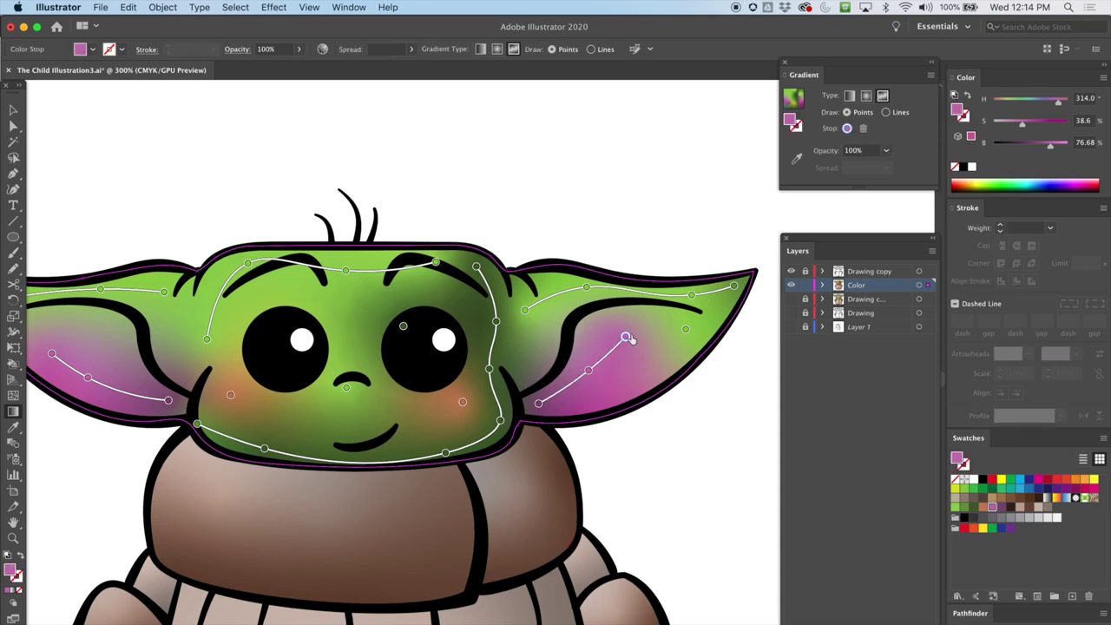
double_click(688, 328)
left_click(687, 332)
double_click(687, 330)
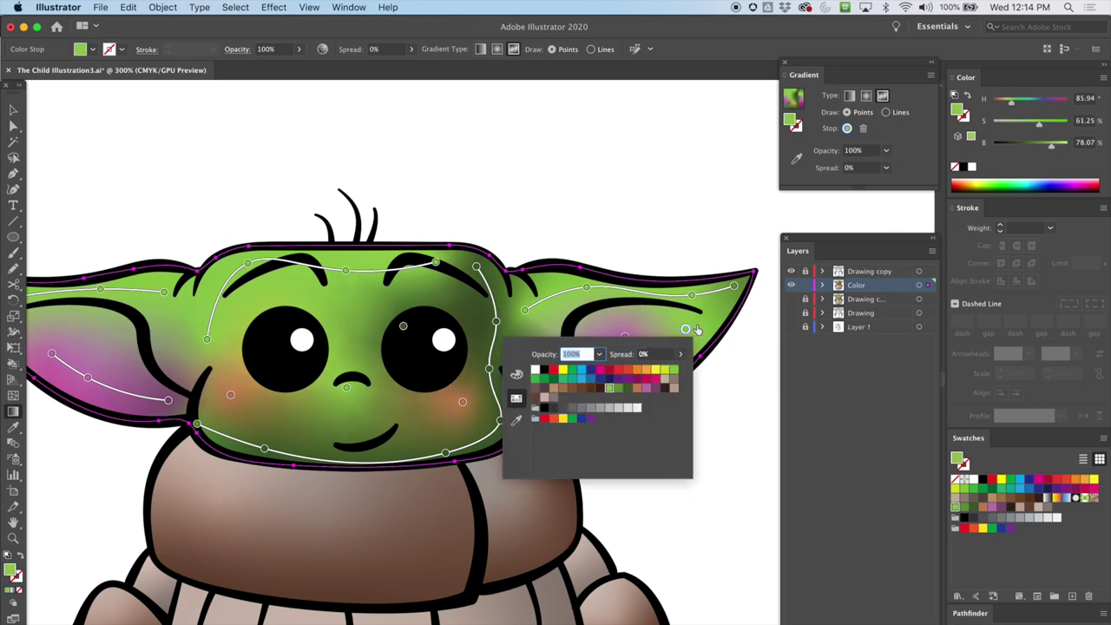
left_click_drag(686, 329, 714, 318)
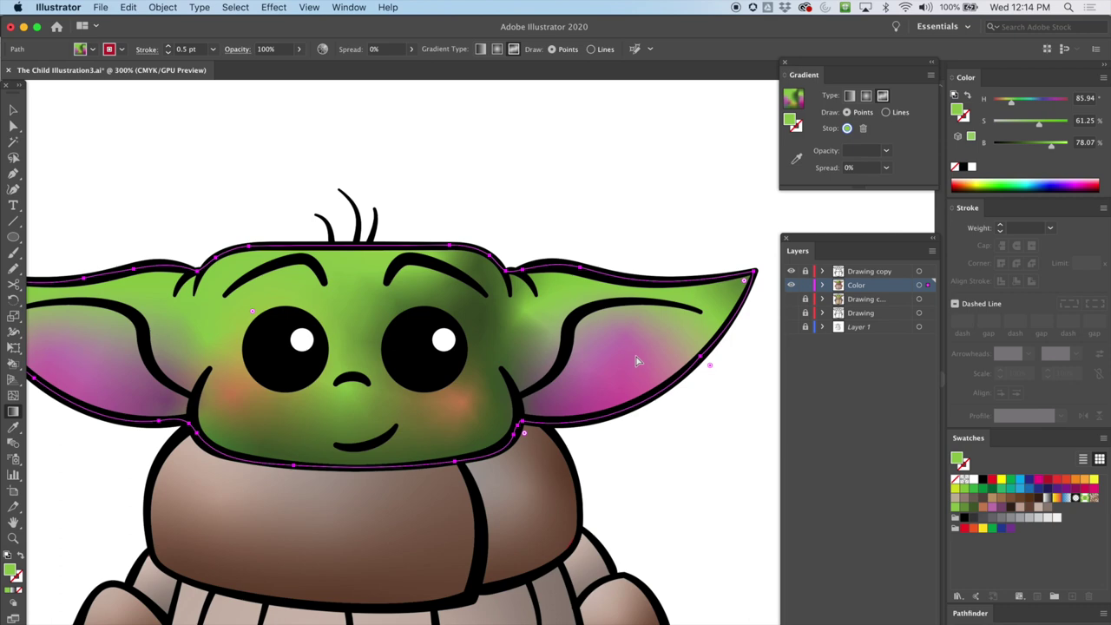
Step: Recolor both cheek stops with the same purplish-pink swatch used in the ears and deselect the head
key("super+minus")
key("super+plus")
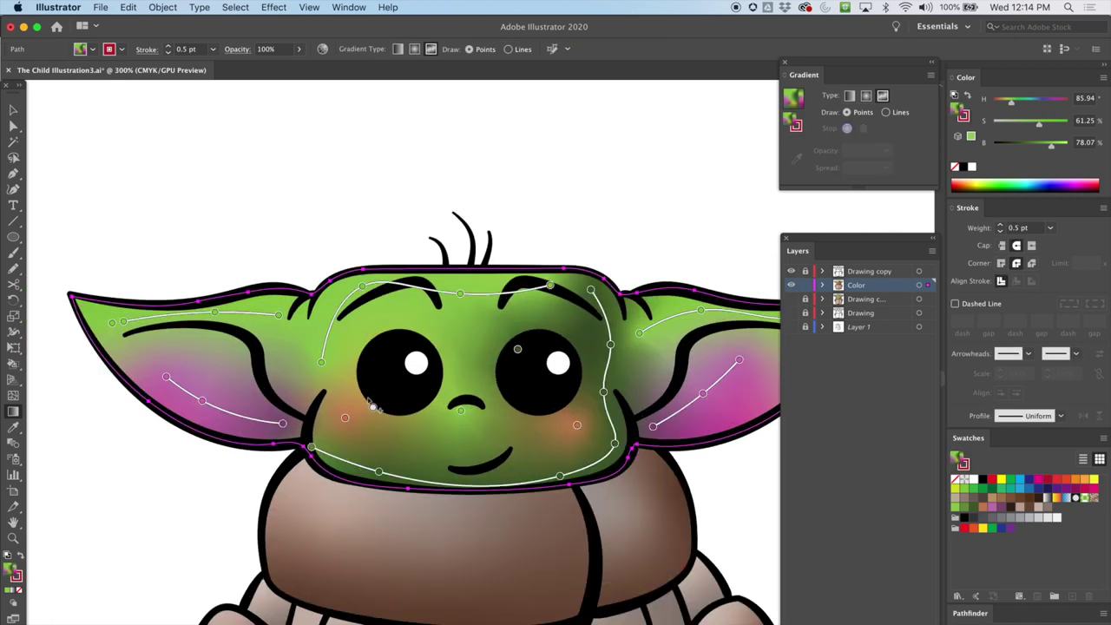
left_click(345, 419)
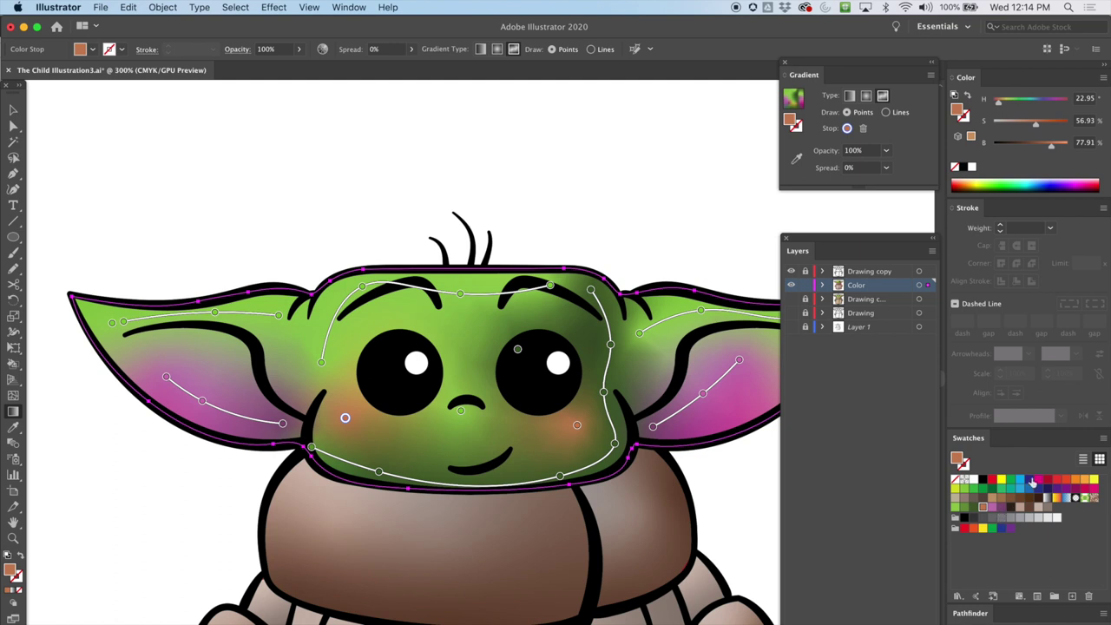
left_click(993, 507)
left_click(578, 426)
left_click(992, 507)
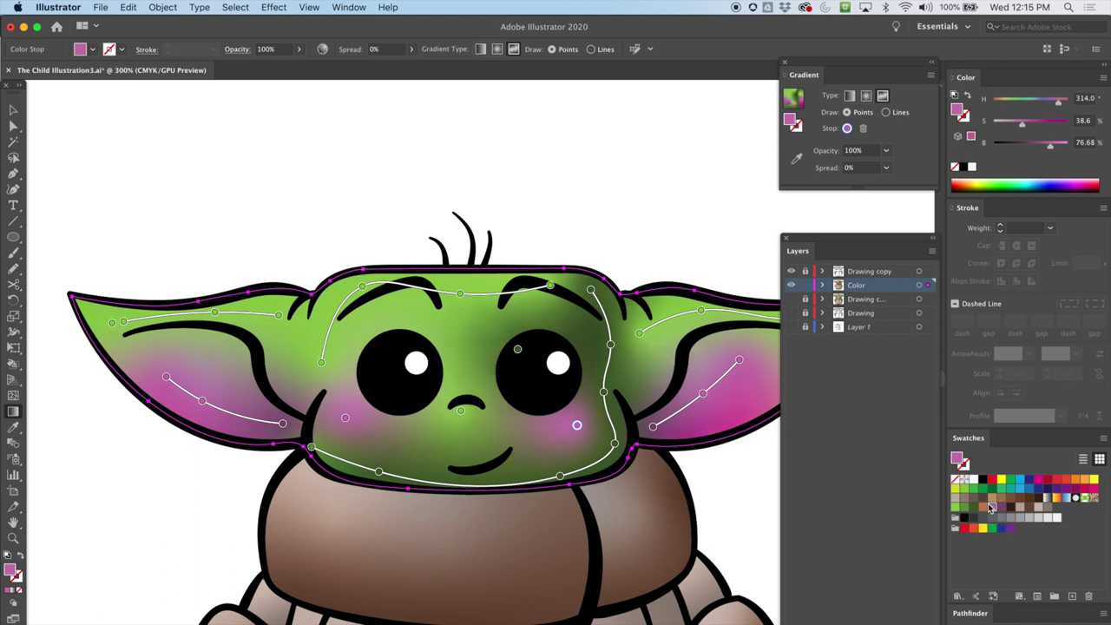
key("v")
left_click(128, 150)
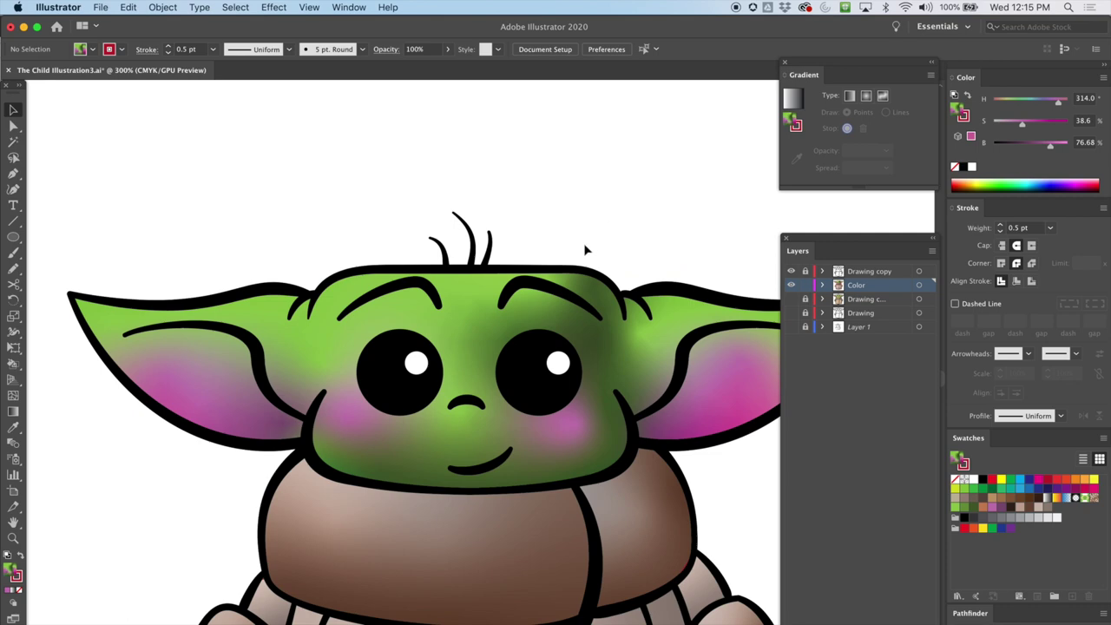
key("super+1")
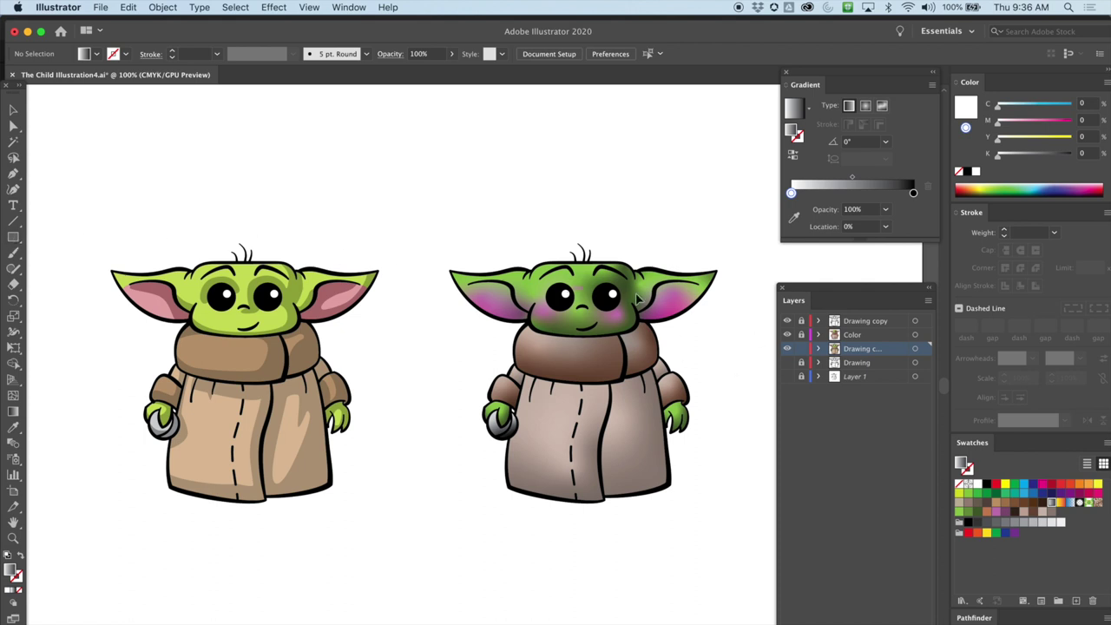
Step: Toggle the visibility of the Drawing copy layer beneath Color off and on, and expand it to list its contents
left_click(789, 350)
left_click(788, 349)
left_click(818, 349)
Step: Draw a gradient-filled circle about 26 pt in diameter in the empty area beside the flat-shaded character's left collar edge
key("super+=")
key("super+=")
key("super+=")
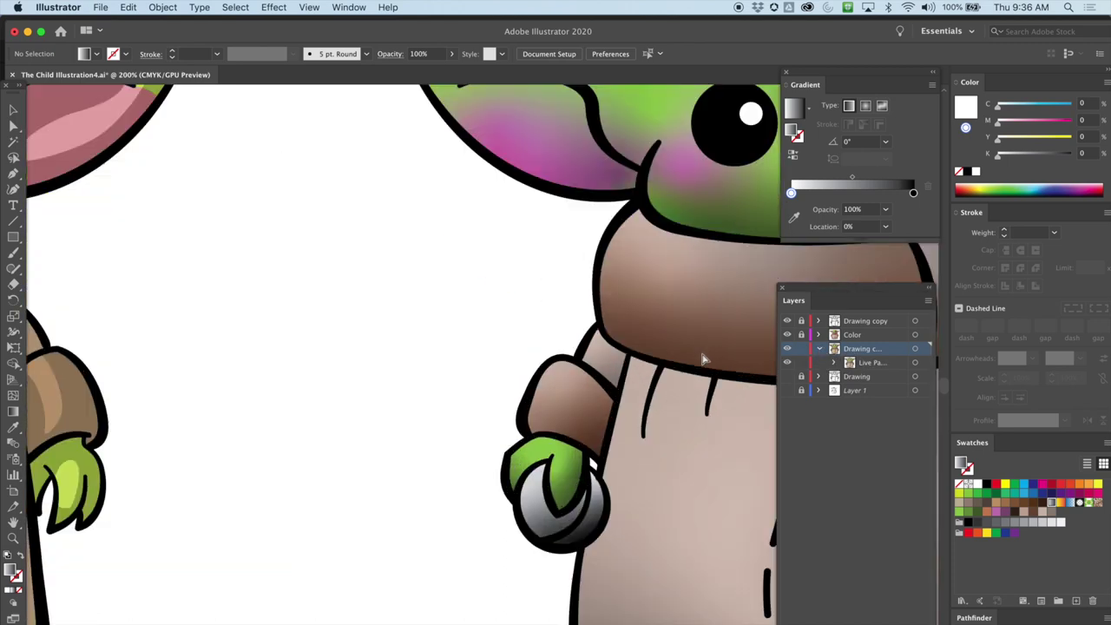
left_click_drag(293, 315, 655, 447)
left_click_drag(323, 327, 555, 348)
scroll(555, 347, "right", 5)
scroll(555, 348, "up", 1)
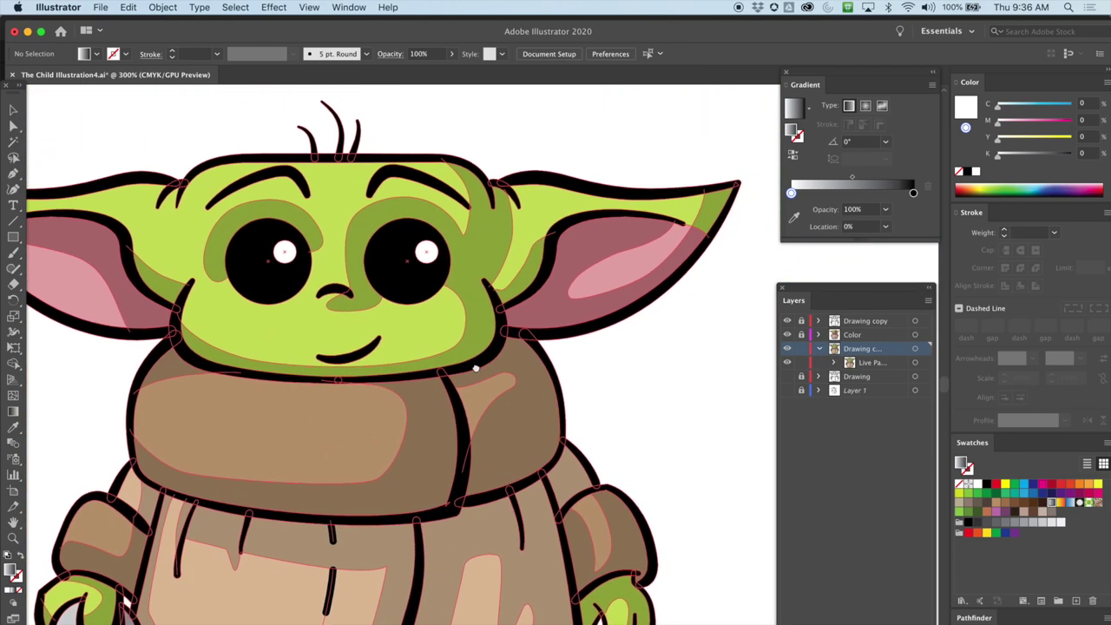
scroll(471, 367, "left", 2)
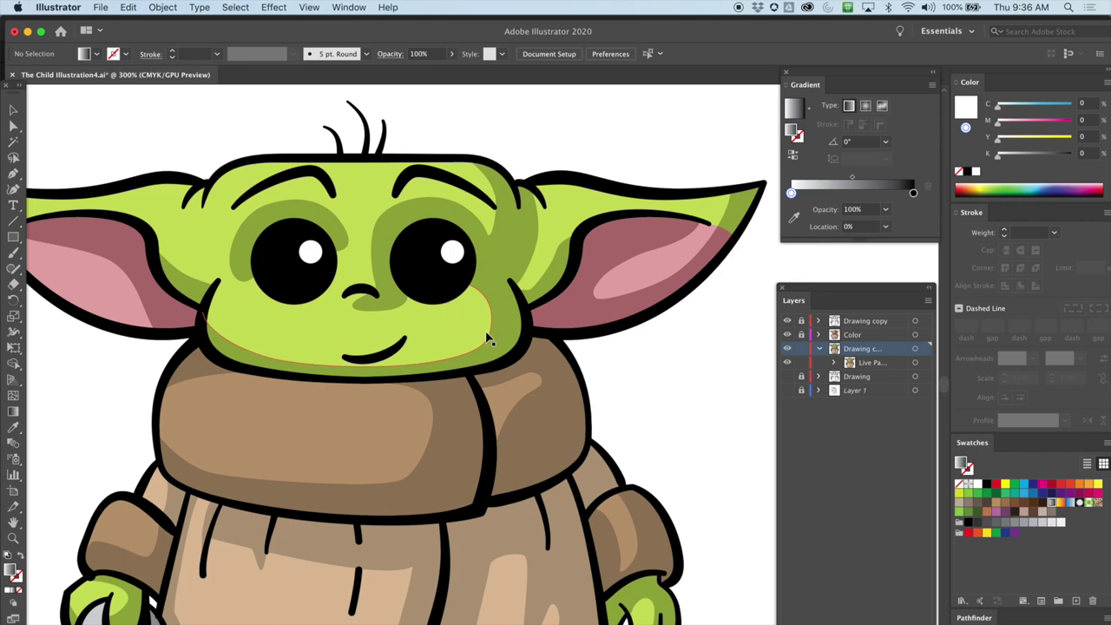
scroll(489, 338, "down", 2)
scroll(489, 338, "left", 2)
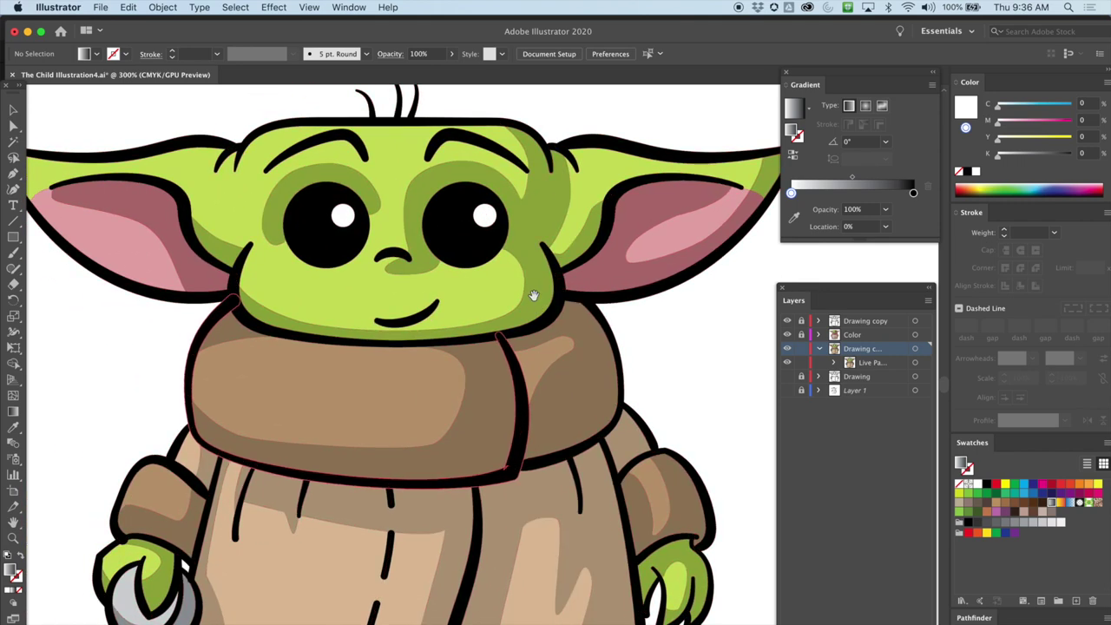
left_click(16, 239)
left_click(74, 272)
left_click_drag(66, 331, 157, 417)
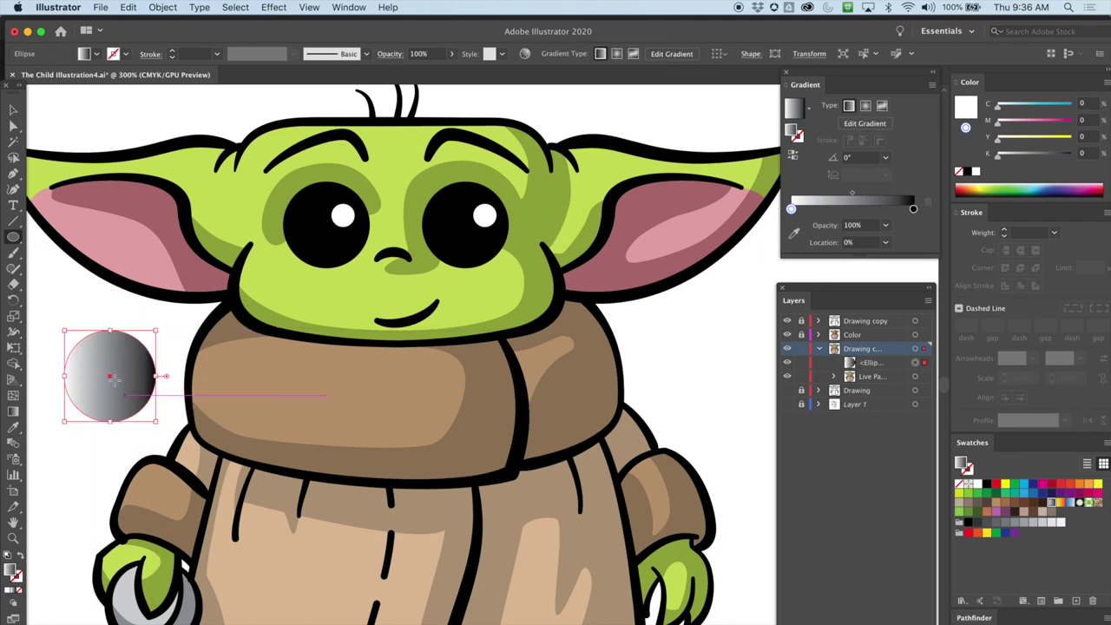
Step: Give the circle a radial gradient and color its center stop orange-red, with the color sliders switched to HSB
left_click(98, 55)
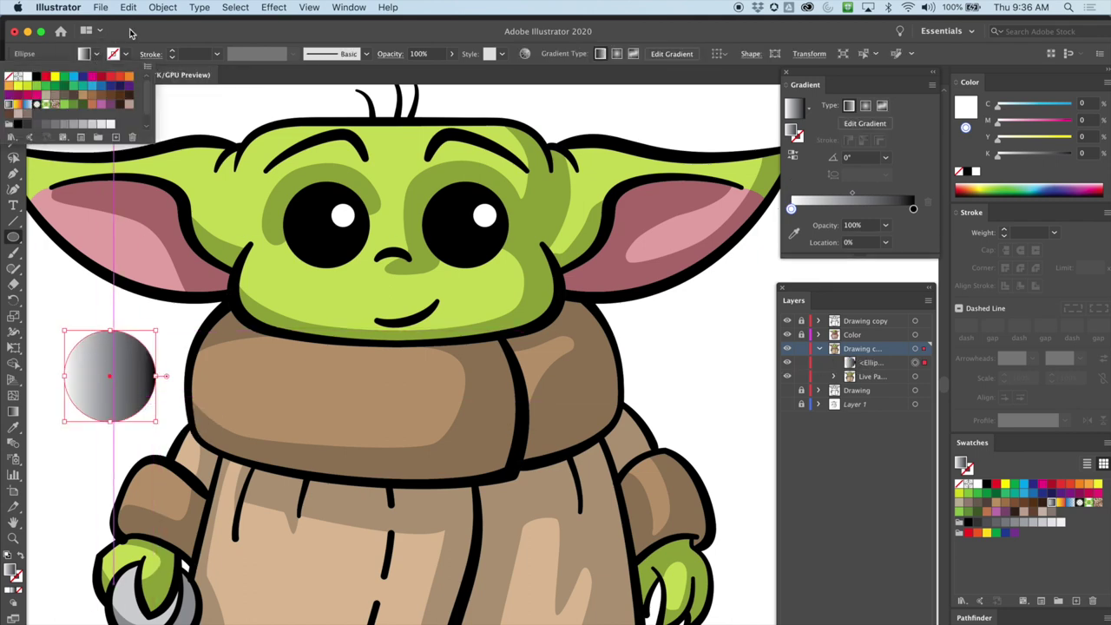
left_click(866, 108)
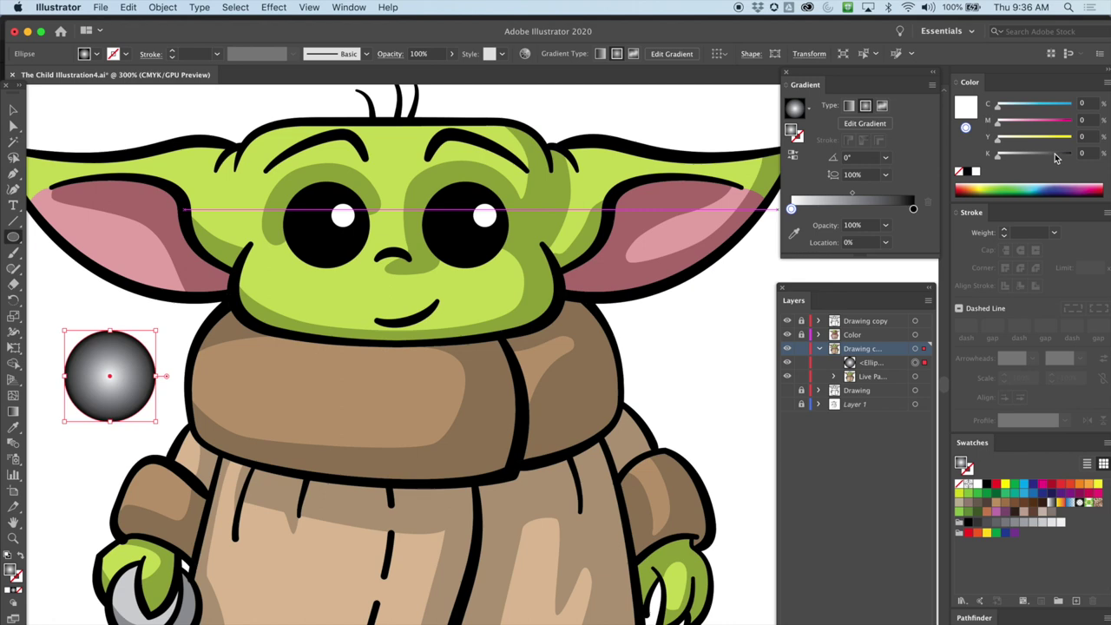
left_click(1103, 76)
left_click(1028, 131)
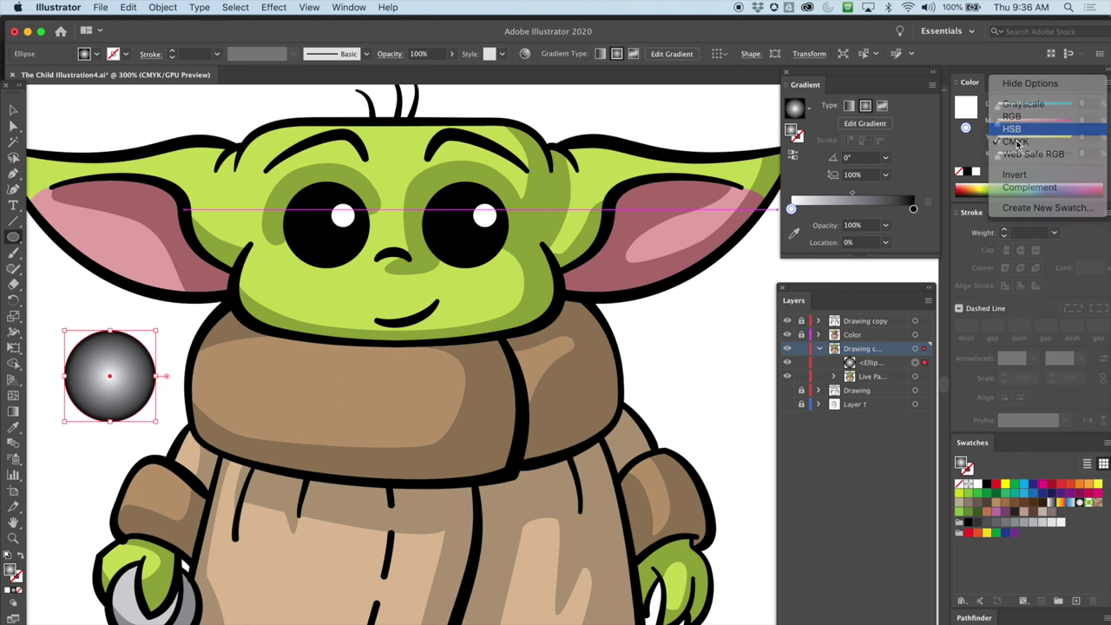
left_click(971, 188)
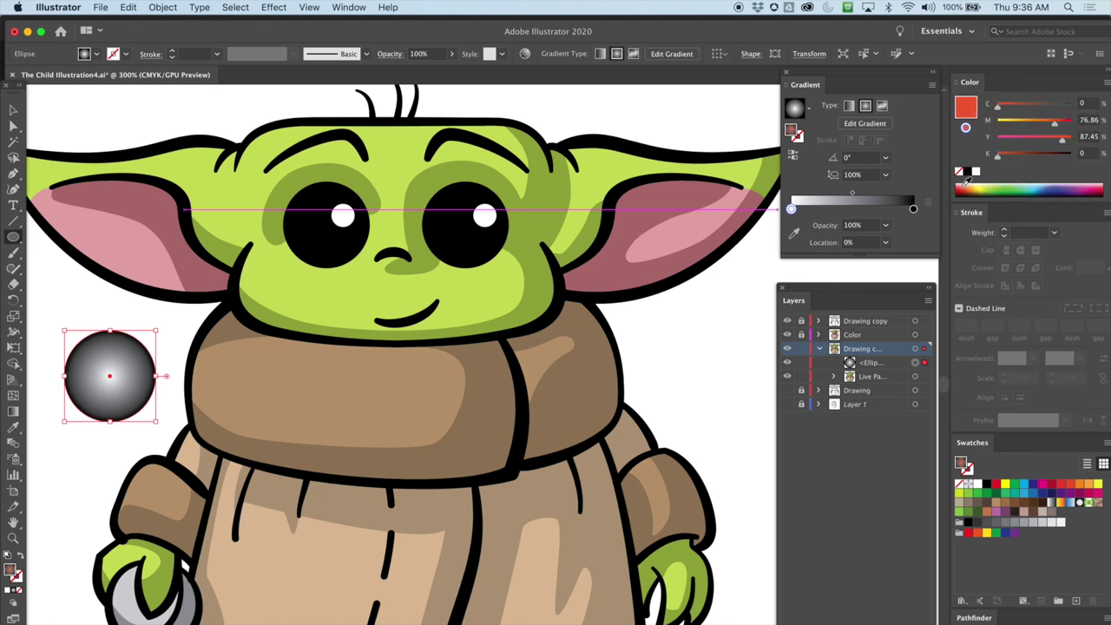
Step: Try a solid red swatch as the circle's fill and reapply the radial gradient
left_click(995, 484)
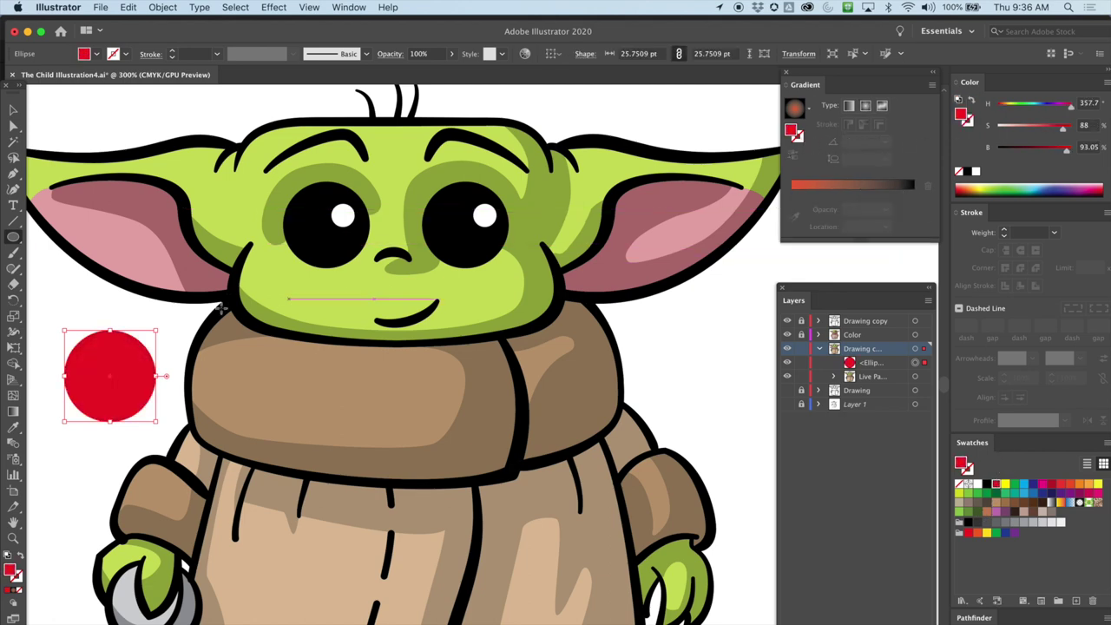
left_click(14, 110)
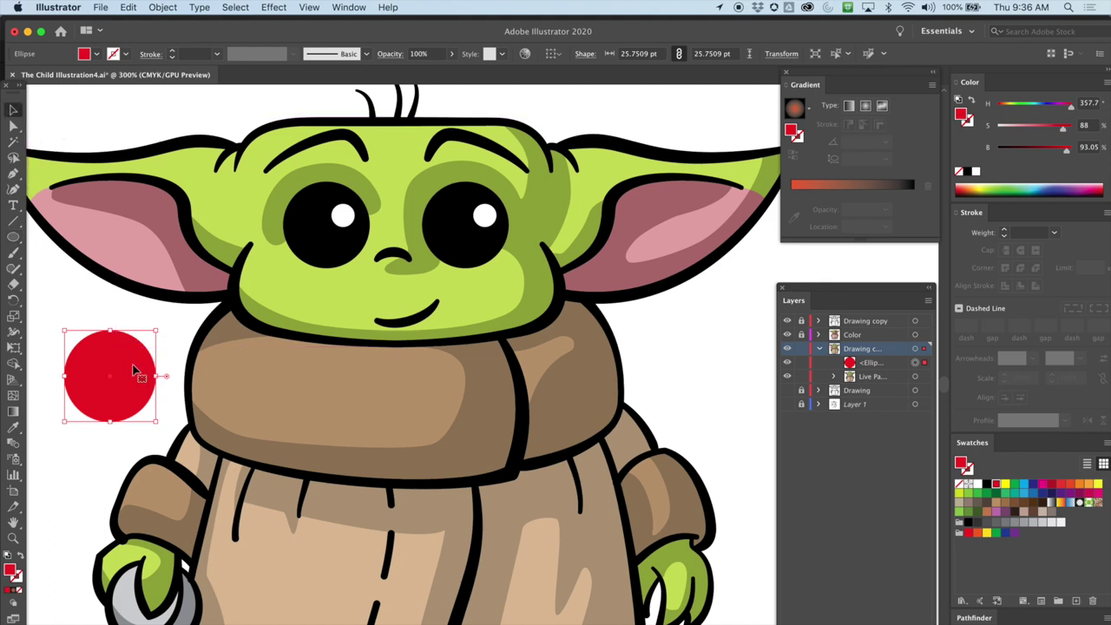
left_click(865, 106)
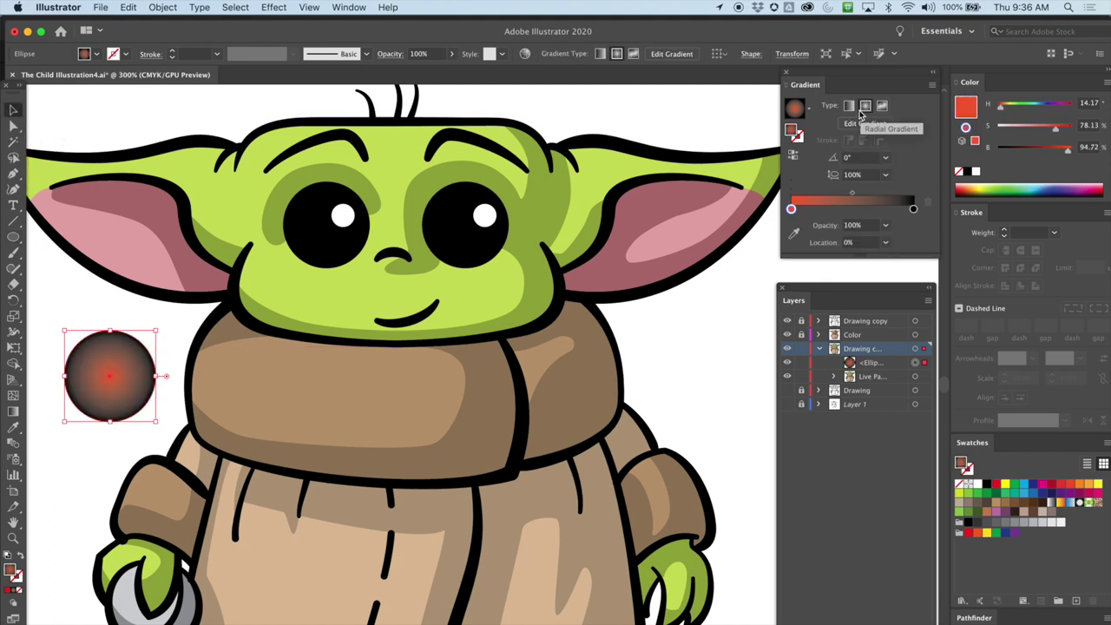
Step: Set the opacity of the radial gradient's outer black stop to 0%
left_click(914, 211)
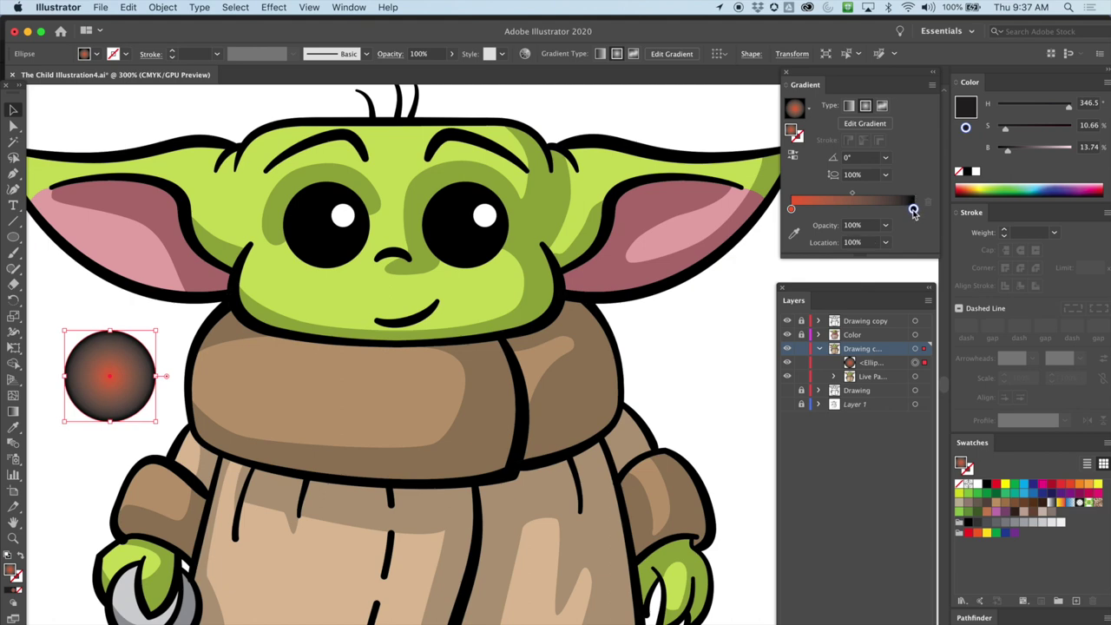
left_click(886, 225)
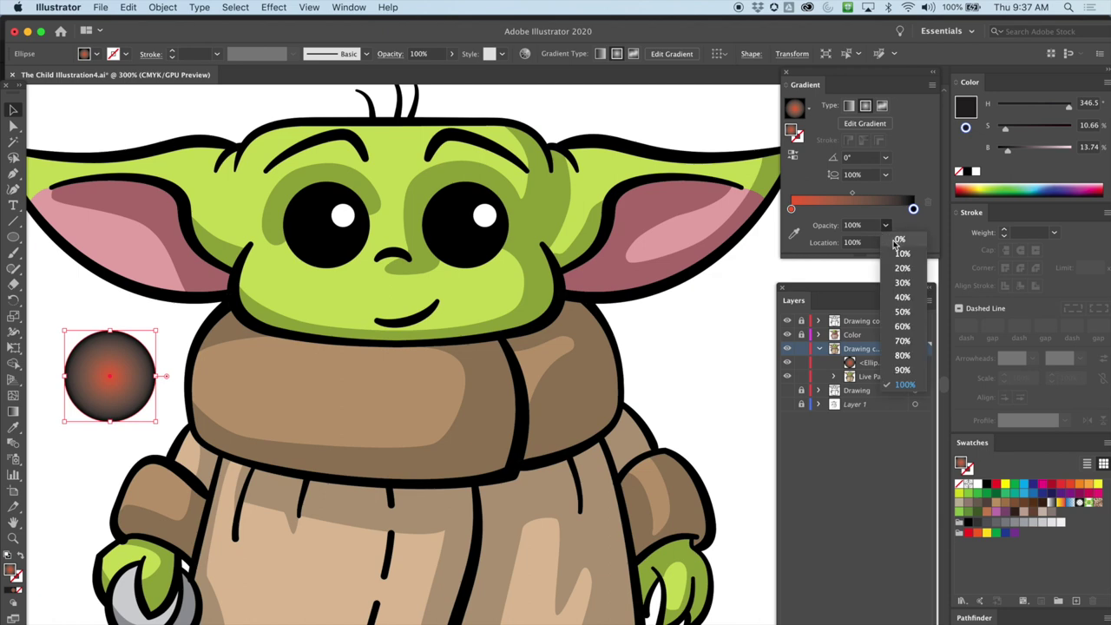
left_click(897, 243)
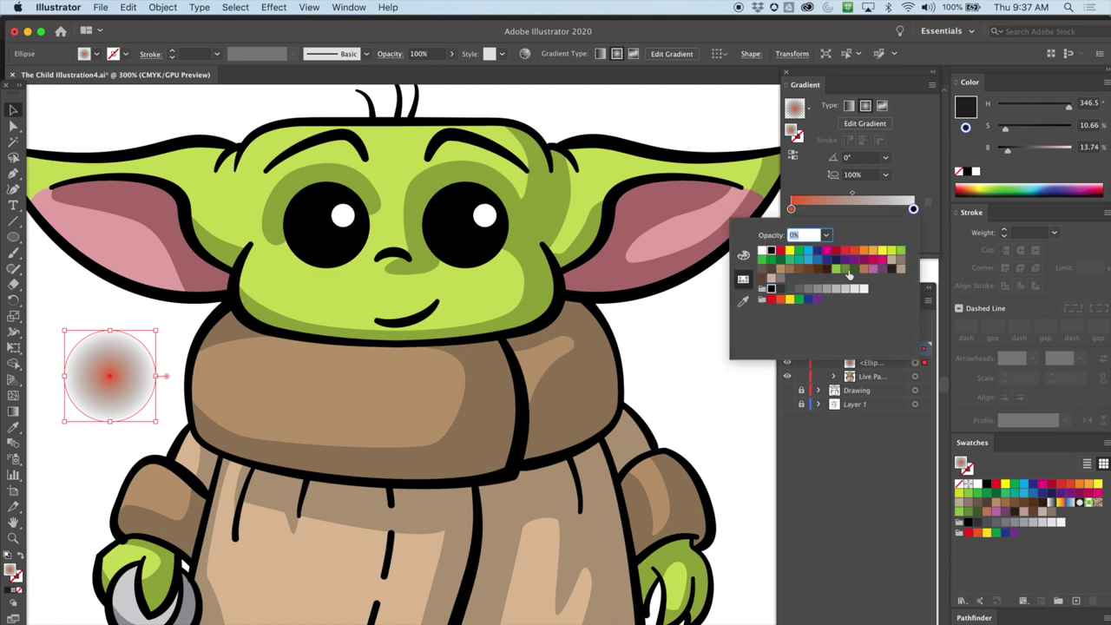
Step: Recolor the radial gradient's transparent outer stop green and move the circle onto the flat-shaded character's left cheek
left_click(901, 253)
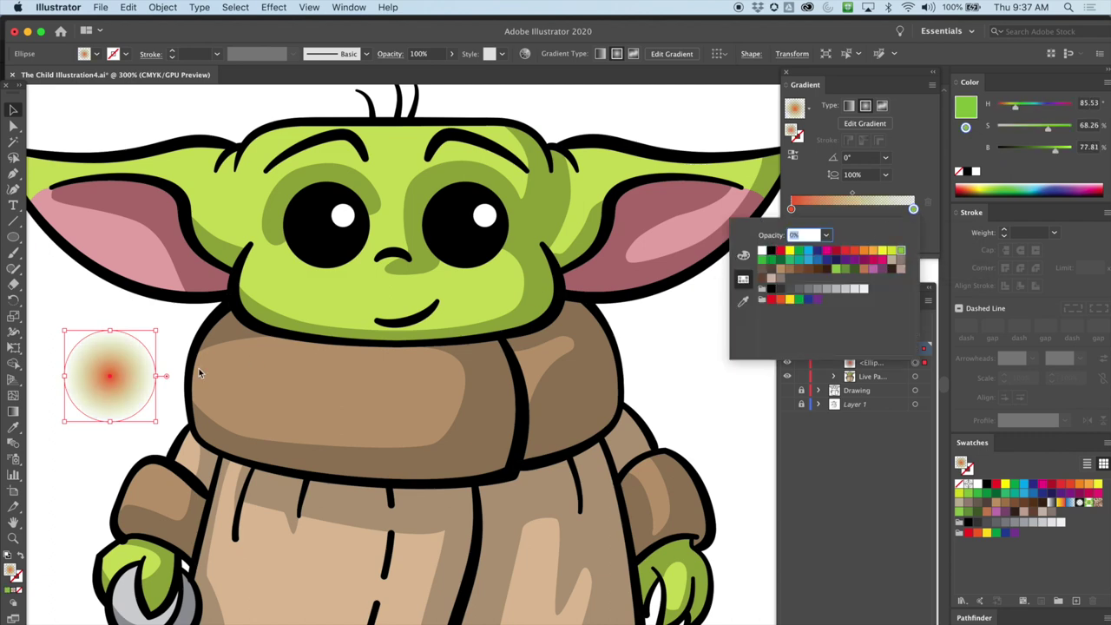
left_click(906, 183)
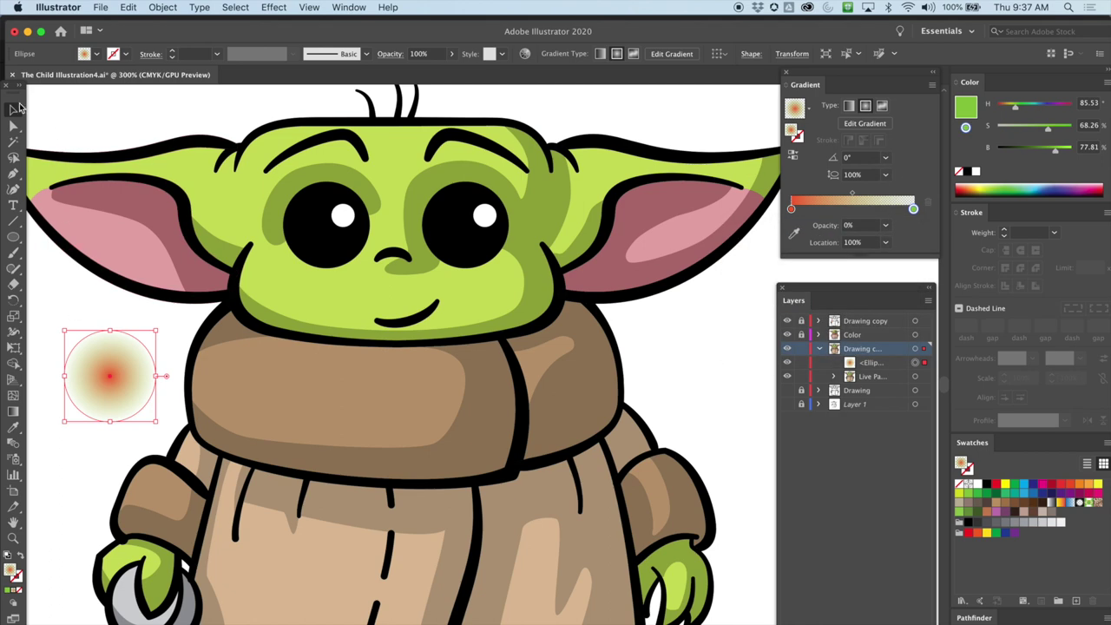
left_click_drag(110, 376, 283, 281)
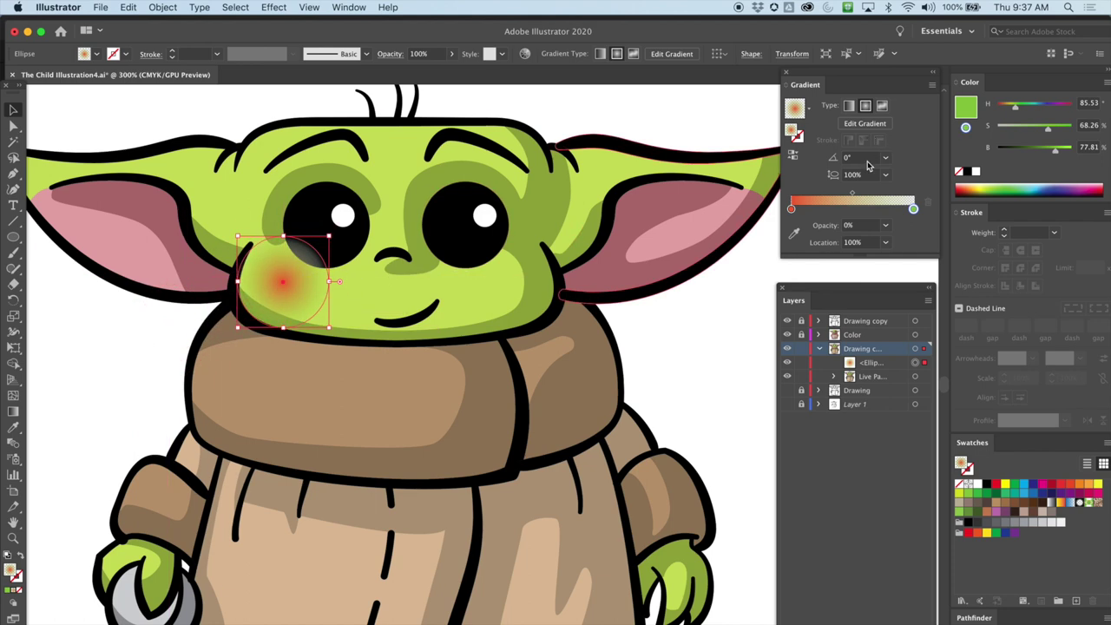
Step: Change the gradient's transparent outer stop to white and shift the gradient midpoint to about 68%
double_click(914, 211)
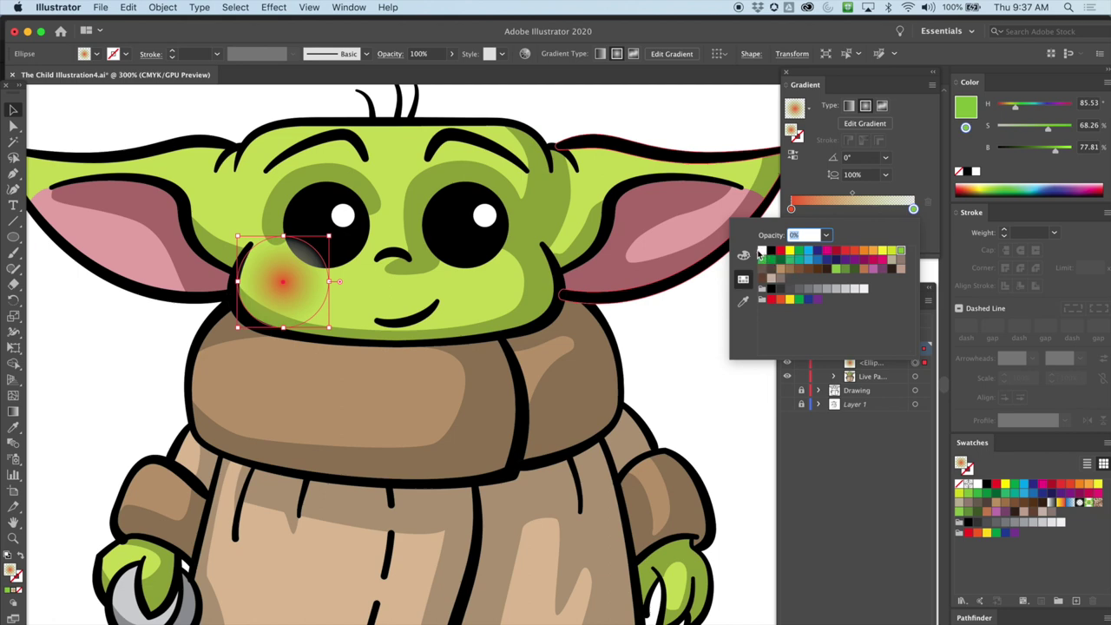
left_click(762, 252)
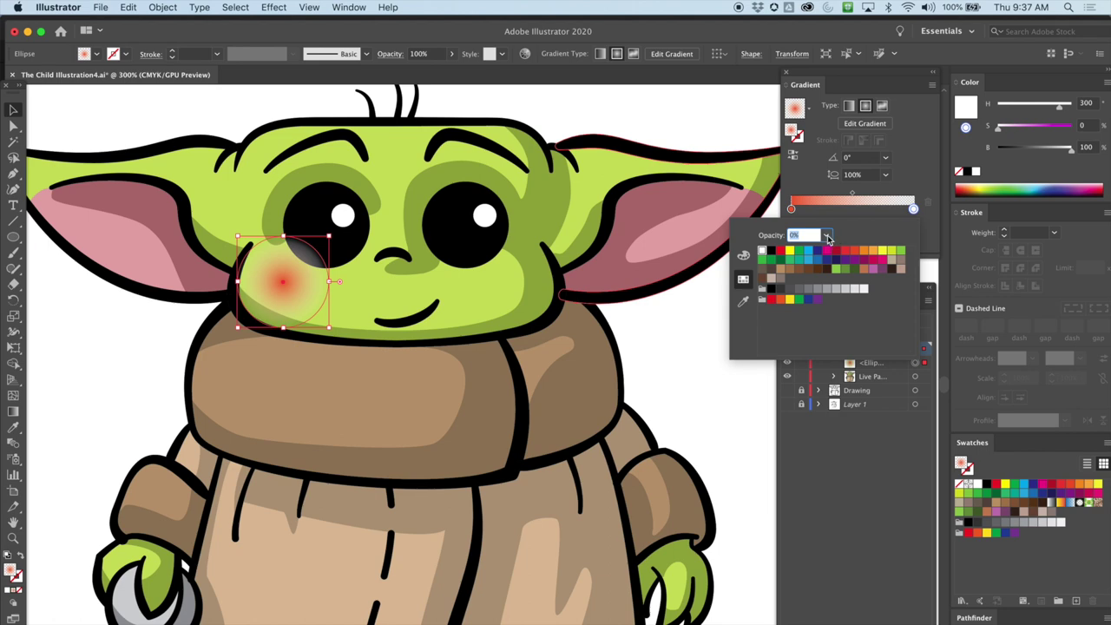
left_click(828, 237)
left_click(844, 252)
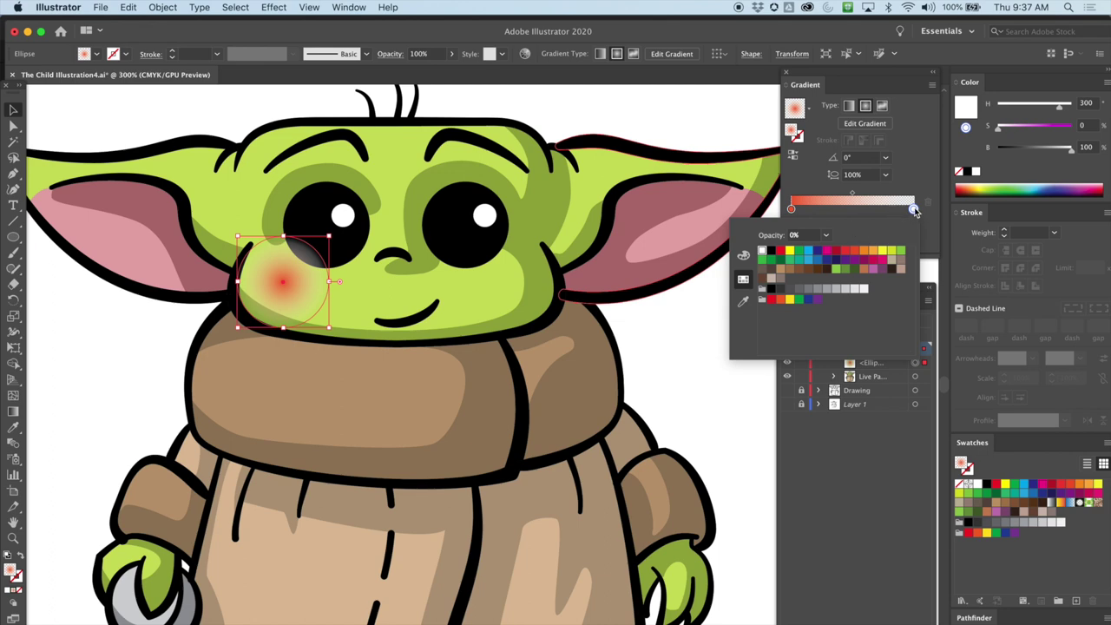
left_click(916, 211)
left_click_drag(853, 194, 875, 199)
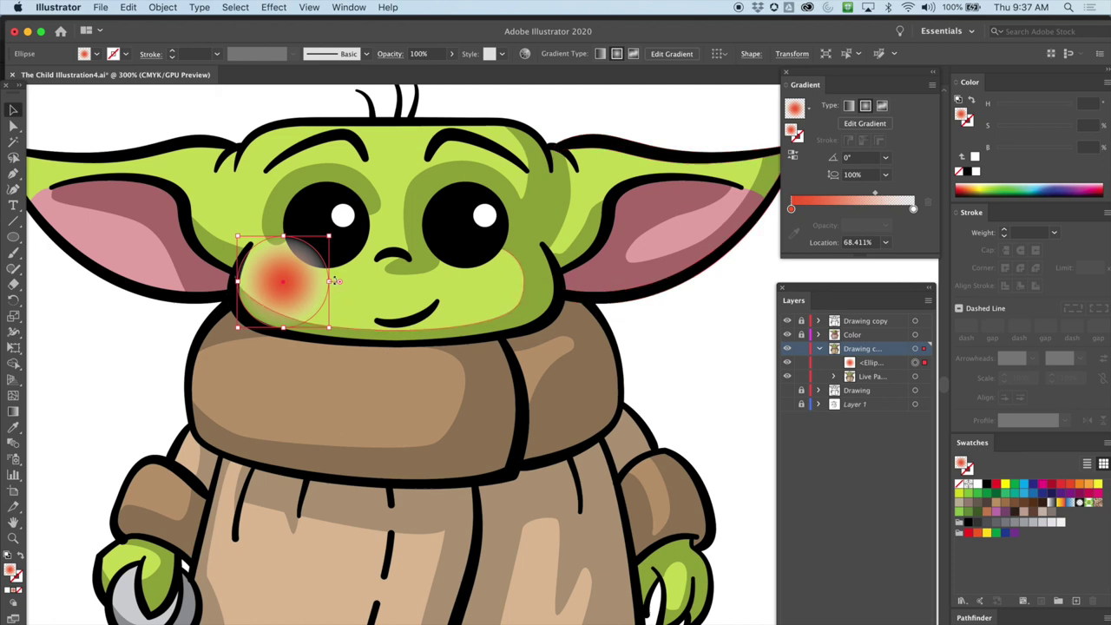
Step: Shrink the cheek circle to an oval about 23 by 21 pt and set its orange-red center stop's opacity to 50%
left_click_drag(328, 283, 296, 280)
left_click(792, 208)
left_click(883, 227)
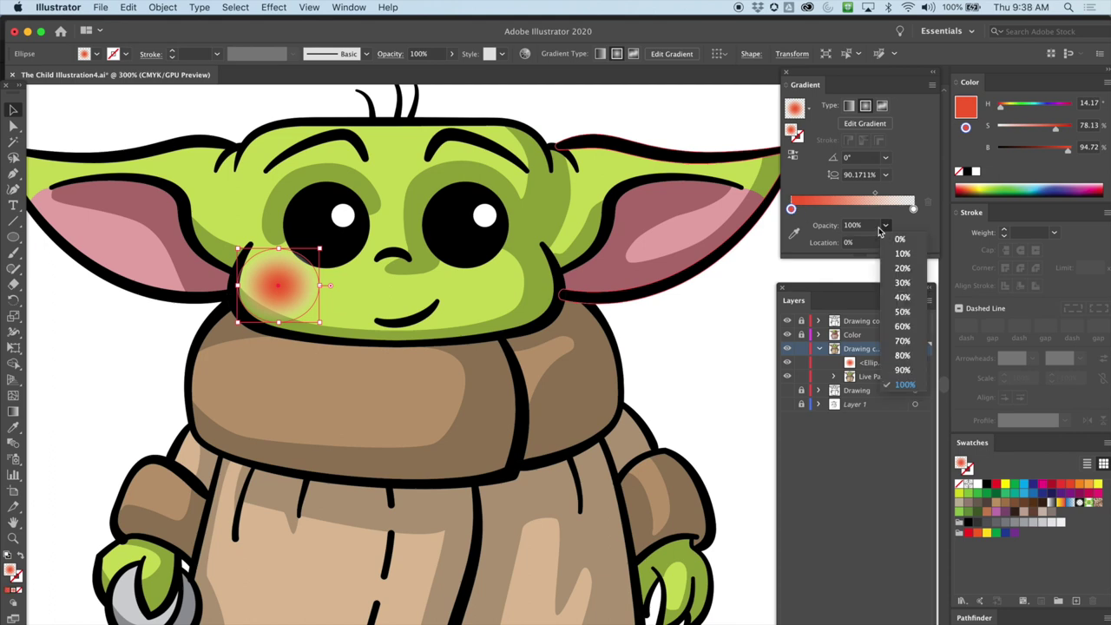
left_click(902, 312)
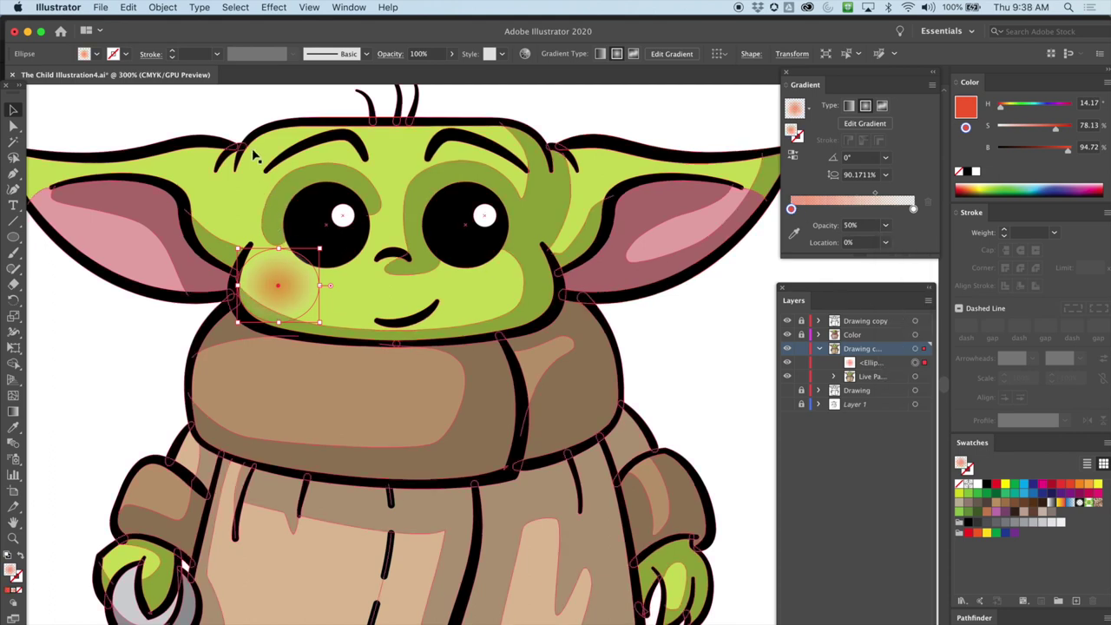
left_click(243, 117)
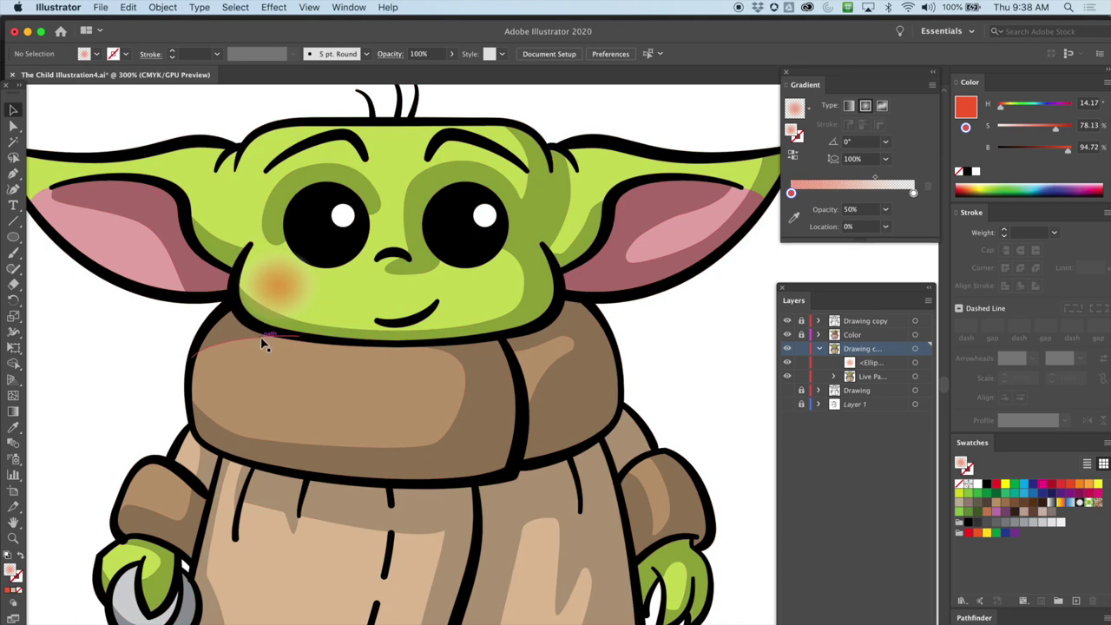
Step: Duplicate the blush oval horizontally onto the character's right cheek
left_click(284, 287)
left_click(285, 286)
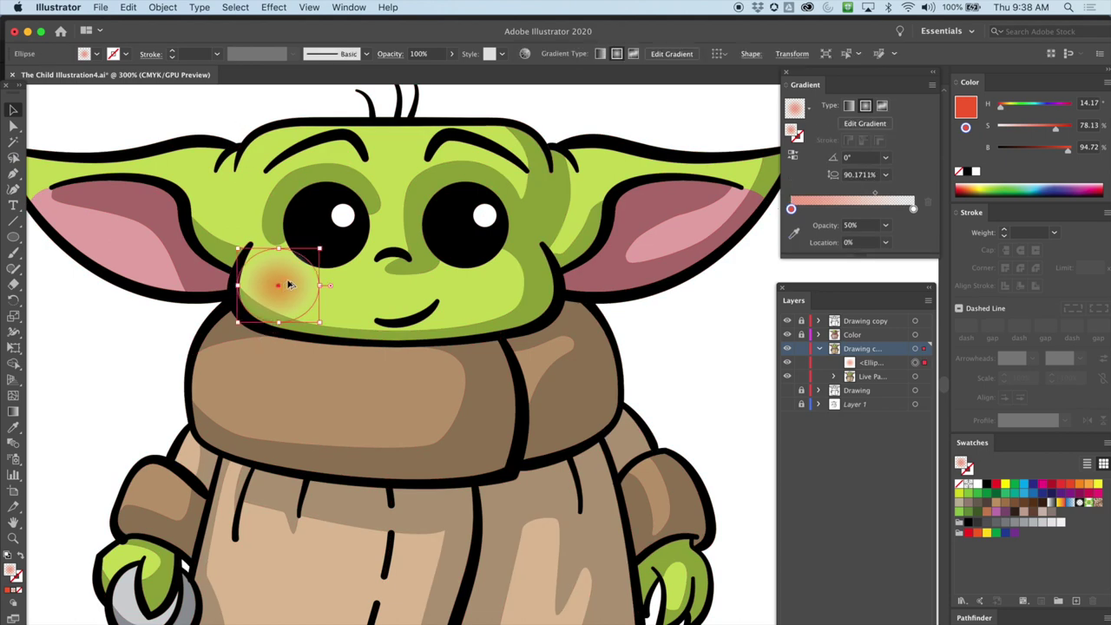
left_click_drag(297, 287, 523, 284)
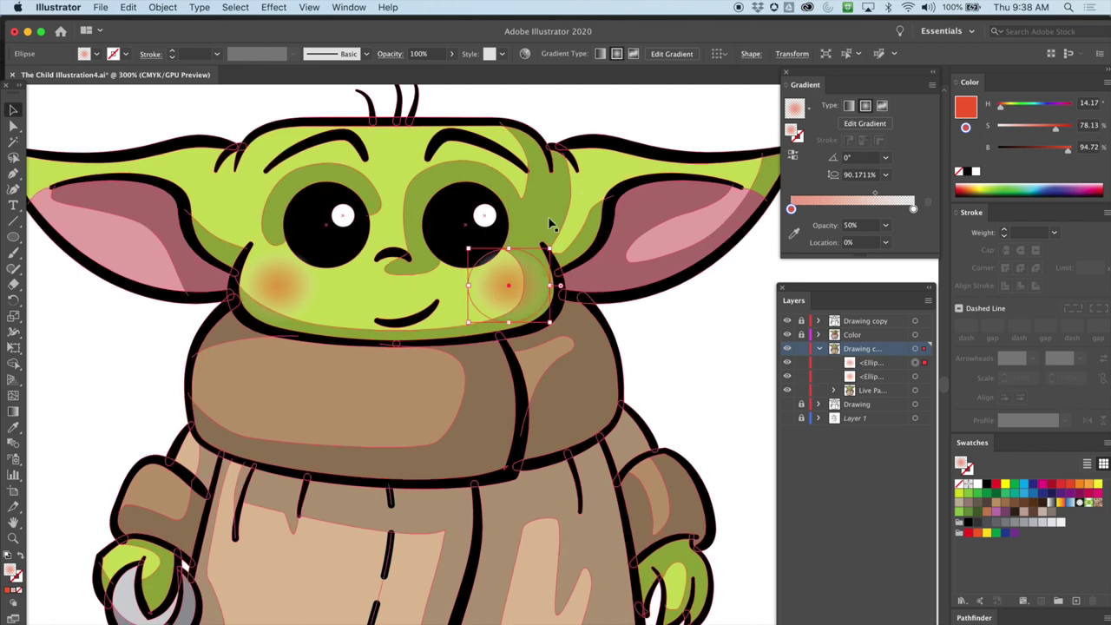
left_click(687, 131)
key("super+z")
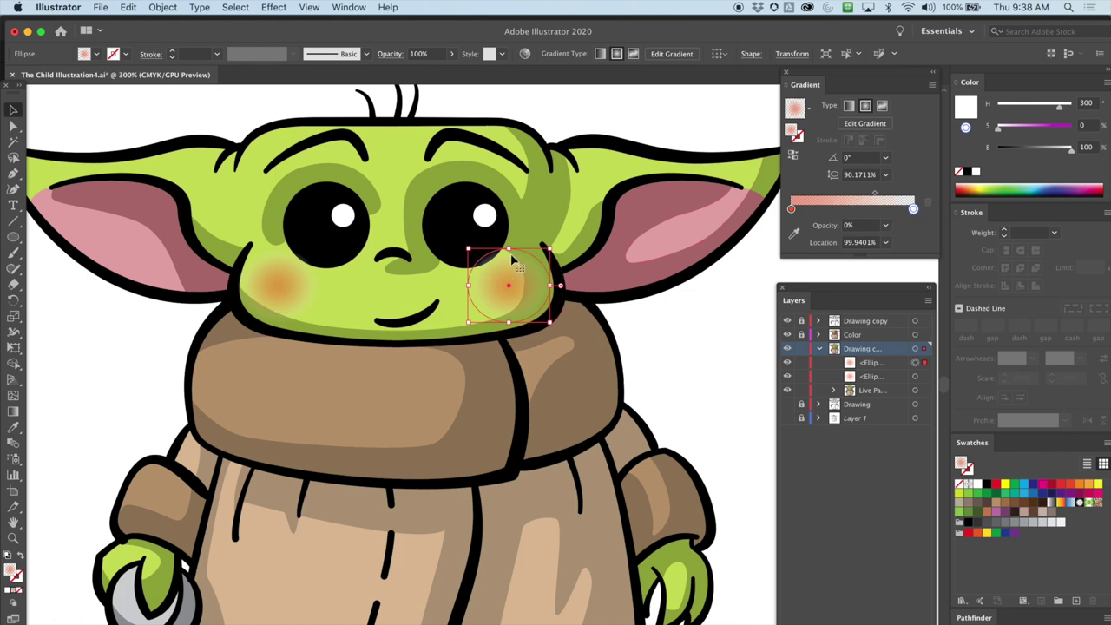
left_click(684, 323)
Step: Copy the left blush oval into the empty area beside the left sleeve and fill the copy with solid white
left_click_drag(369, 414, 454, 297)
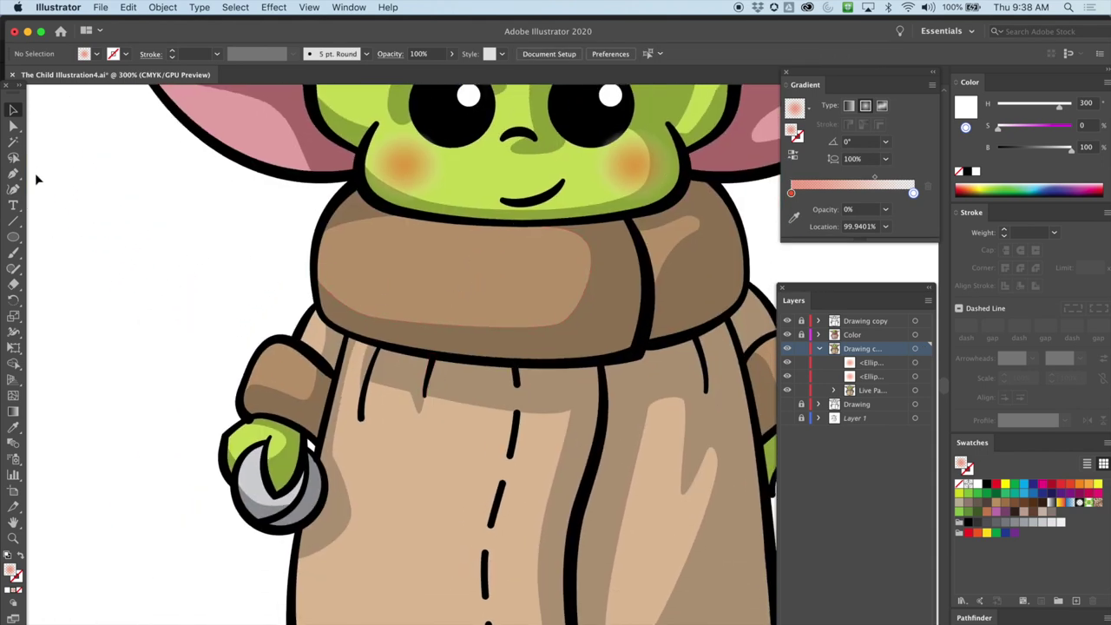
left_click(420, 165)
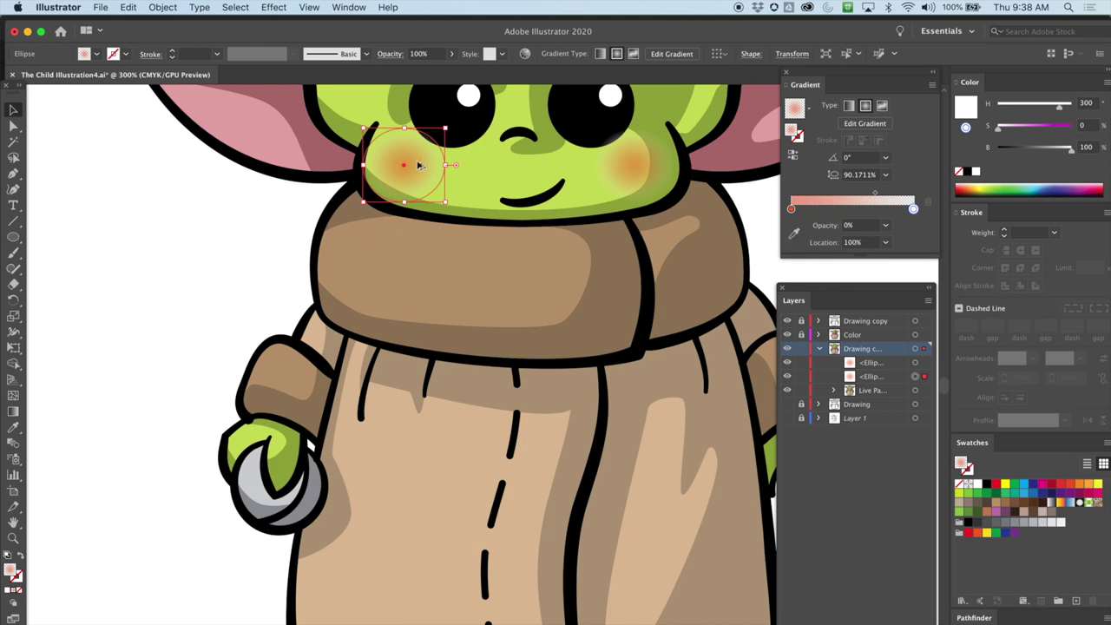
left_click_drag(415, 165, 181, 342, "alt")
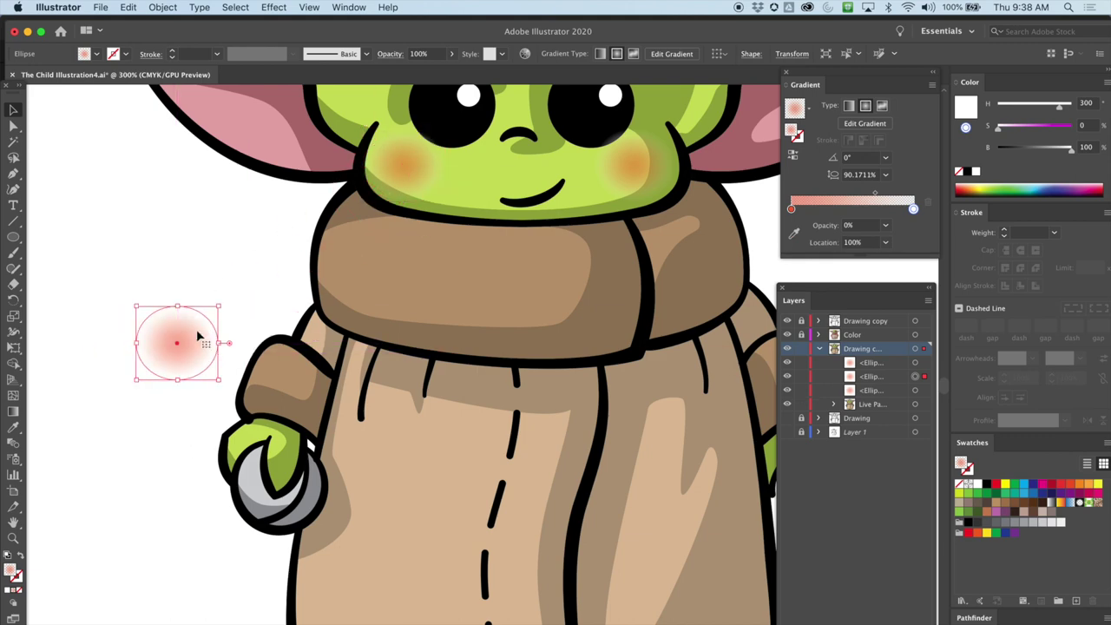
left_click(791, 209)
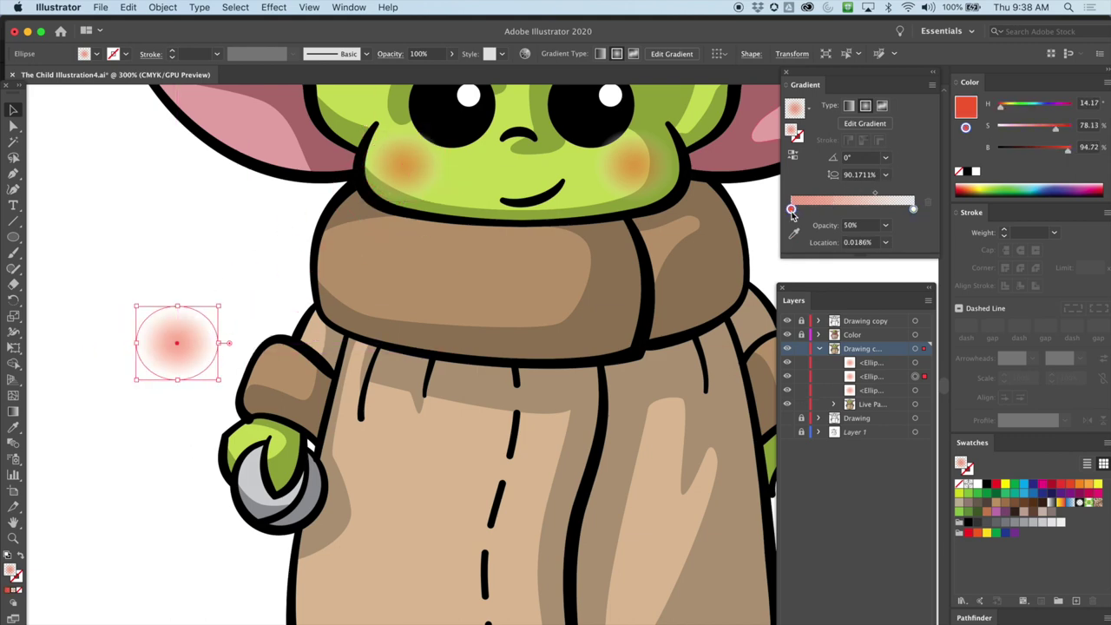
left_click(978, 487)
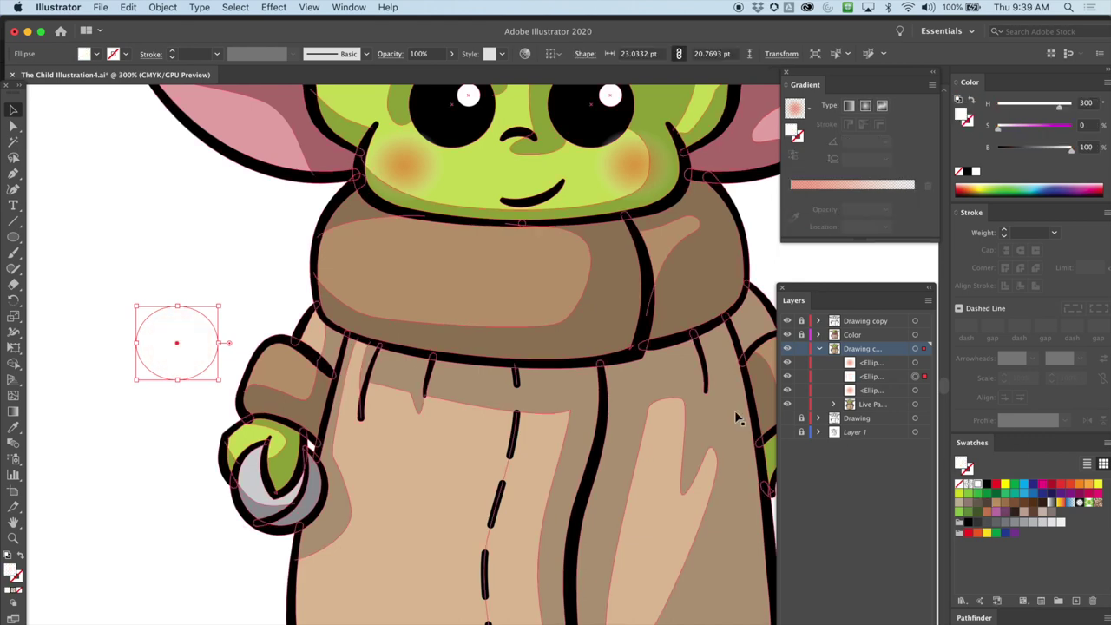
Step: Move the white oval over the collar and give it a radial gradient whose center stop has 0% saturation and 100% brightness
left_click_drag(195, 341, 450, 285)
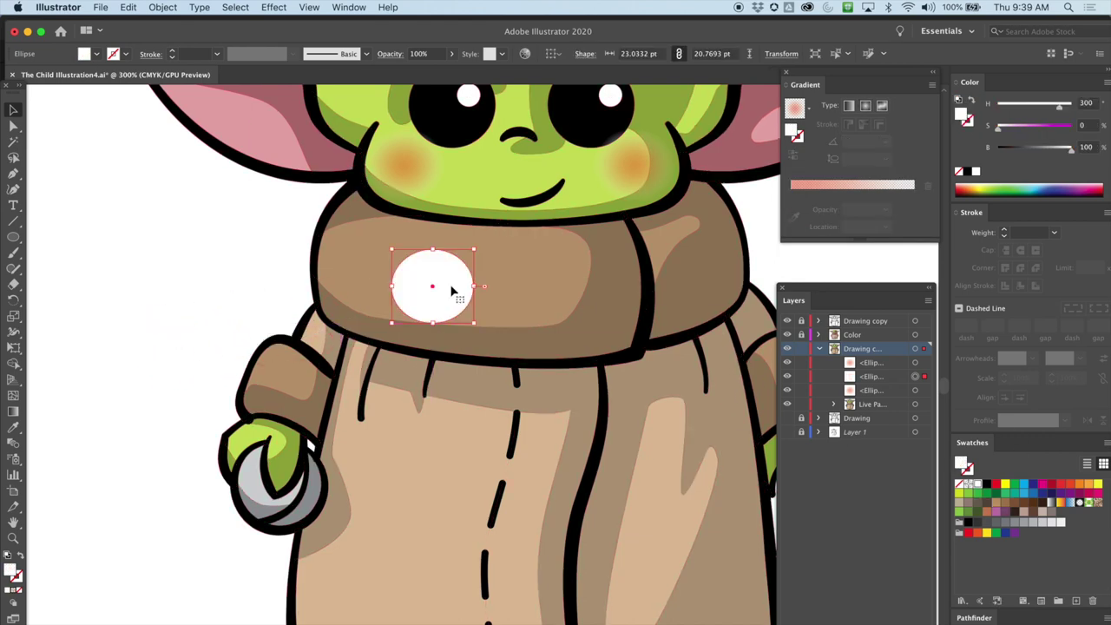
left_click(866, 106)
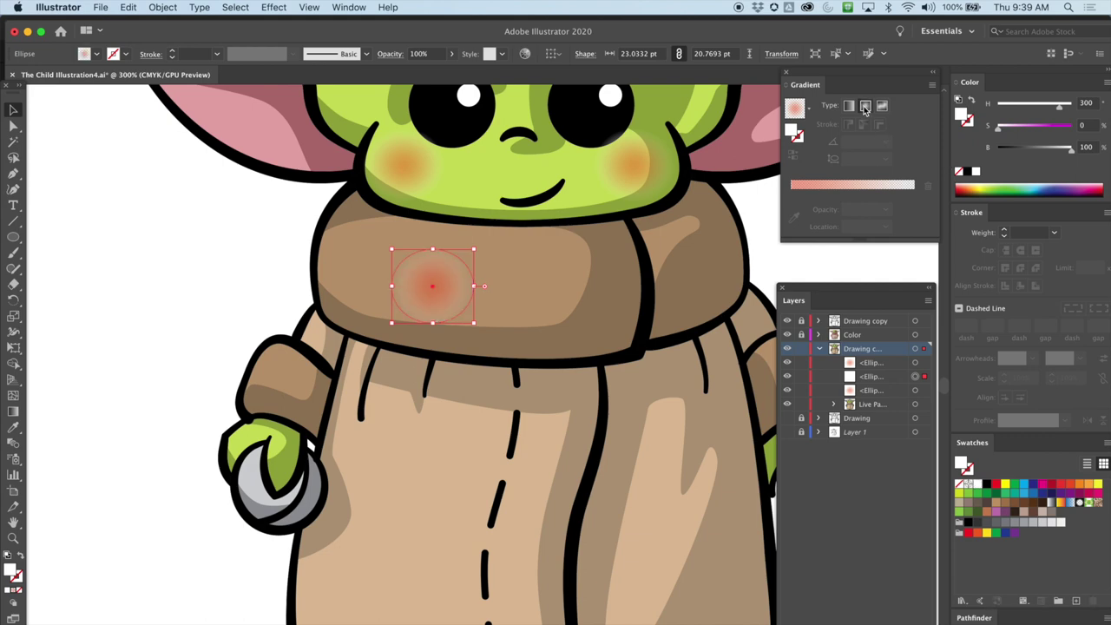
left_click(791, 209)
left_click_drag(1054, 128, 997, 129)
left_click_drag(1068, 154, 1082, 153)
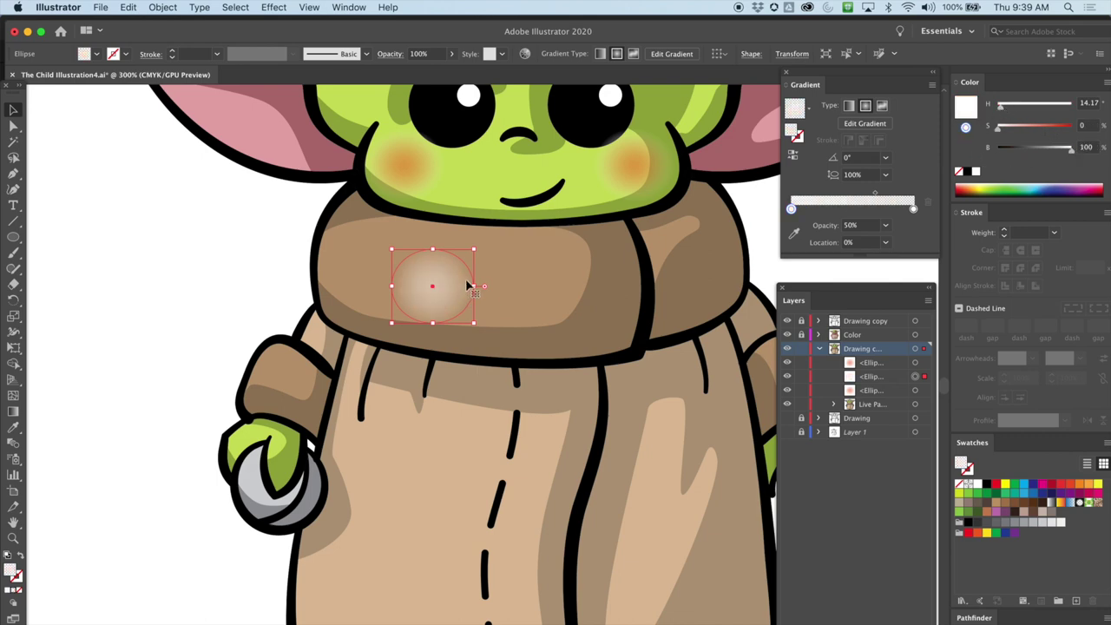
Step: Scale down the white glow onto the upper-left part of the silver ball and set its center stop's opacity to 70%
left_click_drag(474, 249, 259, 462)
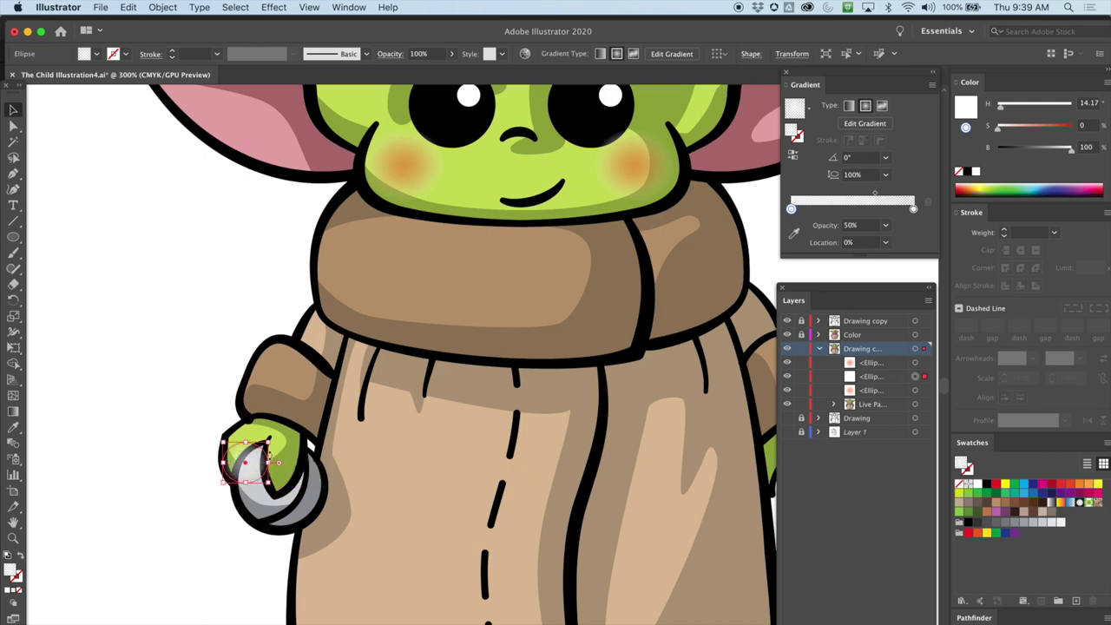
left_click(885, 225)
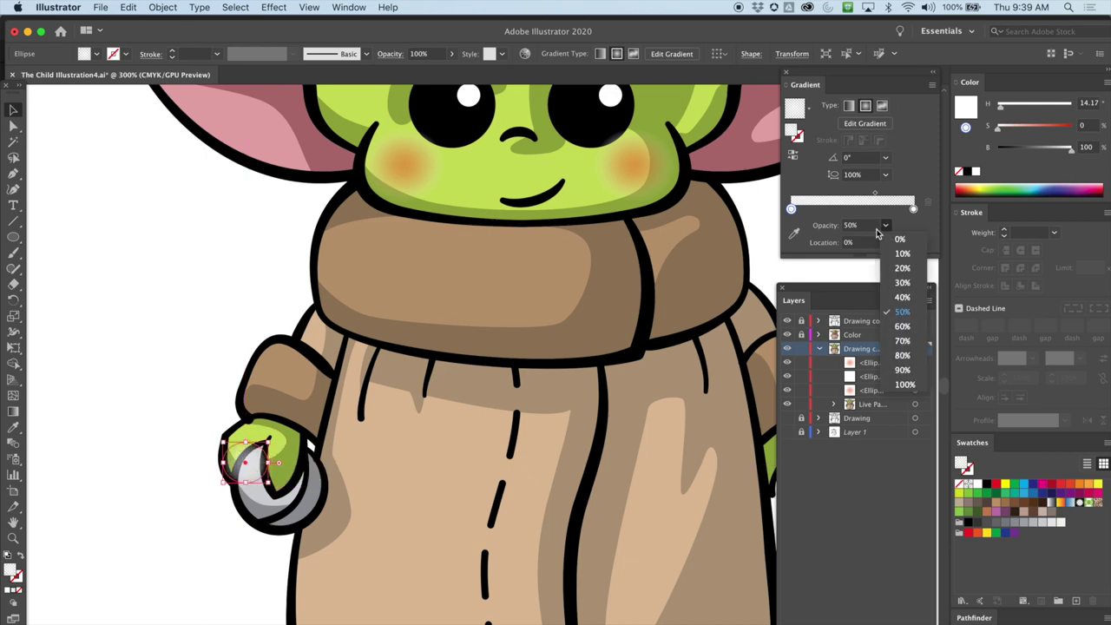
left_click(903, 341)
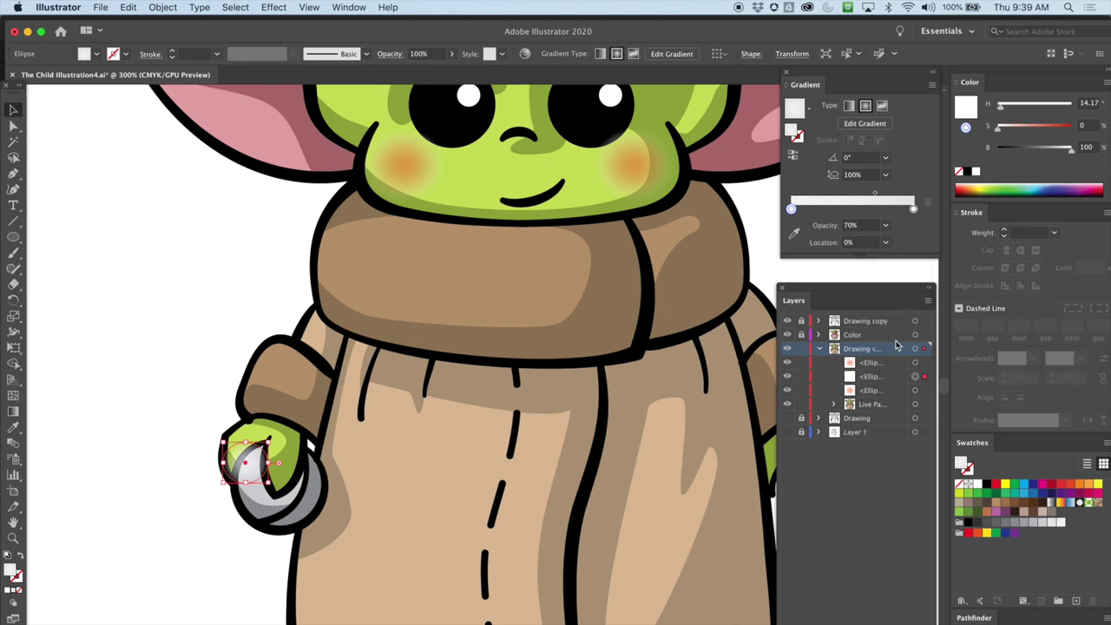
left_click_drag(260, 452, 262, 459)
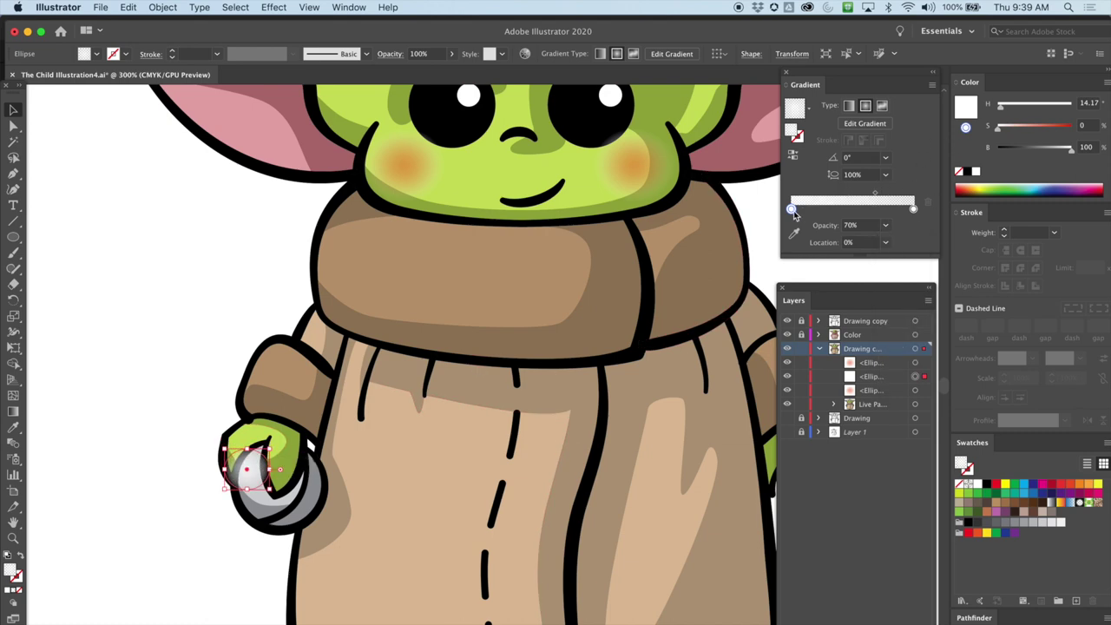
left_click(84, 259)
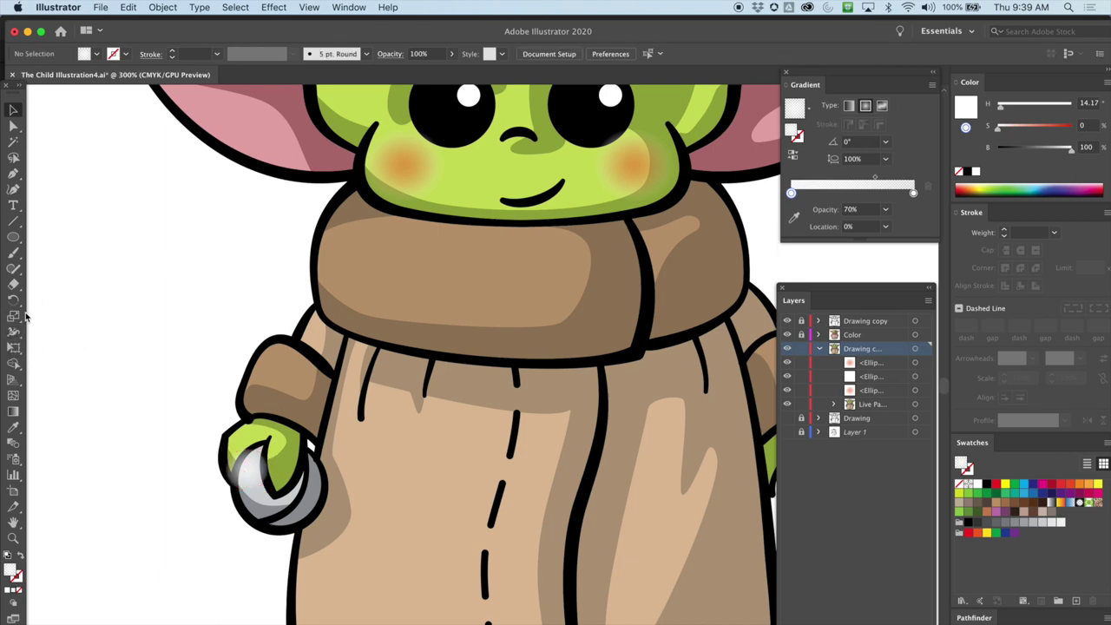
Step: View the flat-shaded and freeform-gradient versions of the character side by side at 100% zoom
key("super+minus")
key("super+minus")
scroll(261, 320, "right", 3)
scroll(216, 334, "right", 2)
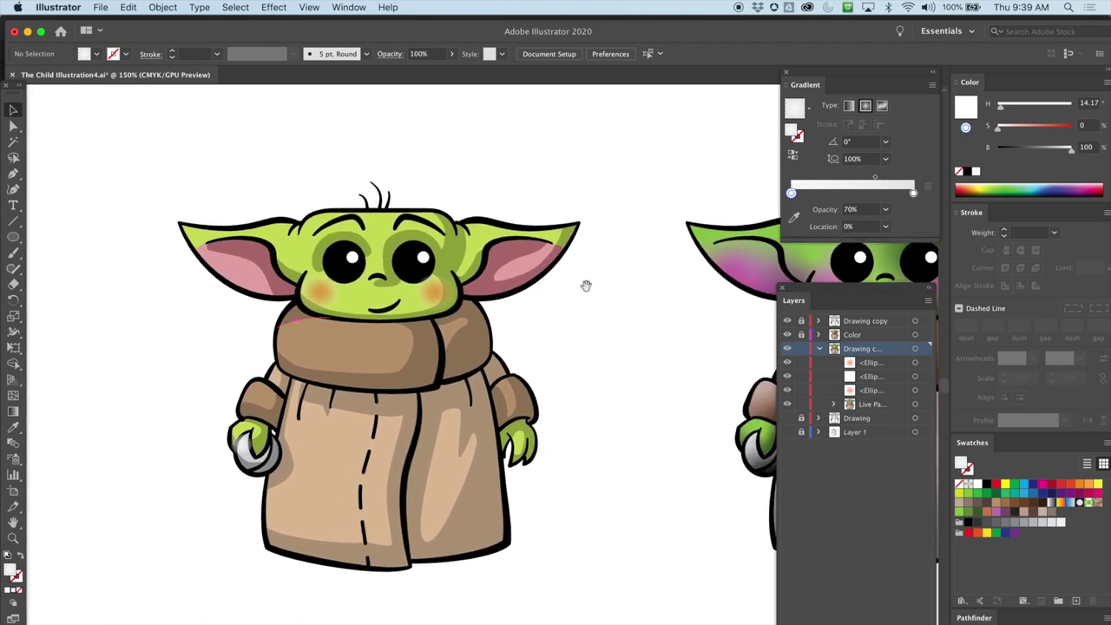
key("super+minus")
scroll(627, 298, "right", 4)
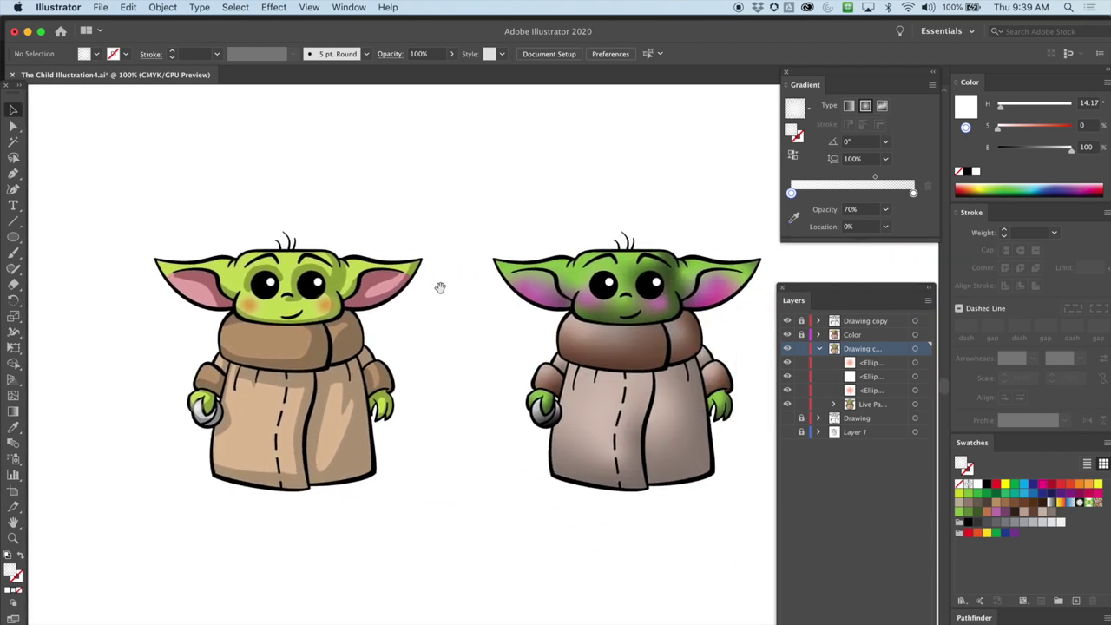